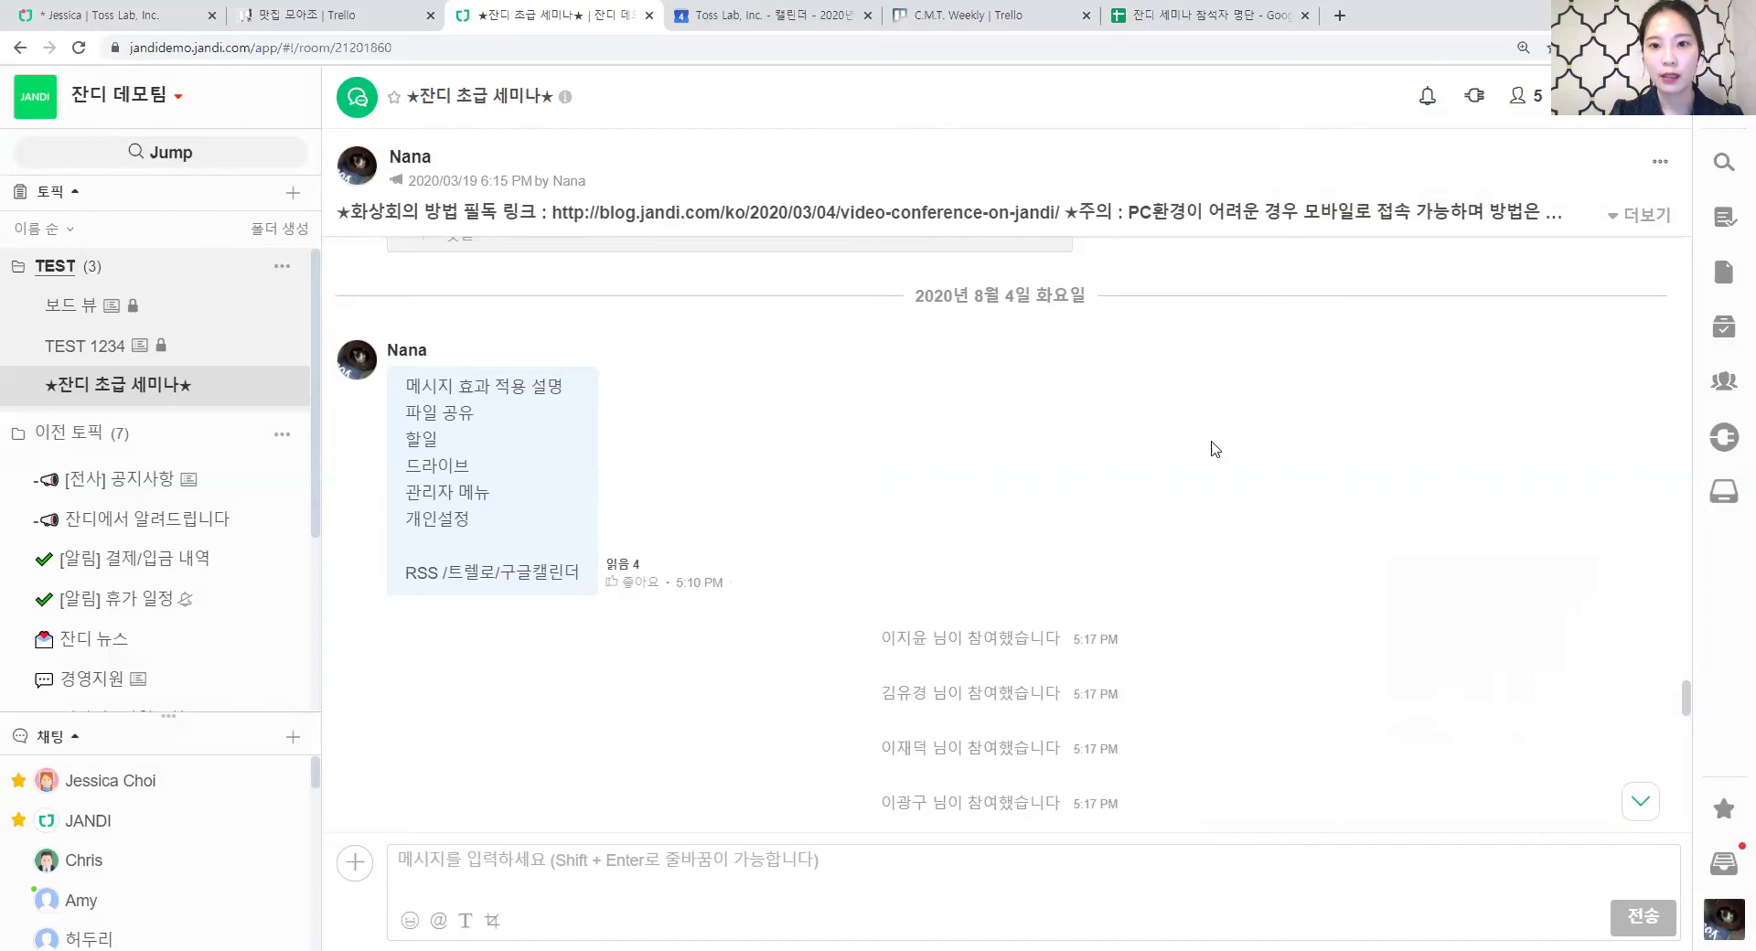
Review the earlier news article messages posted in the ★잔디 초급 세미나★ topic and return to the latest message.
{"action": "scroll", "coordinate": [1165, 575], "scroll_direction": "up", "scroll_amount": 5}
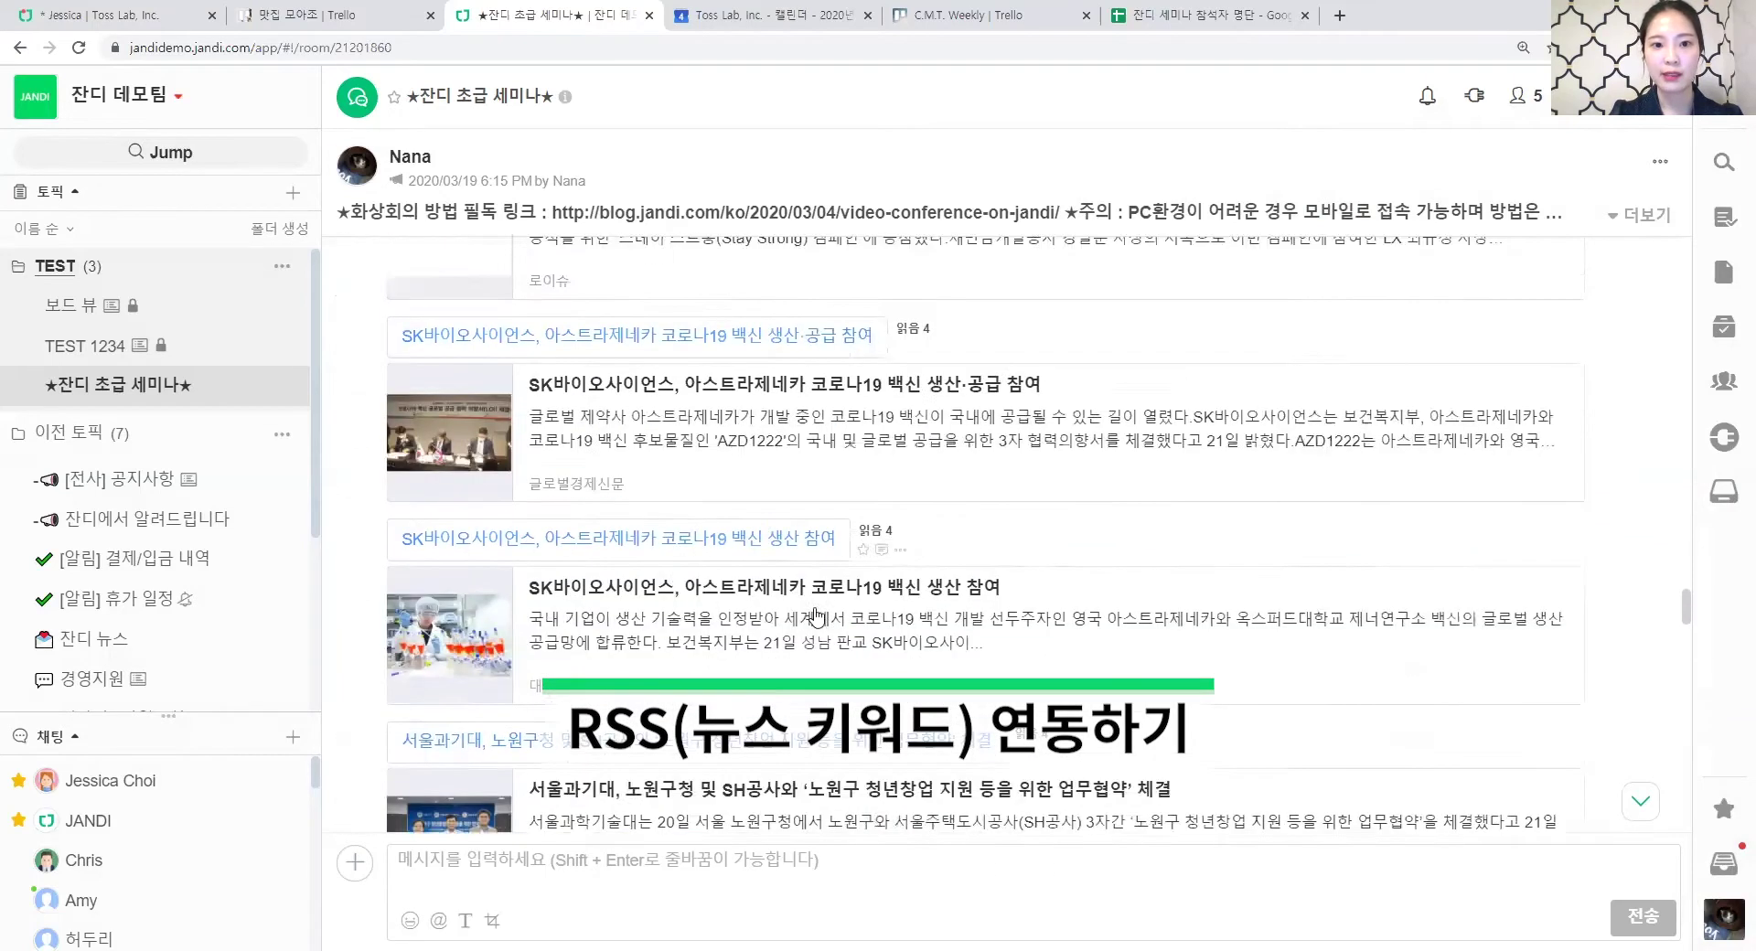
{"action": "scroll", "coordinate": [729, 391], "scroll_direction": "up", "scroll_amount": 5}
{"action": "scroll", "coordinate": [1027, 501], "scroll_direction": "up", "scroll_amount": 5}
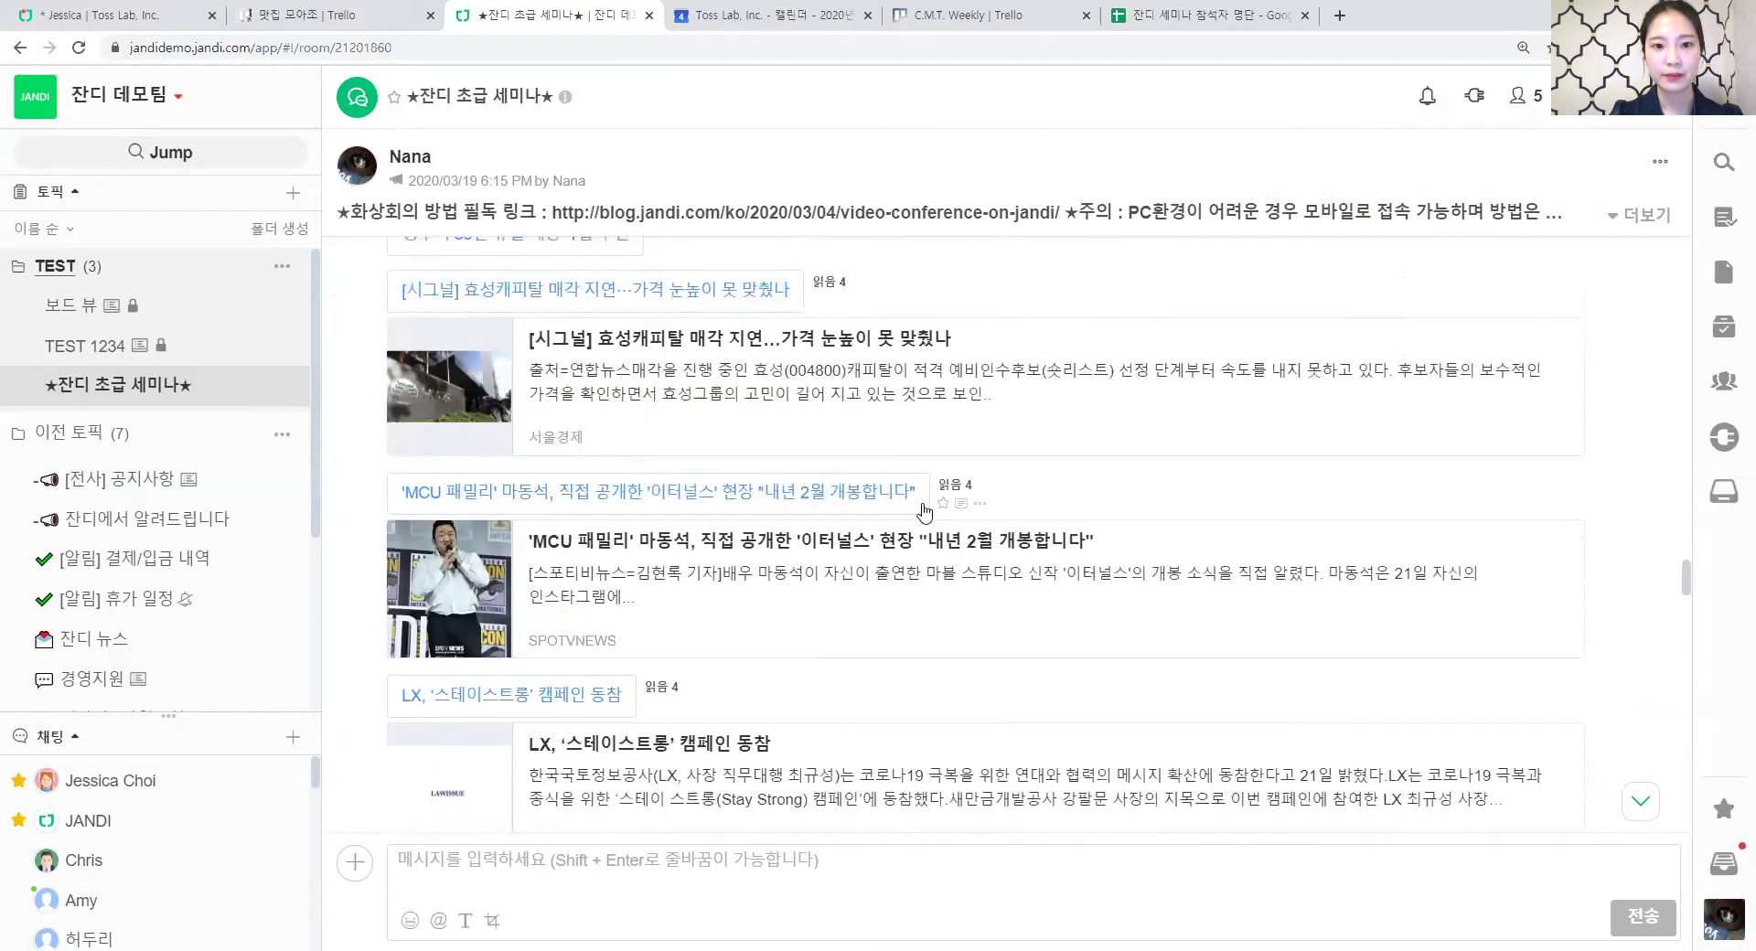
{"action": "scroll", "coordinate": [1124, 360], "scroll_direction": "down", "scroll_amount": 10}
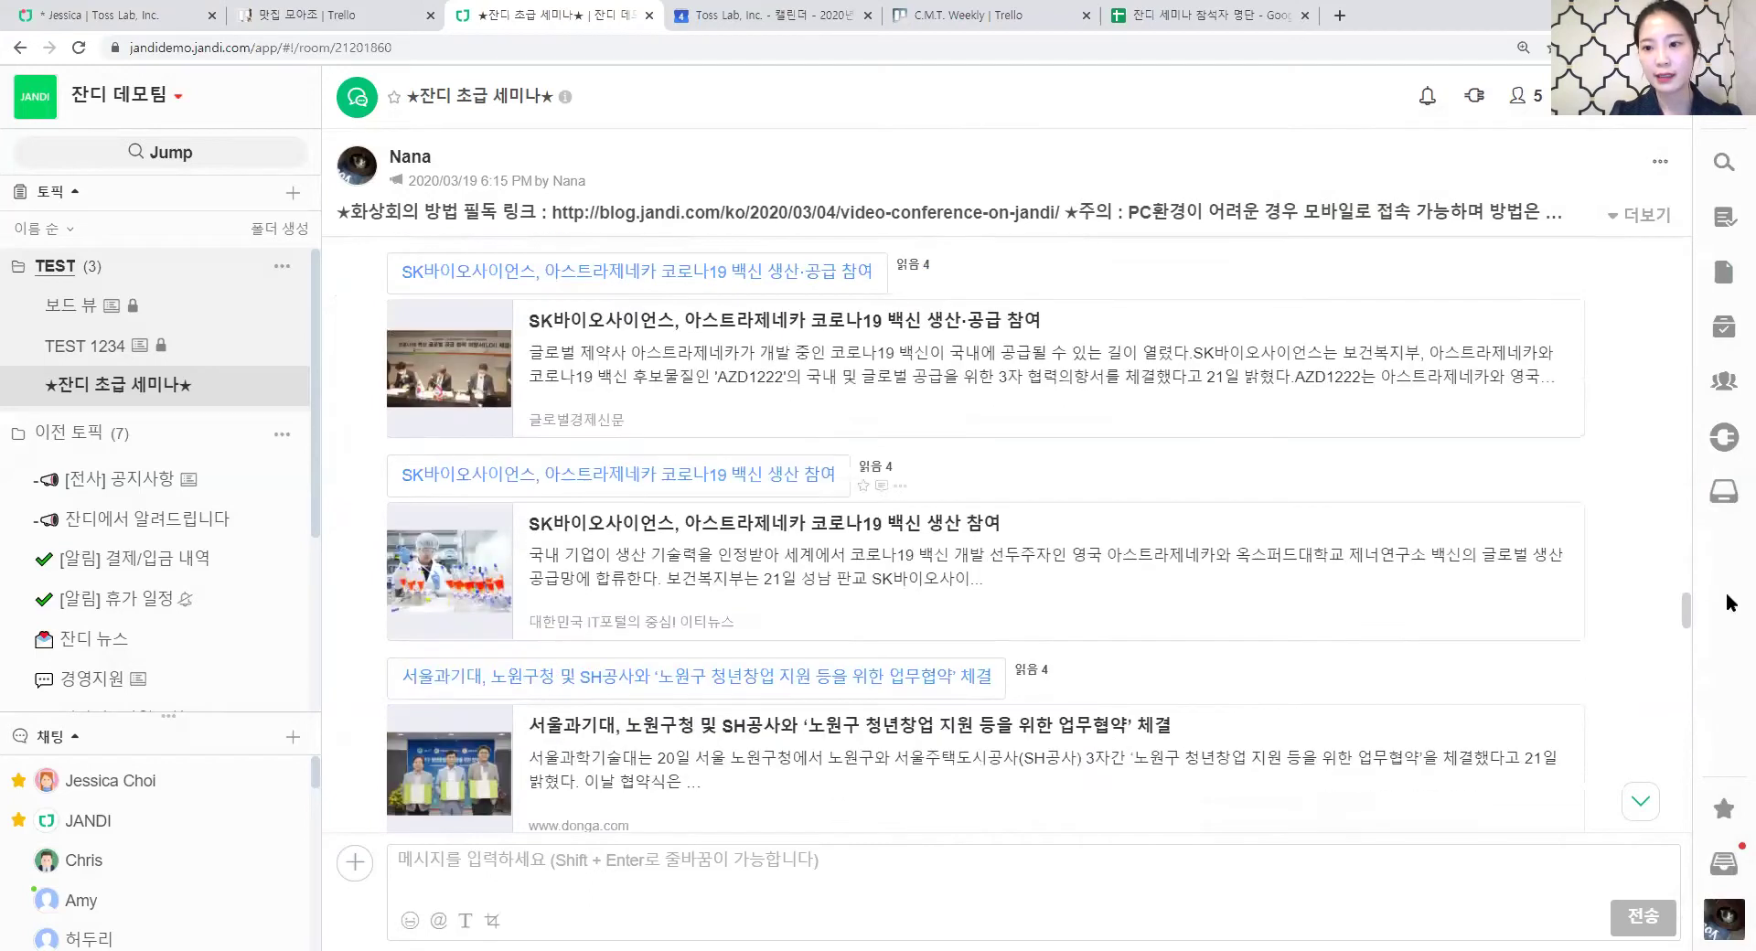
{"action": "left_click", "coordinate": [1639, 802]}
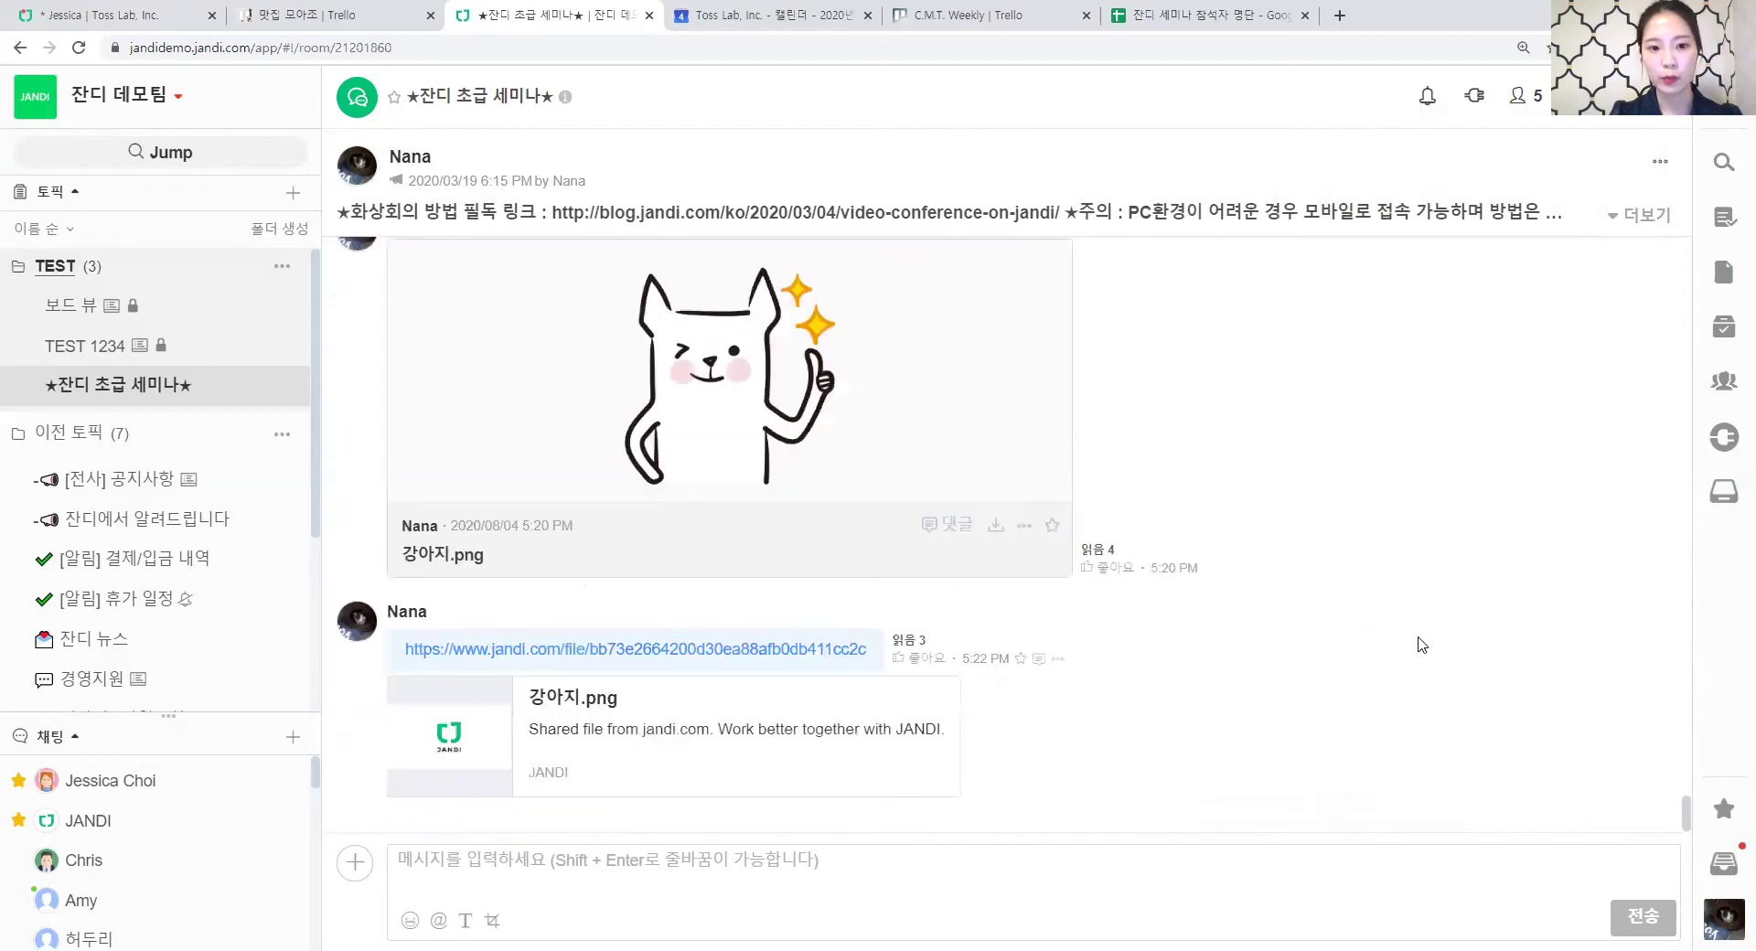
Start adding a new RSS 구독 connection from the ★잔디 초급 세미나★ topic.
{"action": "left_click", "coordinate": [1475, 97]}
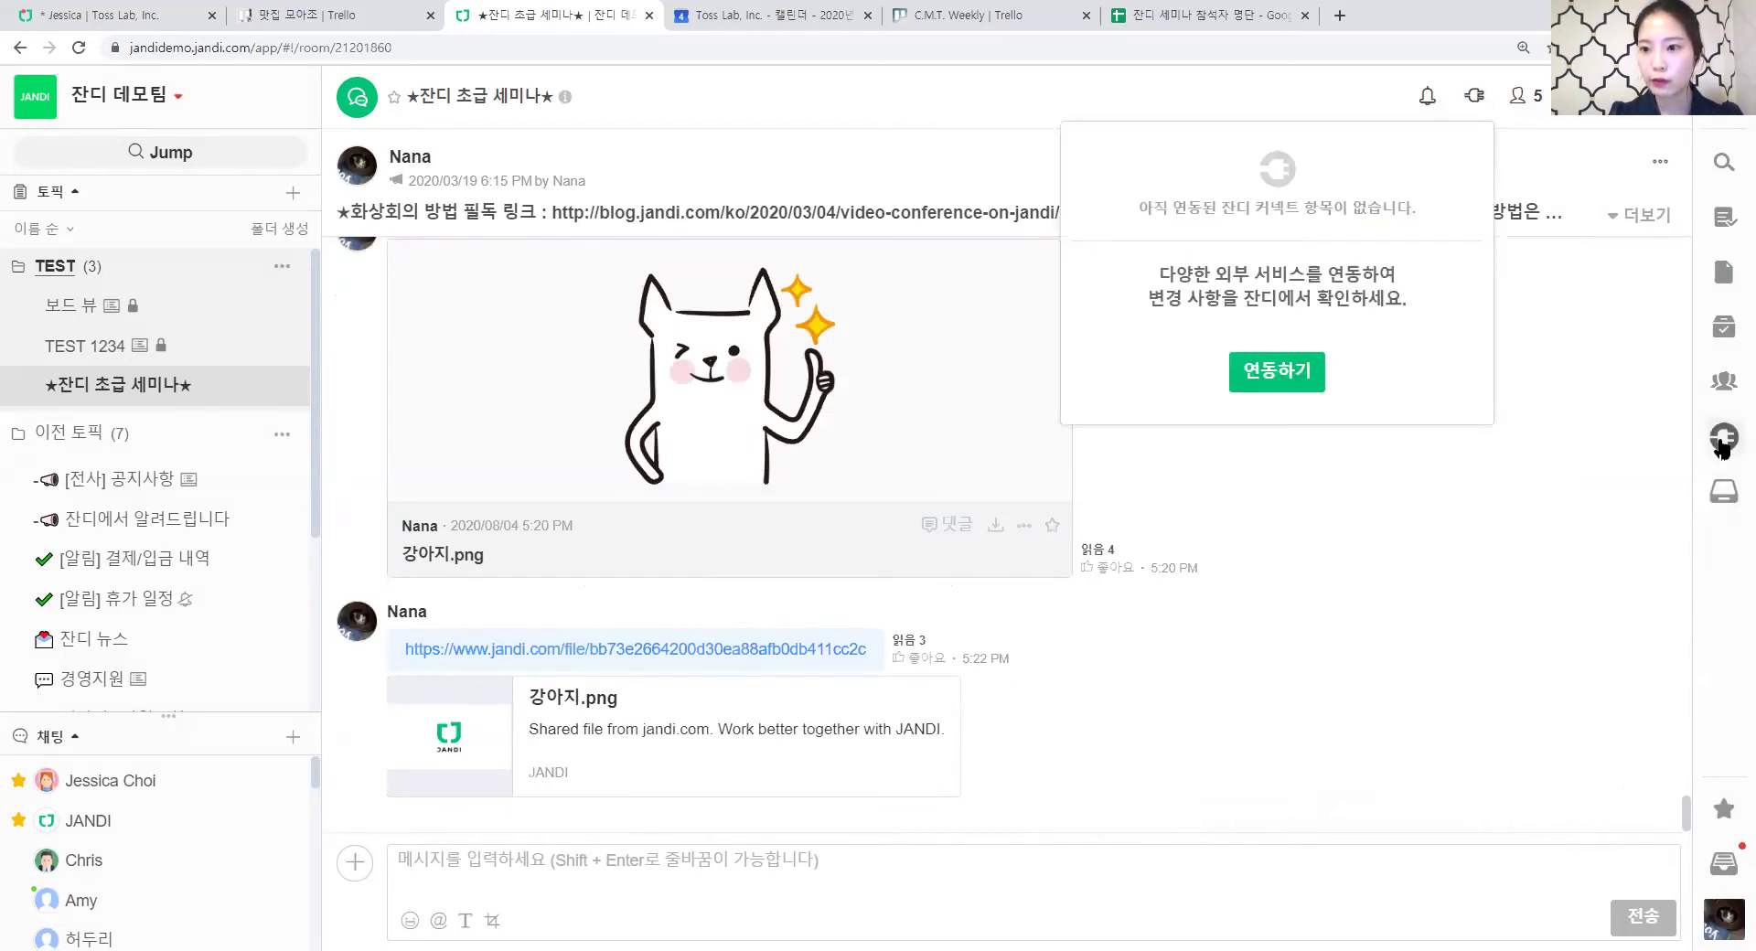
{"action": "left_click", "coordinate": [1278, 371]}
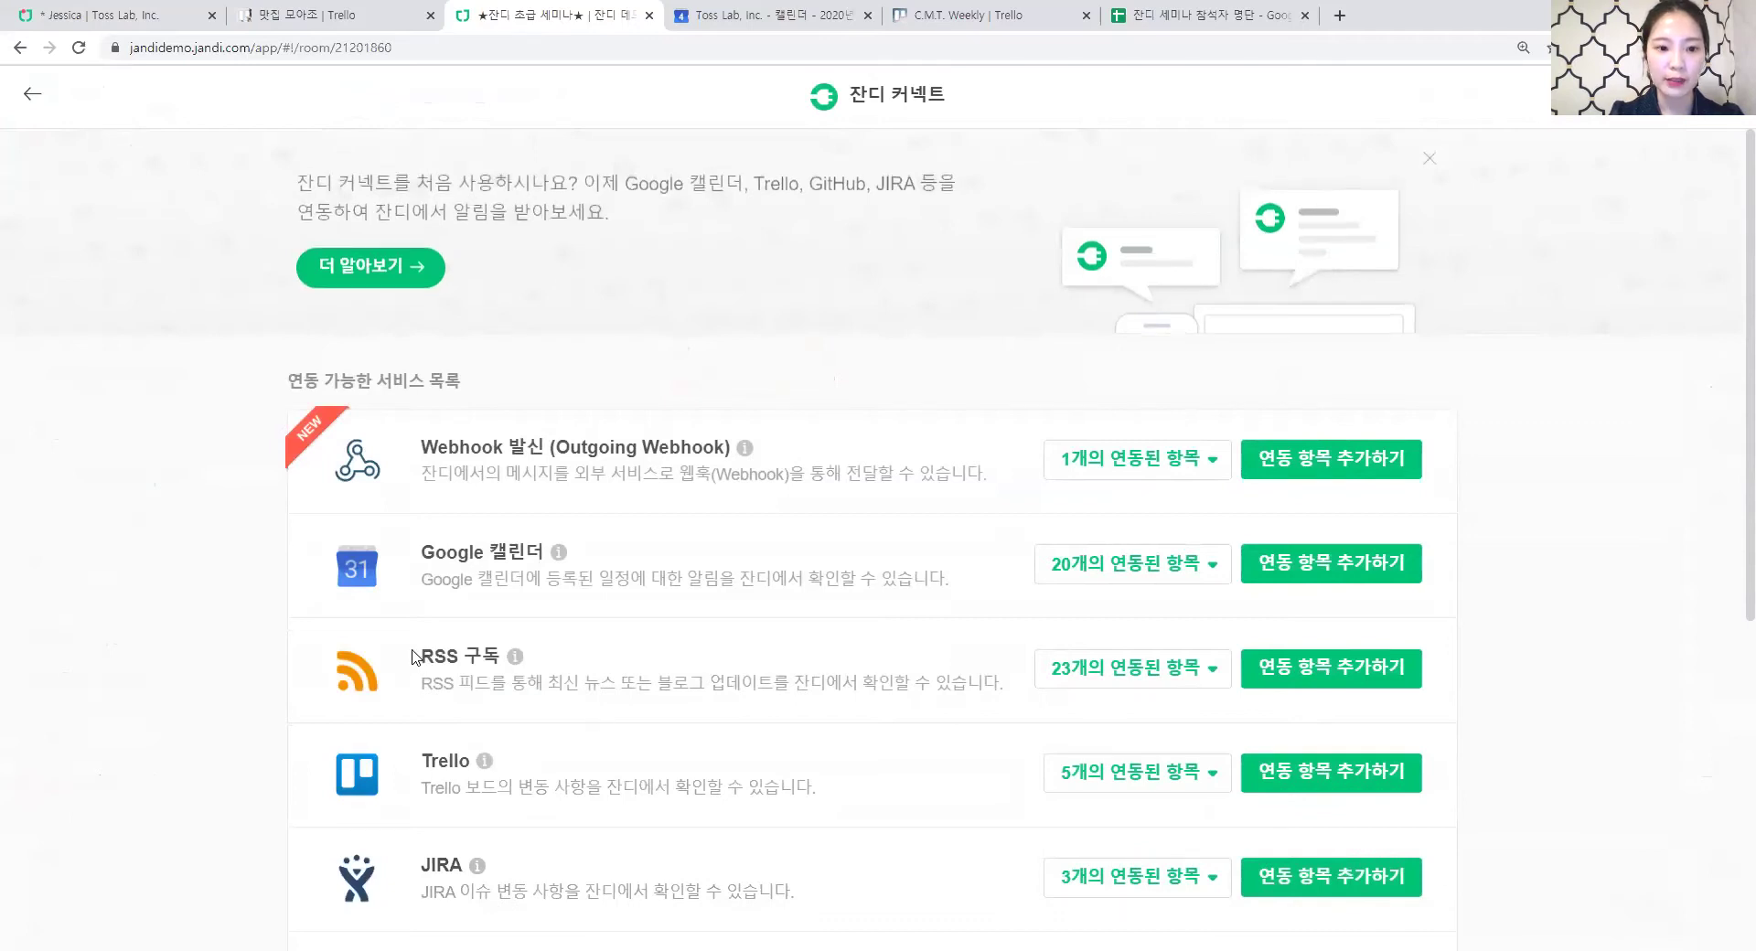
{"action": "left_click_drag", "start_coordinate": [408, 656], "coordinate": [530, 661]}
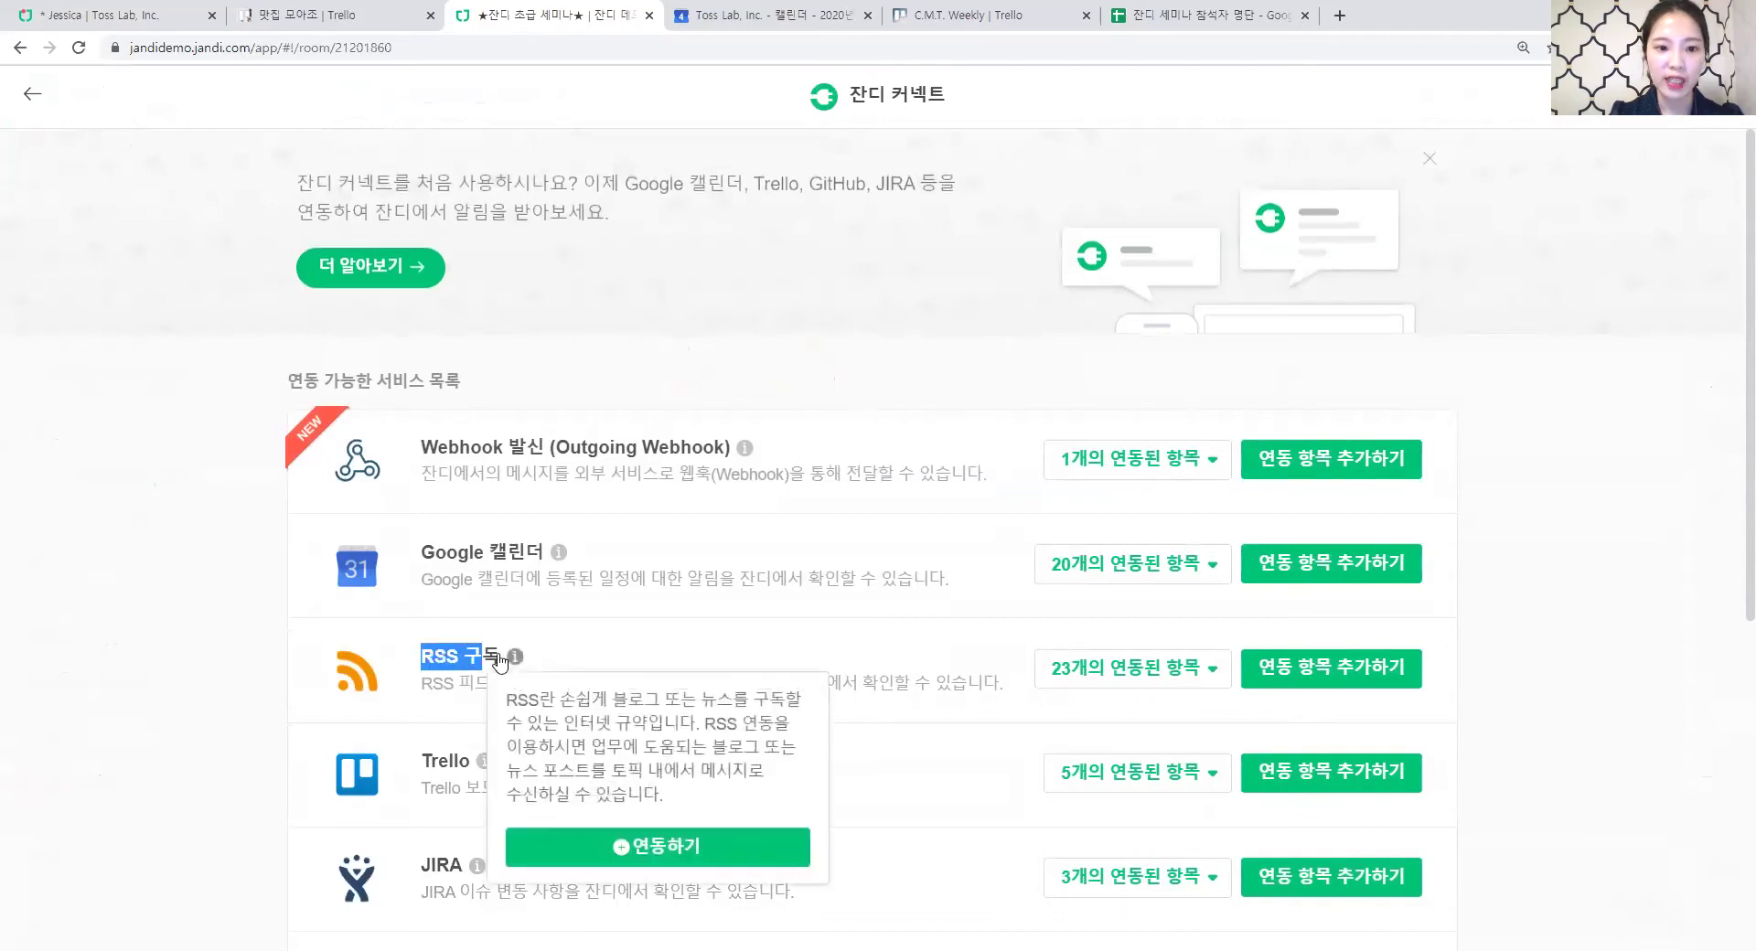
{"action": "left_click", "coordinate": [1306, 676]}
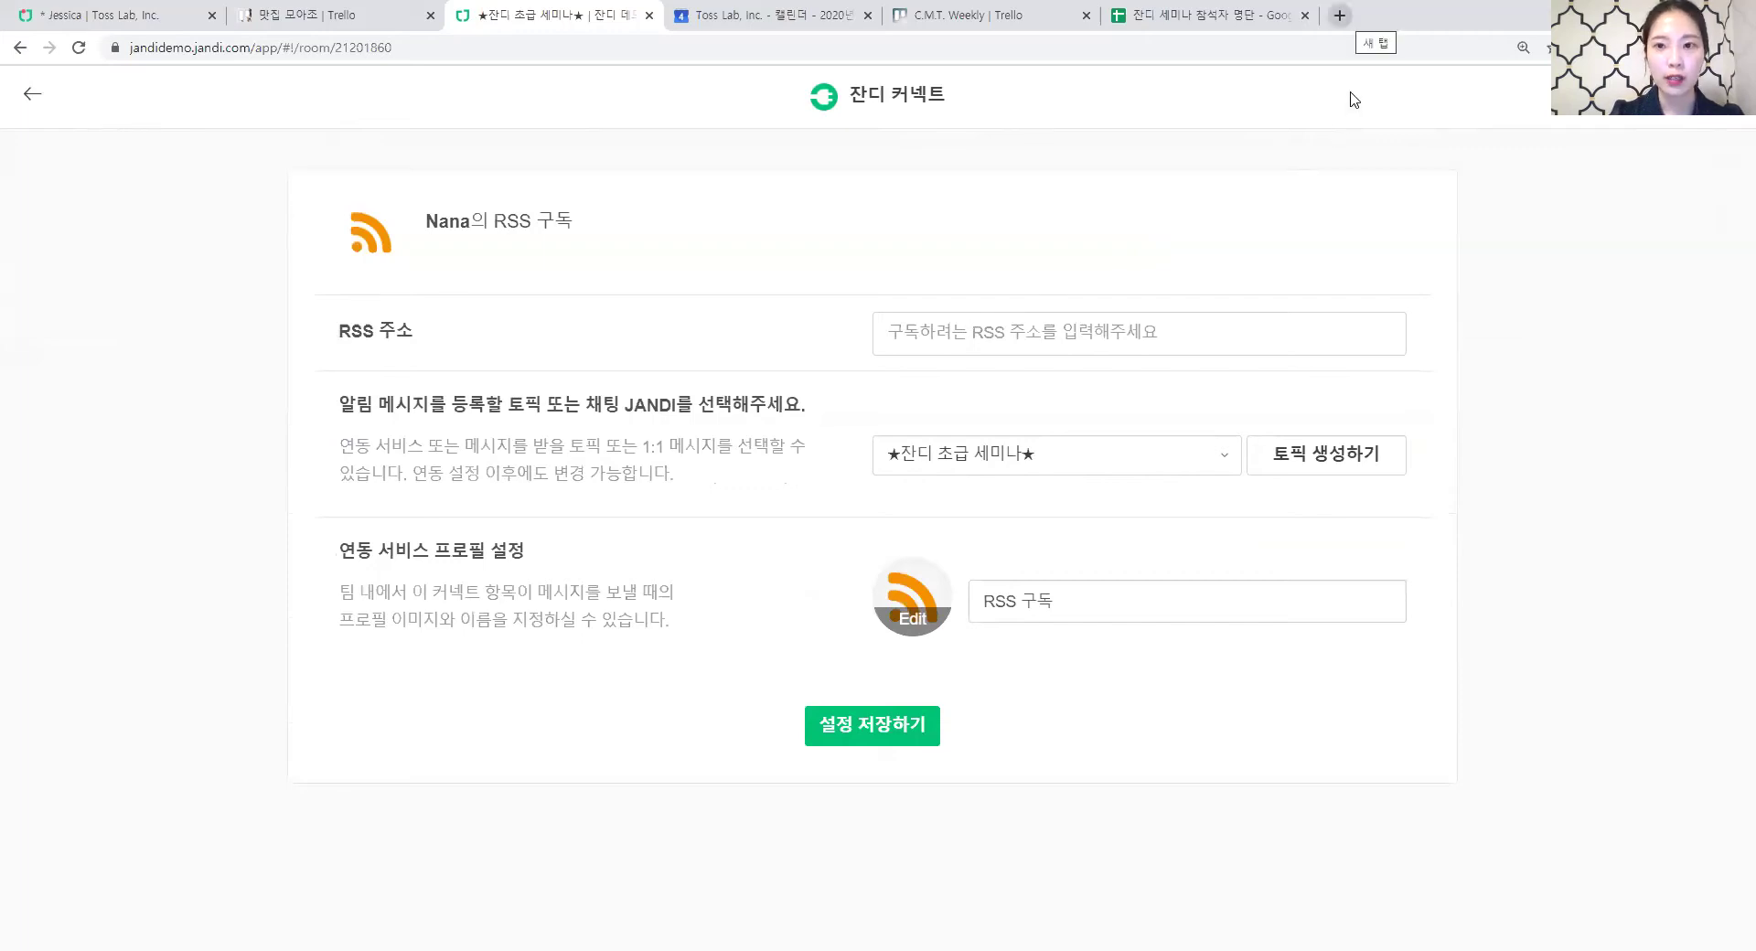
Open NAVER in a new browser tab and search for 토스랩.
{"action": "key", "text": "ctrl+t"}
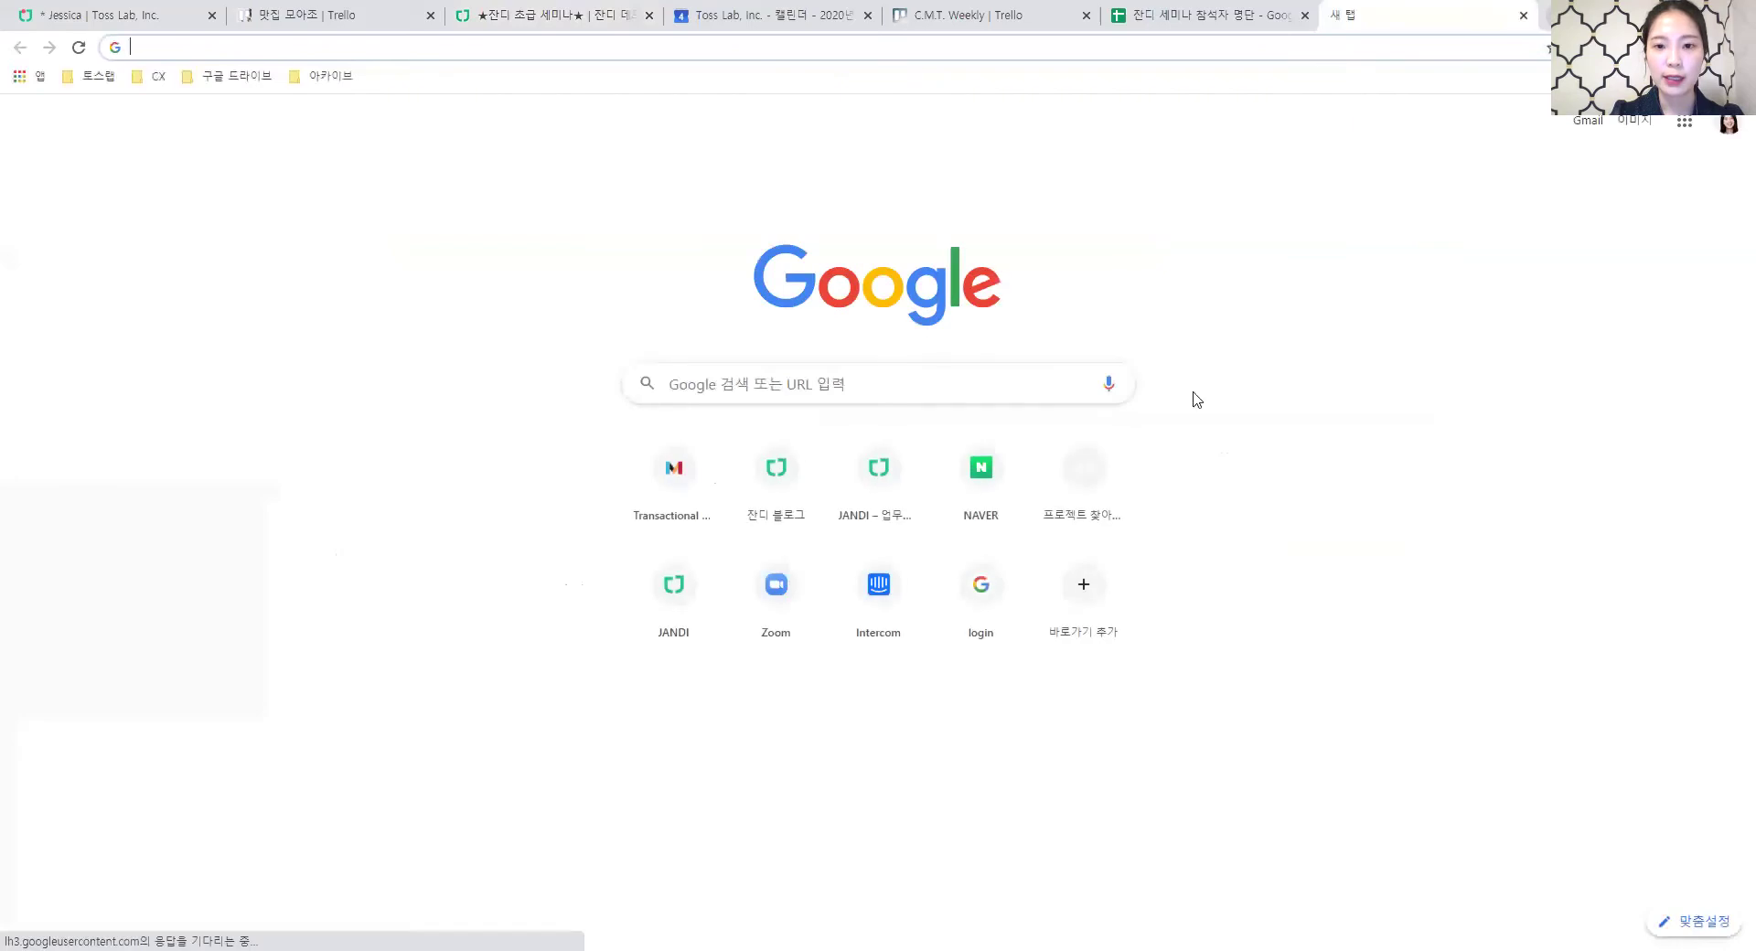
{"action": "left_click", "coordinate": [991, 483]}
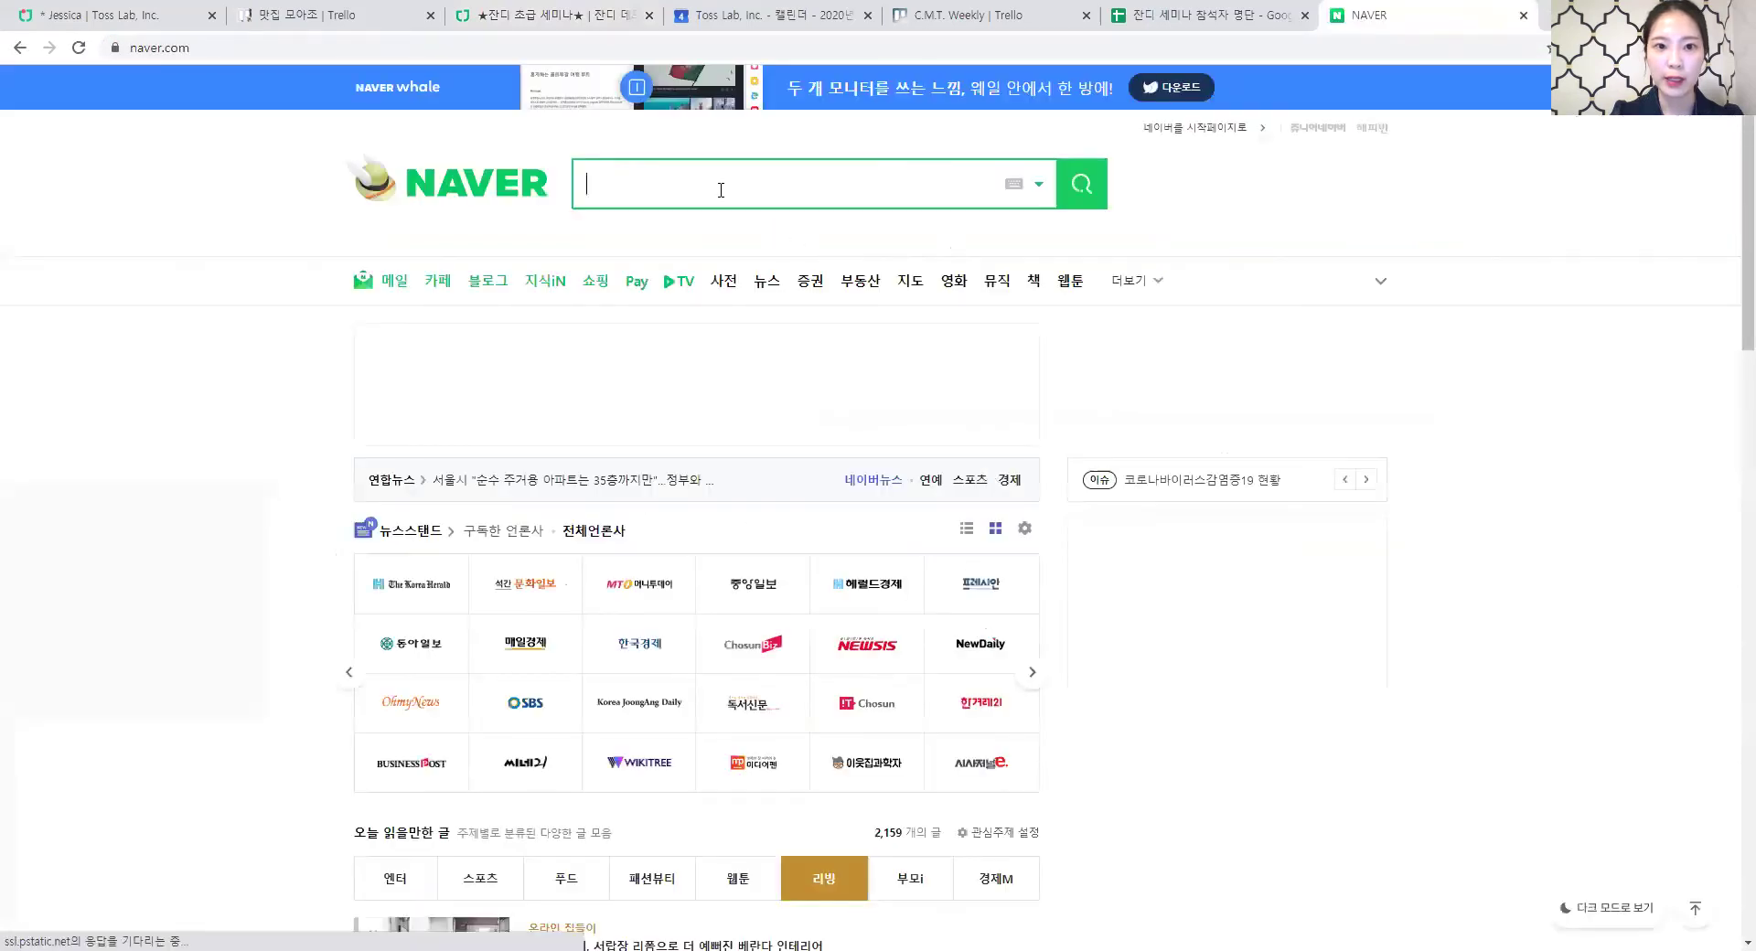
{"action": "left_click", "coordinate": [704, 187]}
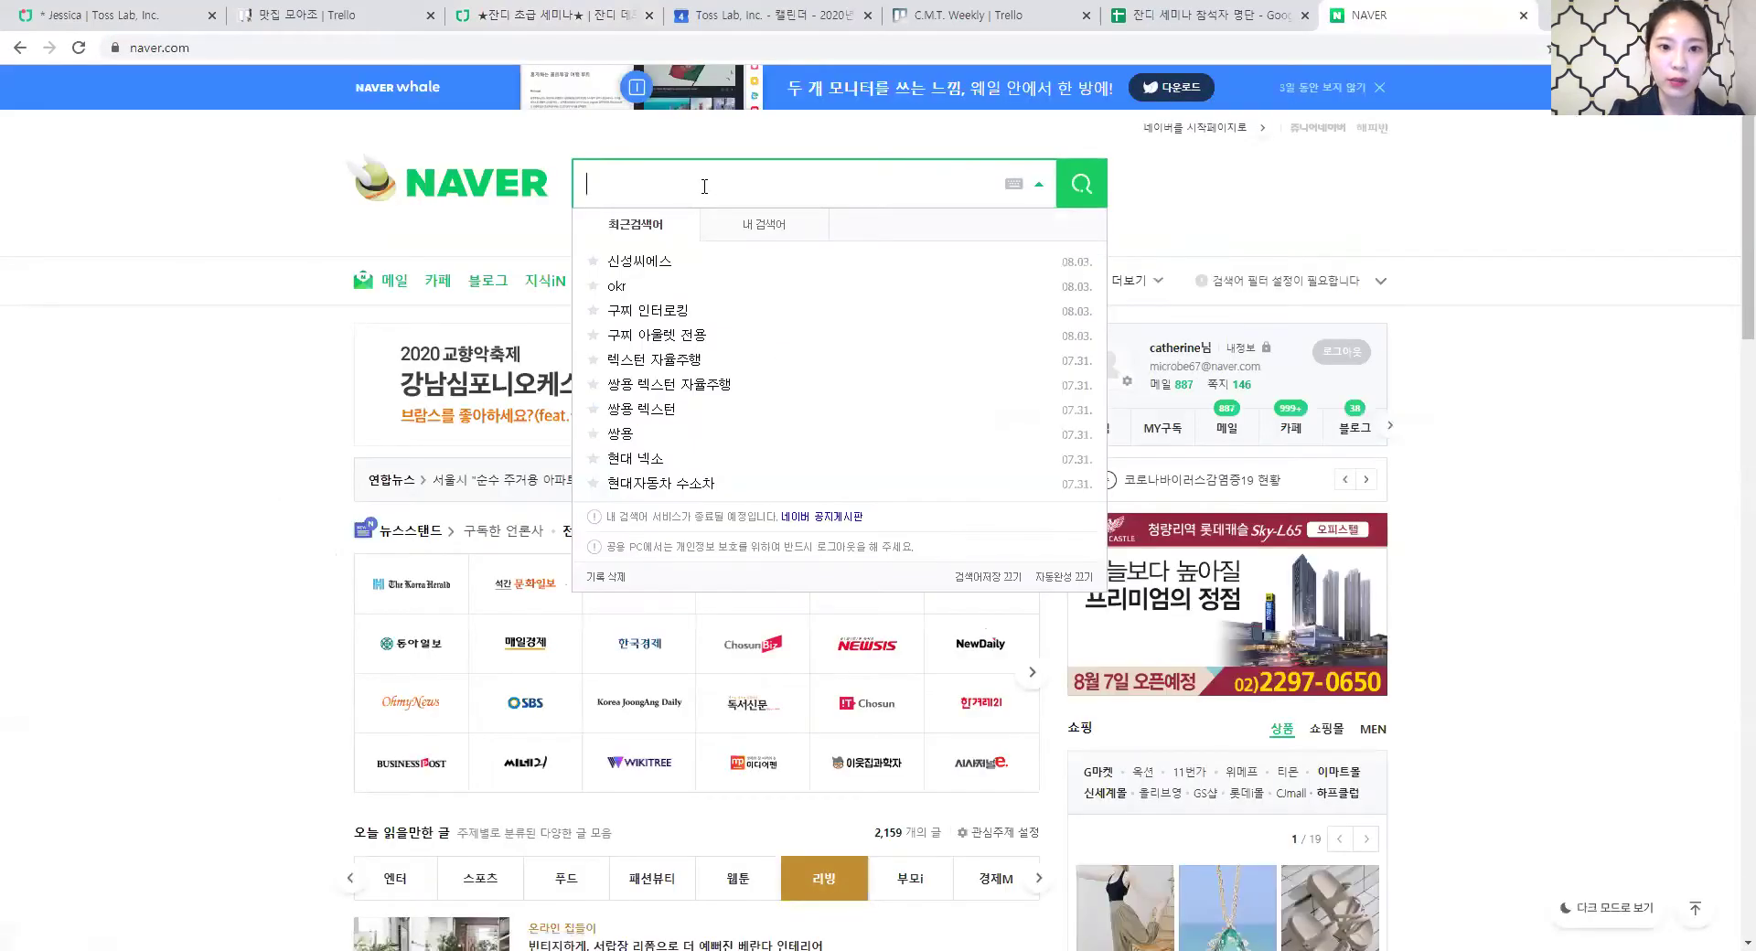
{"action": "type", "text": "토스랩"}
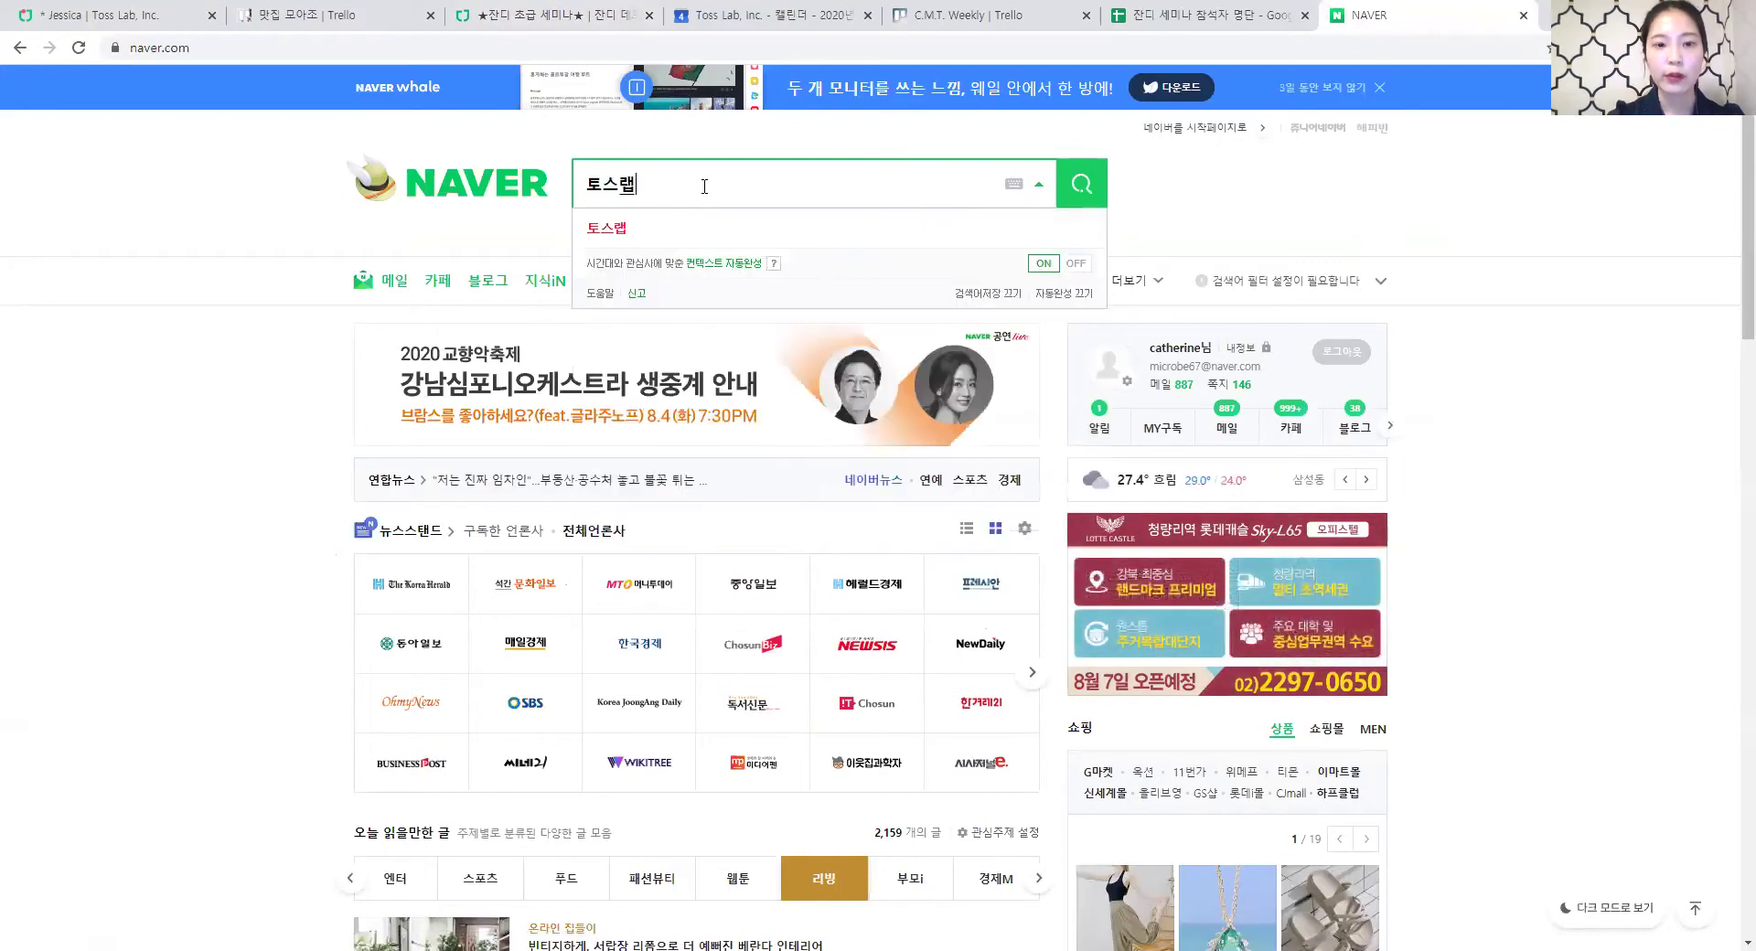
{"action": "key", "text": "Return"}
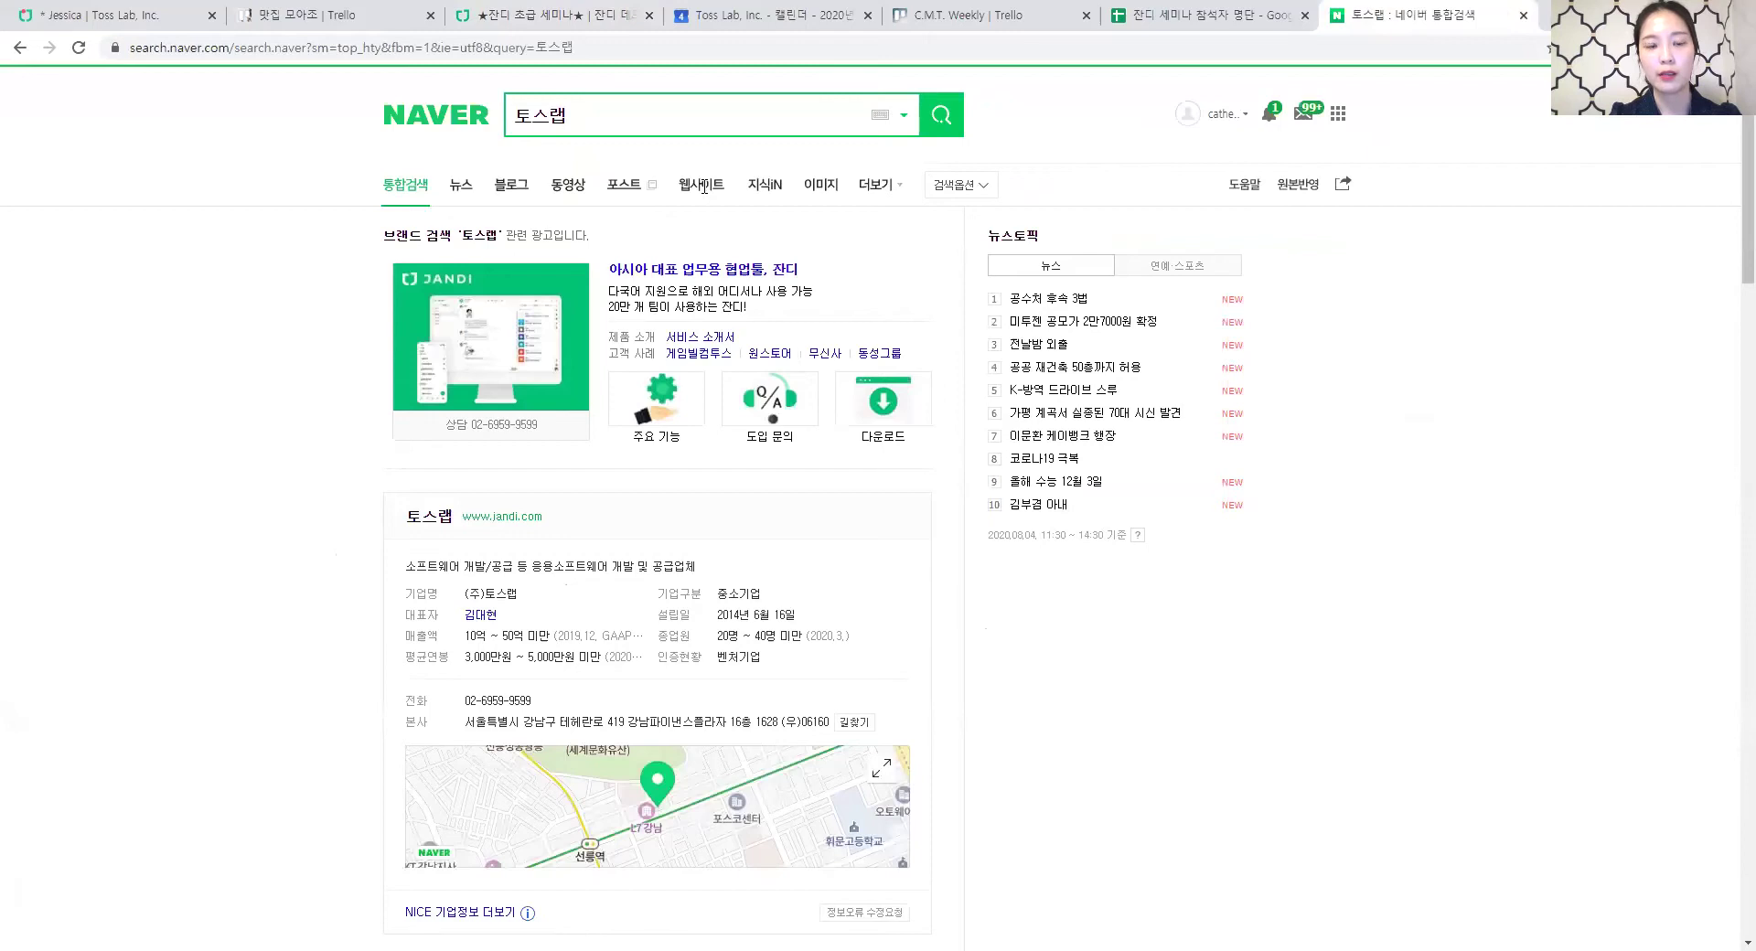
Enlarge the results page to 125%, limit the results to news and open the news search's RSS feed.
{"action": "key", "text": "ctrl+plus"}
{"action": "key", "text": "ctrl+plus"}
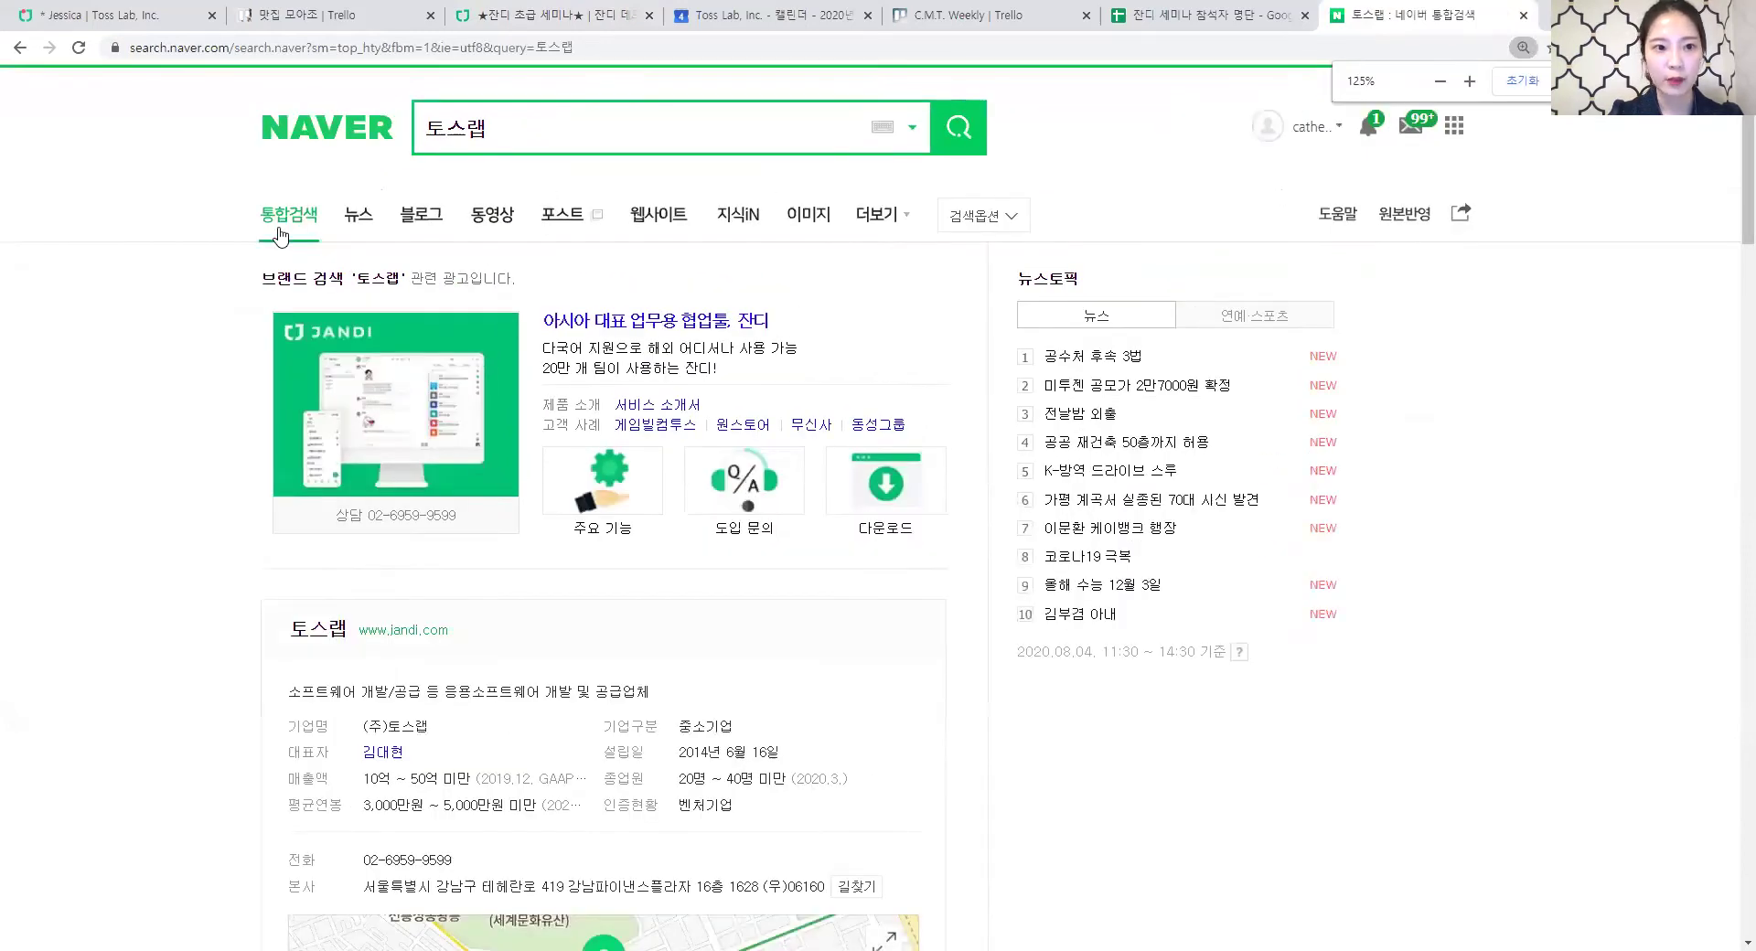
{"action": "left_click", "coordinate": [359, 214]}
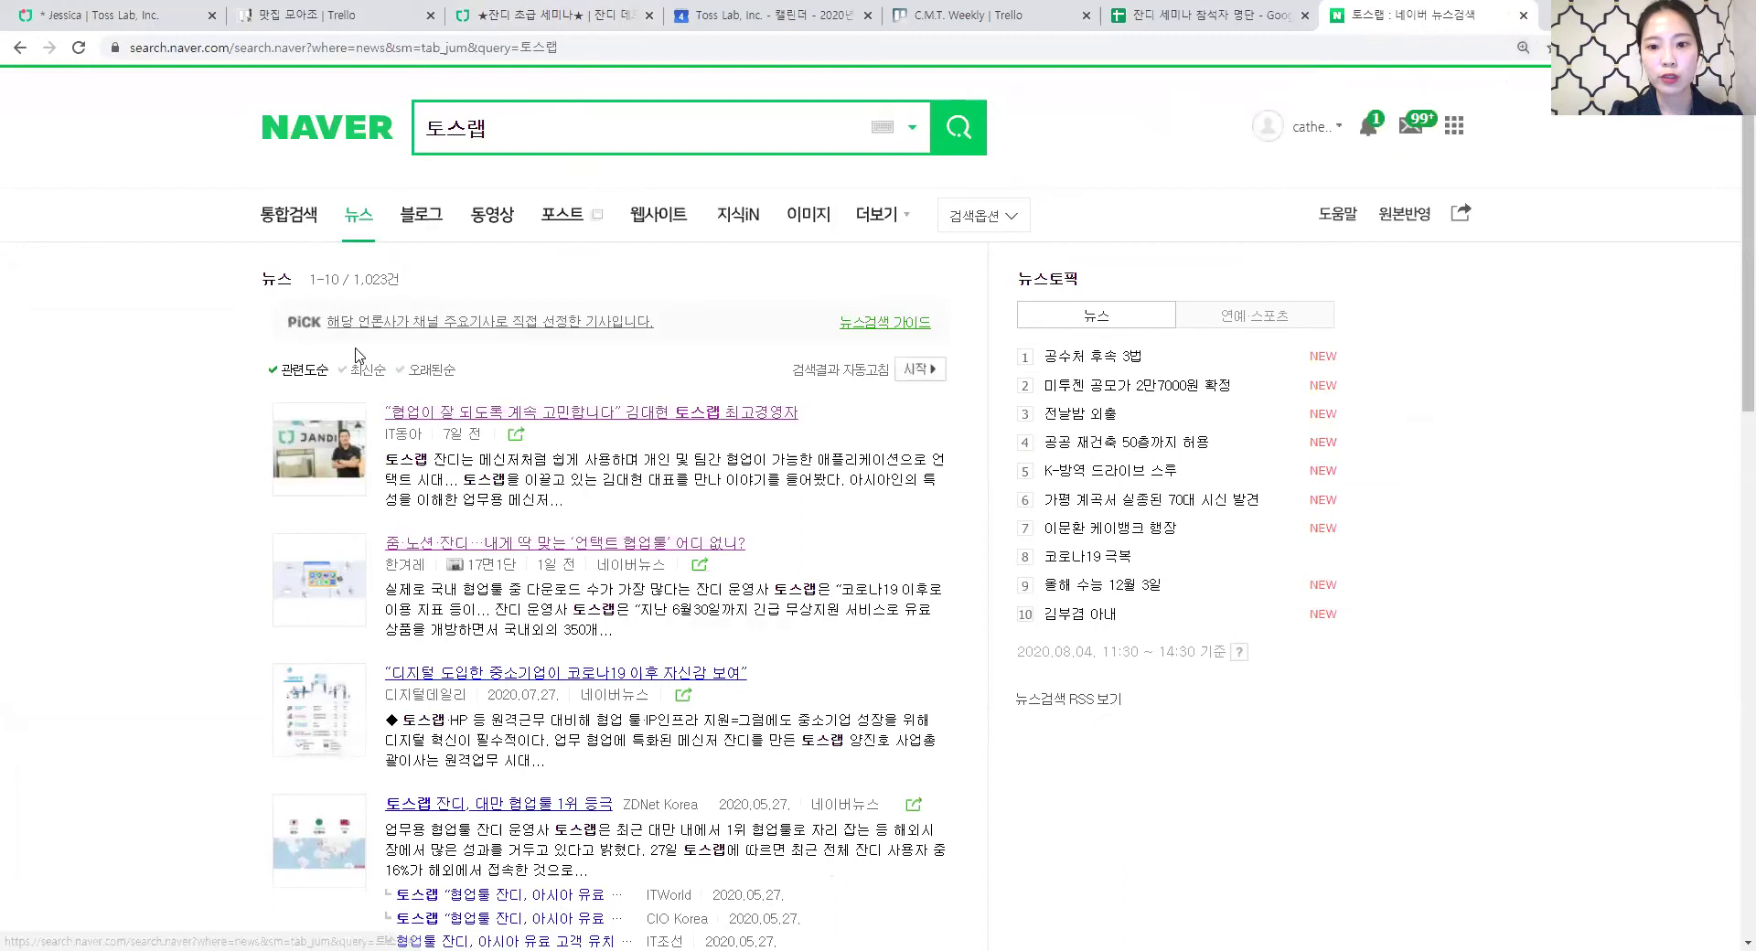
{"action": "left_click_drag", "start_coordinate": [1150, 706], "coordinate": [1025, 704]}
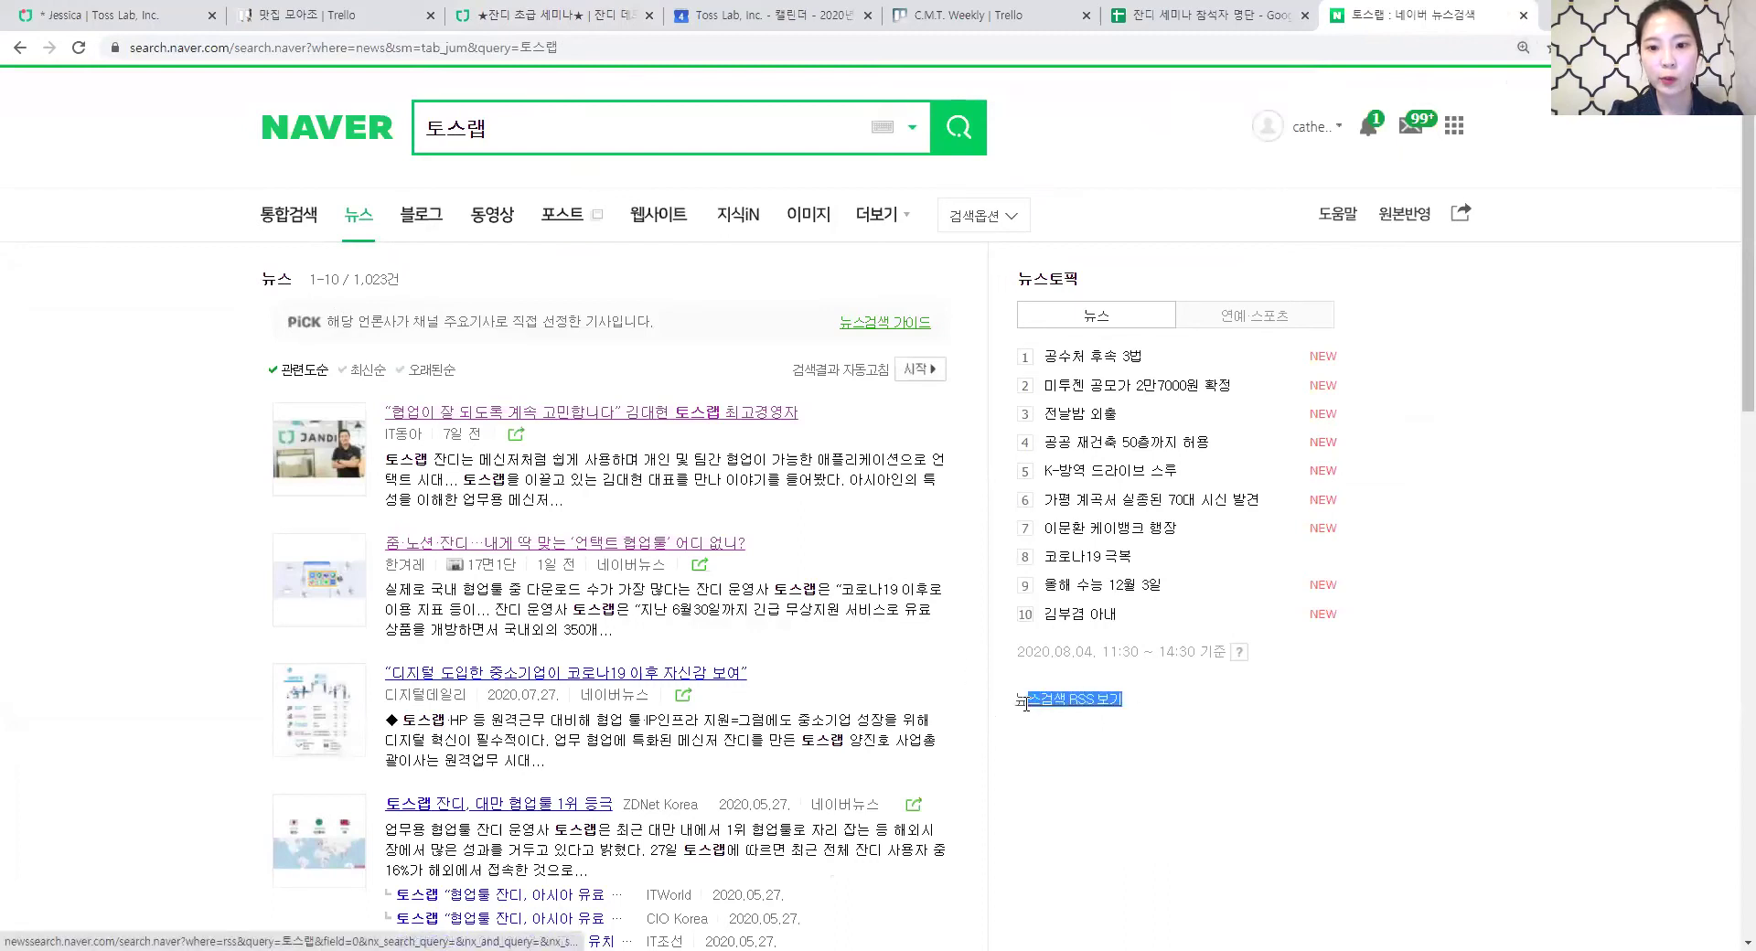
{"action": "left_click", "coordinate": [1142, 705]}
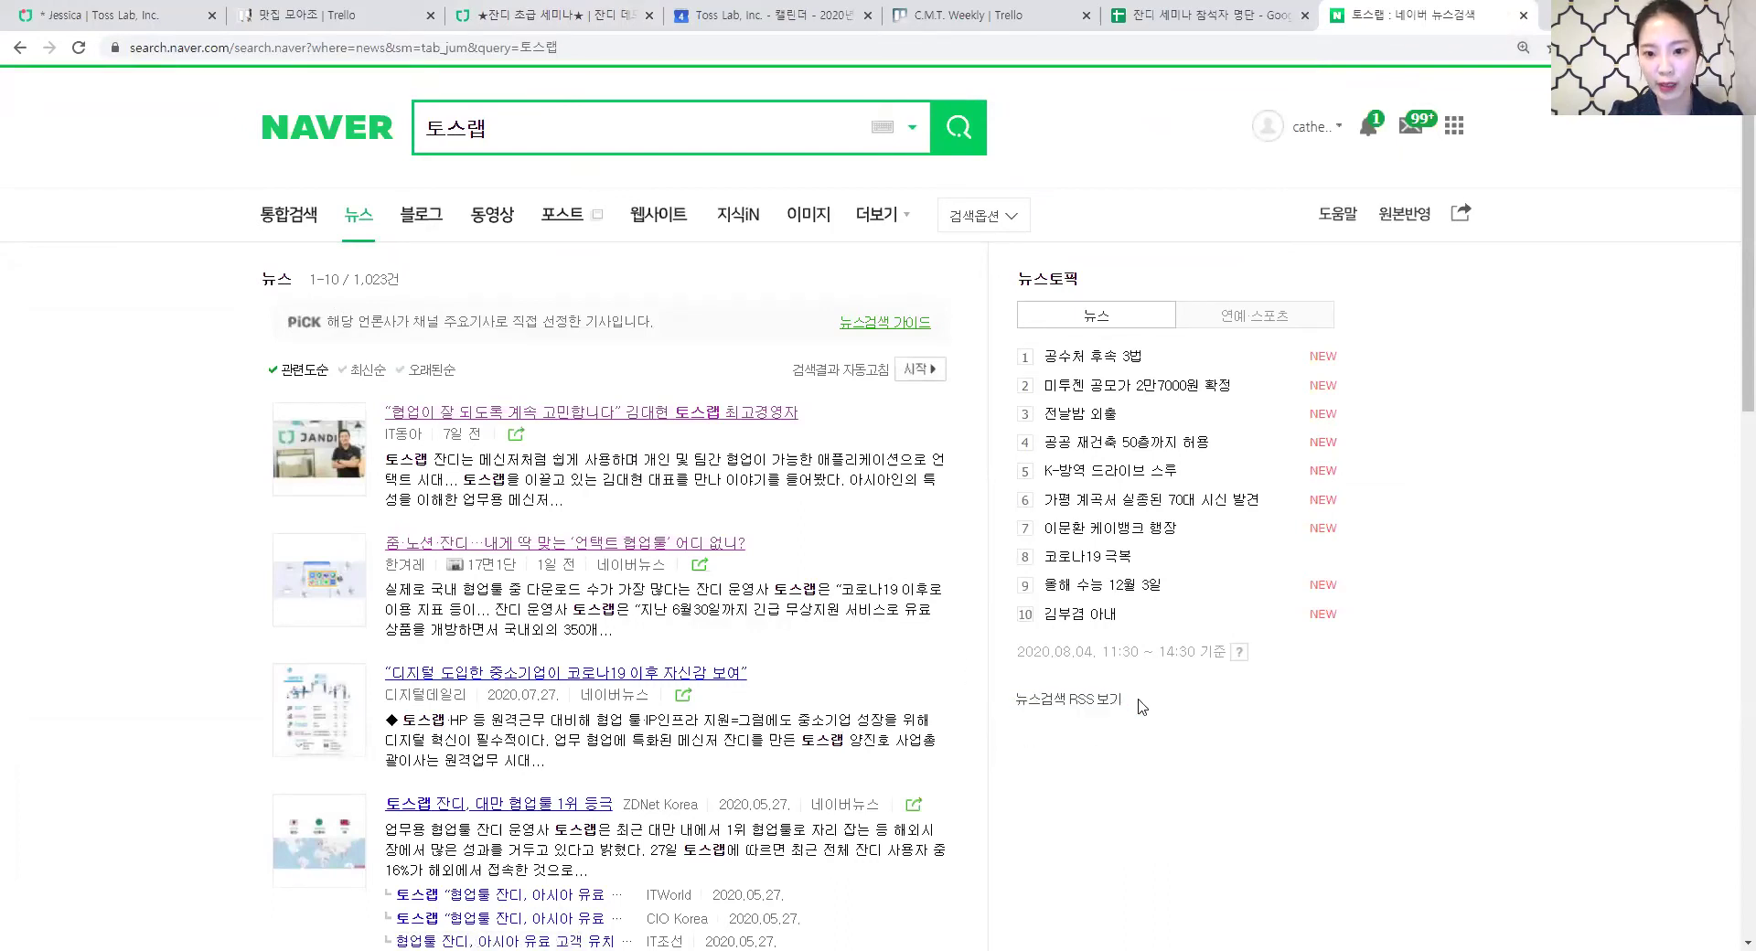
{"action": "left_click", "coordinate": [1077, 704]}
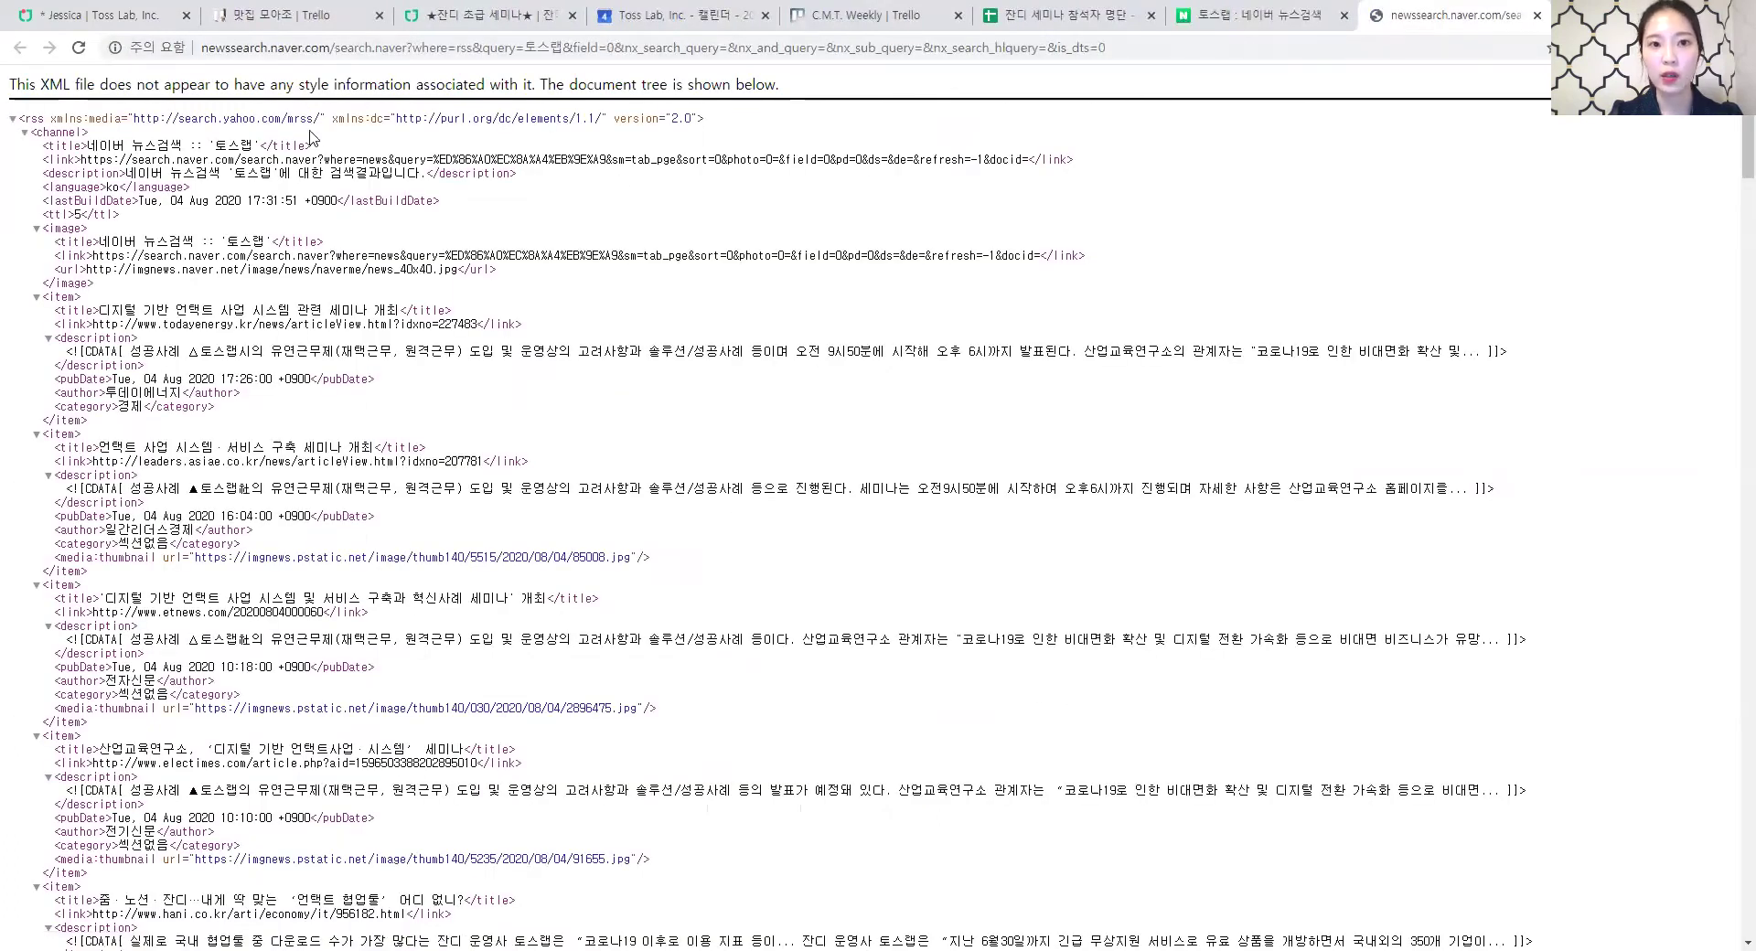
Copy the RSS feed's web address and enter it as the RSS 주소 in the JANDI subscription settings.
{"action": "left_click", "coordinate": [267, 55]}
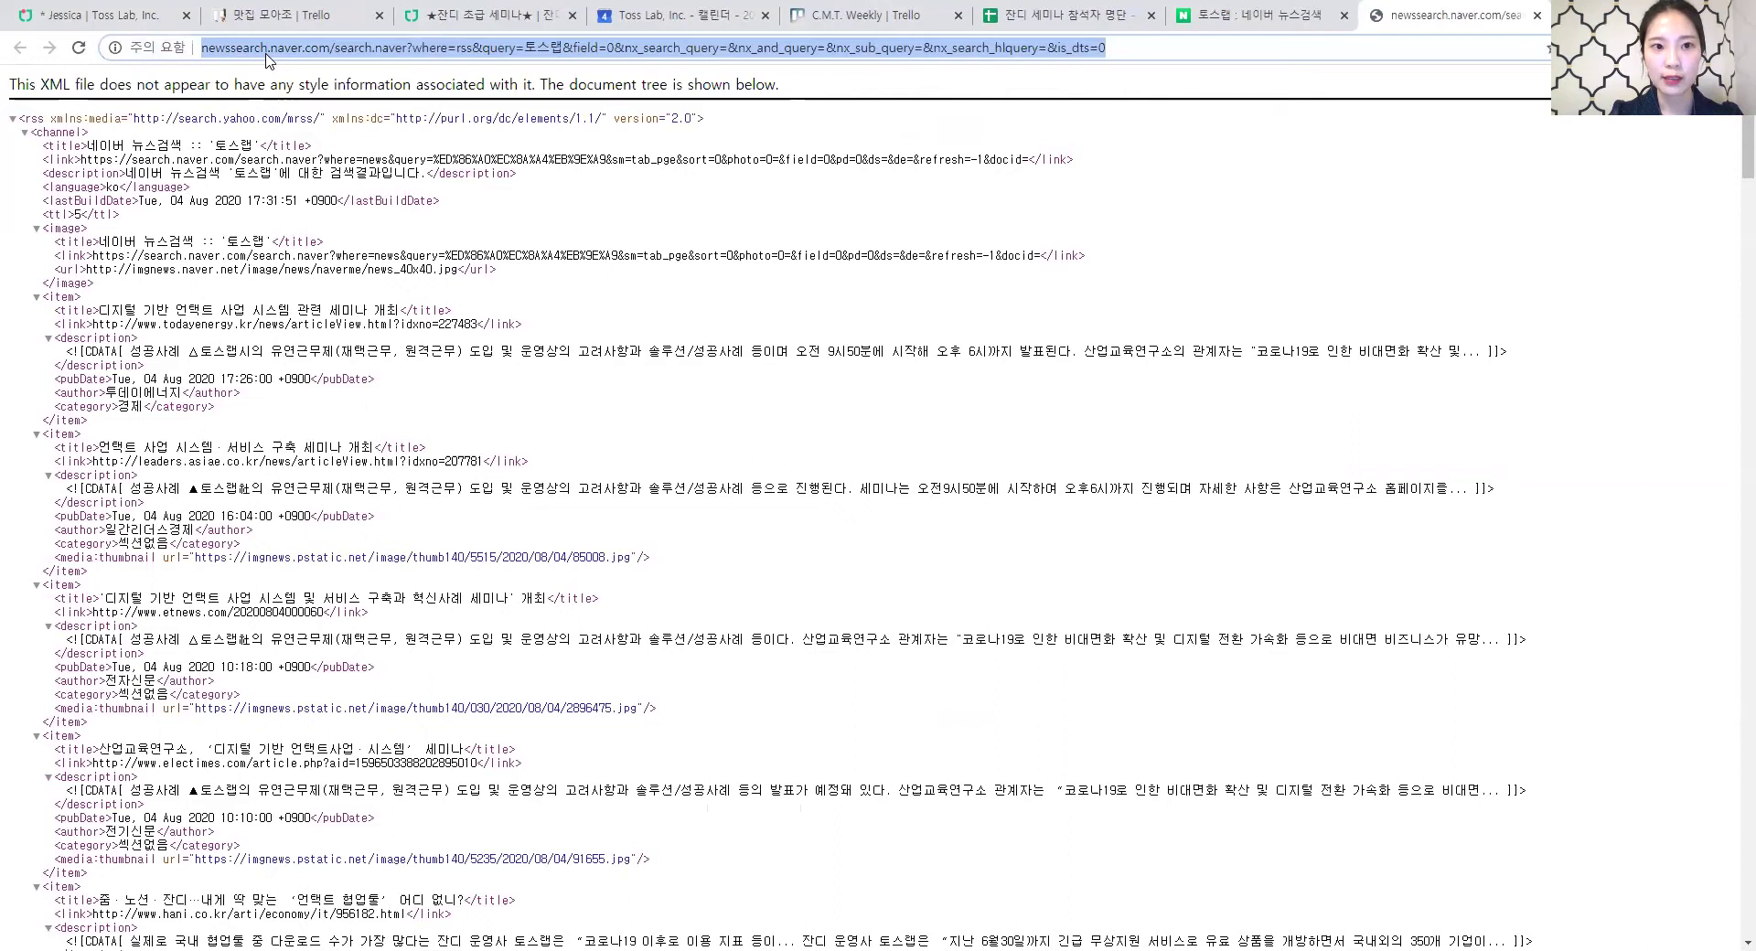
{"action": "left_click", "coordinate": [535, 14]}
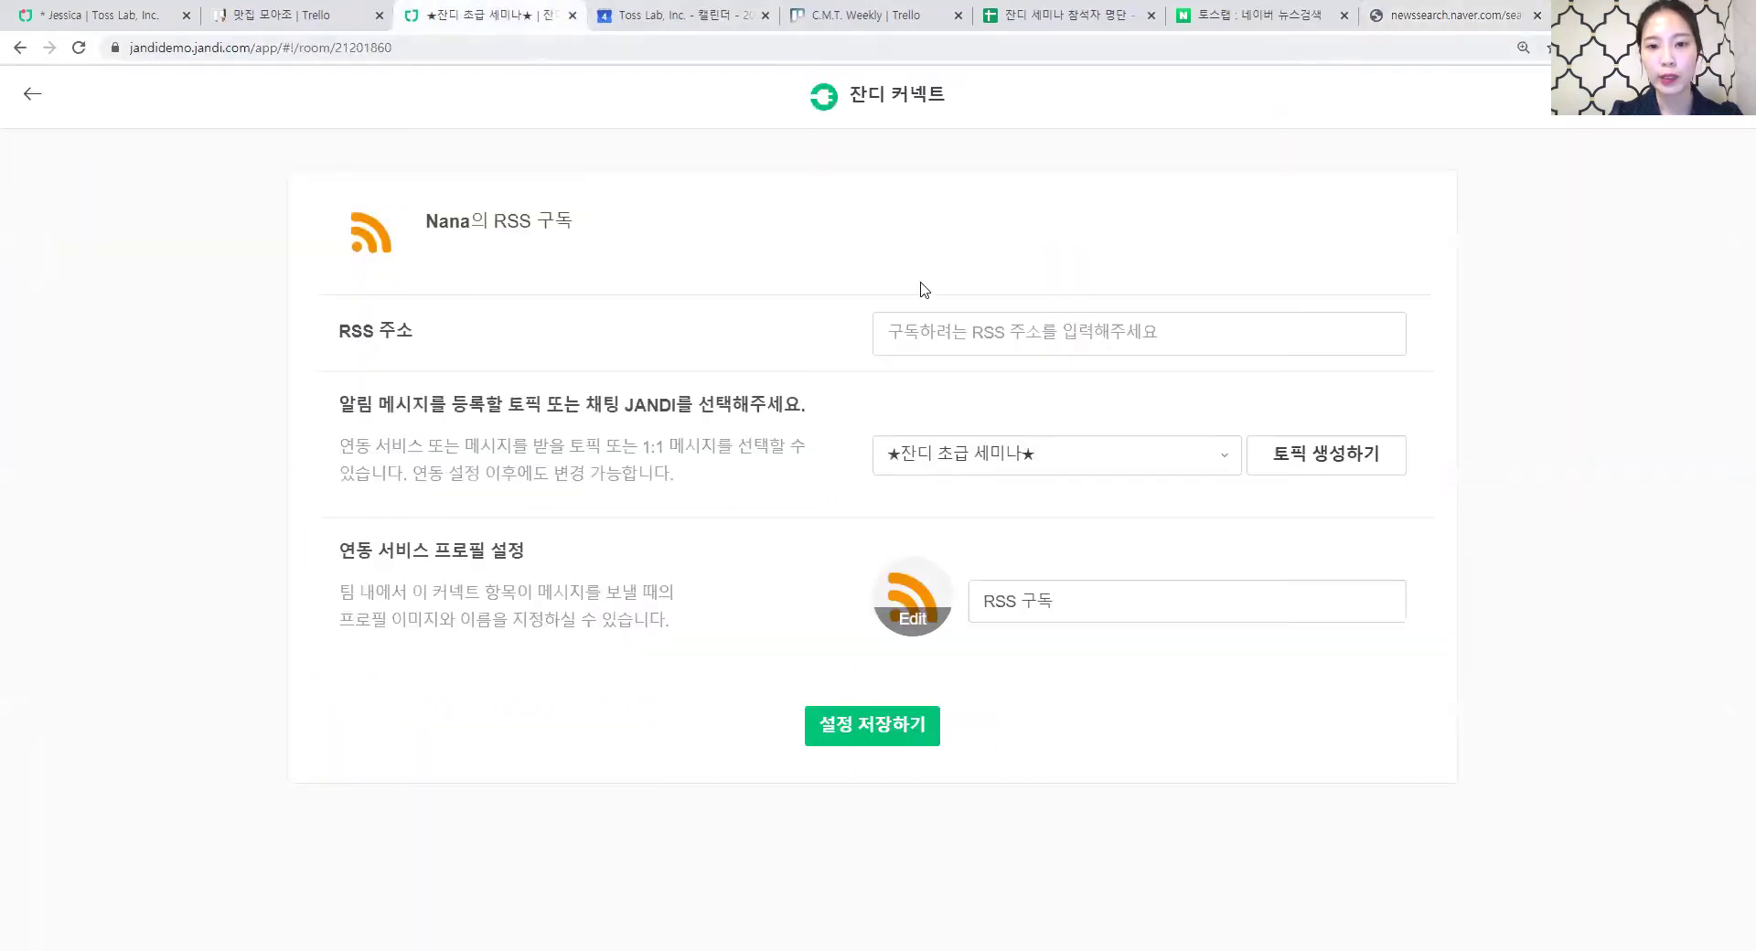
{"action": "left_click", "coordinate": [932, 331]}
{"action": "key", "text": "ctrl+v"}
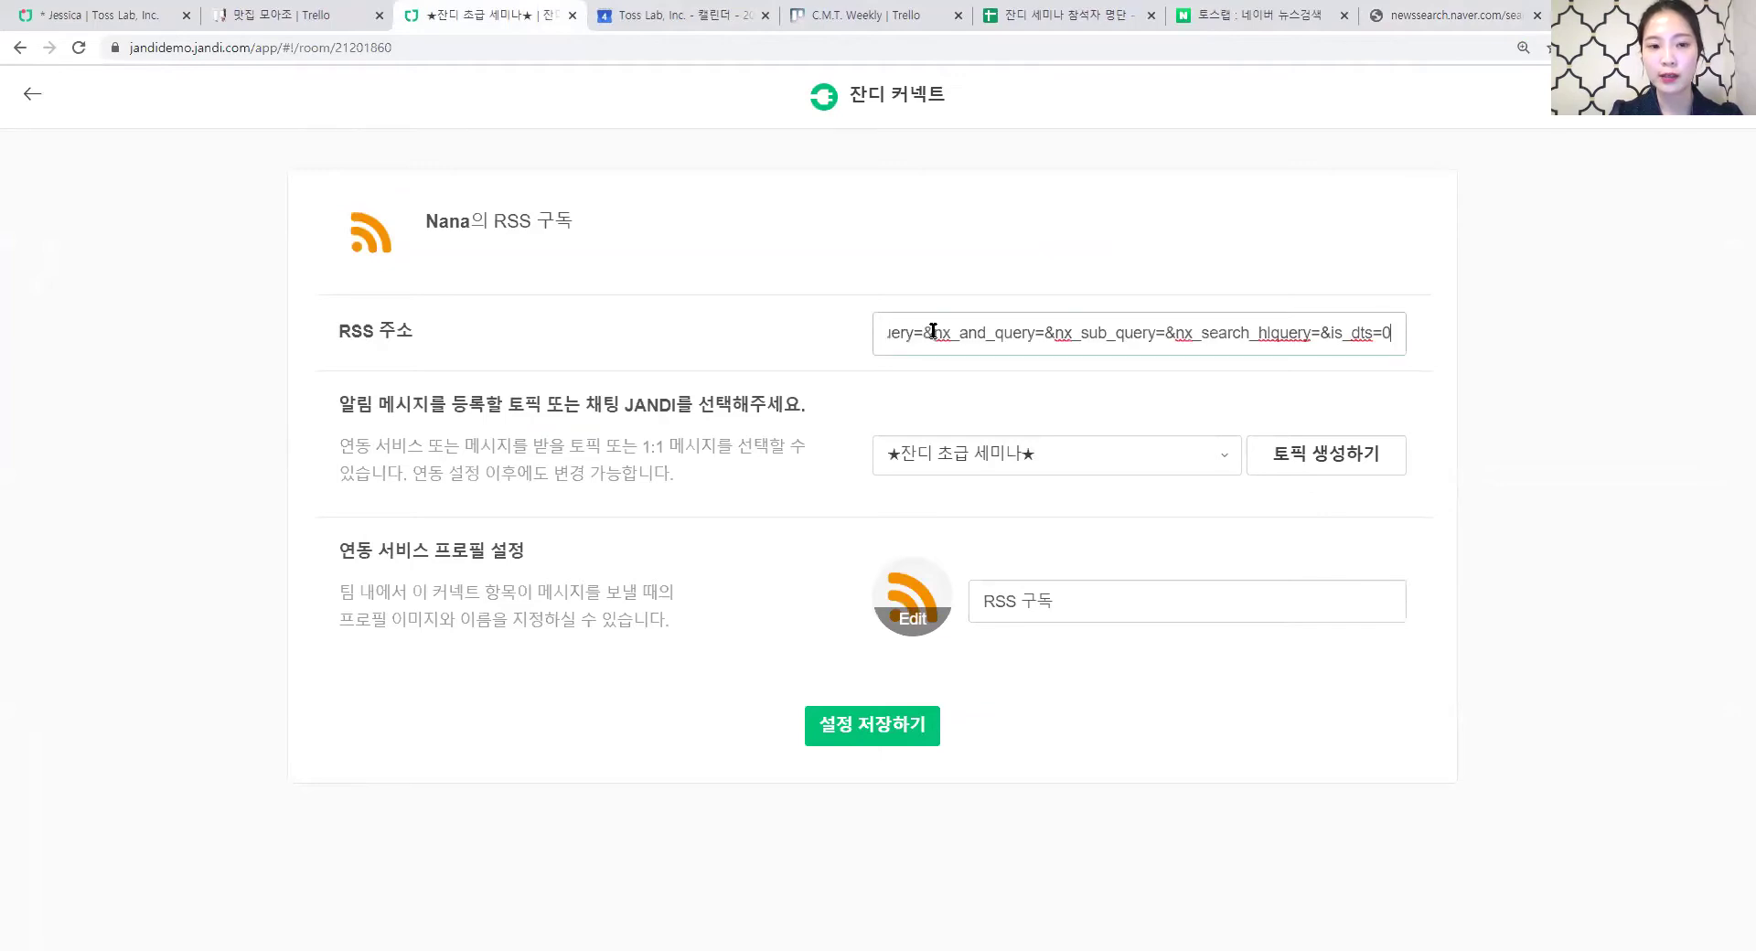
Name the RSS connection's profile 토스랩 키워드 구독, save the settings and return to the topic.
{"action": "double_click", "coordinate": [1015, 600]}
{"action": "type", "text": "토스랩 키워드"}
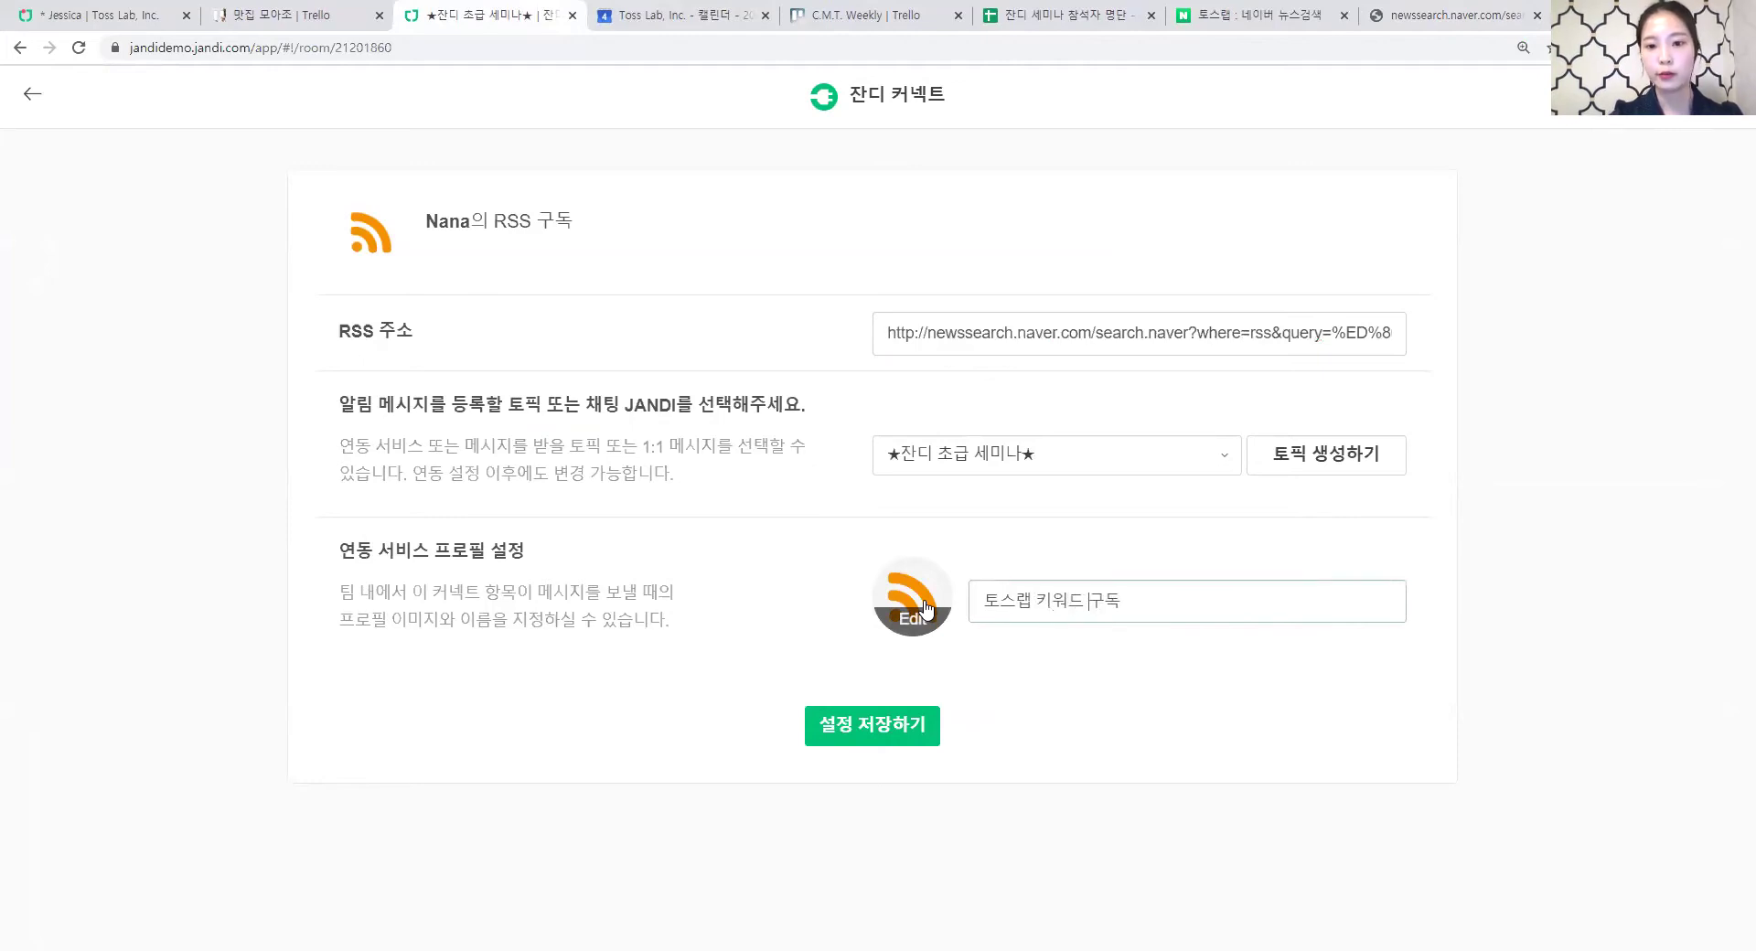
{"action": "left_click", "coordinate": [851, 737]}
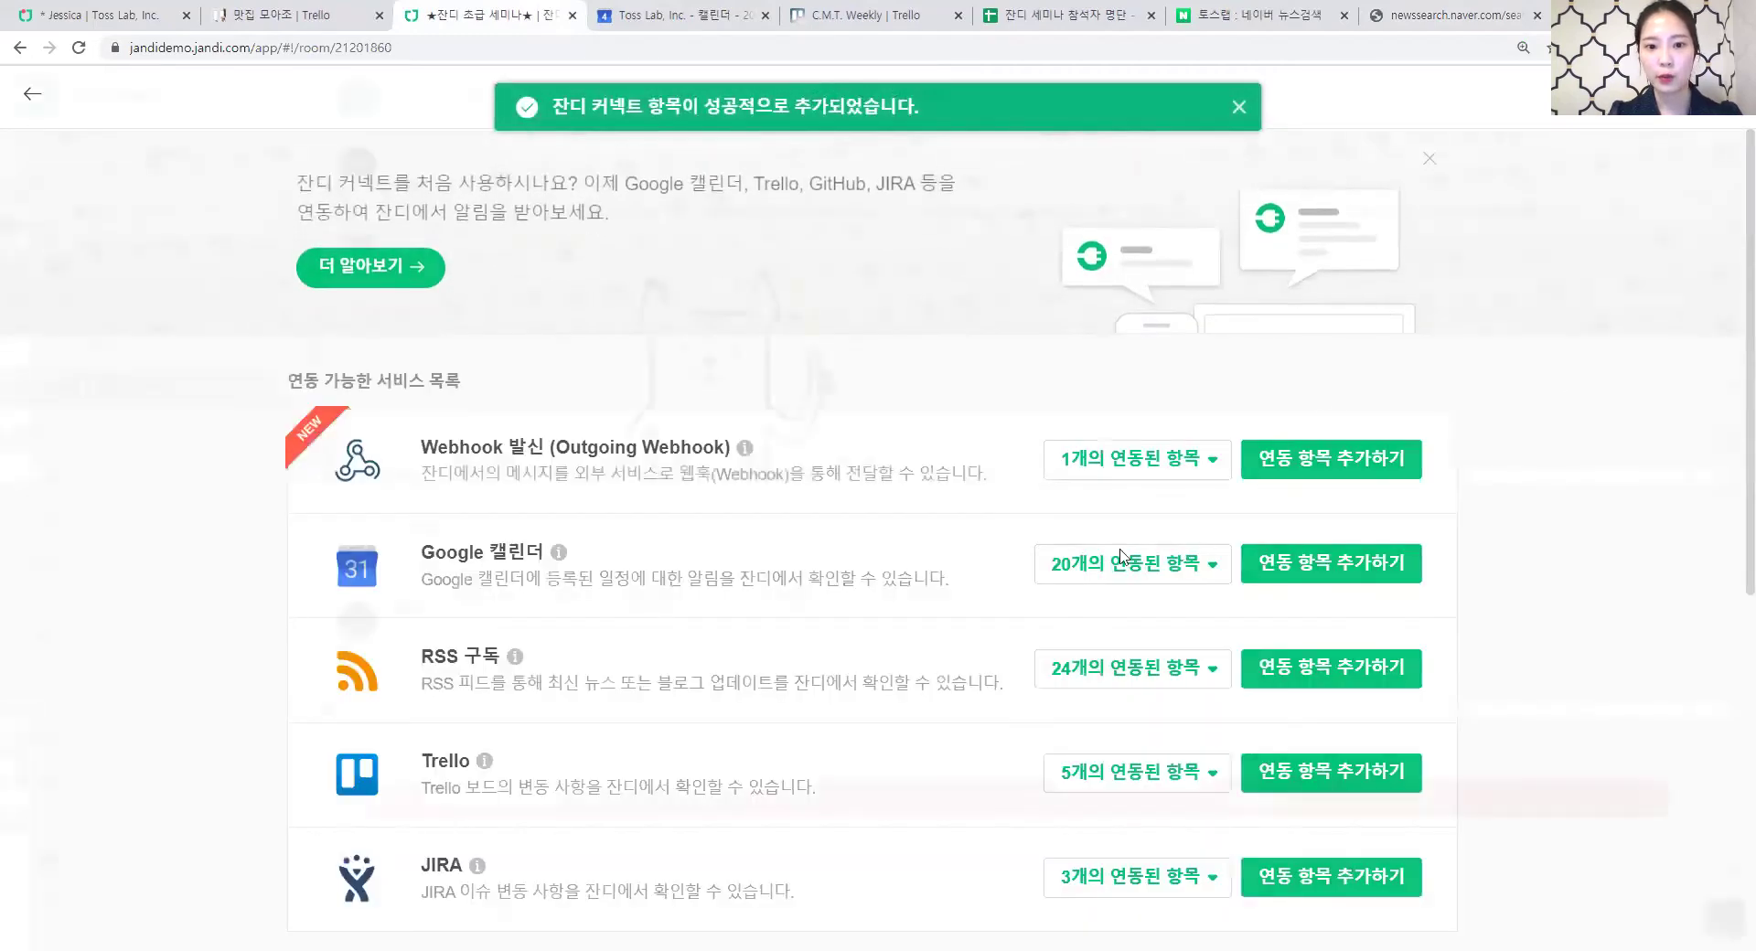
{"action": "left_click", "coordinate": [1429, 159]}
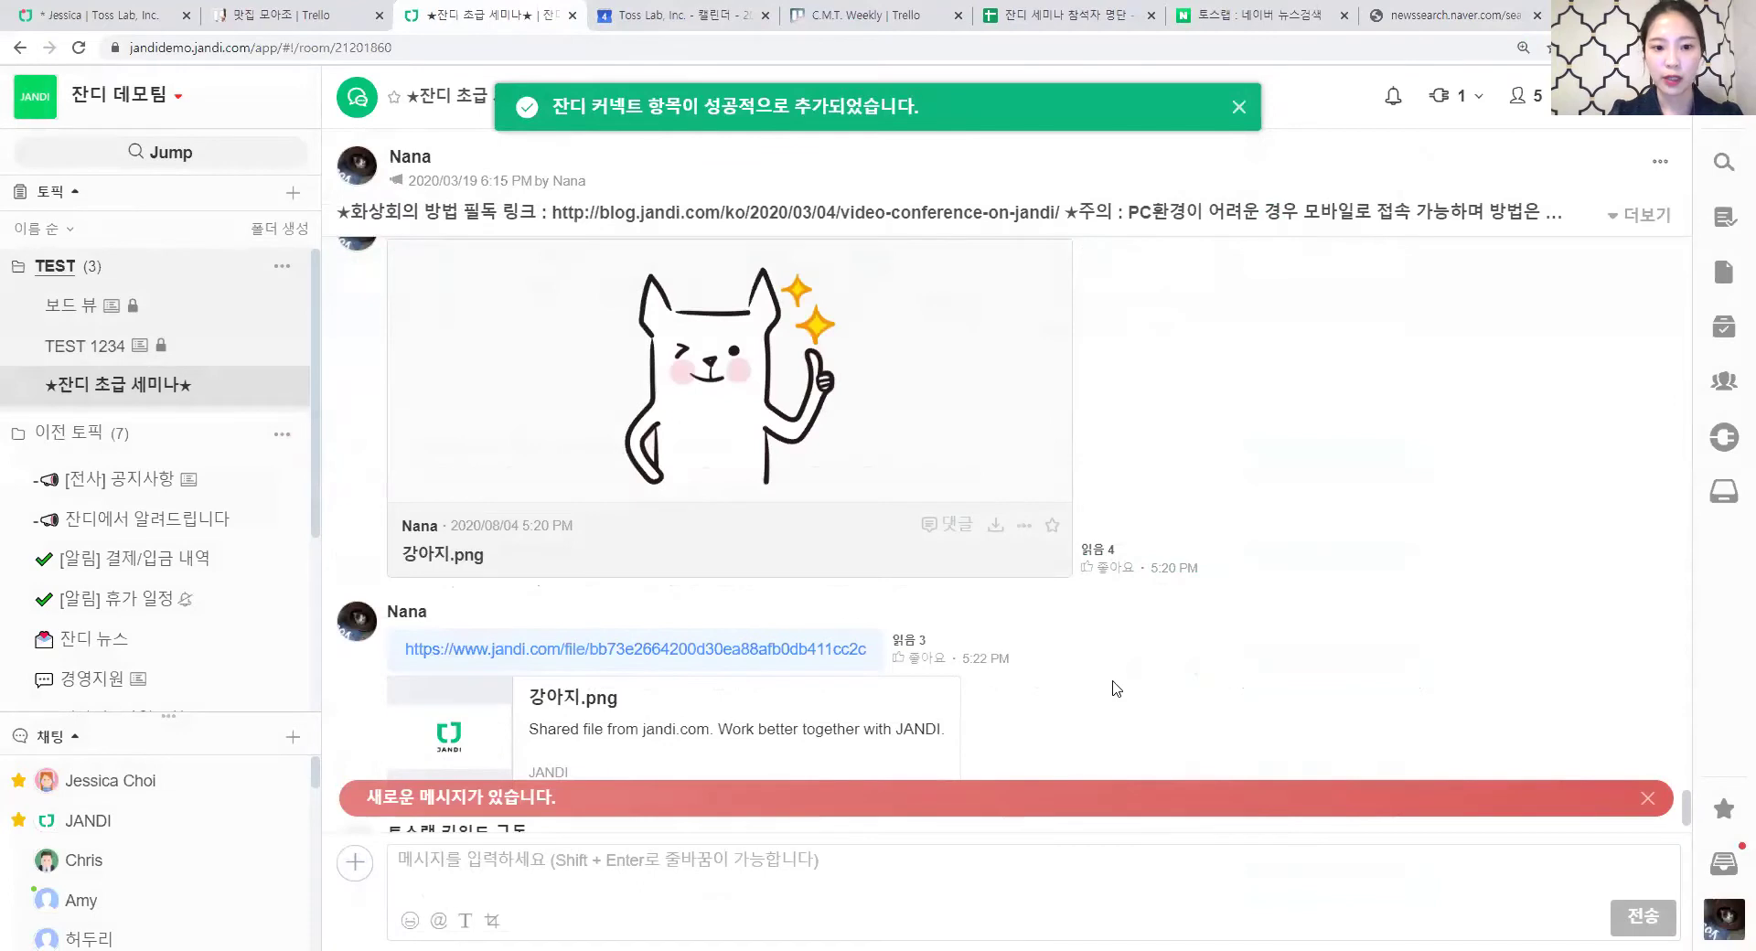
Examine the notice about the newly added RSS connection at the end of the topic's messages.
{"action": "scroll", "coordinate": [1111, 693], "scroll_direction": "down", "scroll_amount": 1}
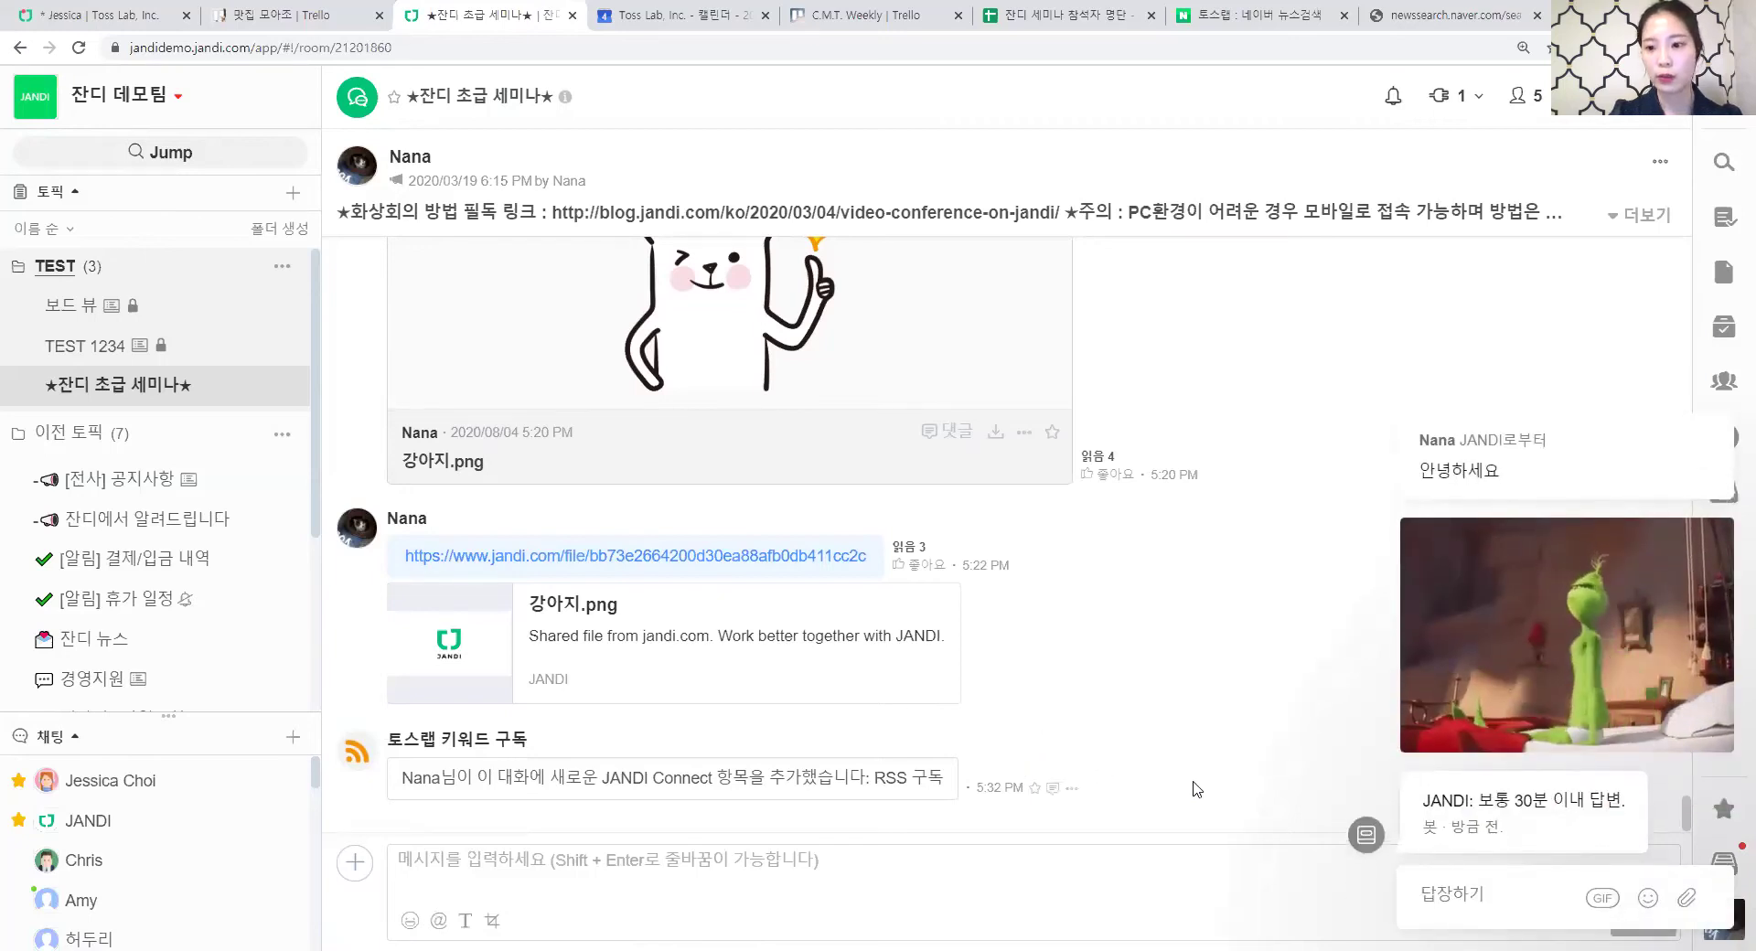
{"action": "mouse_move", "coordinate": [1354, 821]}
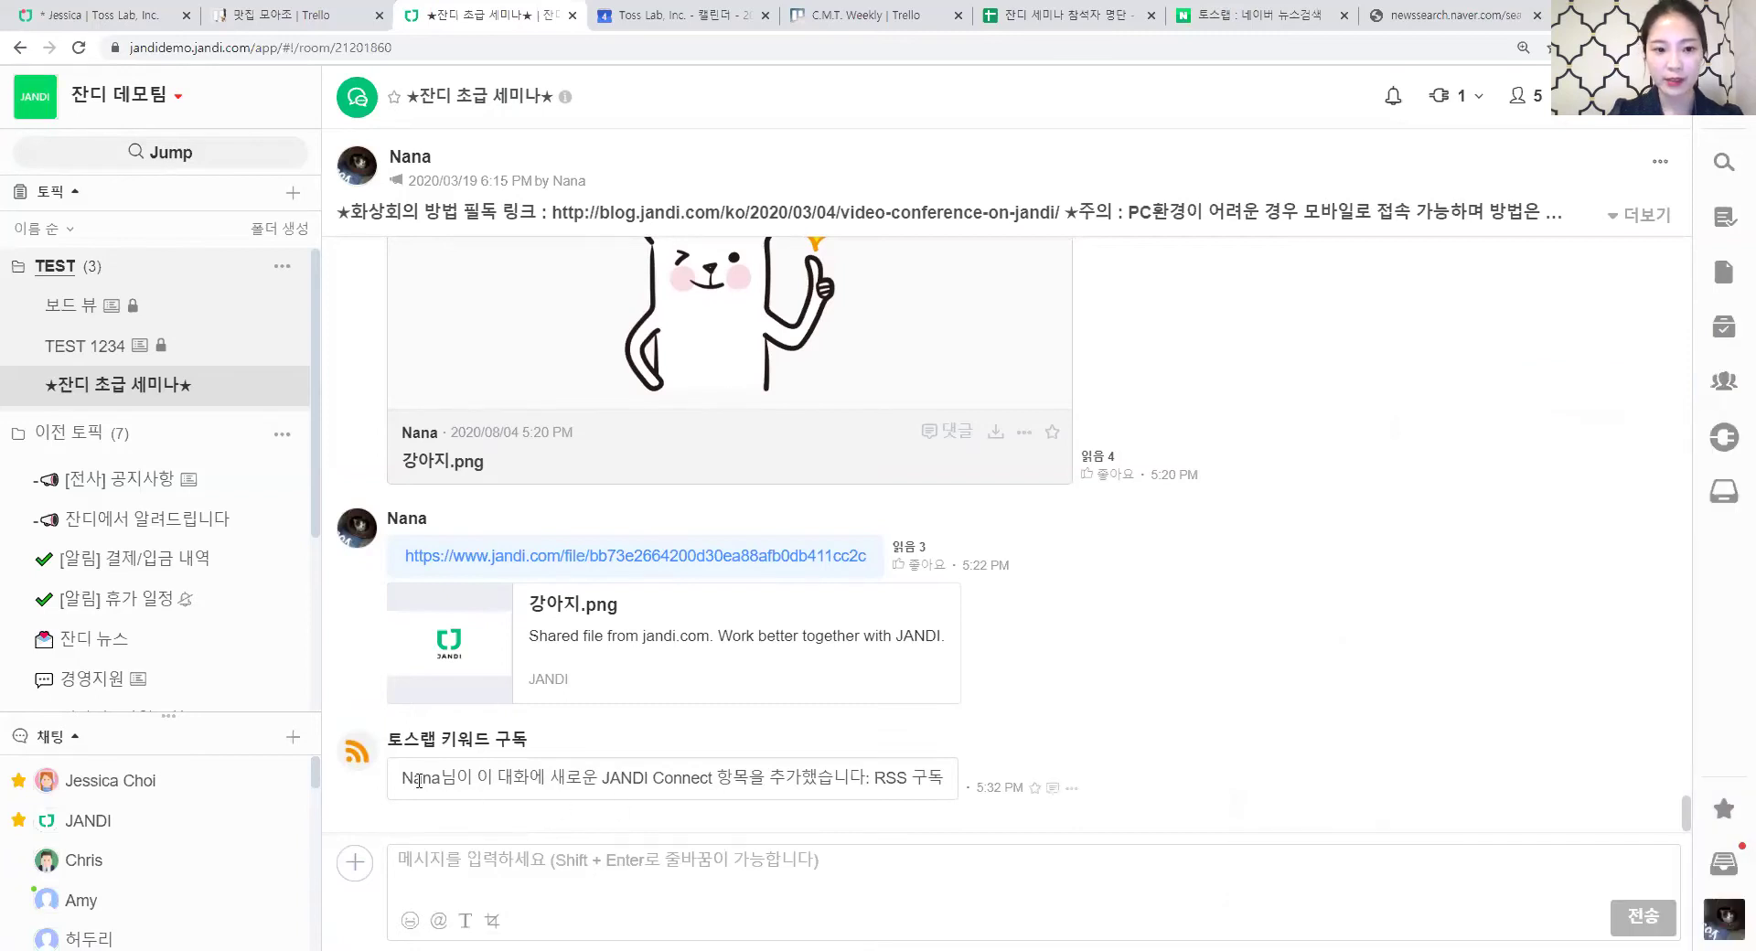
{"action": "left_click_drag", "start_coordinate": [420, 780], "coordinate": [978, 790]}
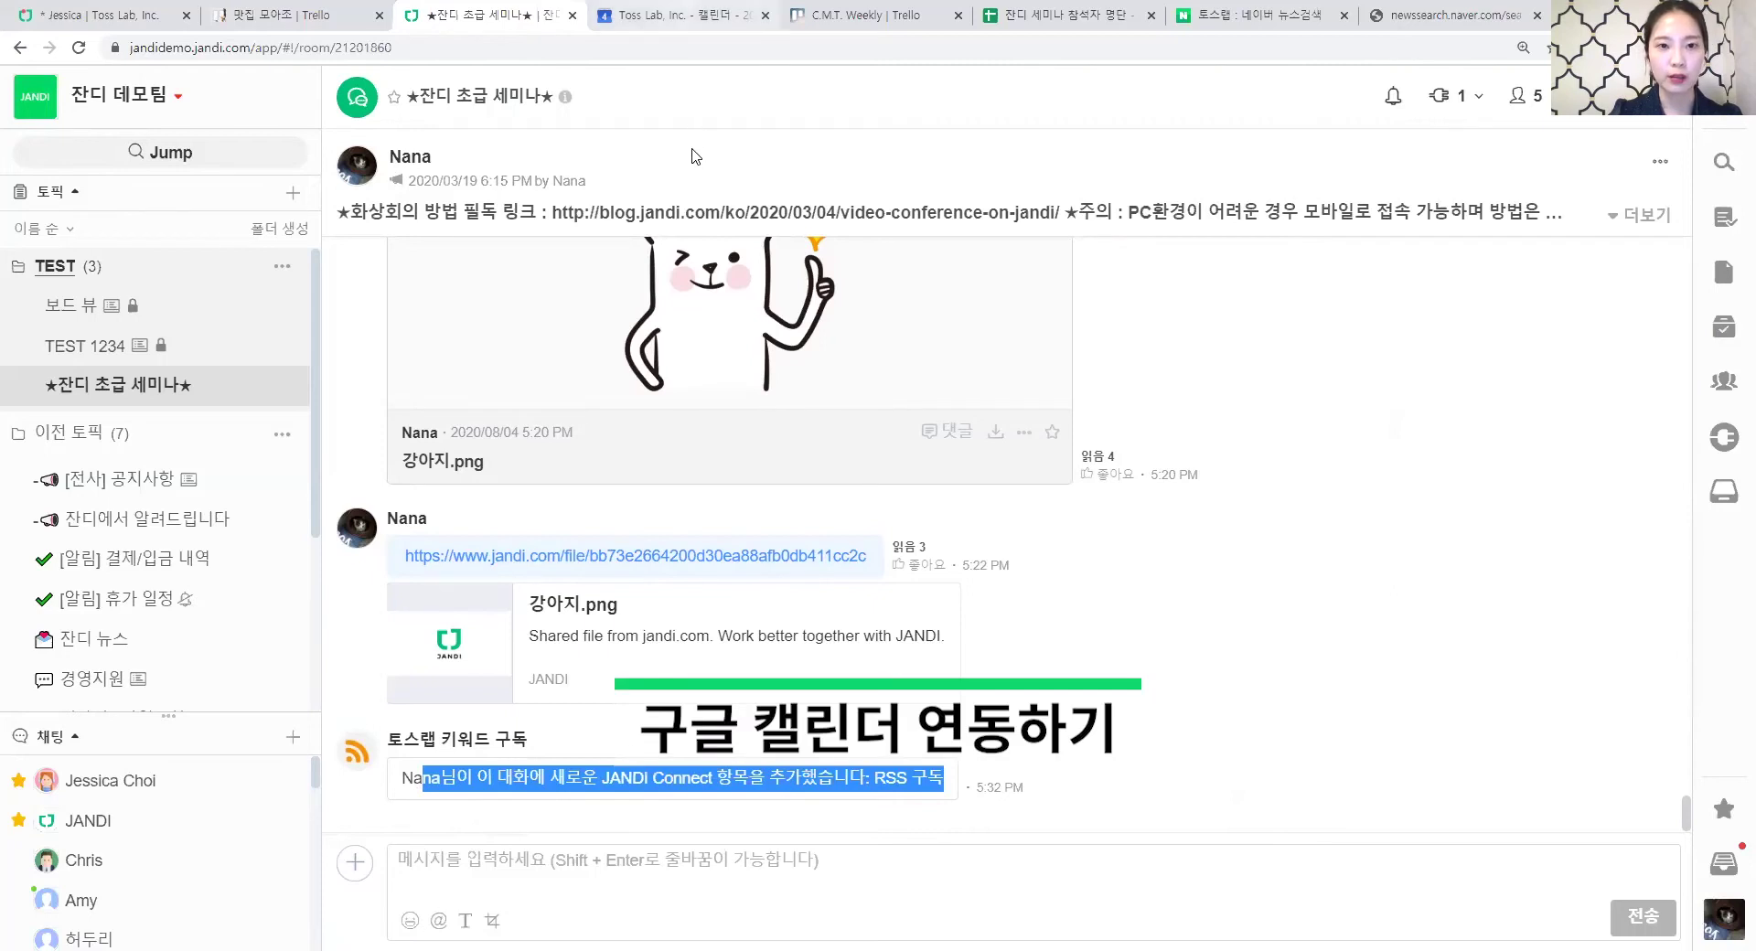
Look over the Google Calendar week view, then start adding a Google 캘린더 connection to the ★잔디 초급 세미나★ topic.
{"action": "key", "text": "ctrl+Tab"}
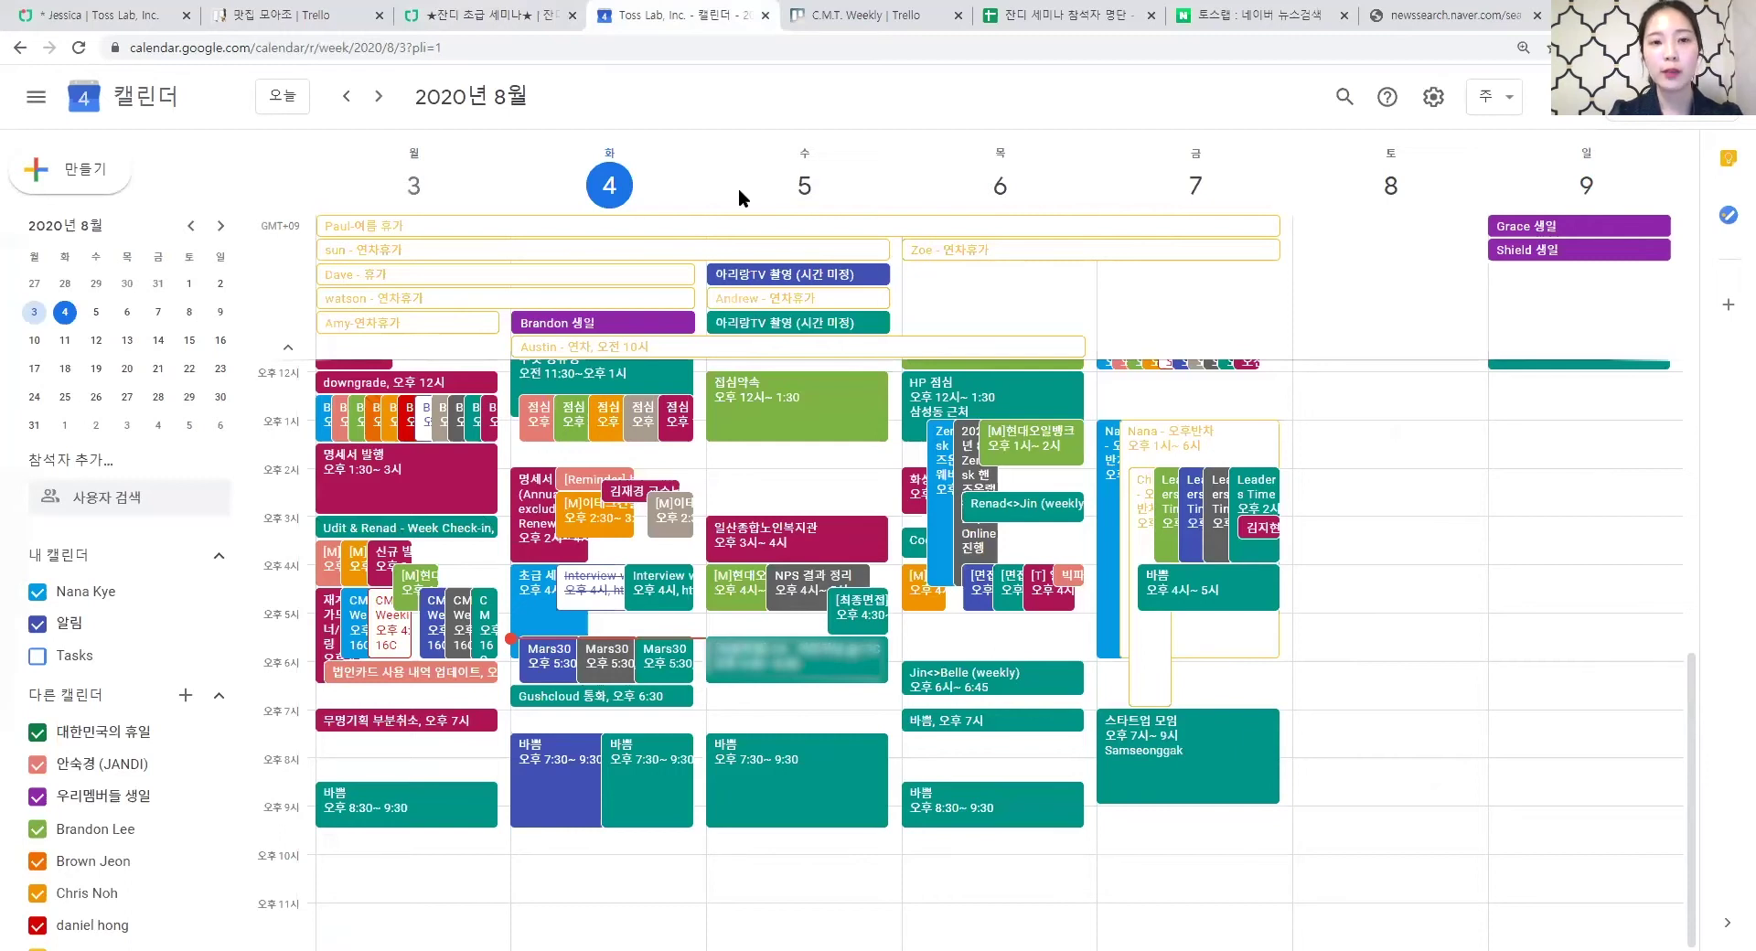
{"action": "left_click", "coordinate": [484, 15]}
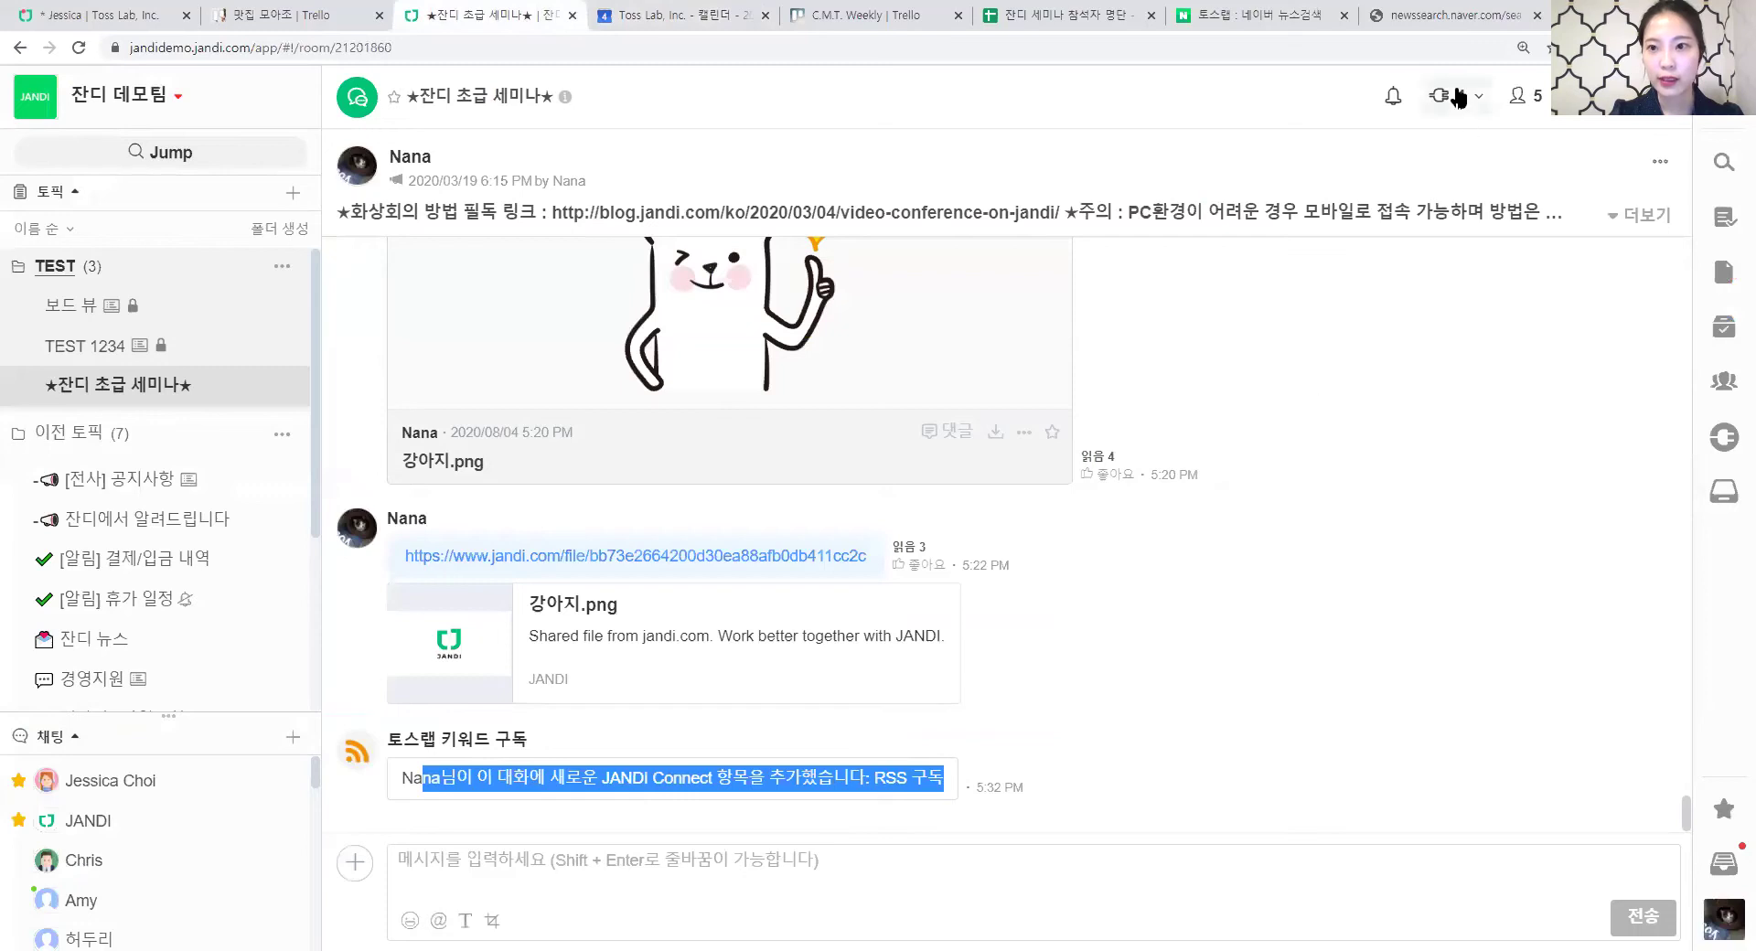
{"action": "left_click", "coordinate": [1459, 96]}
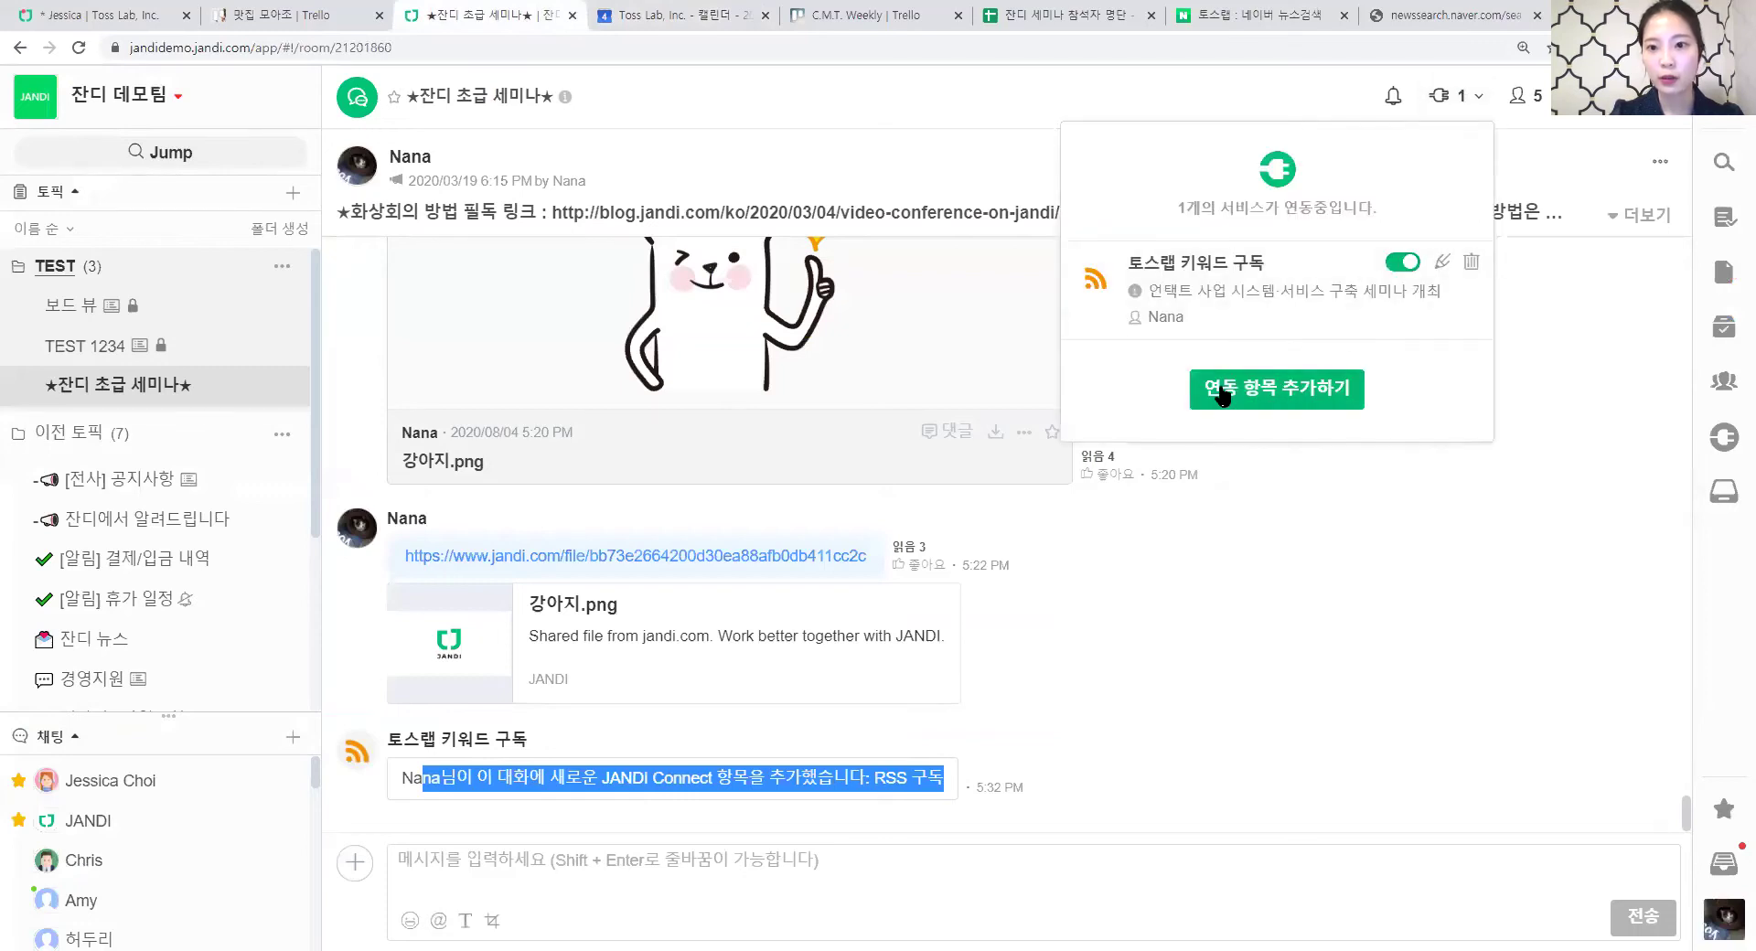
{"action": "left_click", "coordinate": [1223, 393]}
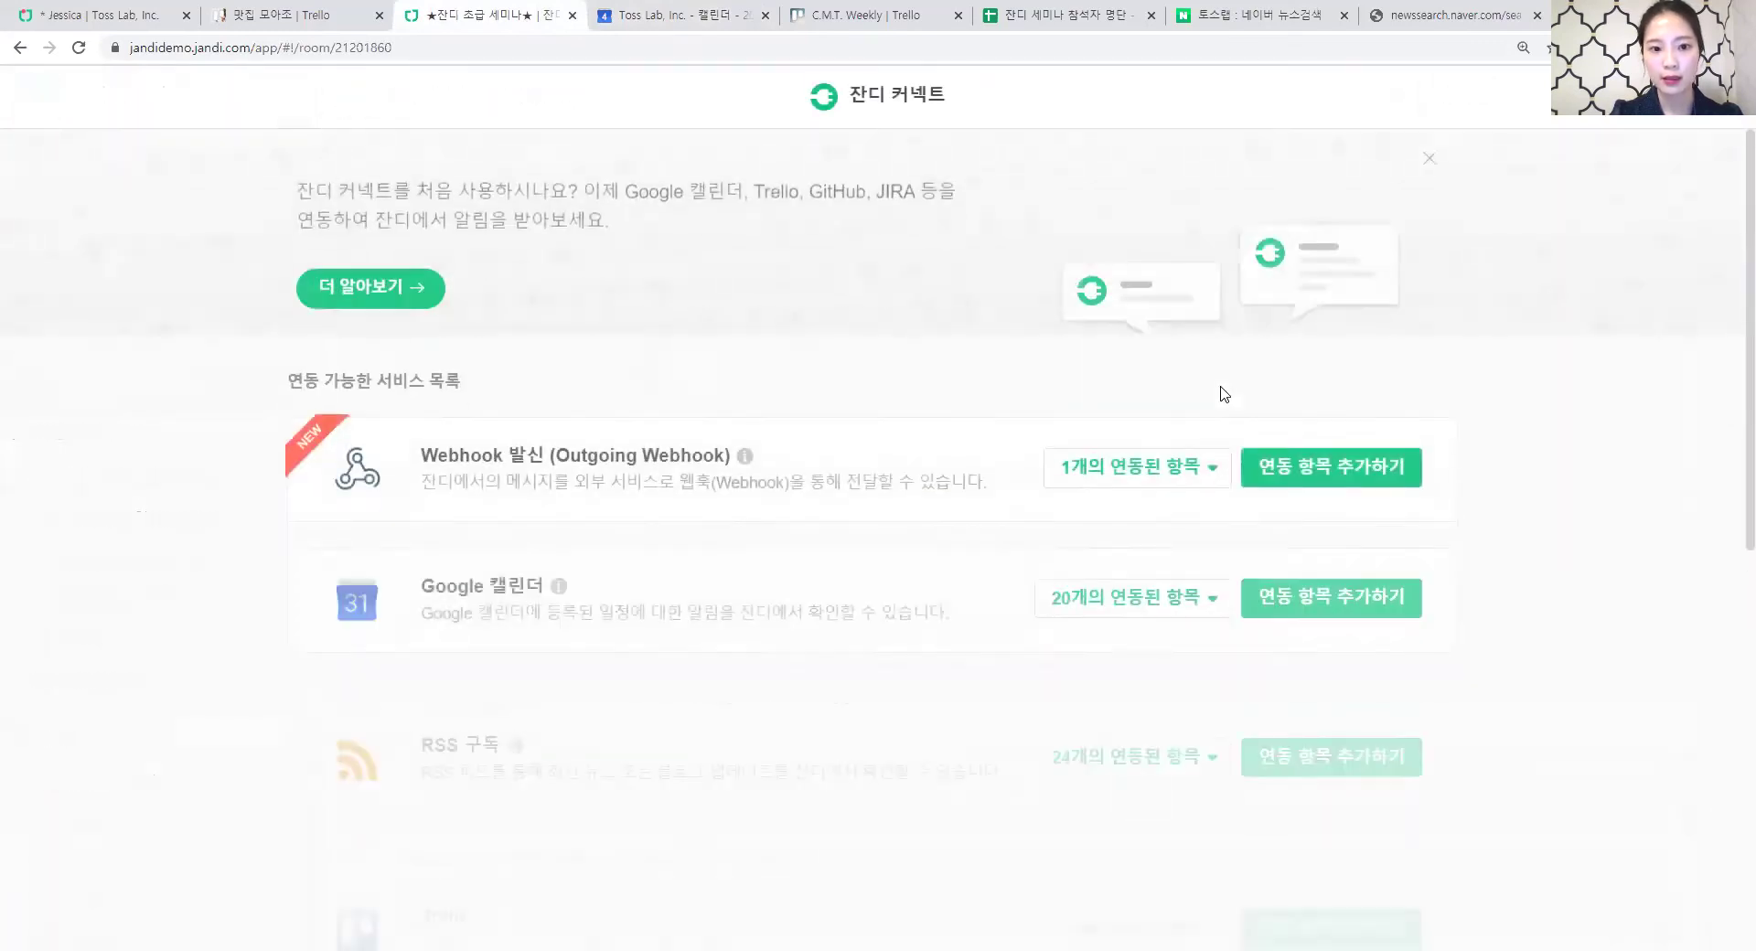
{"action": "scroll", "coordinate": [896, 504], "scroll_direction": "down", "scroll_amount": 1}
{"action": "scroll", "coordinate": [896, 506], "scroll_direction": "down", "scroll_amount": 1}
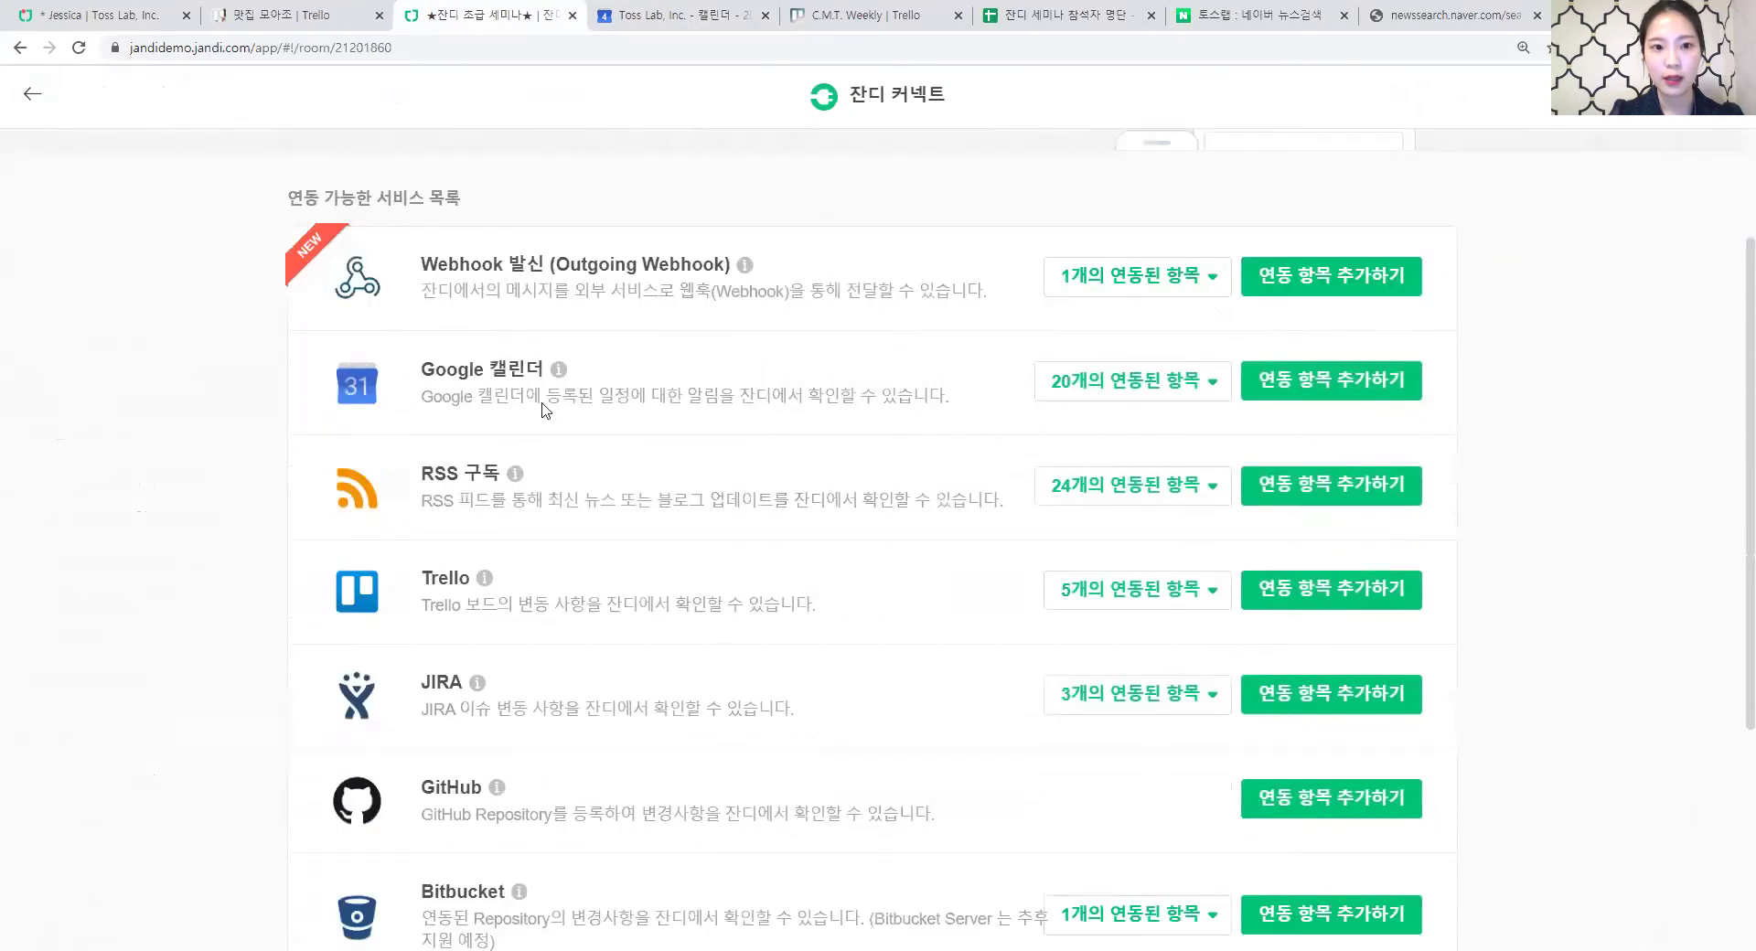
{"action": "left_click", "coordinate": [1341, 400]}
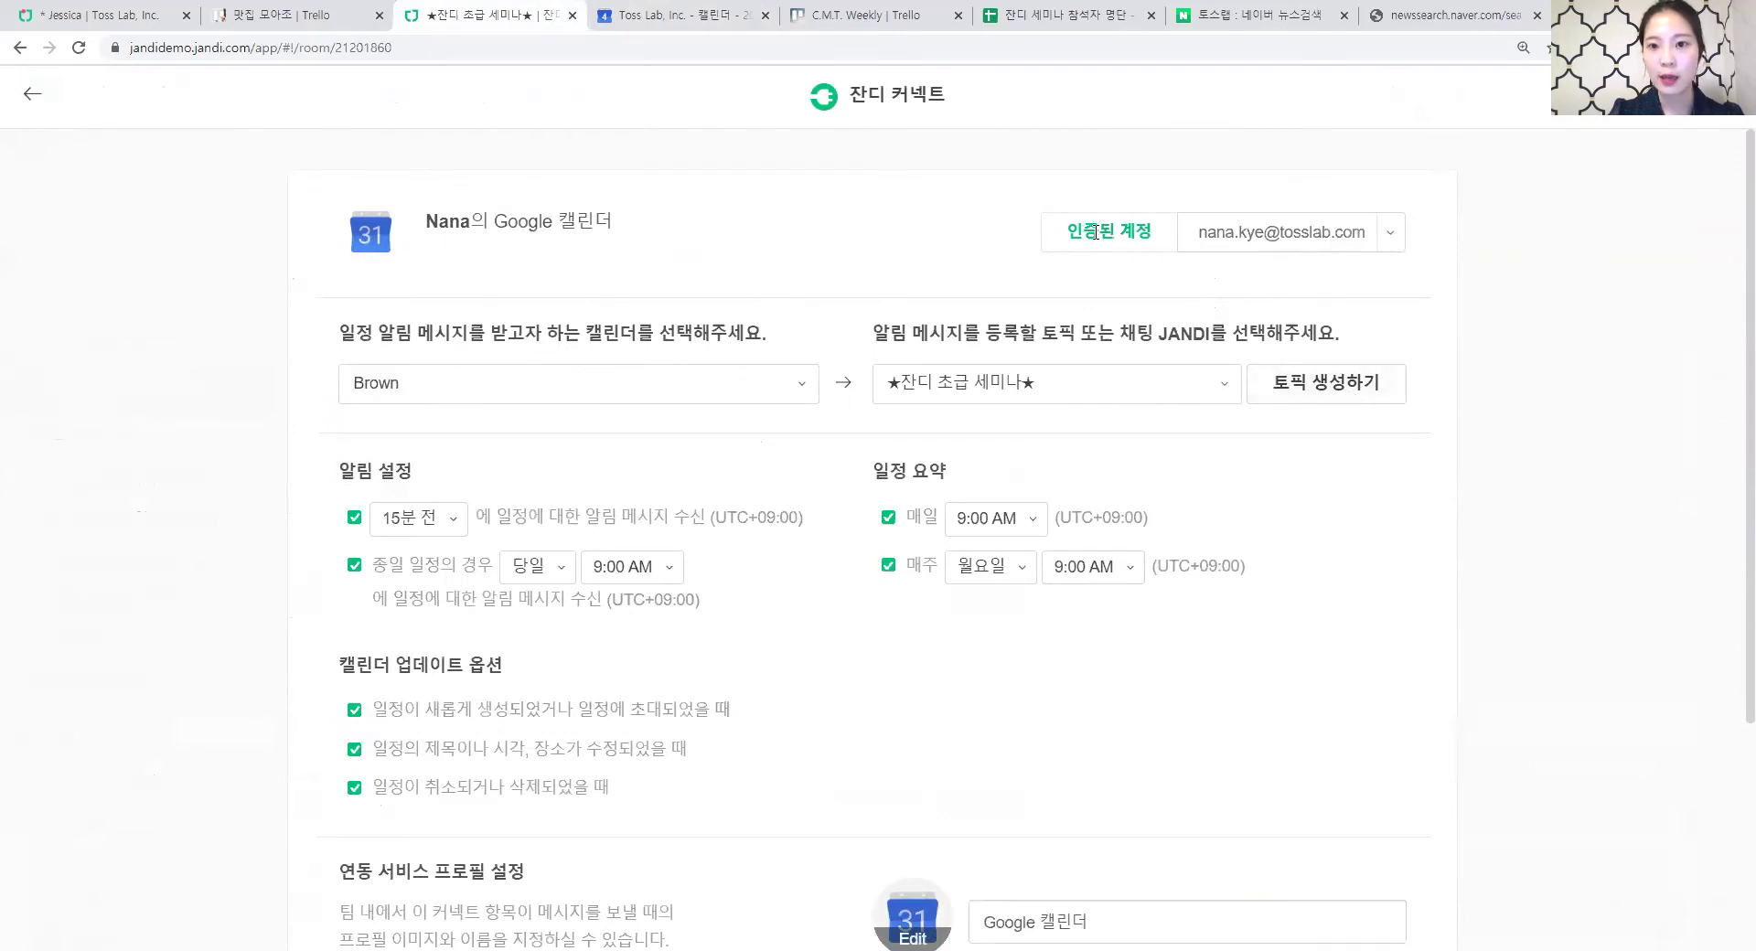
Choose the company Google account as the authenticated account for the calendar connection.
{"action": "left_click", "coordinate": [1376, 238]}
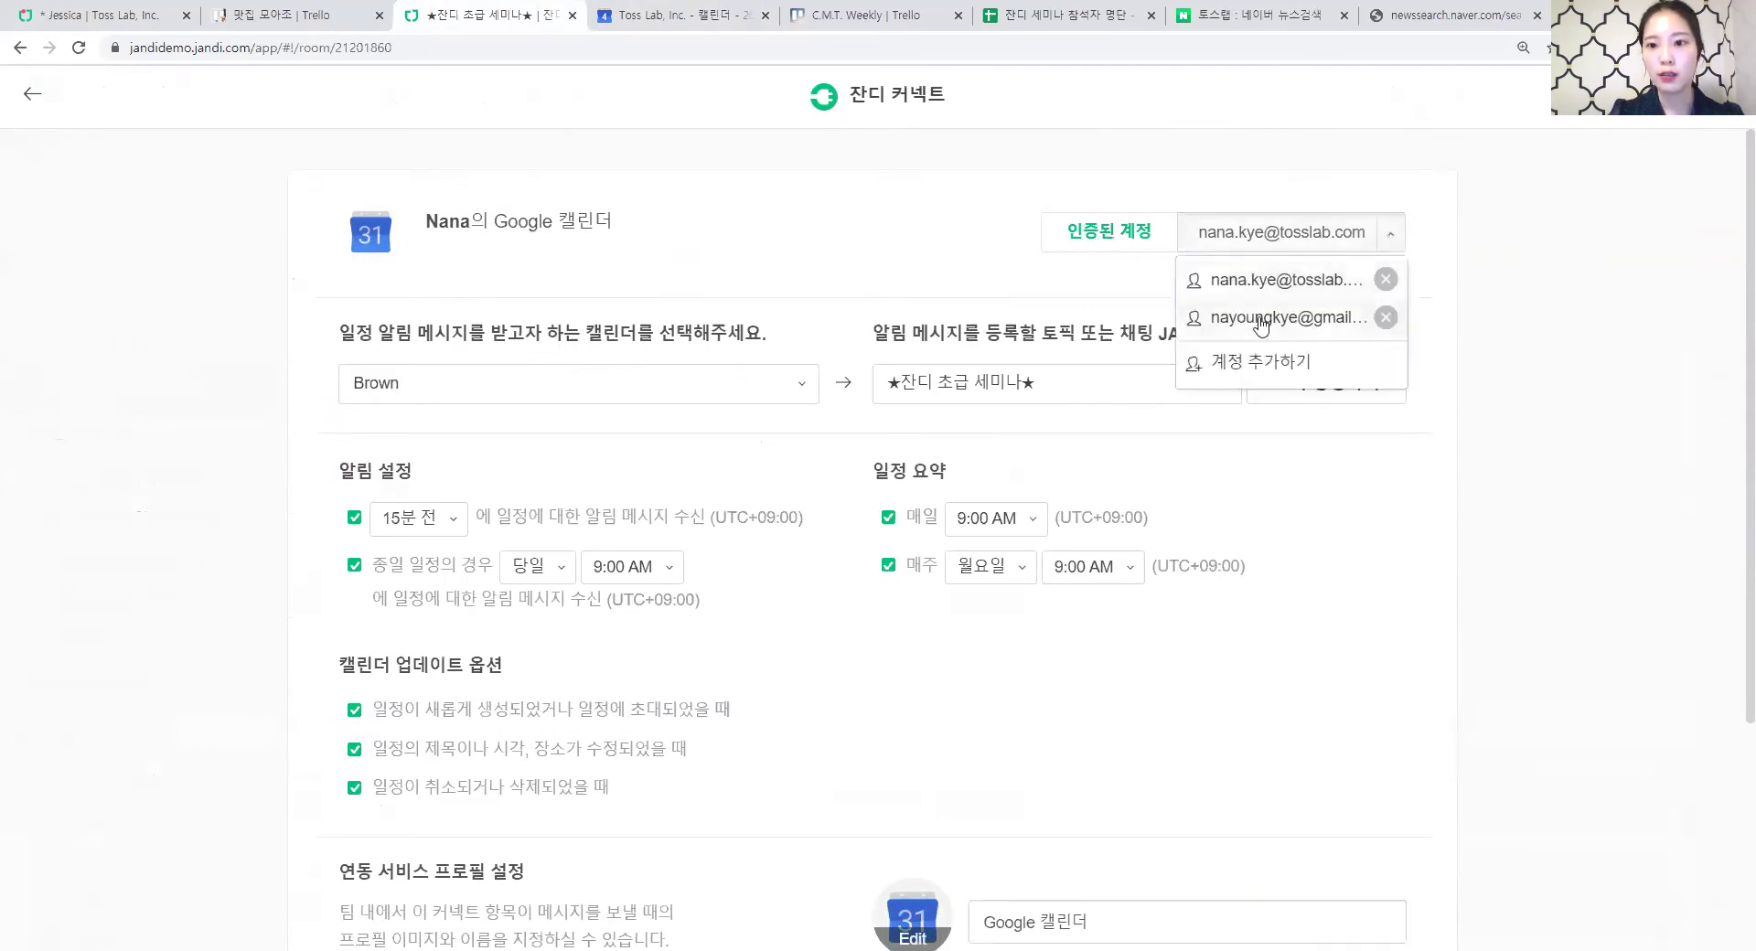
{"action": "left_click", "coordinate": [1257, 284]}
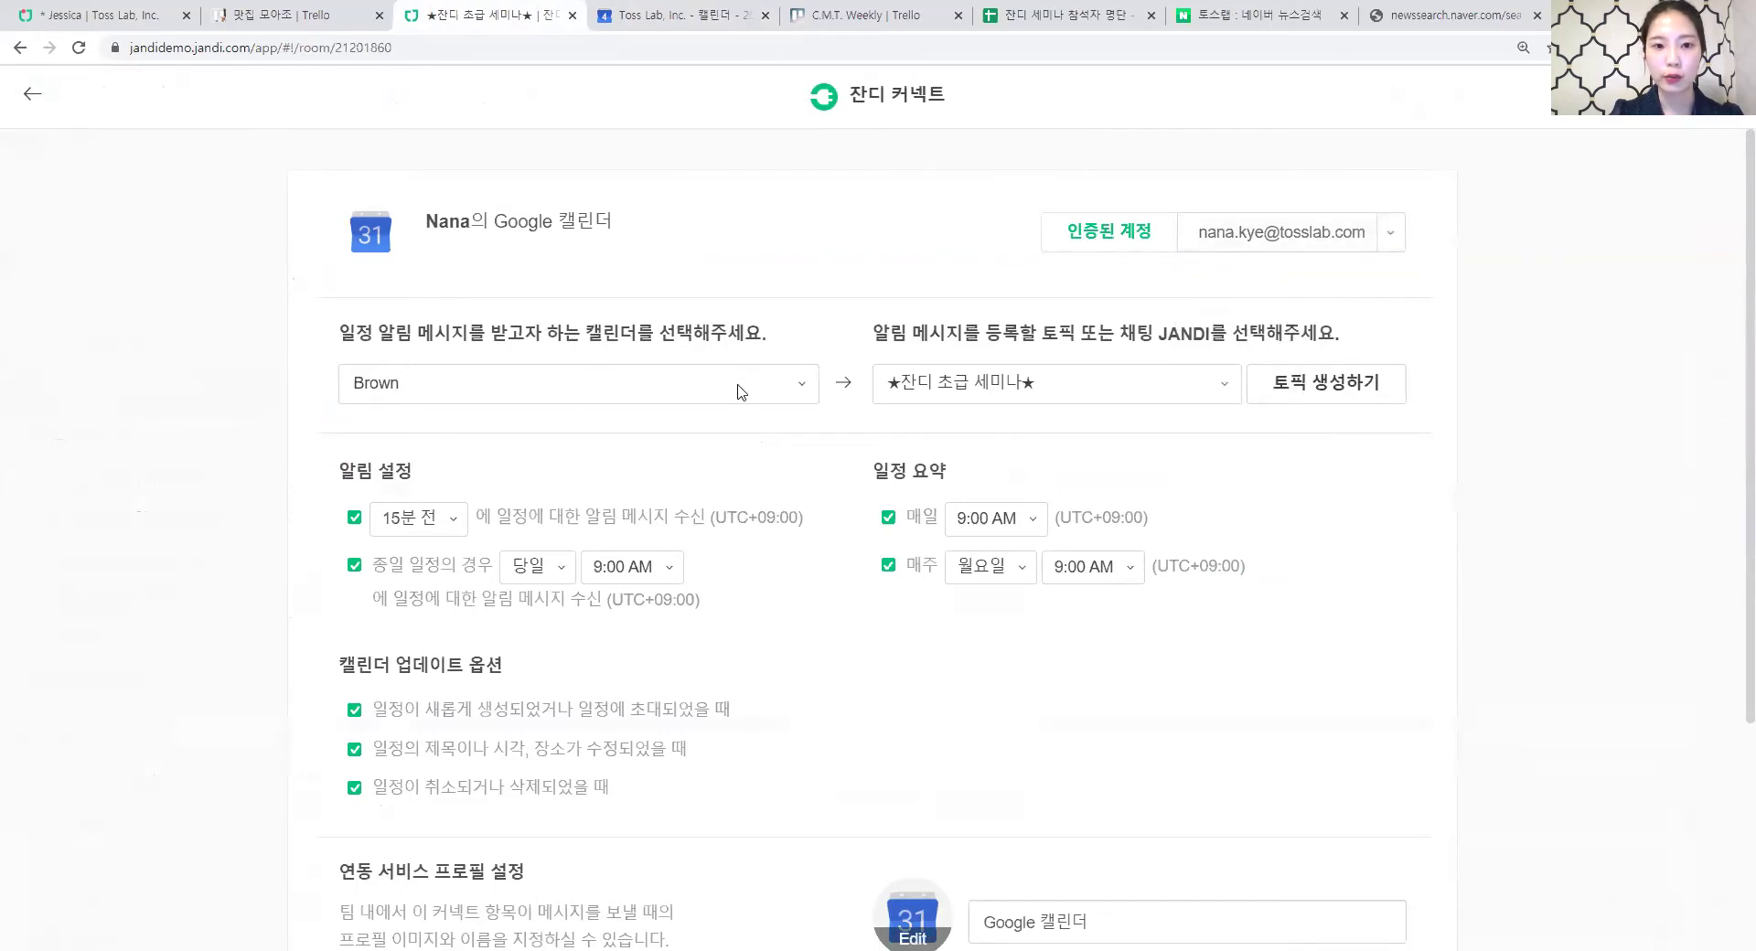
Search the calendar list by the account owner's first name and choose the owner's own calendar as the notification source.
{"action": "left_click", "coordinate": [430, 391]}
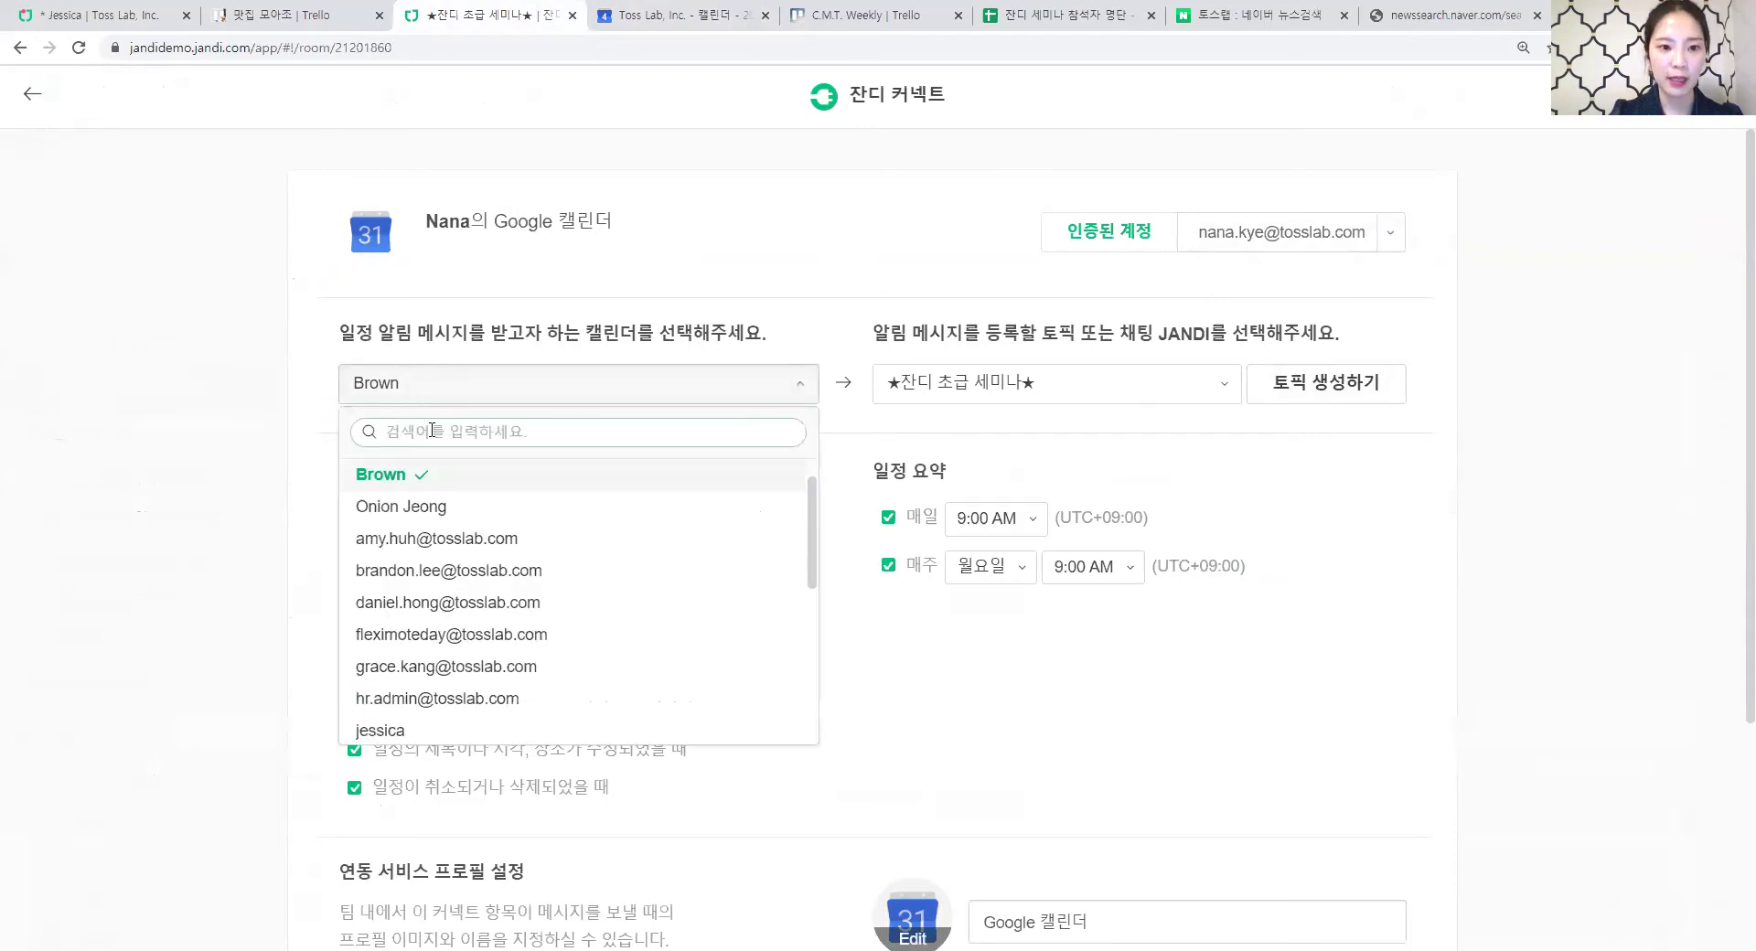
{"action": "type", "text": "ㅜ무"}
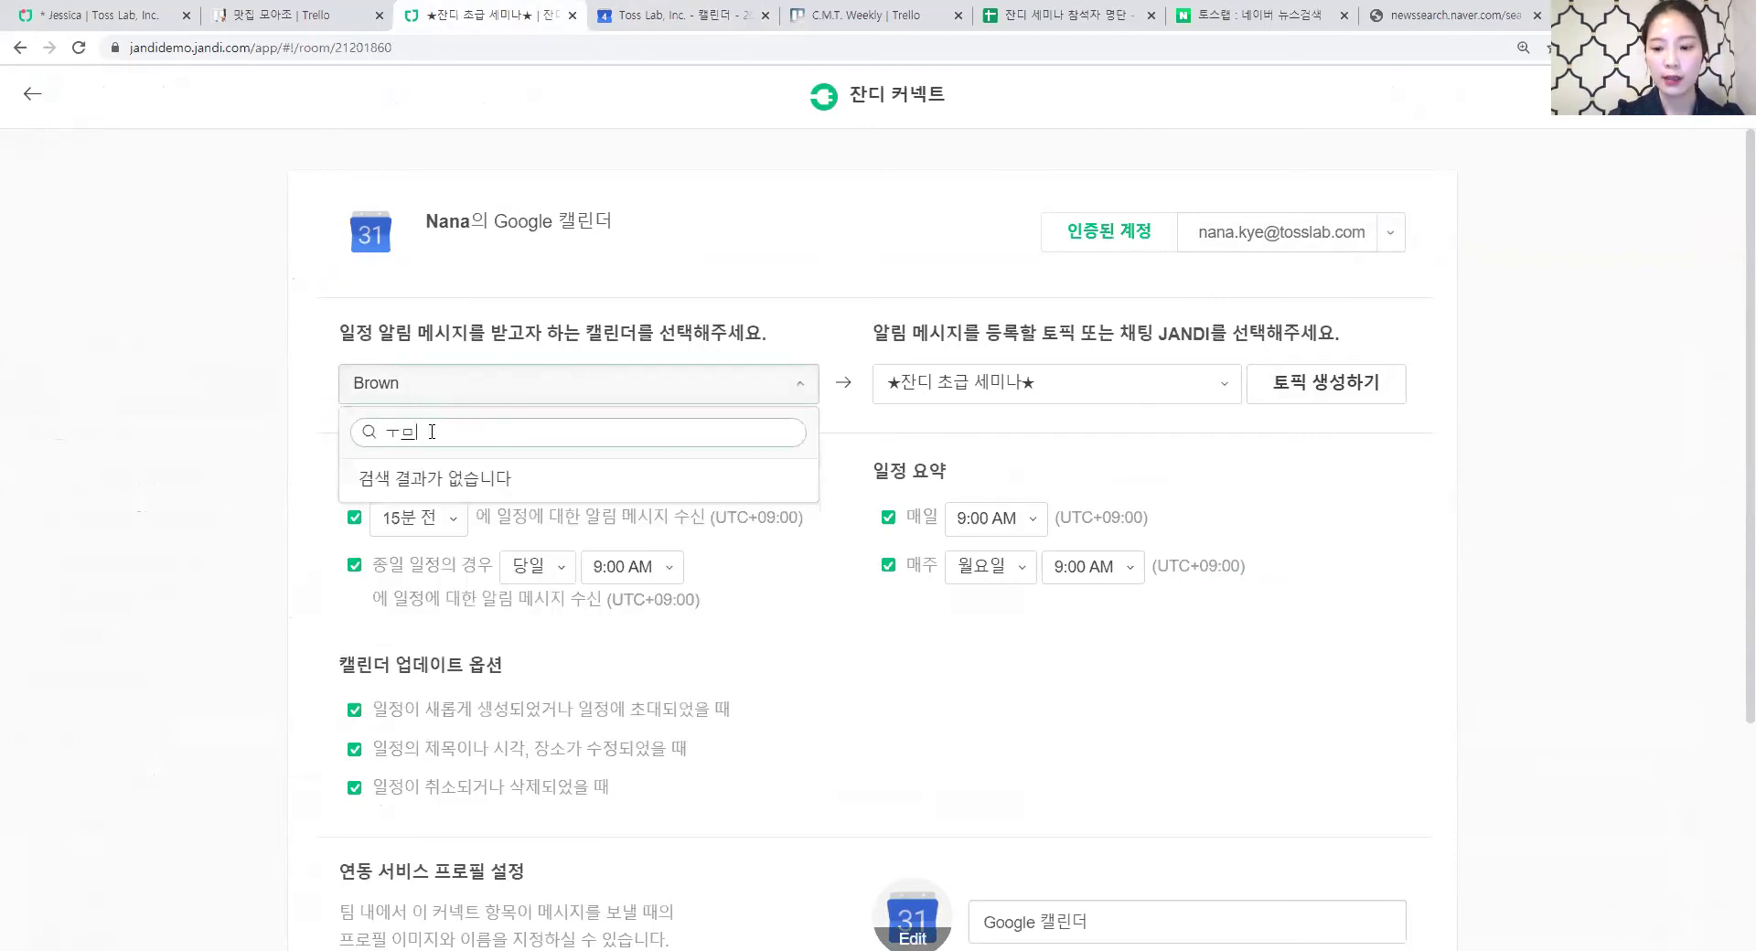
{"action": "key", "text": "BackSpace"}
{"action": "key", "text": "BackSpace"}
{"action": "key", "text": "BackSpace"}
{"action": "type", "text": "nana"}
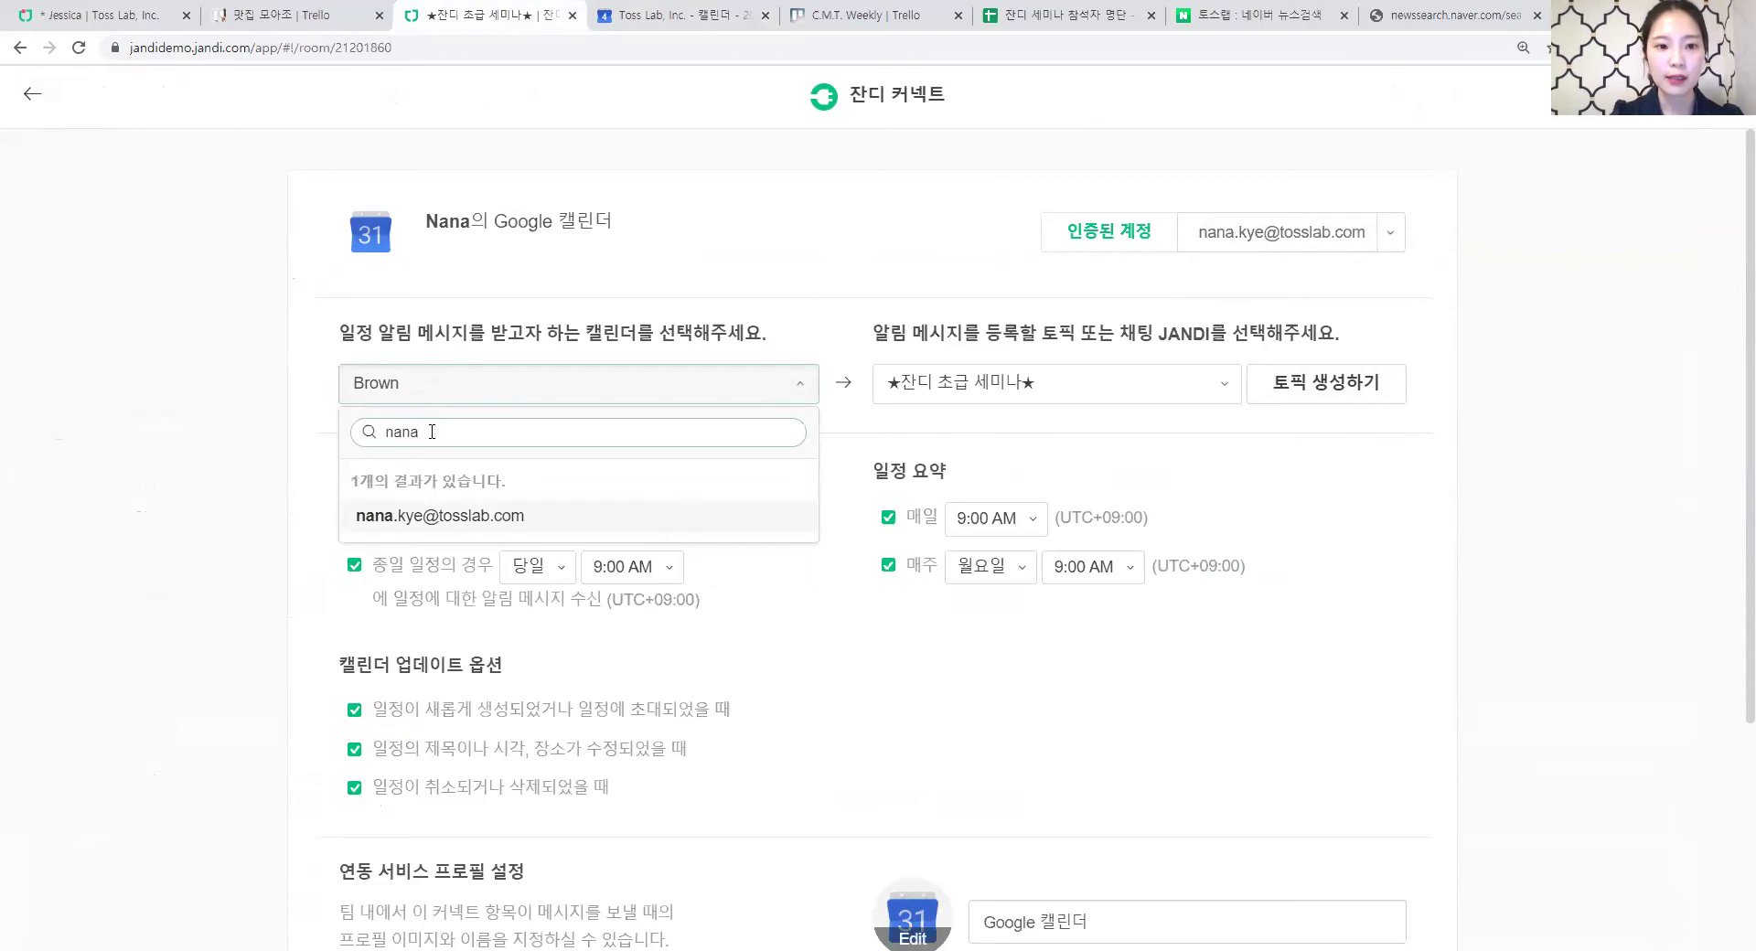
{"action": "left_click", "coordinate": [460, 518]}
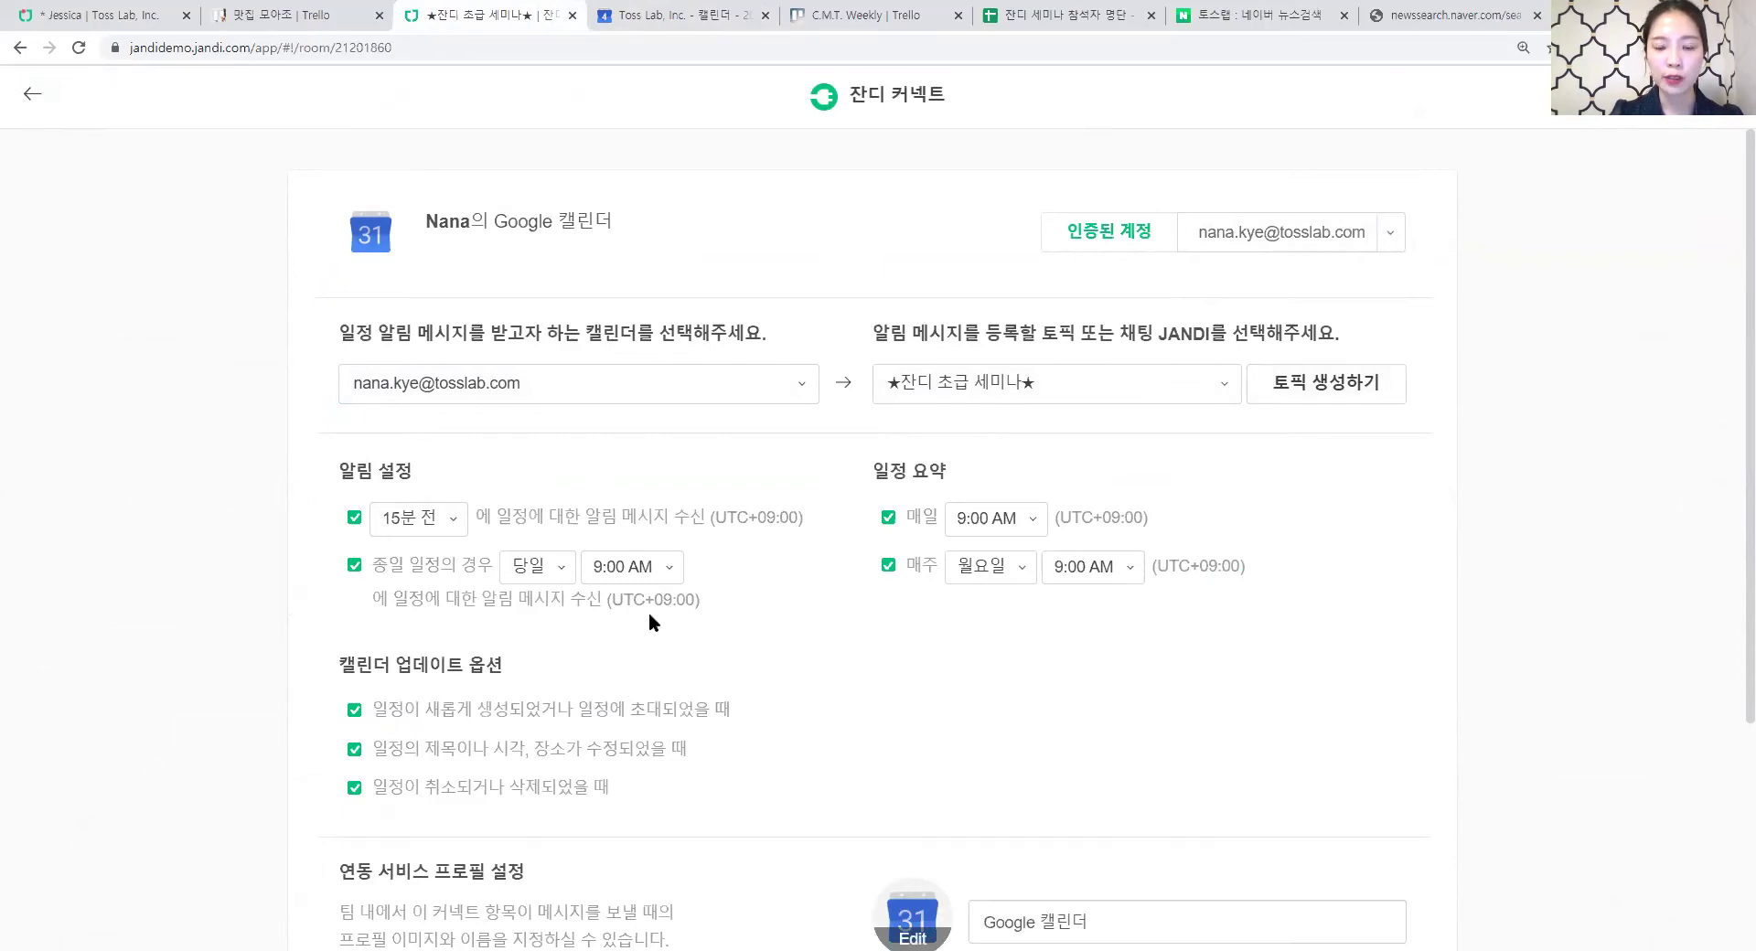
Replace "Google" in the calendar connection's profile name with the owner's first name, keeping 캘린더, and save the connection settings.
{"action": "scroll", "coordinate": [1005, 522], "scroll_direction": "down", "scroll_amount": 2}
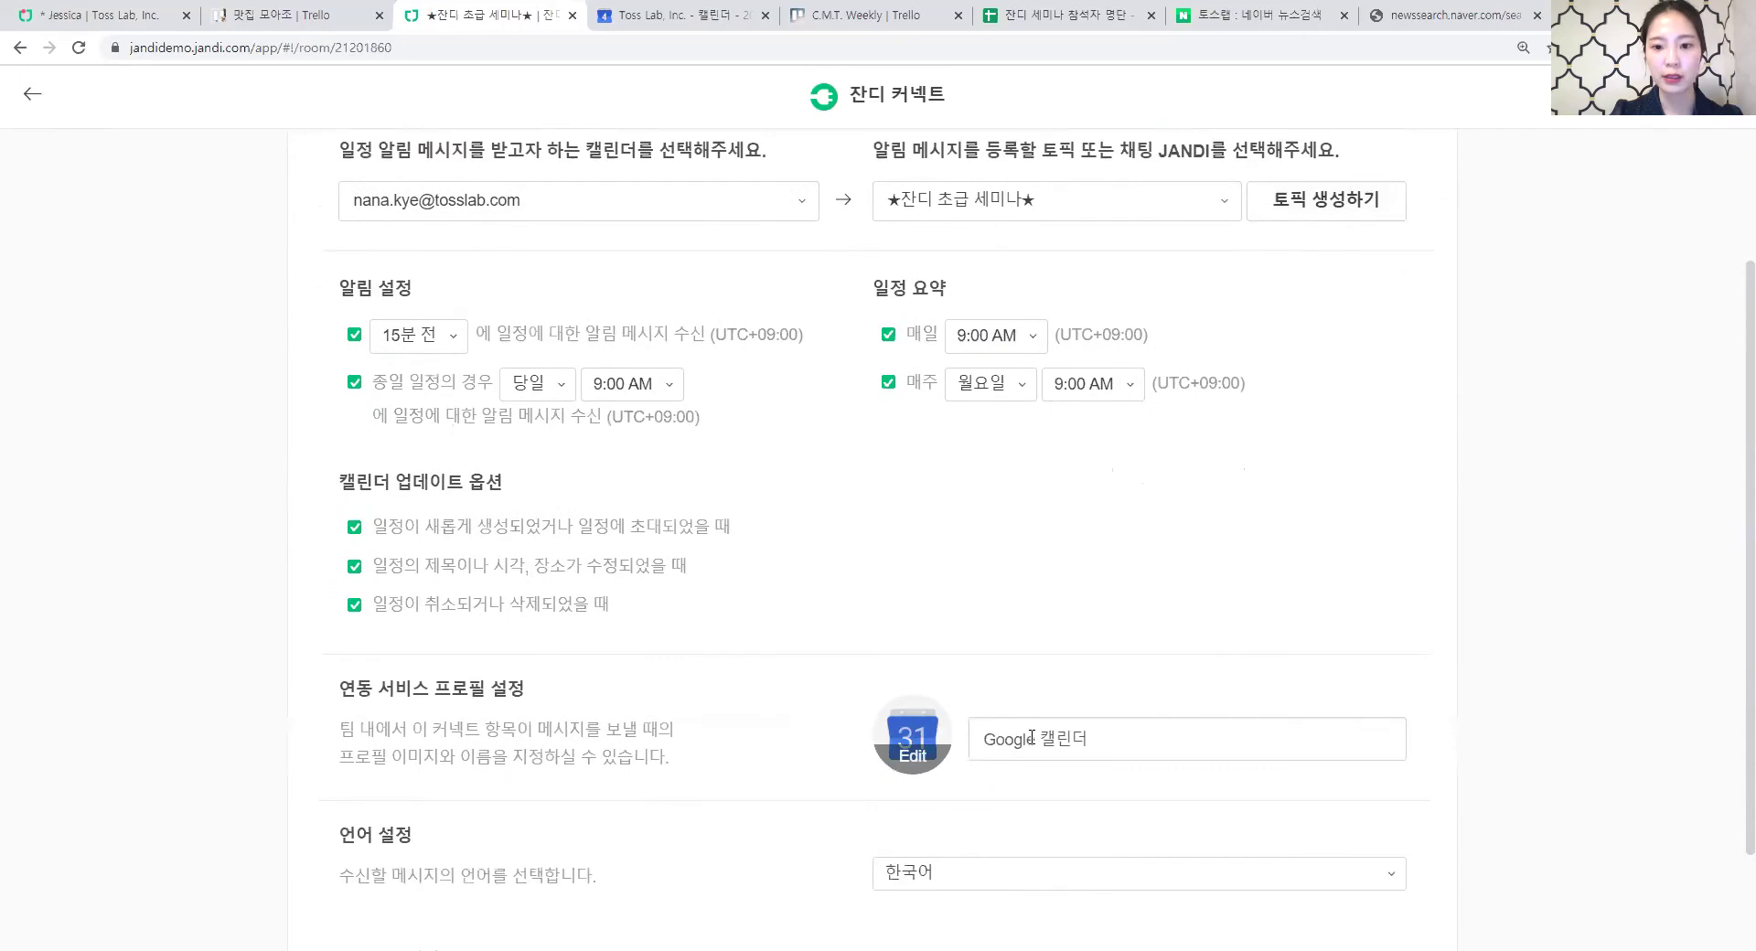
{"action": "left_click_drag", "start_coordinate": [1032, 736], "coordinate": [962, 740]}
{"action": "type", "text": "Nana"}
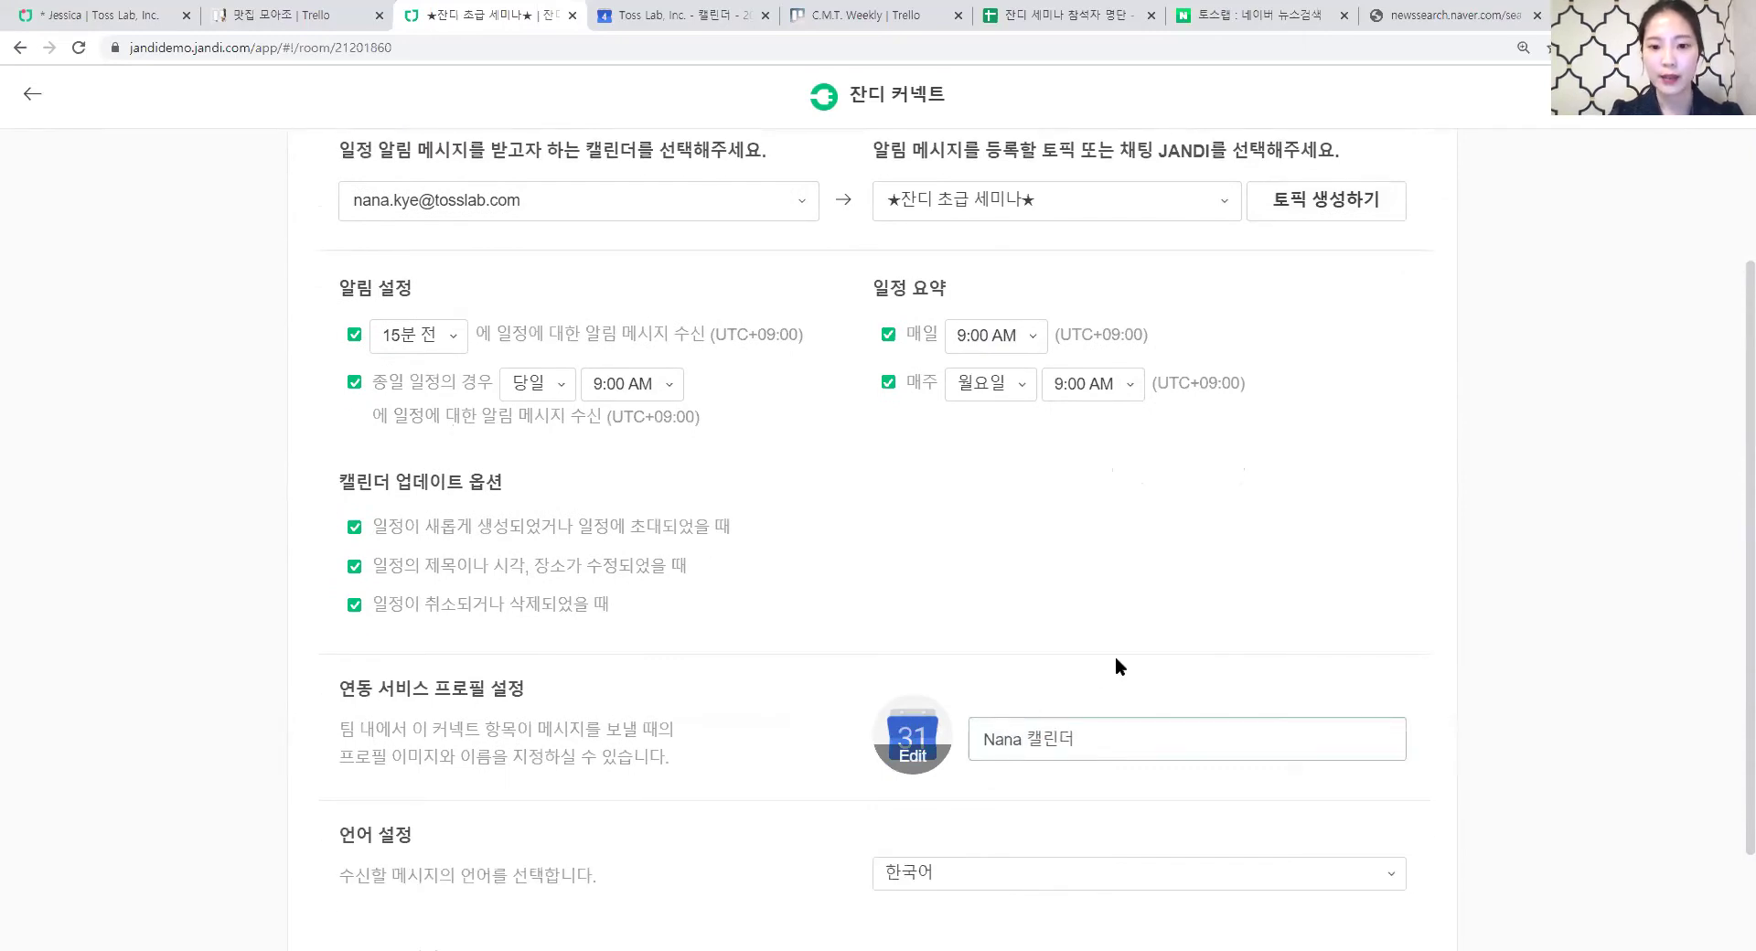
{"action": "scroll", "coordinate": [1116, 666], "scroll_direction": "down", "scroll_amount": 2}
{"action": "left_click", "coordinate": [905, 858]}
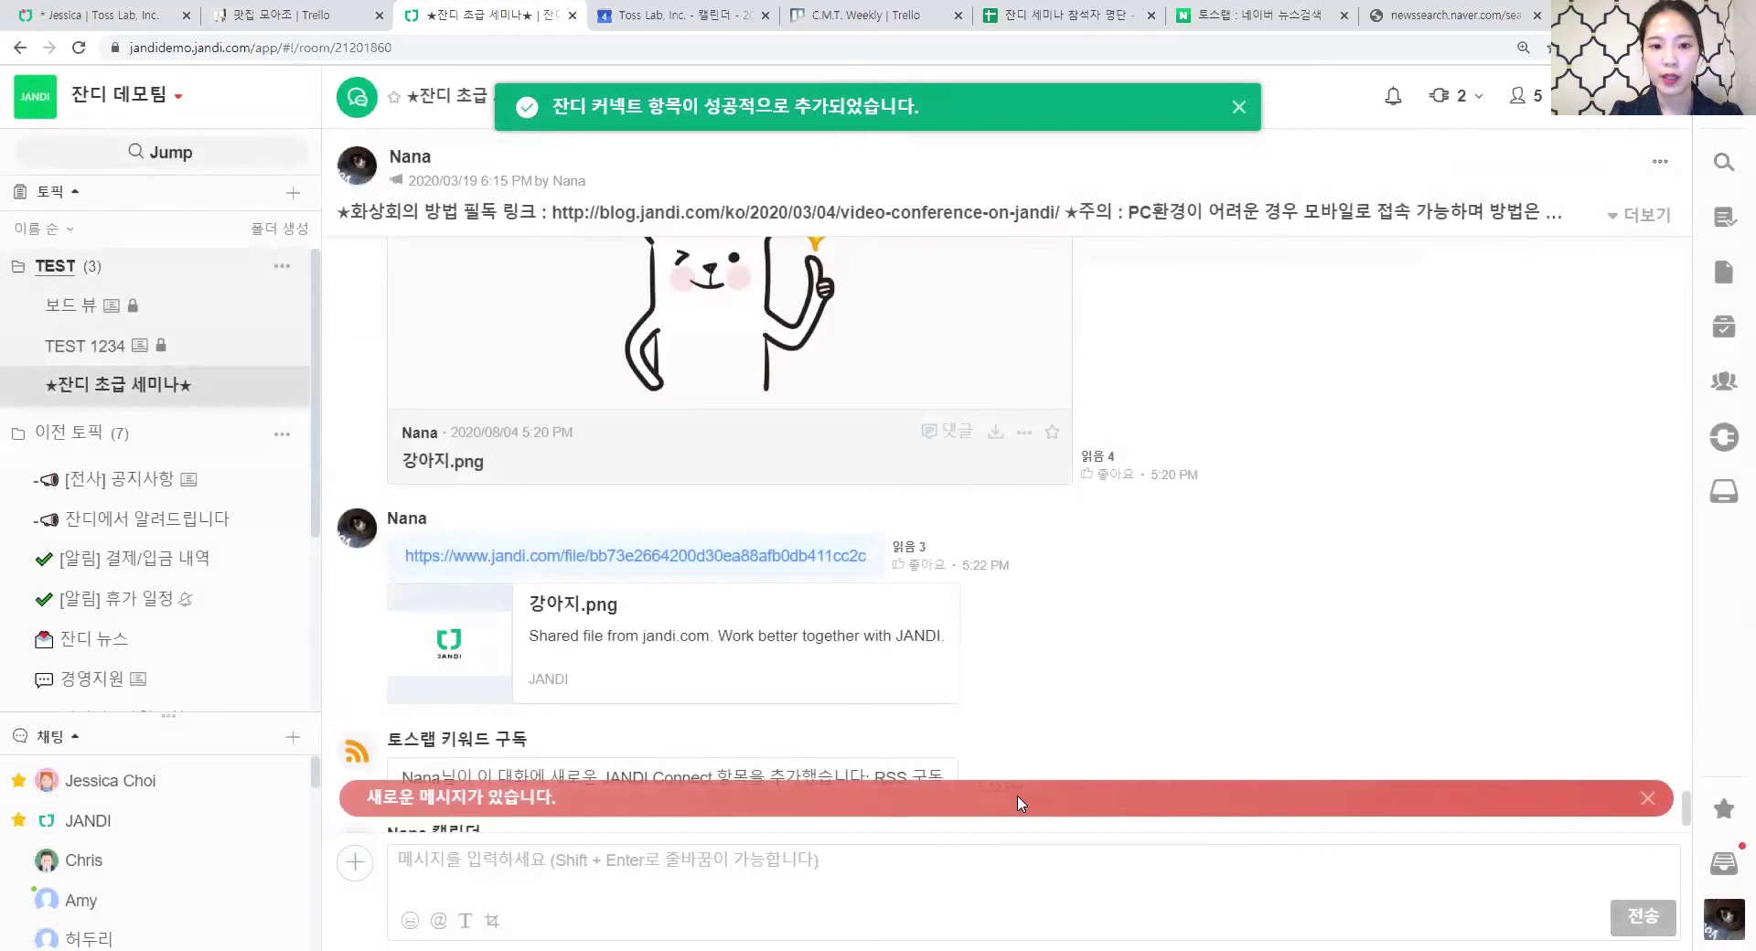
Examine the newest message in the topic announcing the added calendar connection.
{"action": "left_click", "coordinate": [1050, 792]}
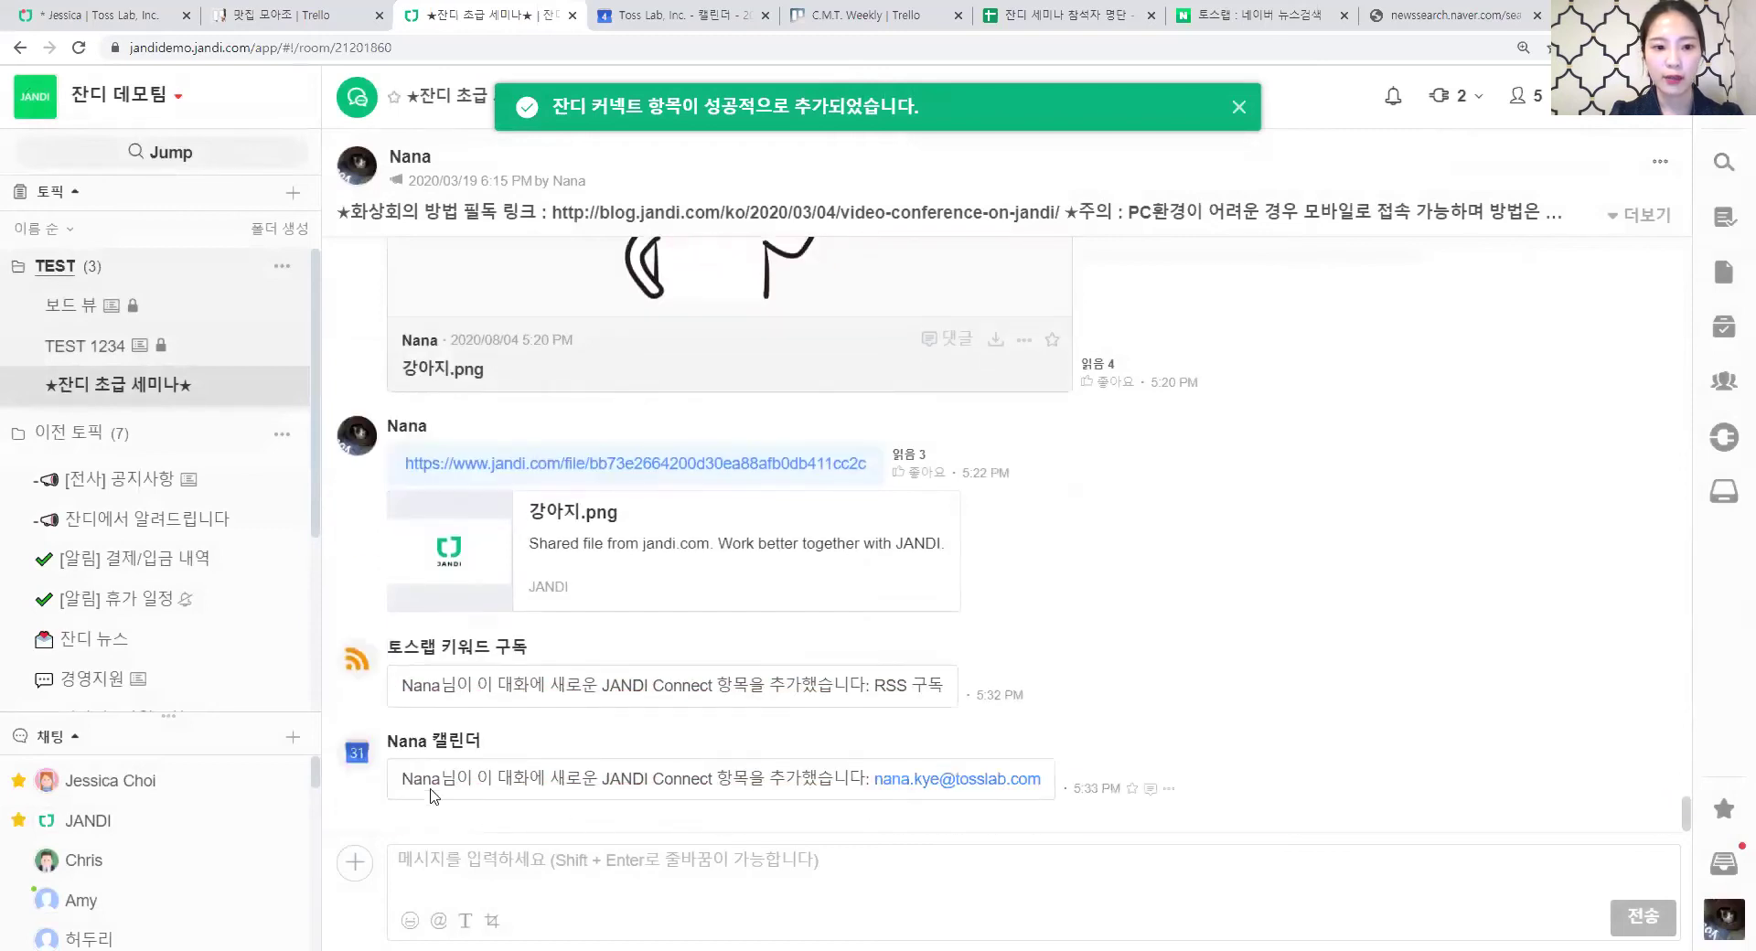
{"action": "left_click_drag", "start_coordinate": [413, 778], "coordinate": [734, 779]}
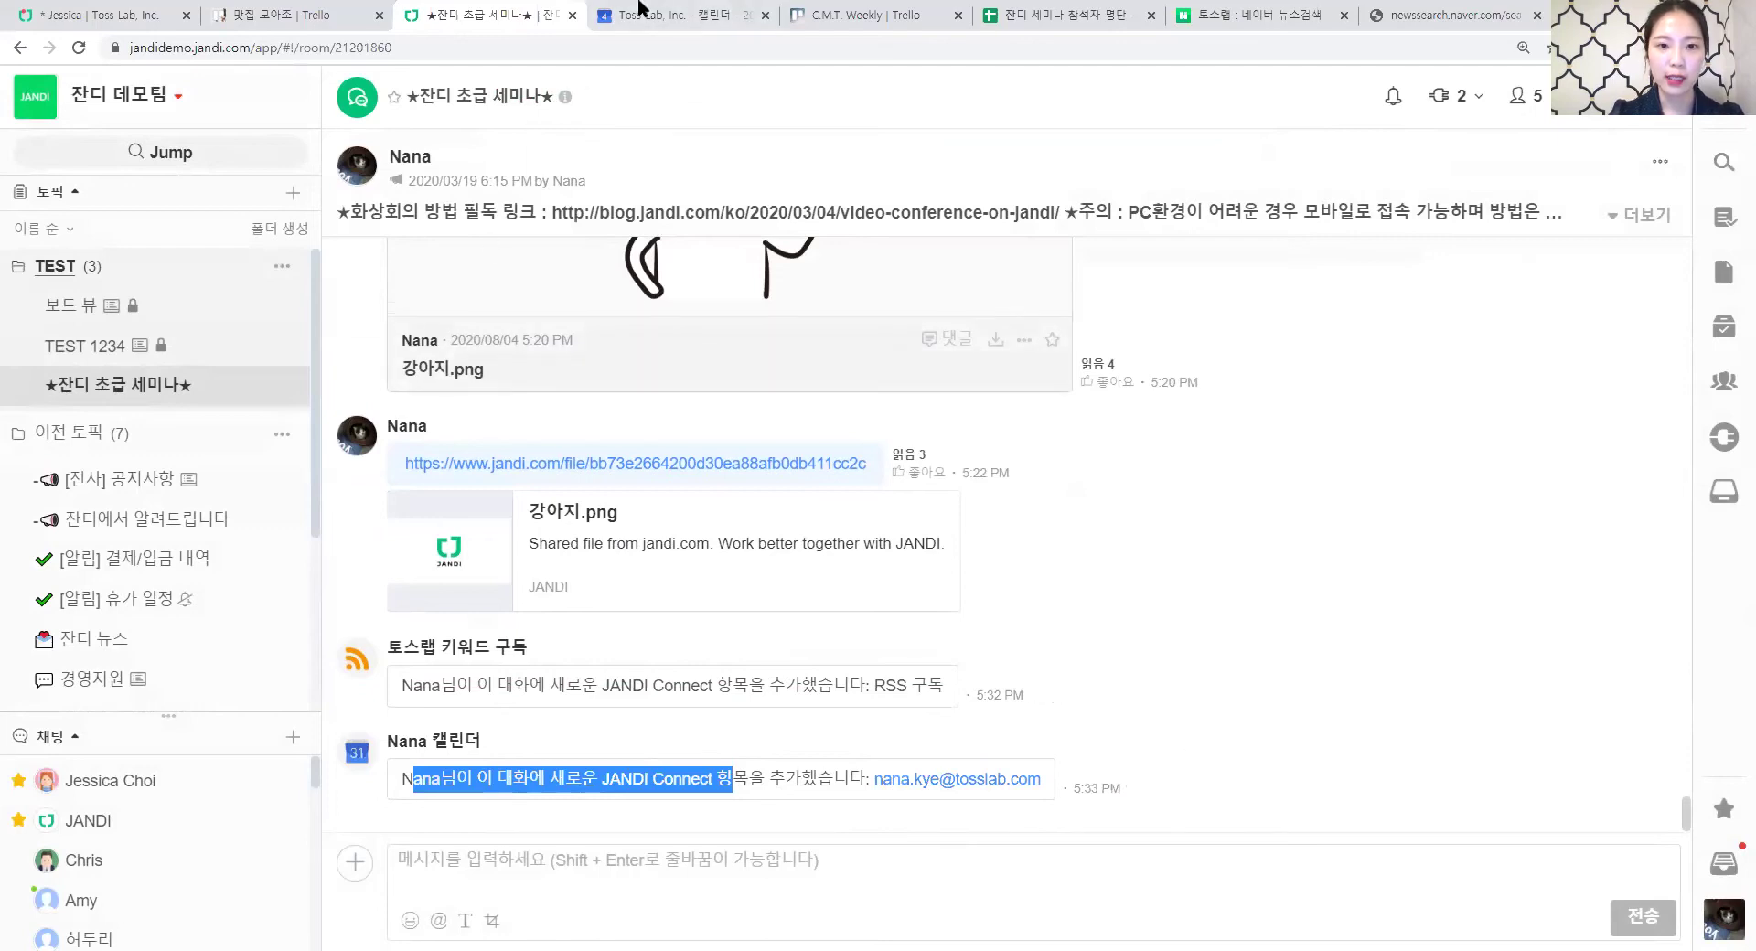
Switch to Google Calendar and review the details of the 8/18 초급 세미나 예약 and 초급 세미나 events on August 4.
{"action": "left_click", "coordinate": [640, 9]}
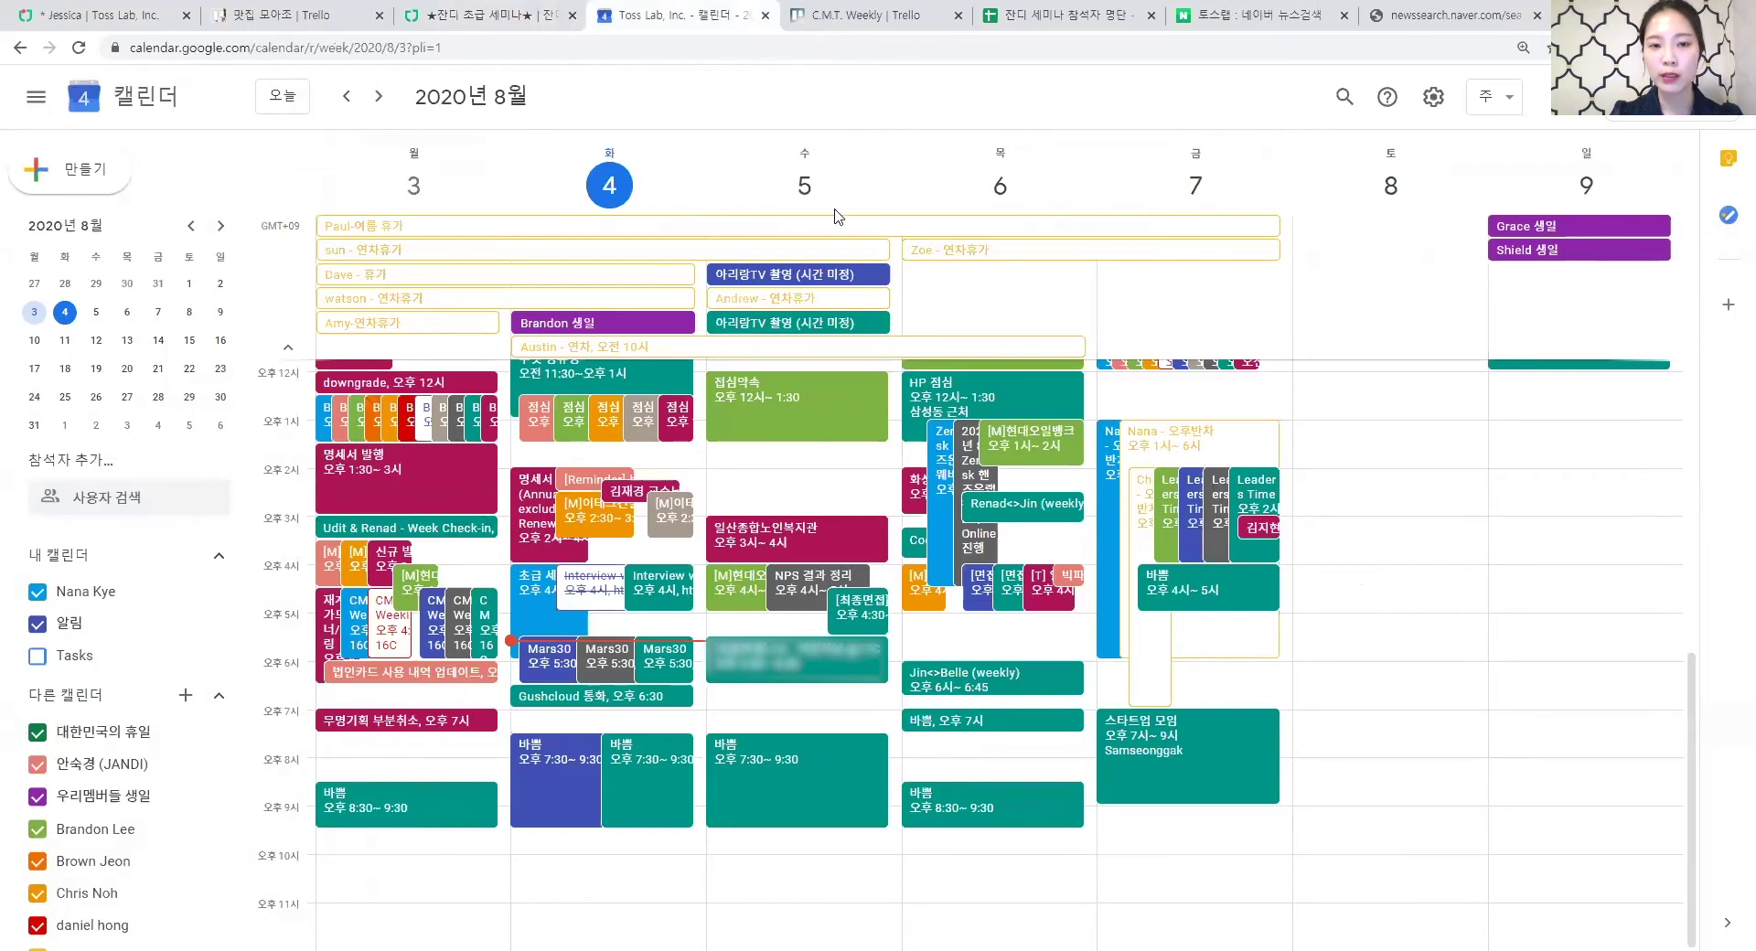
{"action": "key", "text": "ctrl+plus"}
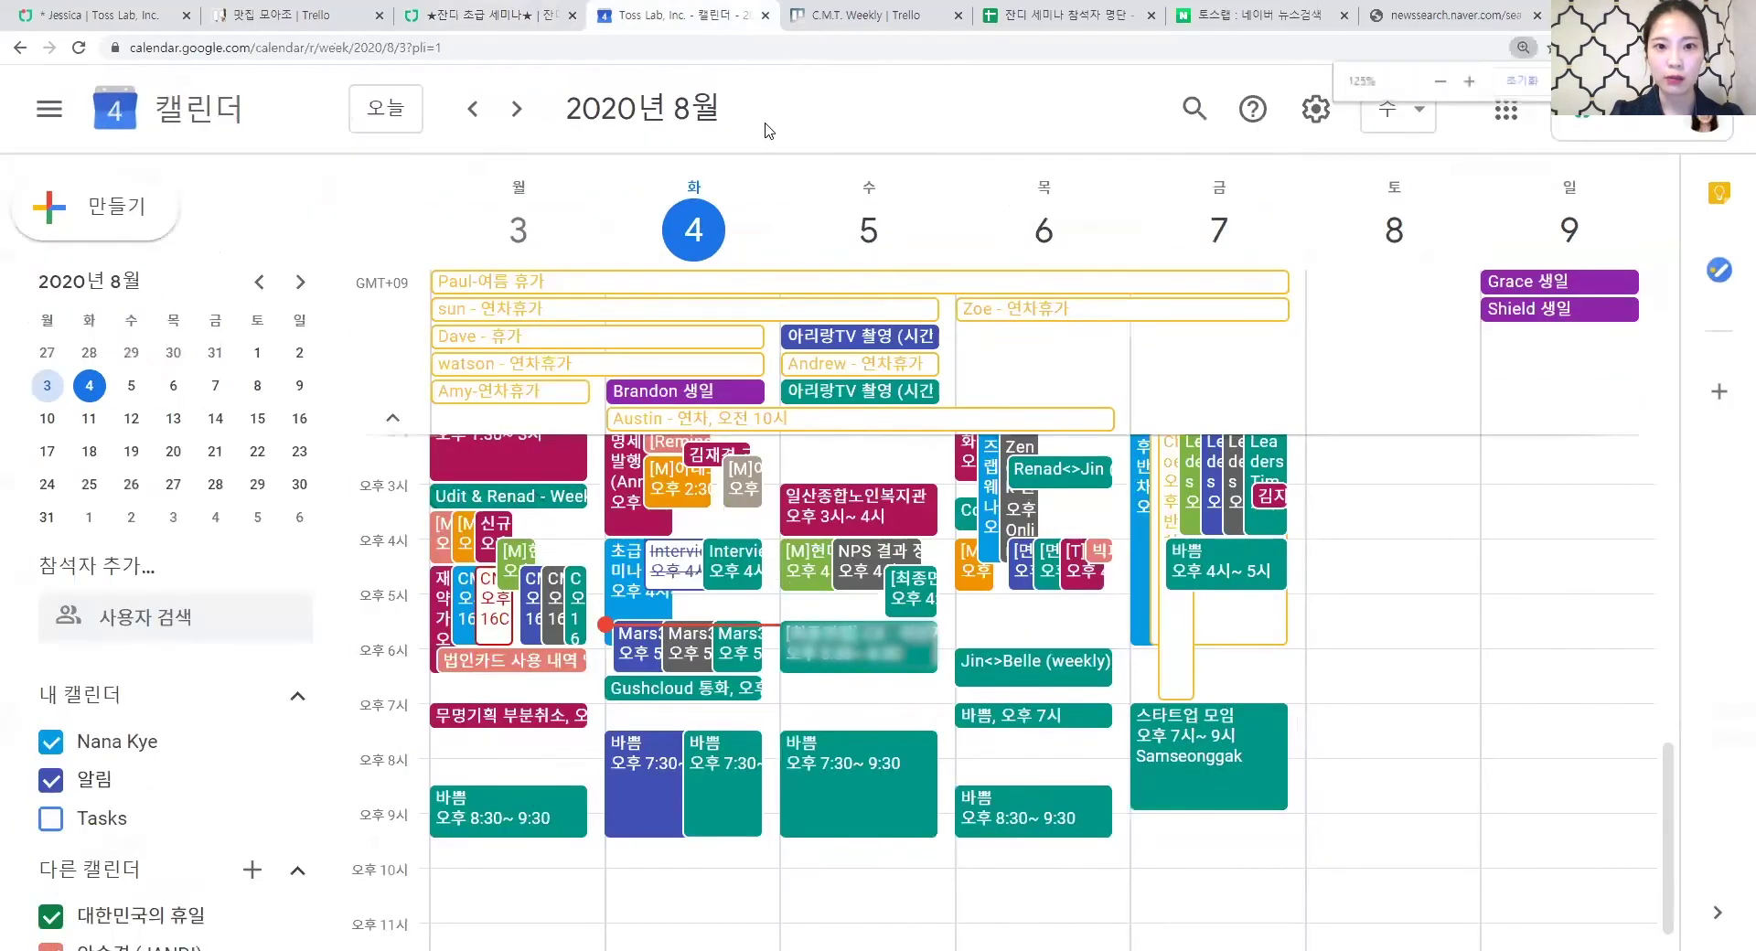
{"action": "key", "text": "ctrl+minus"}
{"action": "key", "text": "ctrl+minus"}
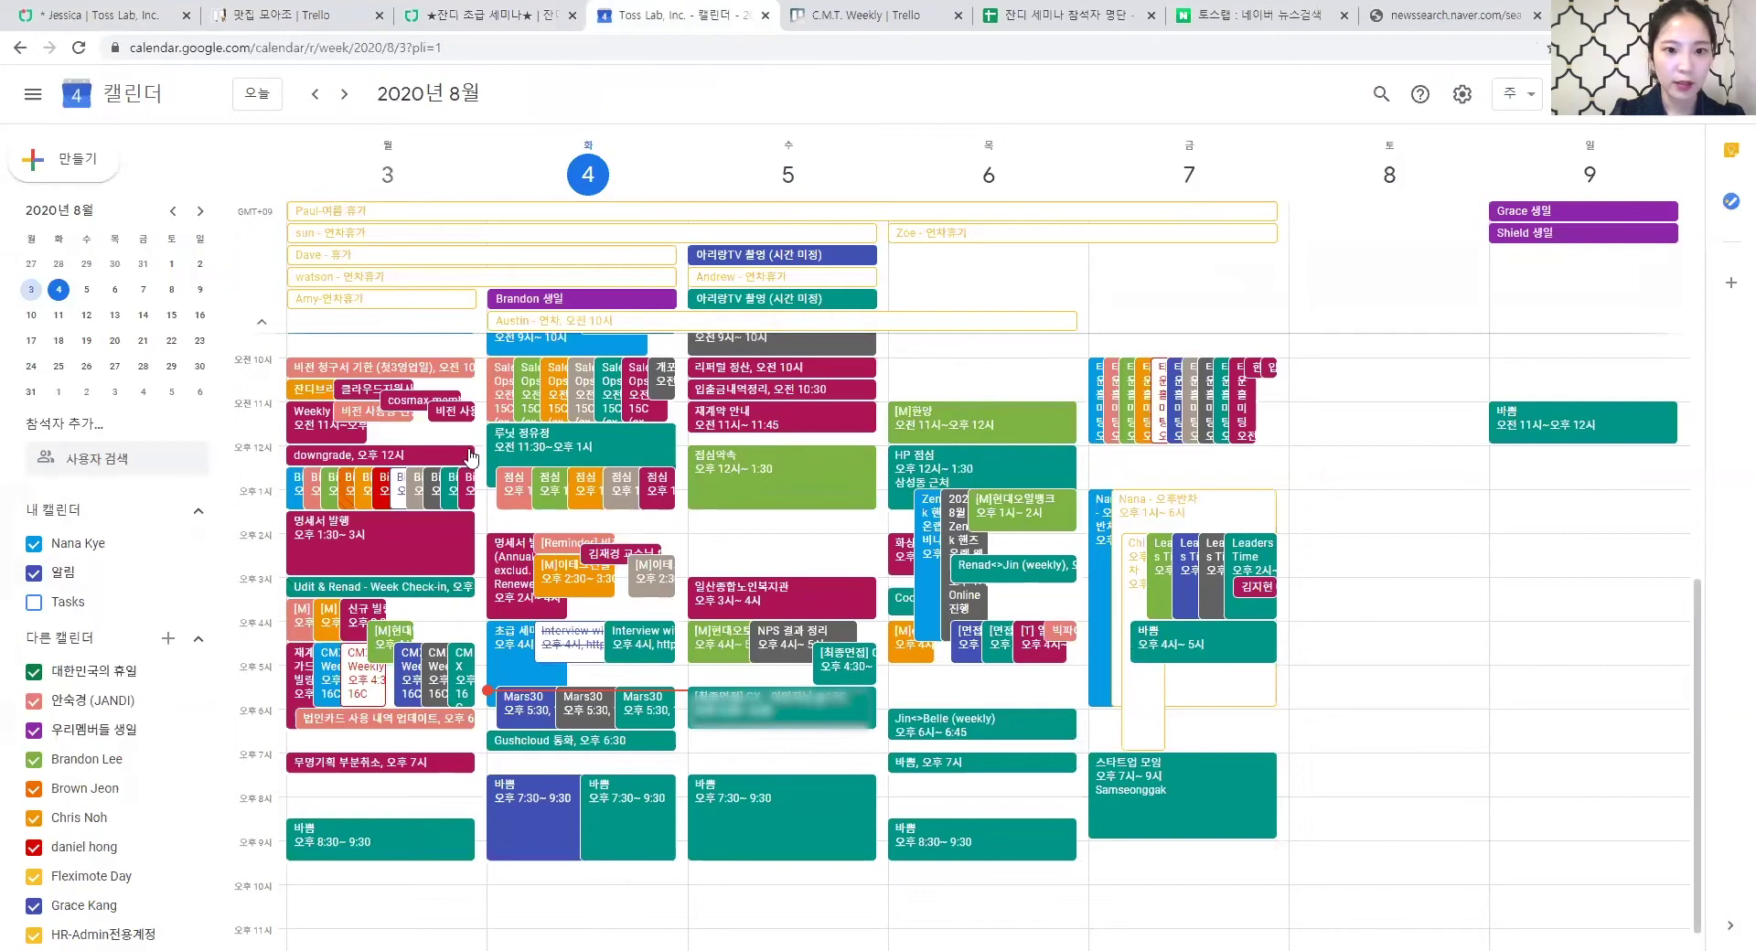
{"action": "scroll", "coordinate": [951, 555], "scroll_direction": "up", "scroll_amount": 1}
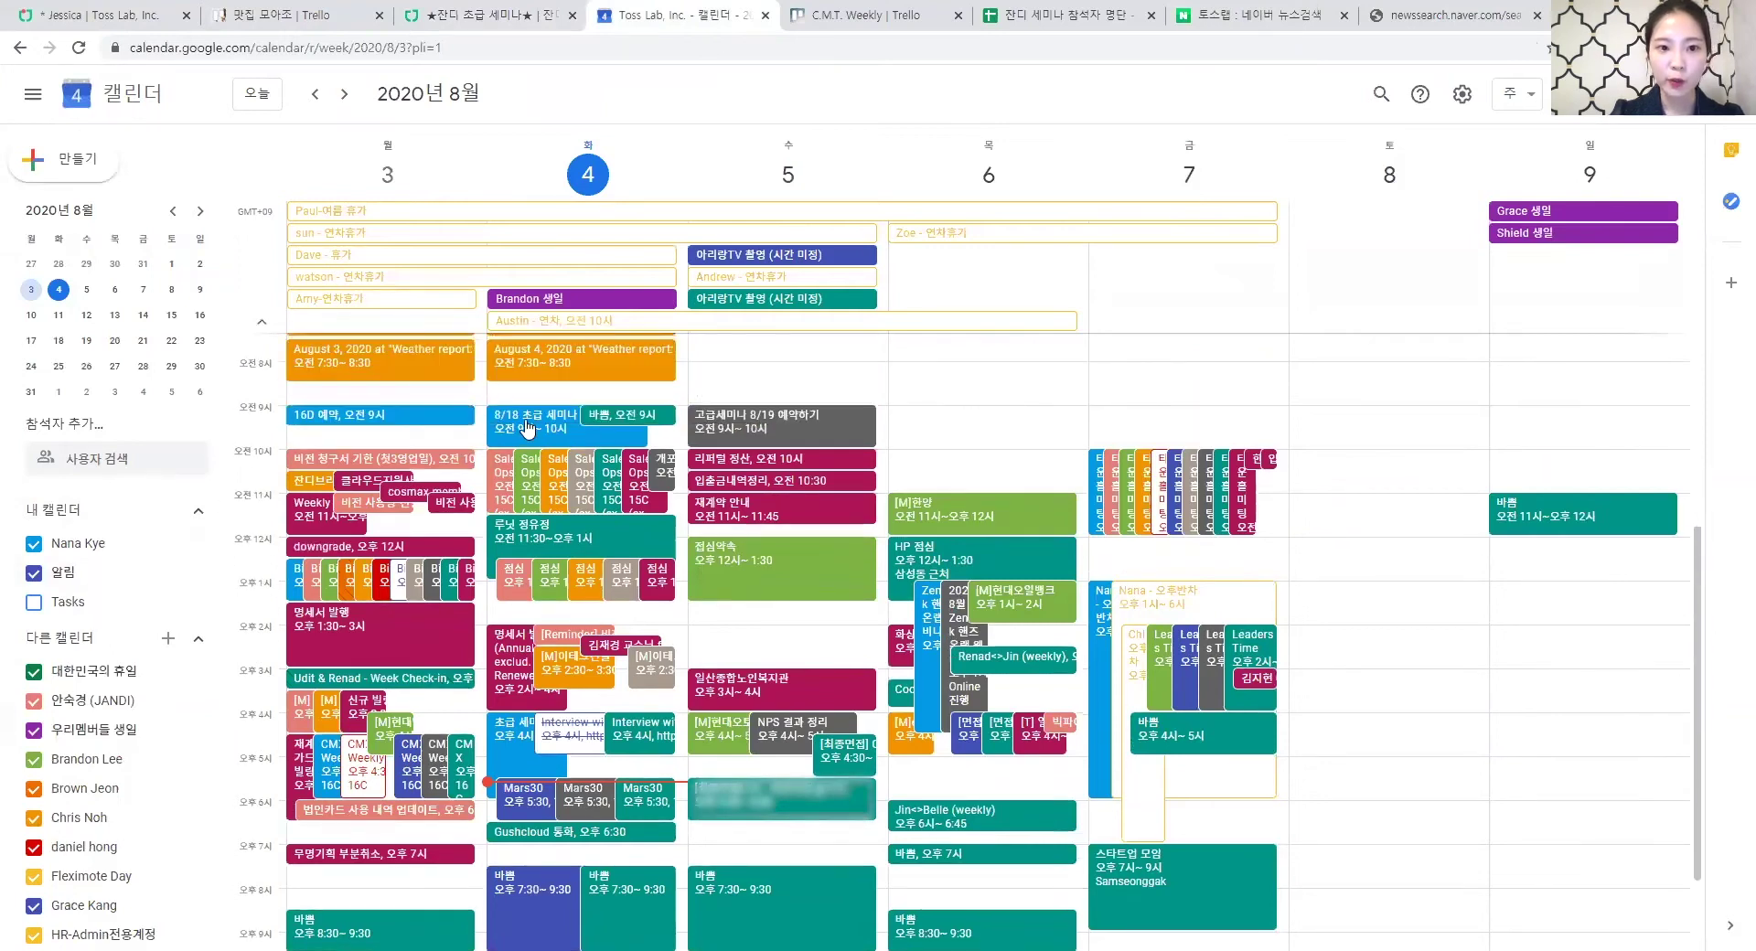
{"action": "left_click", "coordinate": [528, 428]}
{"action": "left_click", "coordinate": [454, 427]}
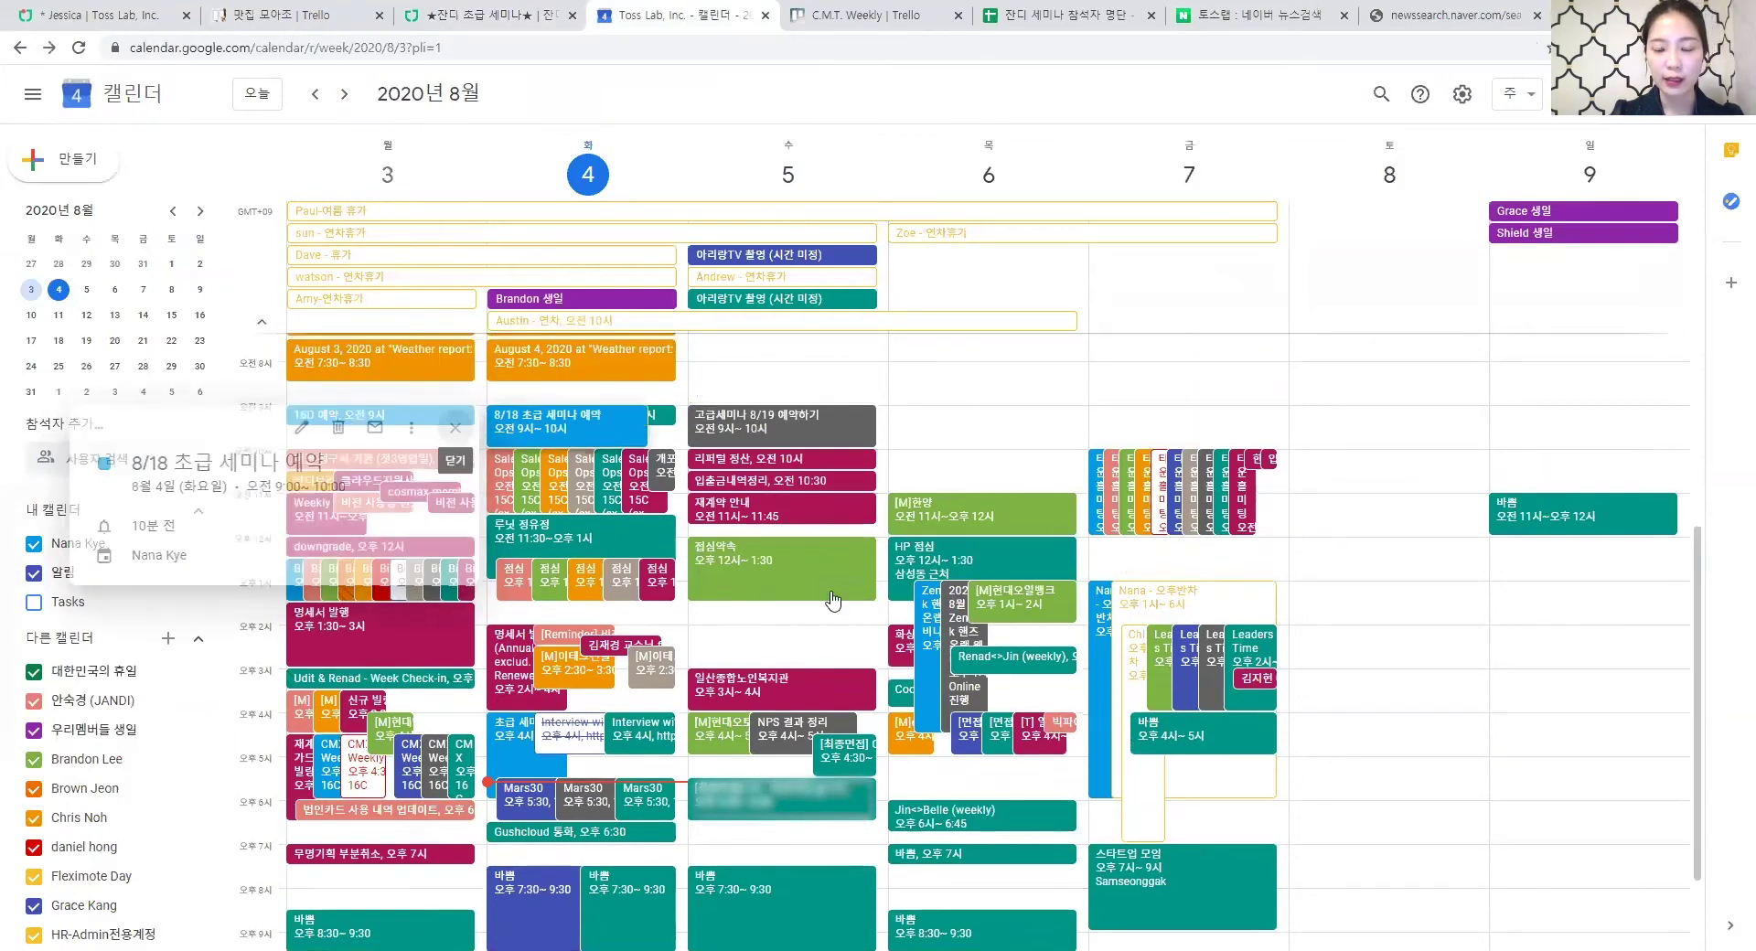
{"action": "left_click", "coordinate": [498, 745]}
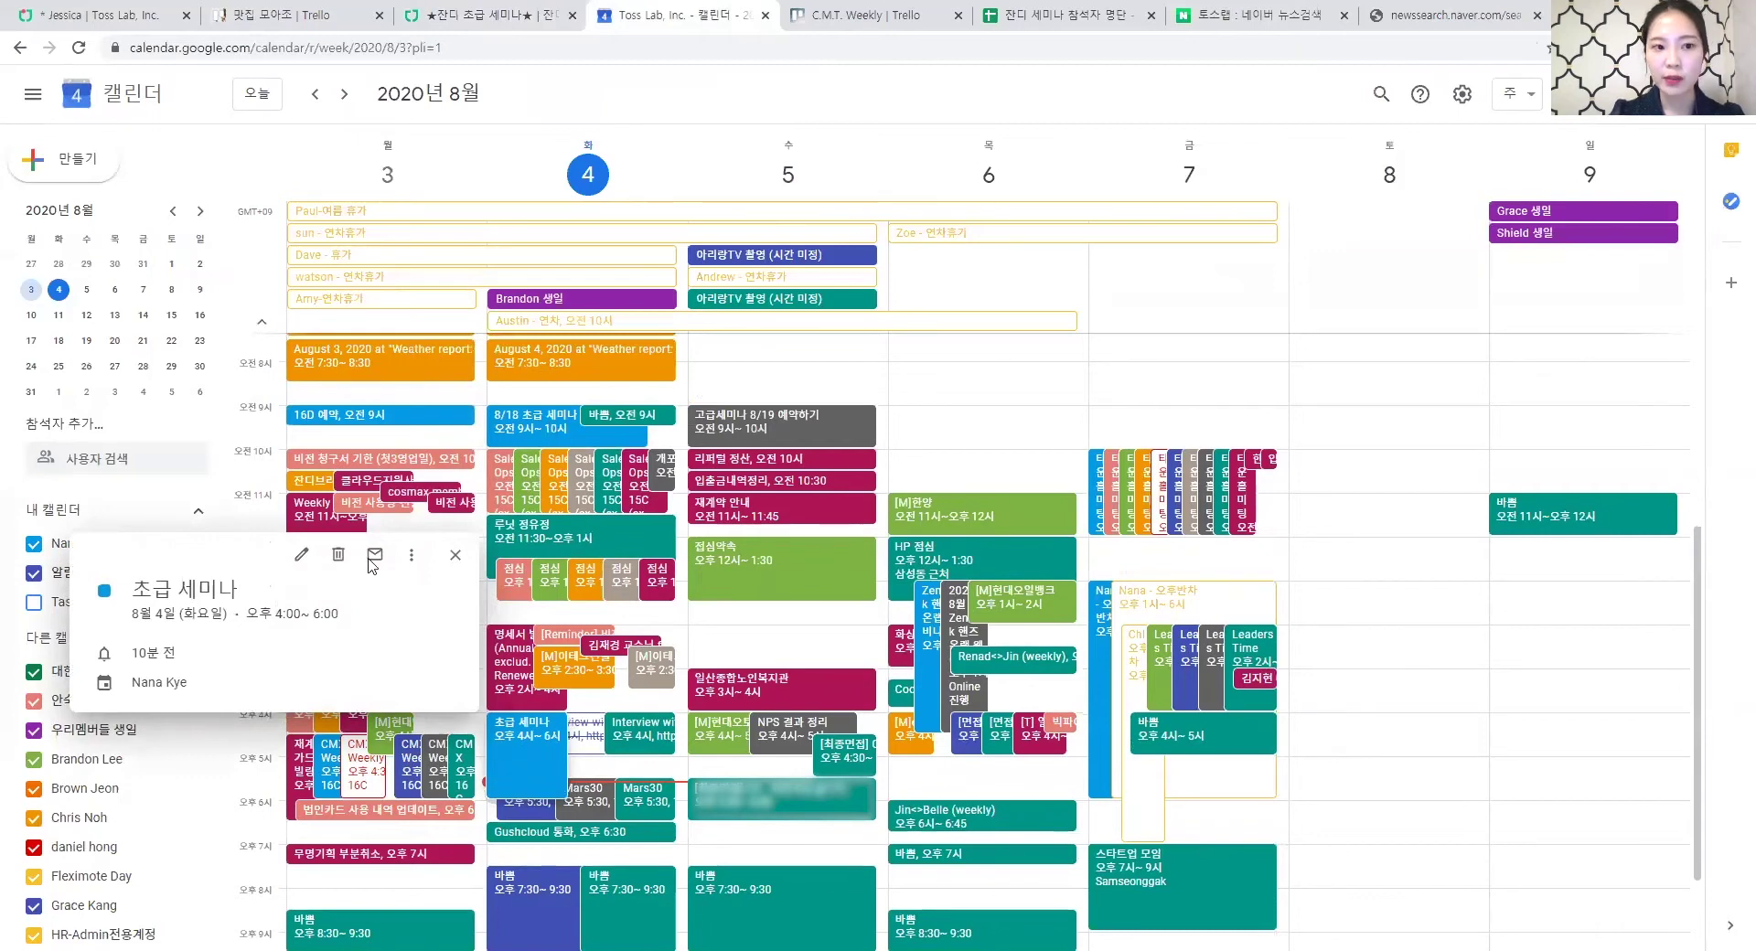
{"action": "left_click", "coordinate": [455, 557]}
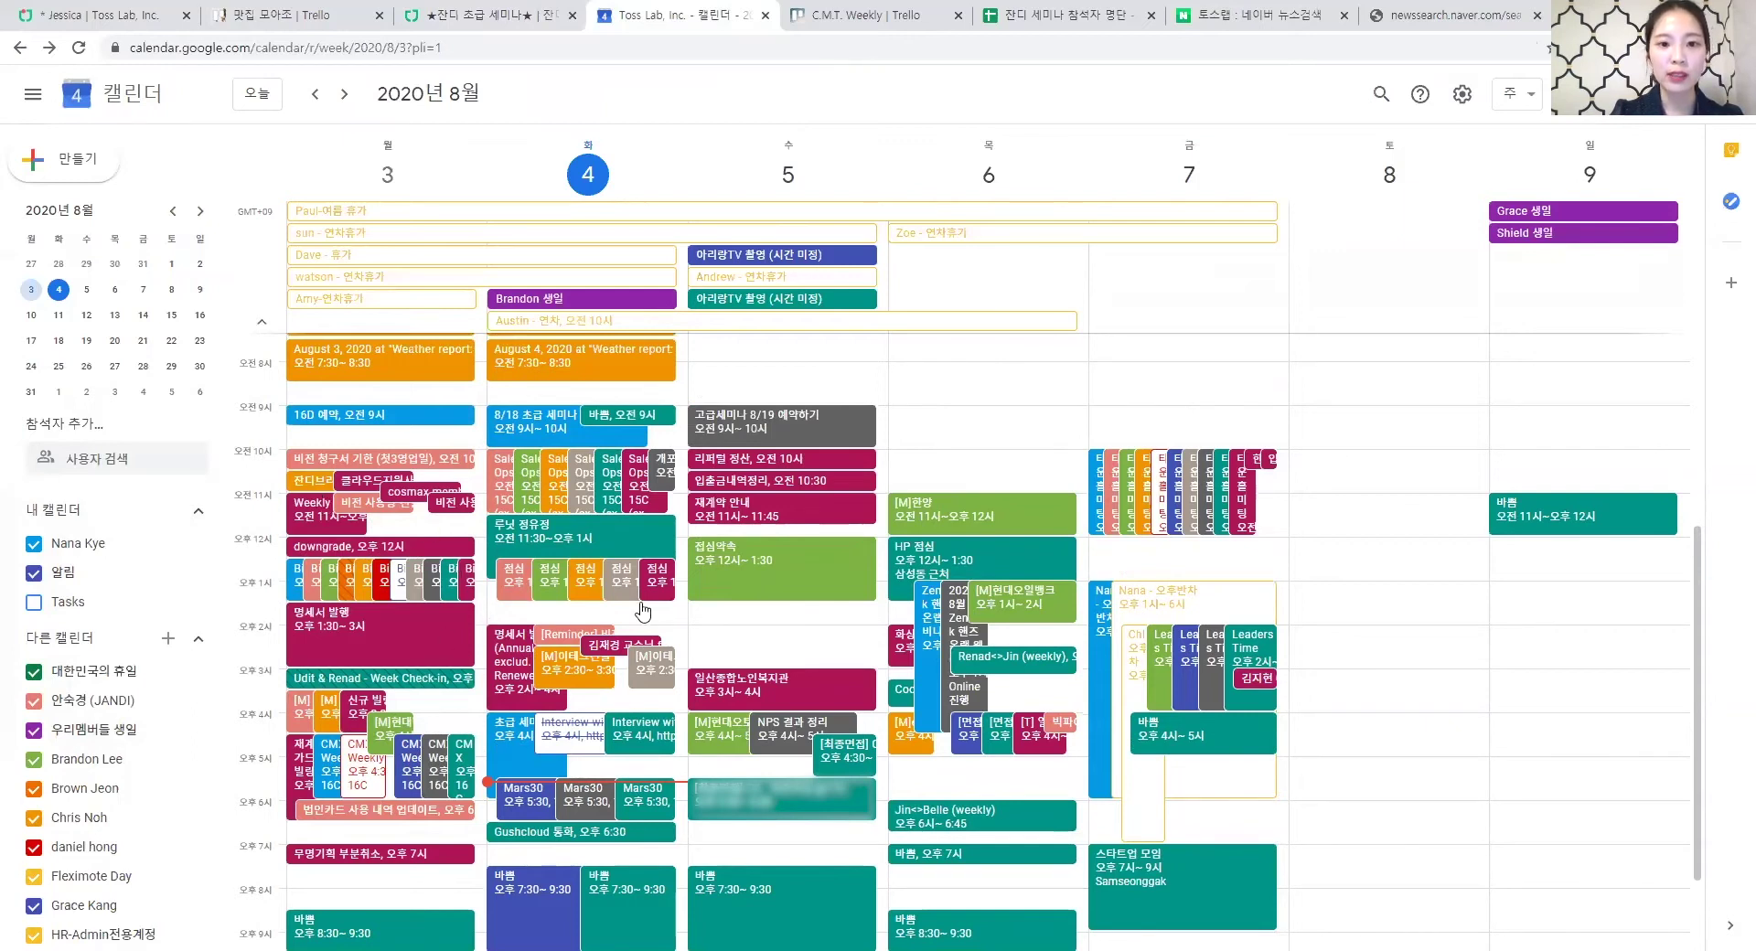
View the page for subscribing to another calendar, then return to the week view.
{"action": "left_click", "coordinate": [167, 645]}
{"action": "left_click", "coordinate": [207, 659]}
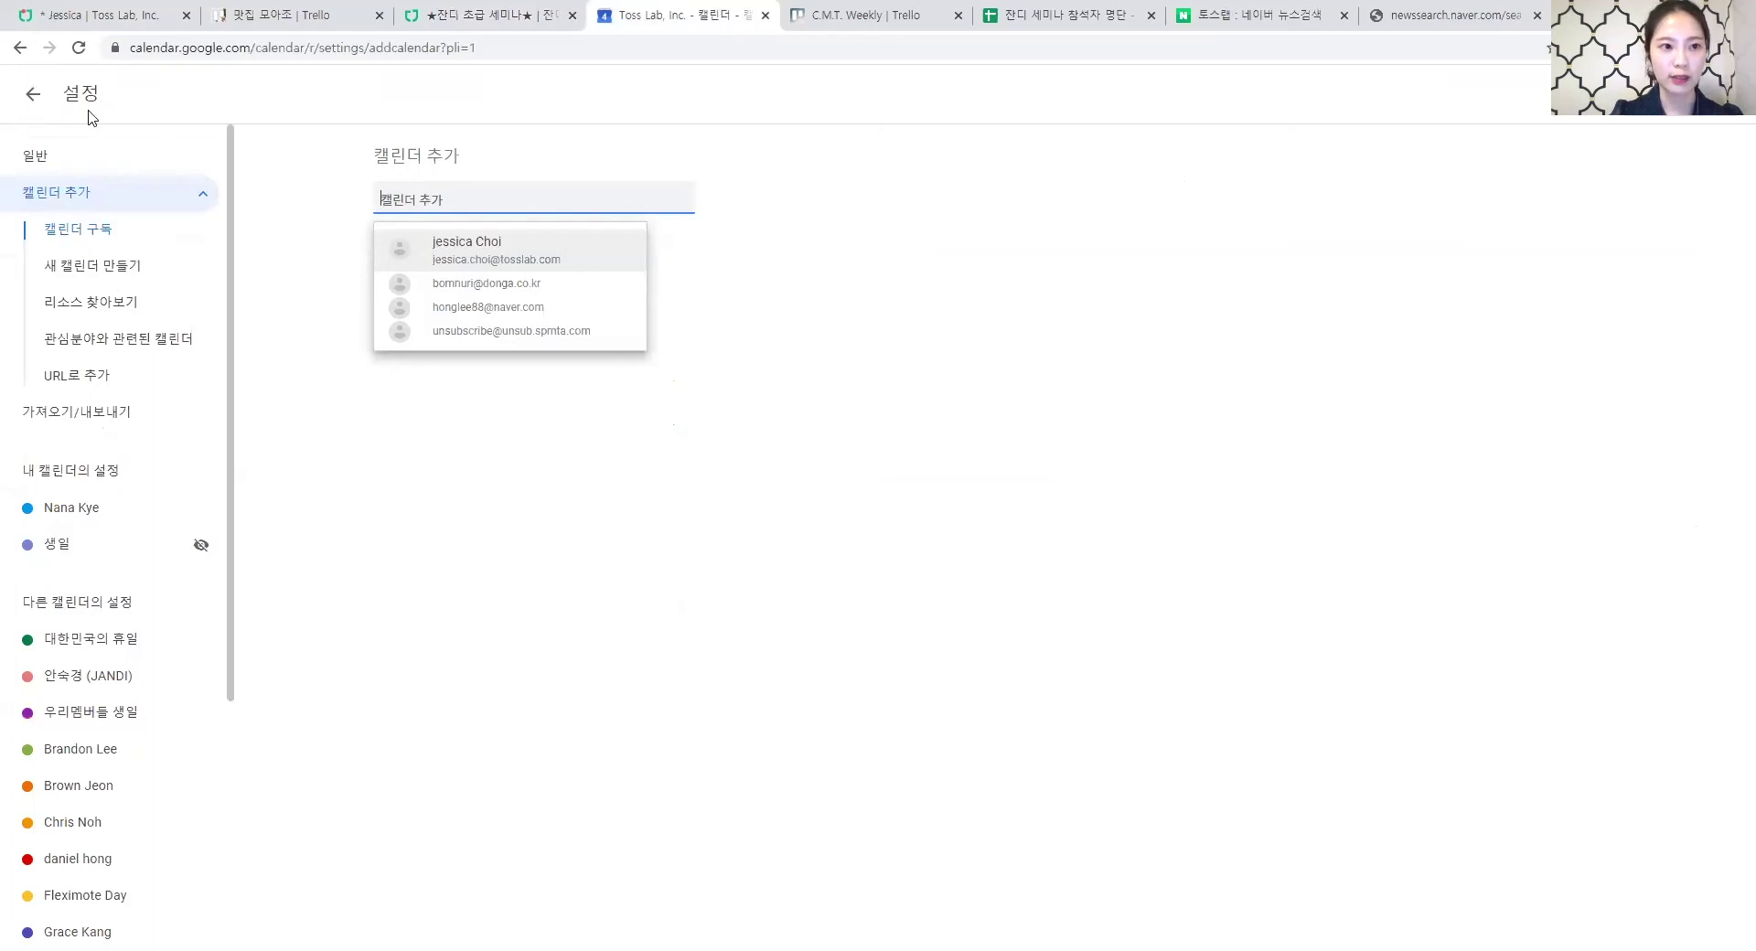
{"action": "left_click", "coordinate": [35, 94]}
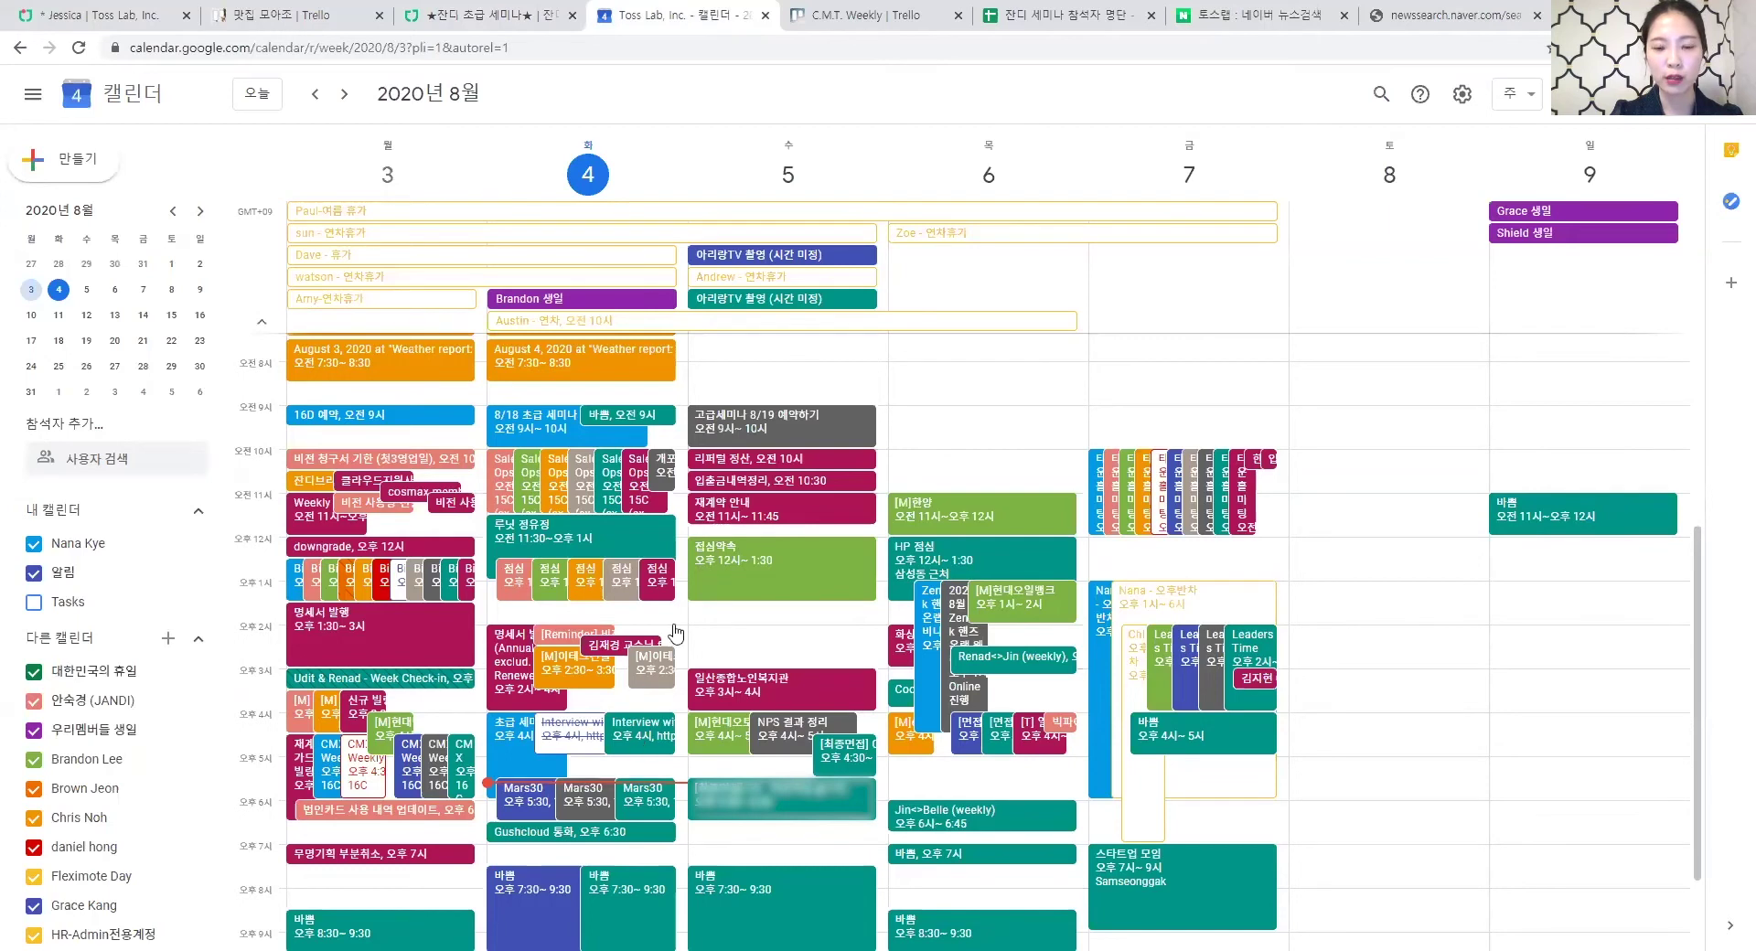
Create an event titled 테스트 on Thursday, August 6, from 9:00 to 10:00 AM and save it.
{"action": "left_click", "coordinate": [945, 432]}
{"action": "type", "text": "xpt"}
{"action": "key", "text": "BackSpace"}
{"action": "type", "text": "테스트"}
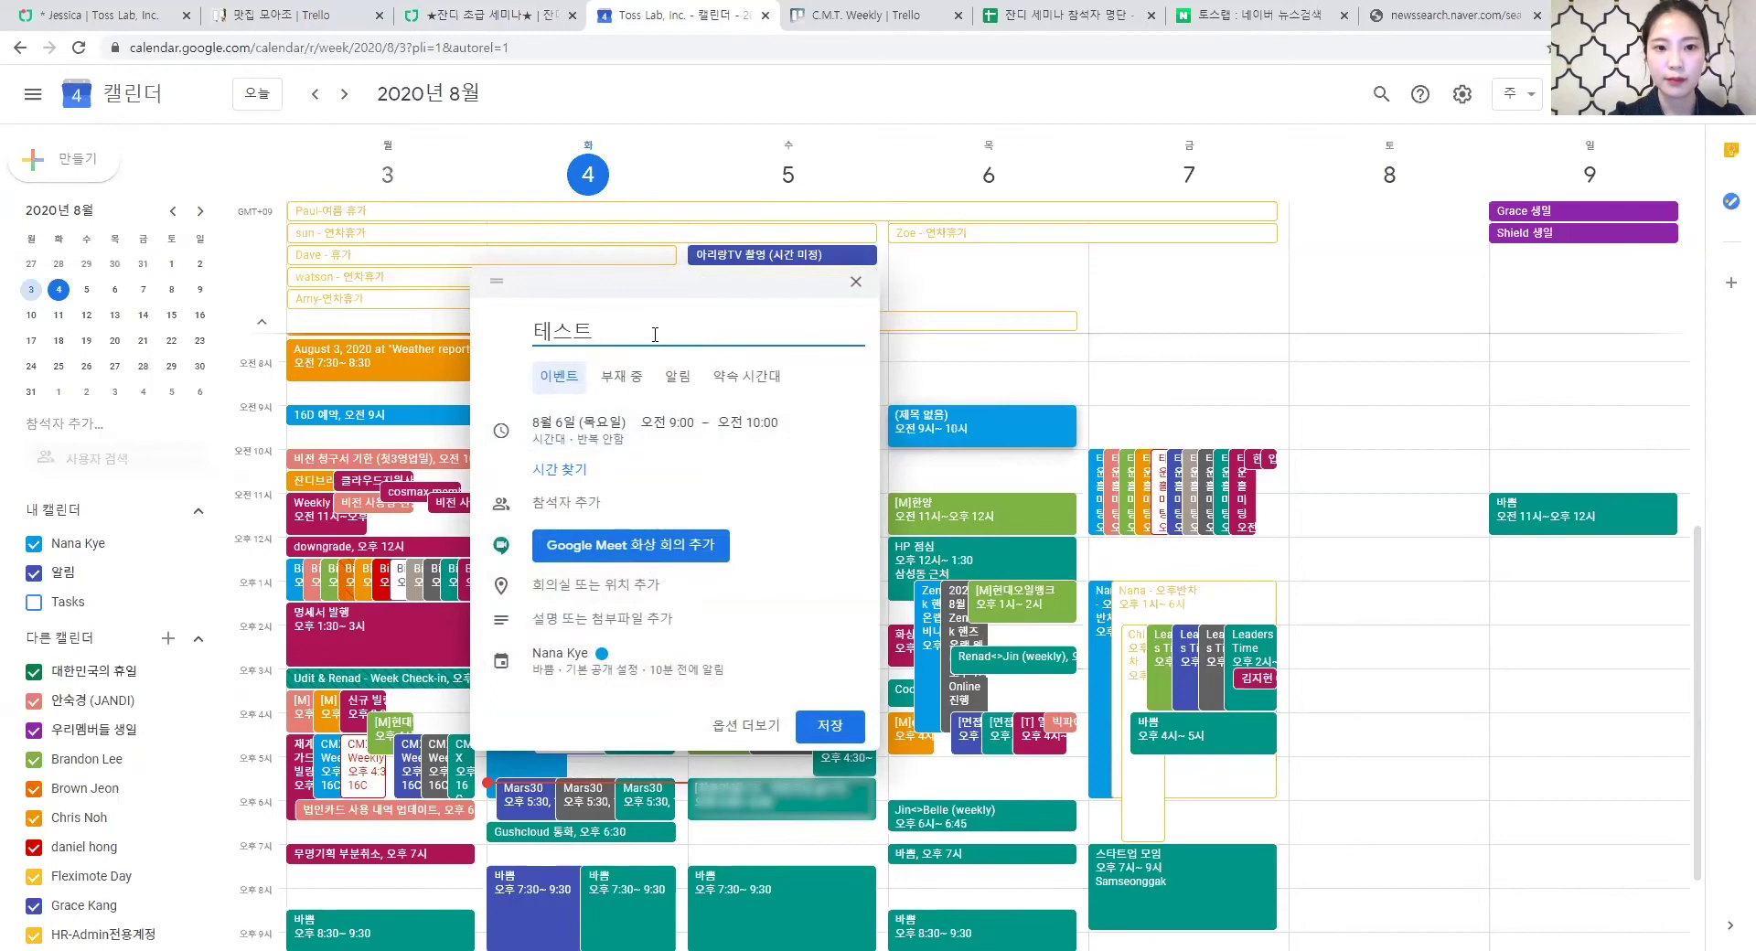
{"action": "key", "text": "Return"}
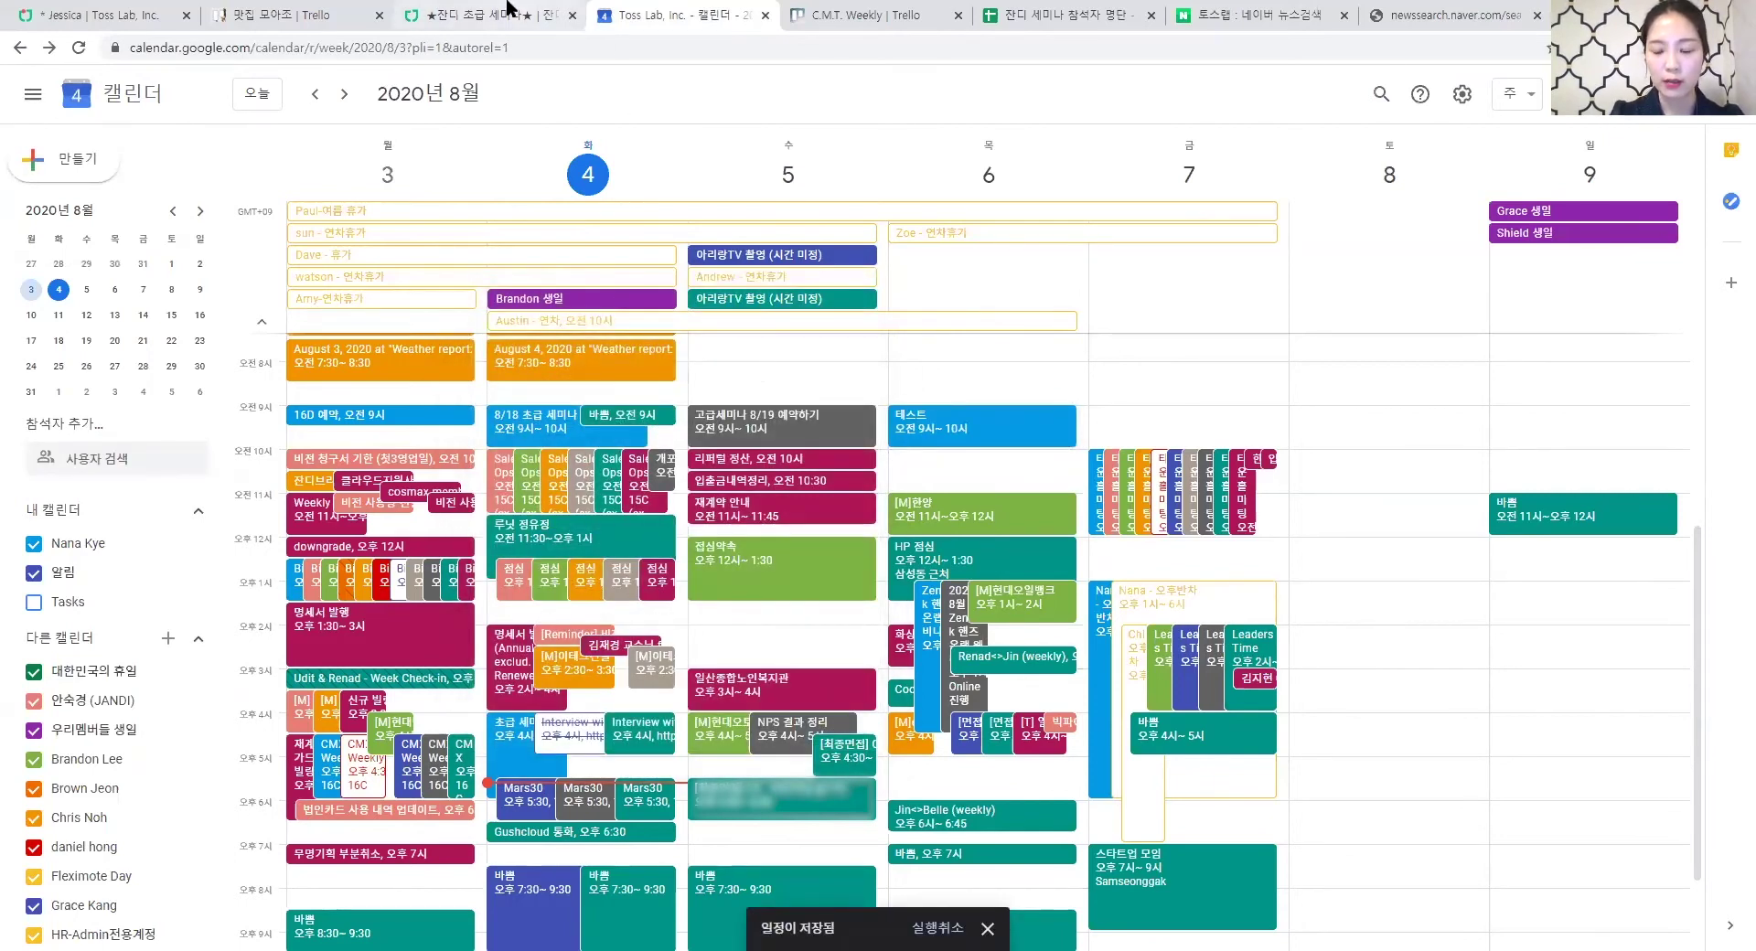
Switch to the ★잔디 초급 세미나★ topic in JANDI and check it for a notification about the 테스트 event.
{"action": "left_click", "coordinate": [507, 7]}
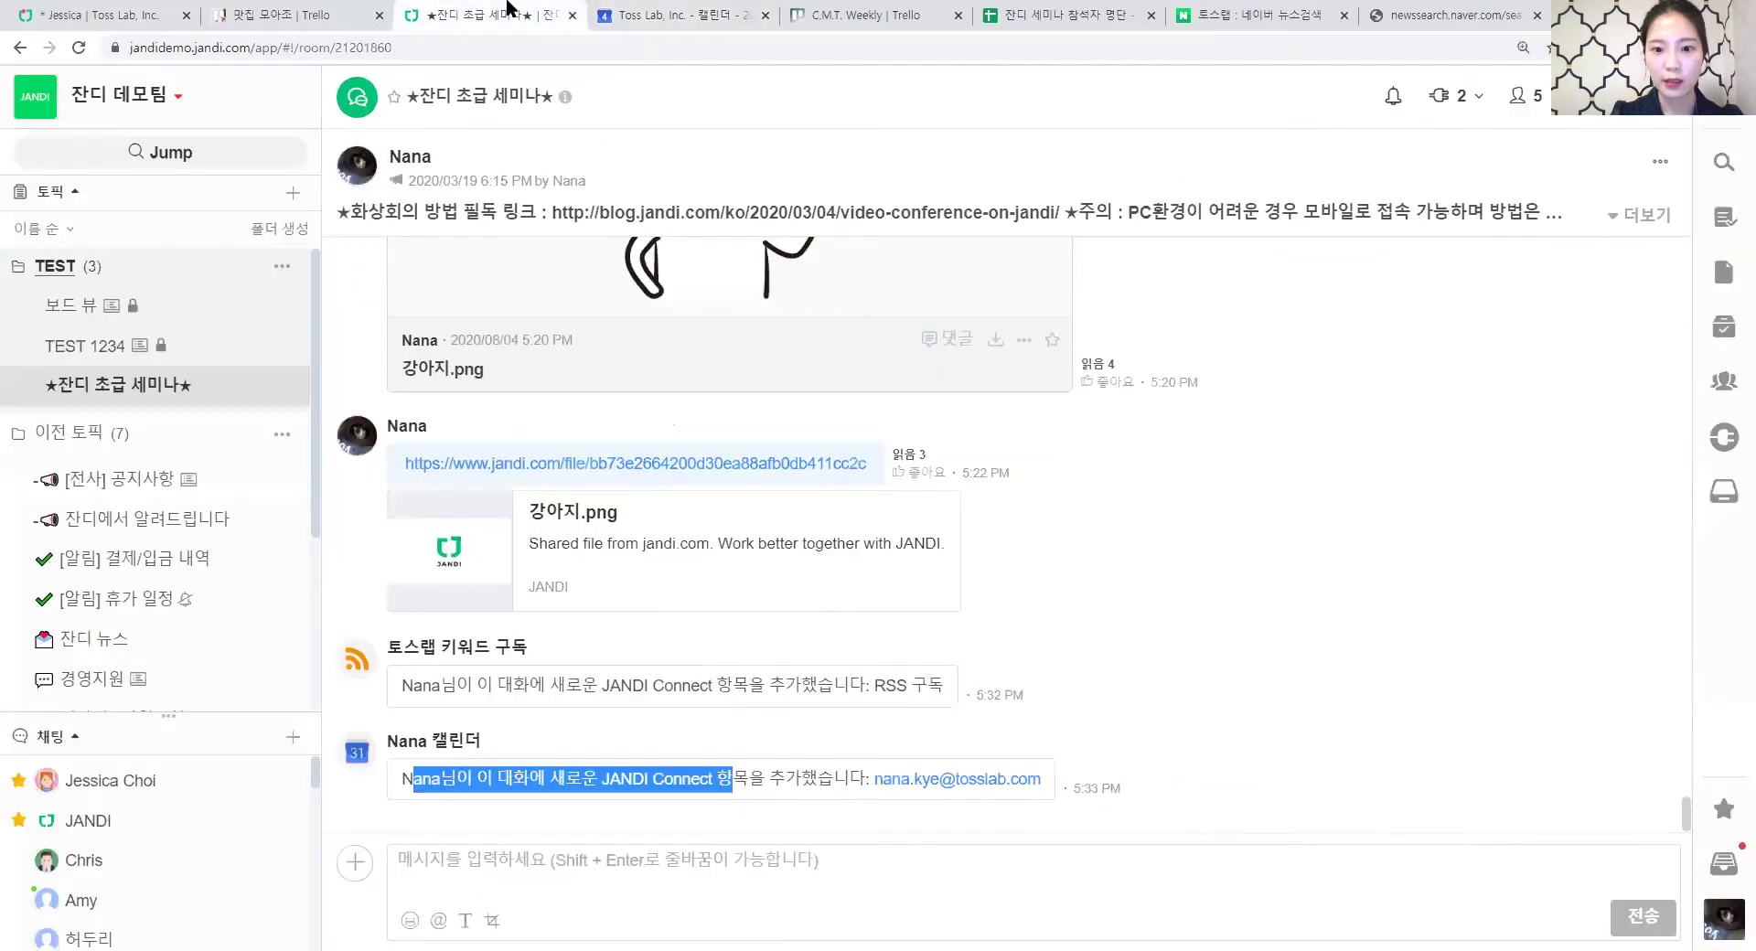
{"action": "left_click", "coordinate": [645, 9]}
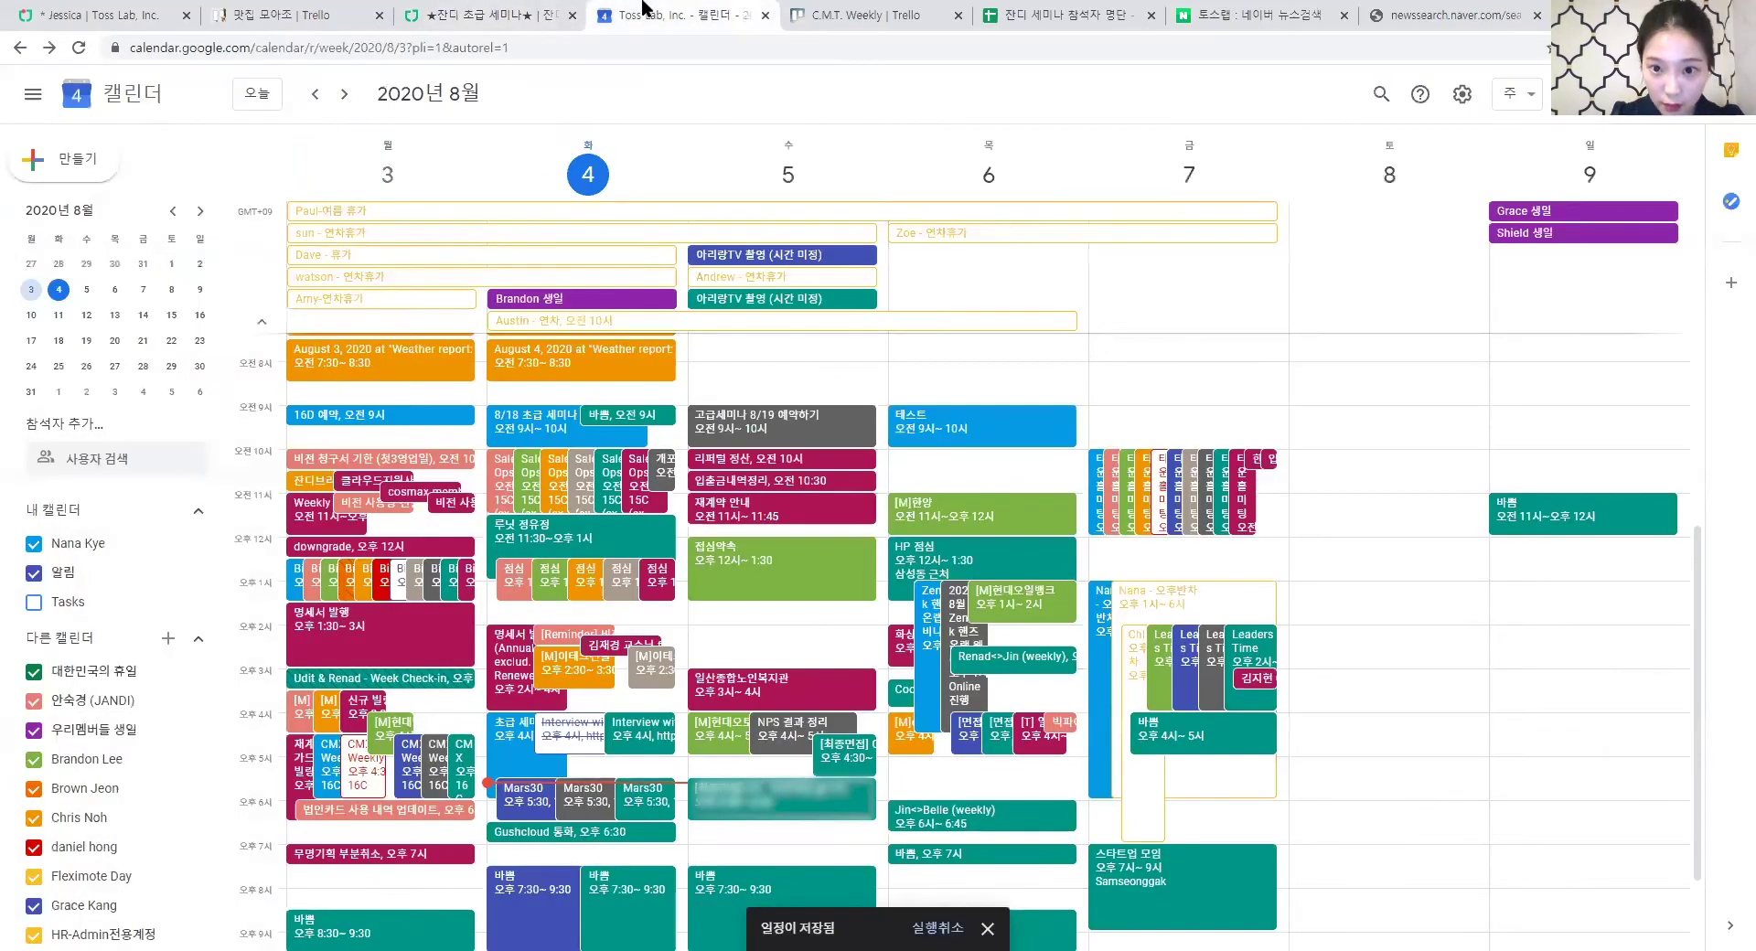
{"action": "left_click", "coordinate": [510, 11]}
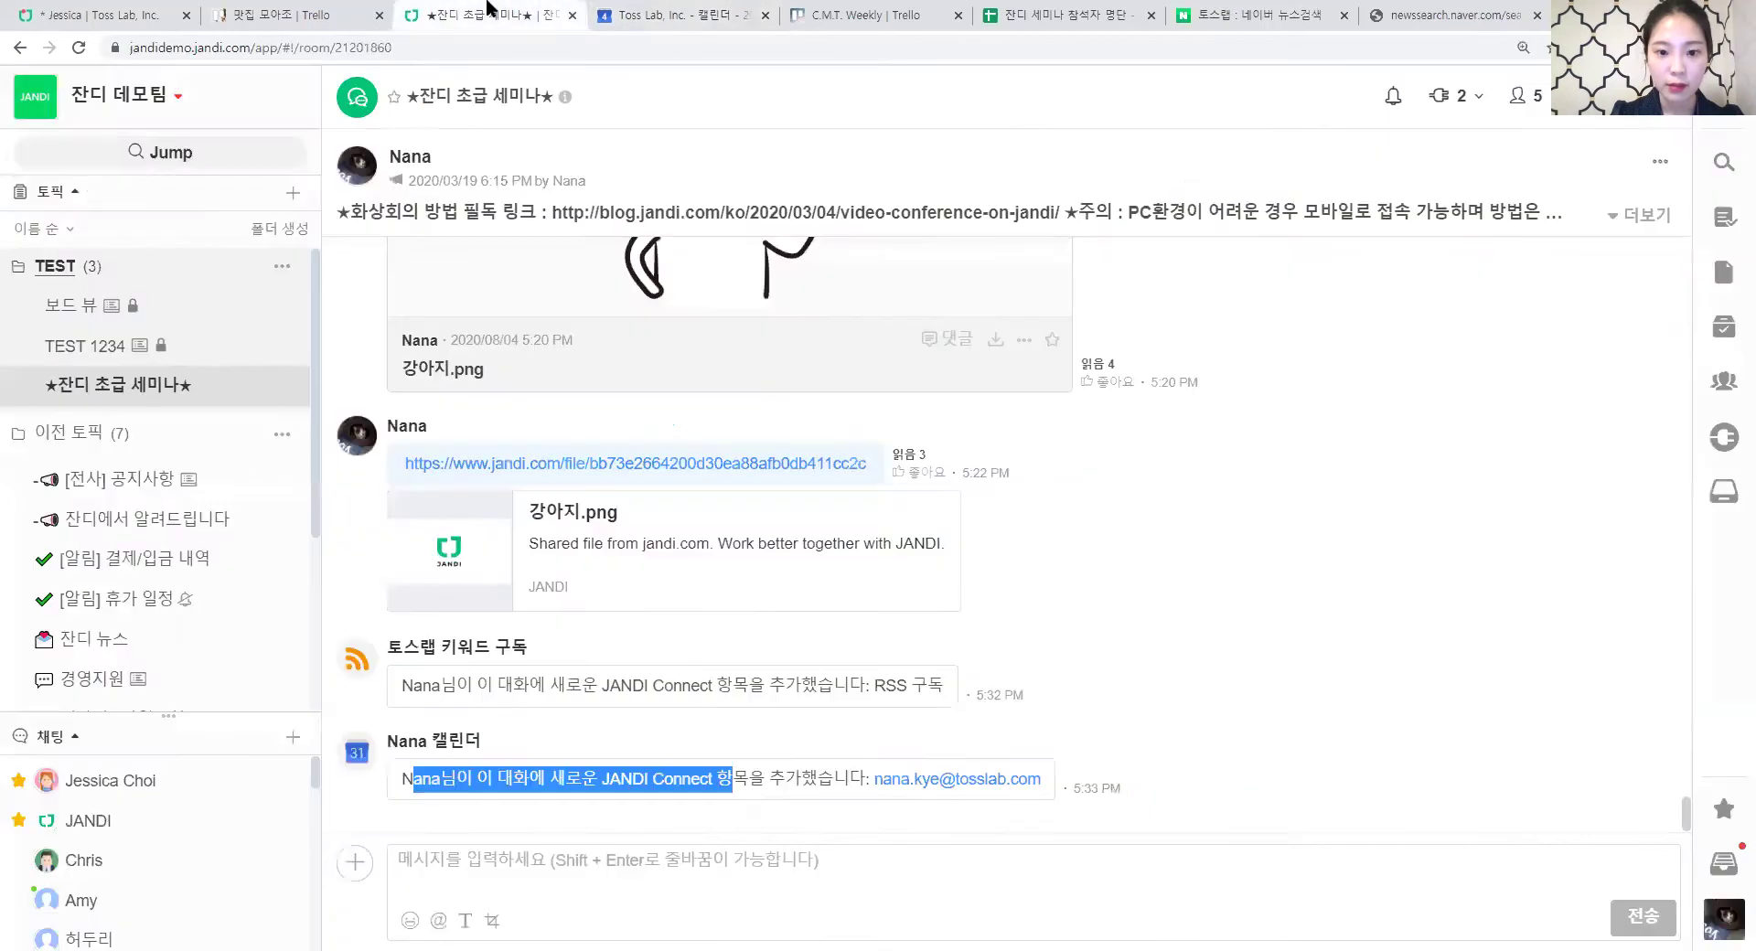
{"action": "left_click", "coordinate": [1268, 571]}
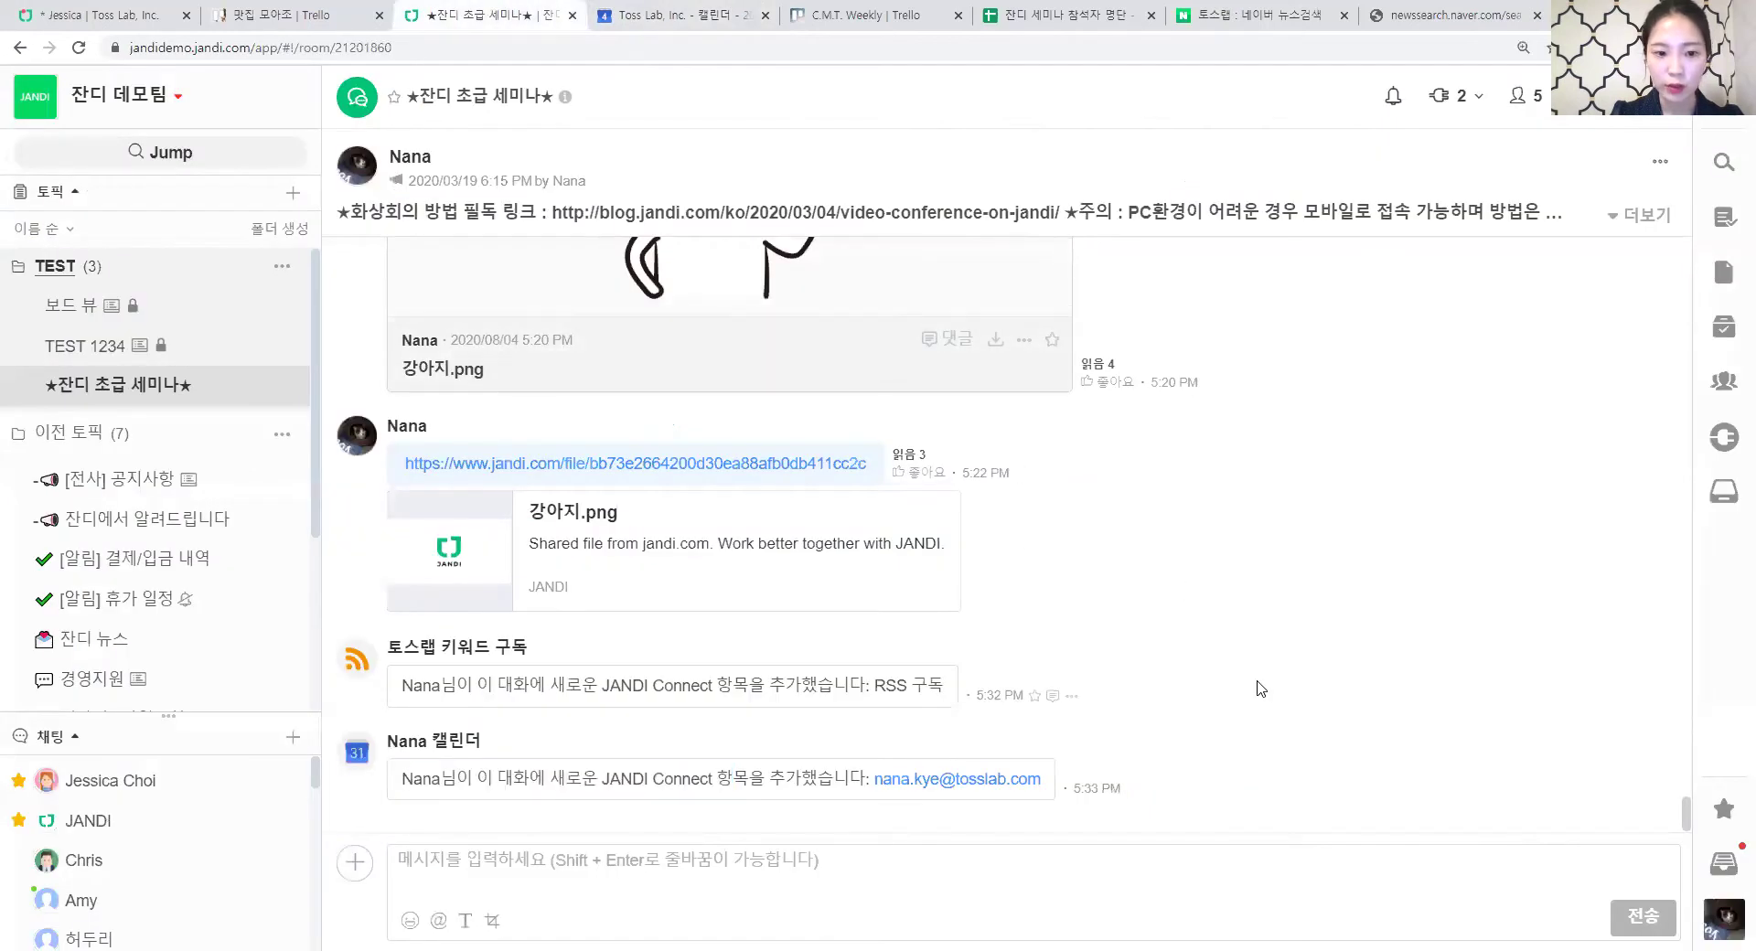
Back in Google Calendar, set the location of the August 6 테스트 event to 수정 and save the event.
{"action": "left_click", "coordinate": [688, 11]}
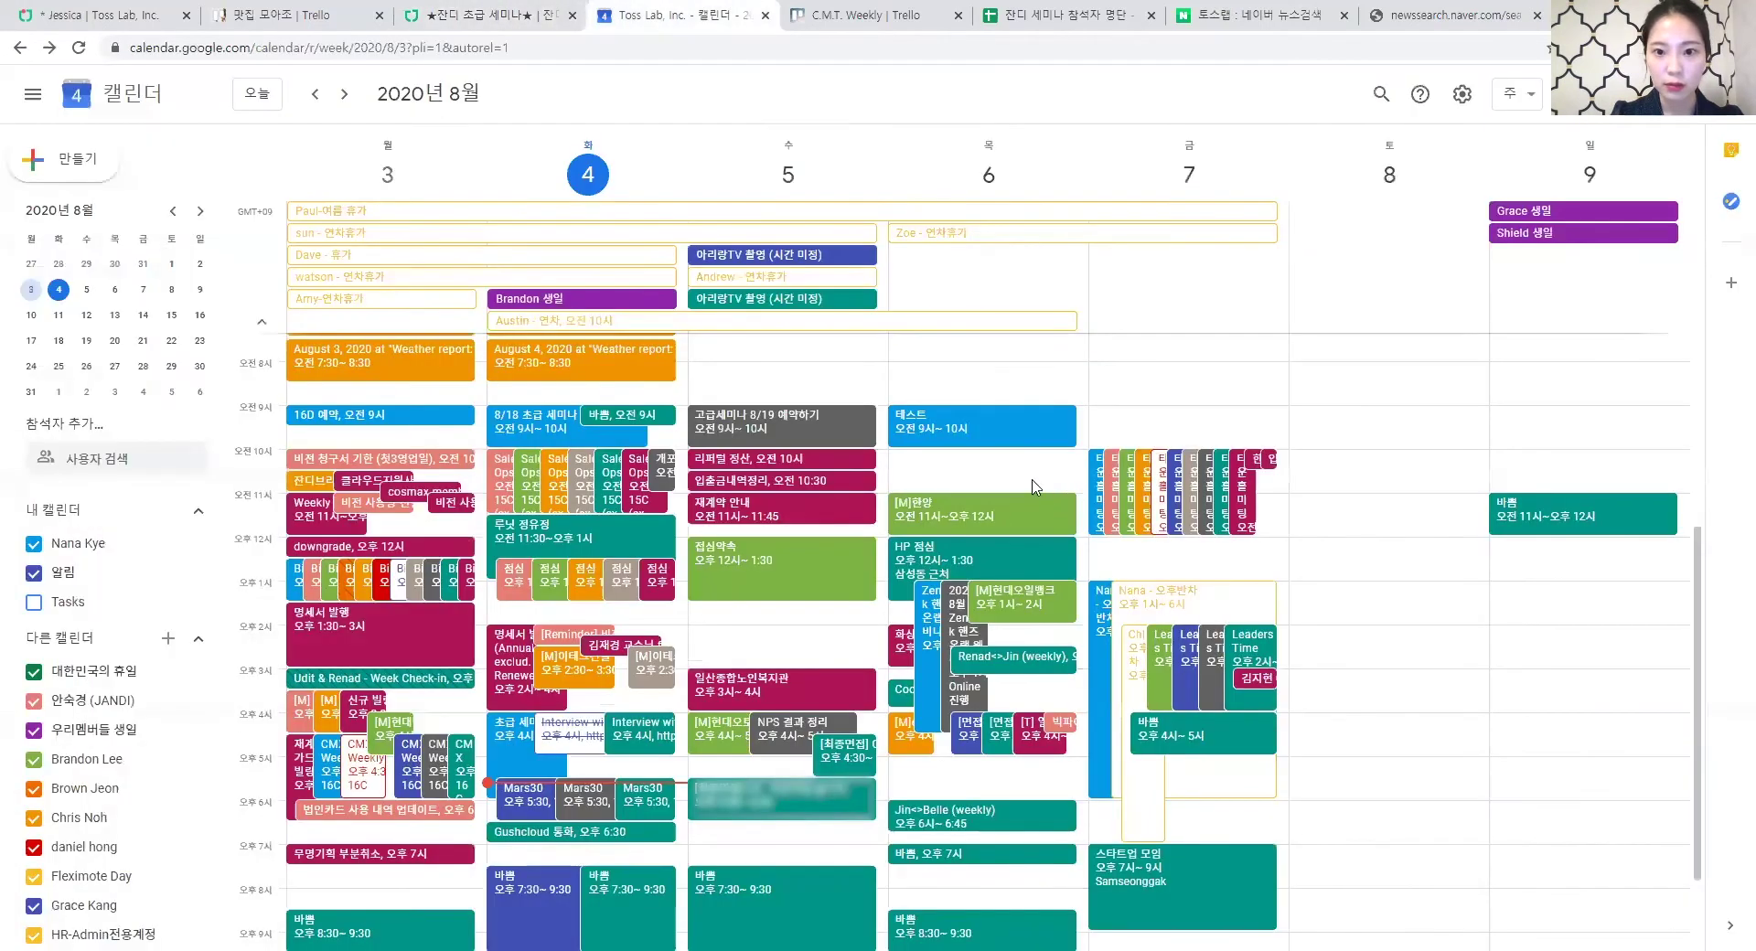
{"action": "left_click", "coordinate": [958, 423]}
{"action": "left_click", "coordinate": [694, 426]}
{"action": "left_click", "coordinate": [198, 345]}
{"action": "type", "text": "수젛"}
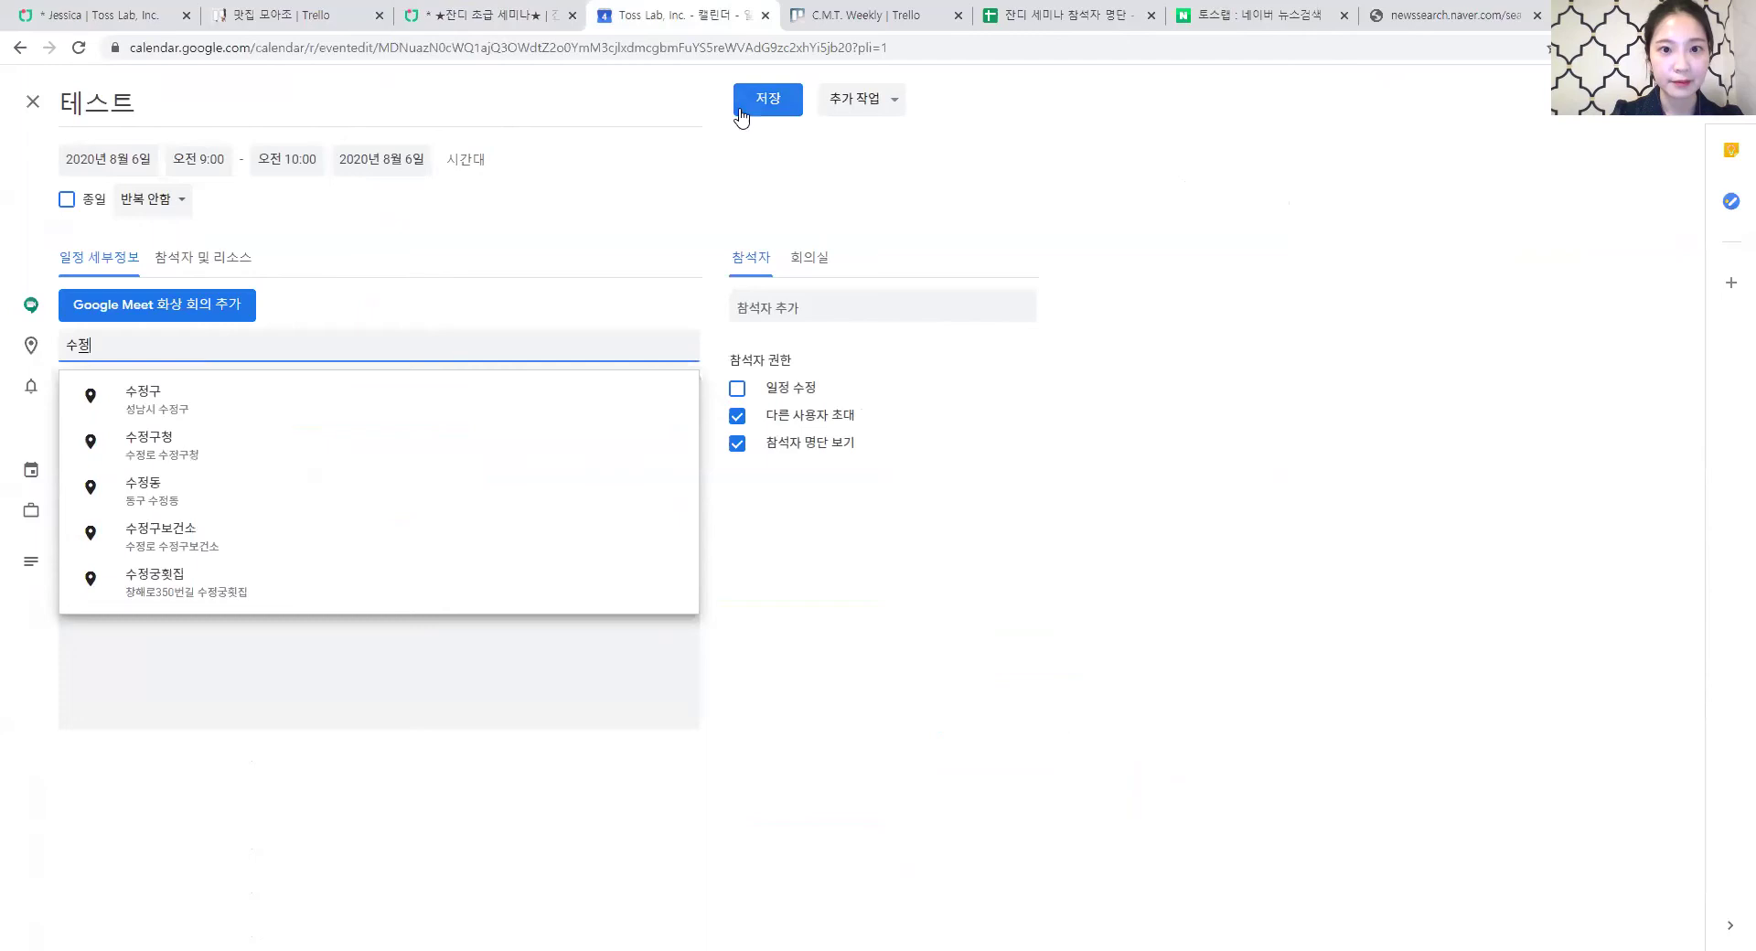
{"action": "left_click", "coordinate": [750, 112]}
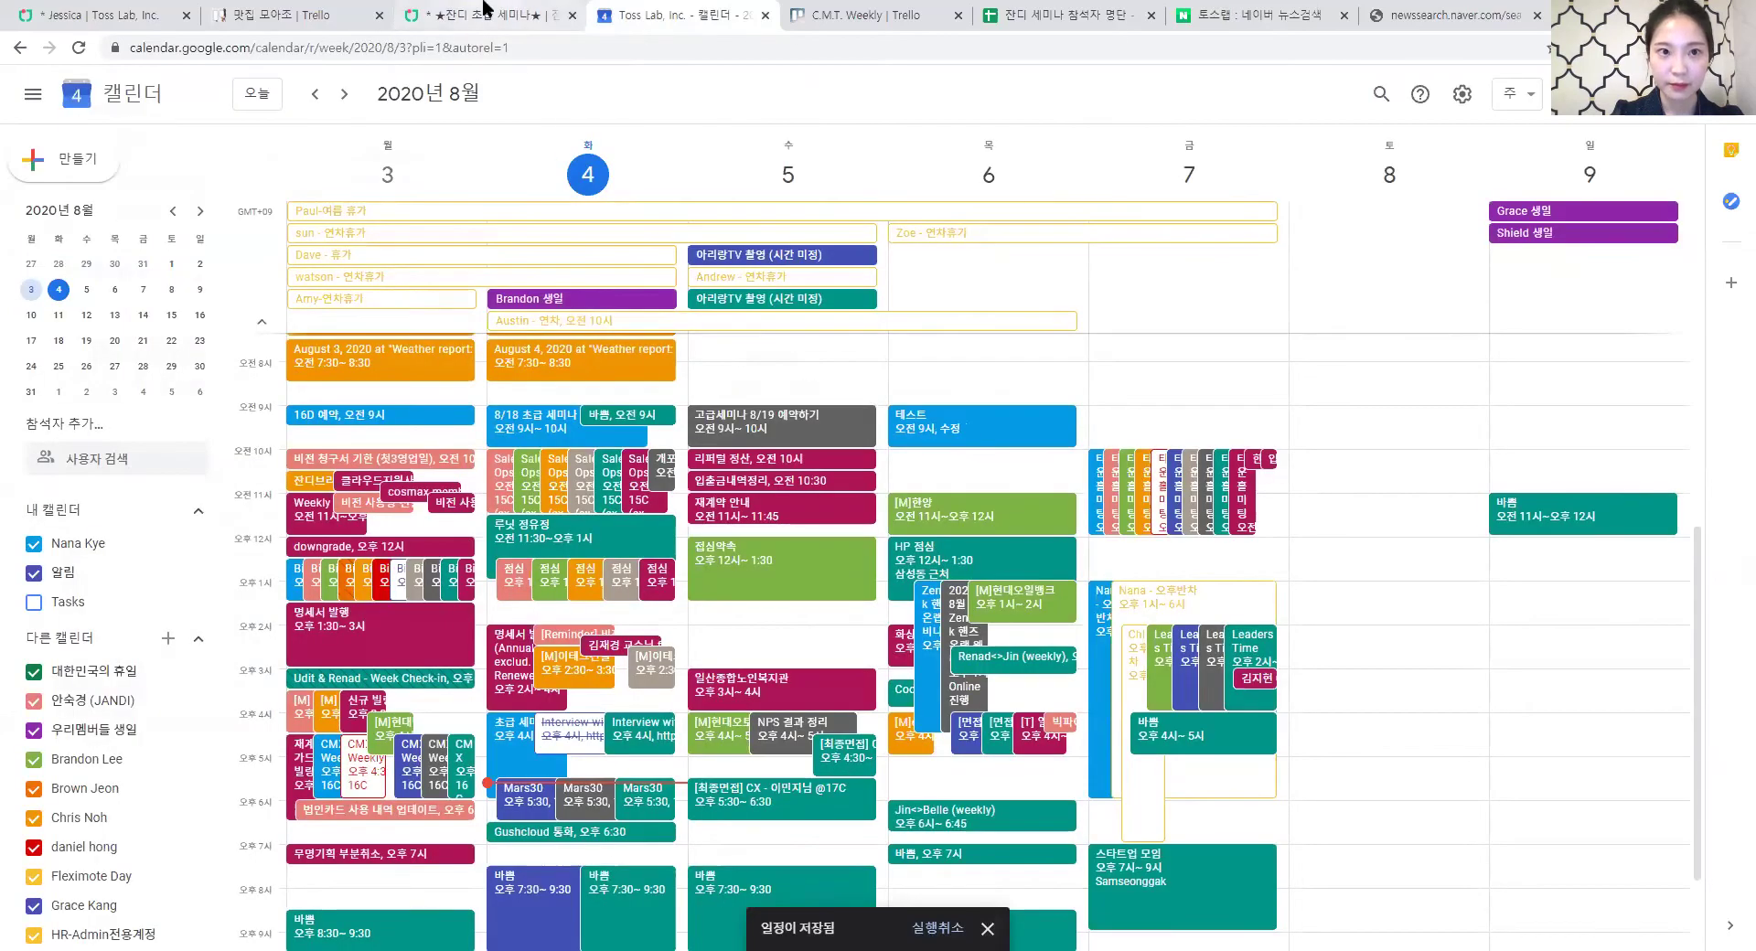
Return to the JANDI topic, examine the new-event notification and open the 테스트 event through its link.
{"action": "left_click", "coordinate": [485, 14]}
{"action": "scroll", "coordinate": [1051, 485], "scroll_direction": "down", "scroll_amount": 2}
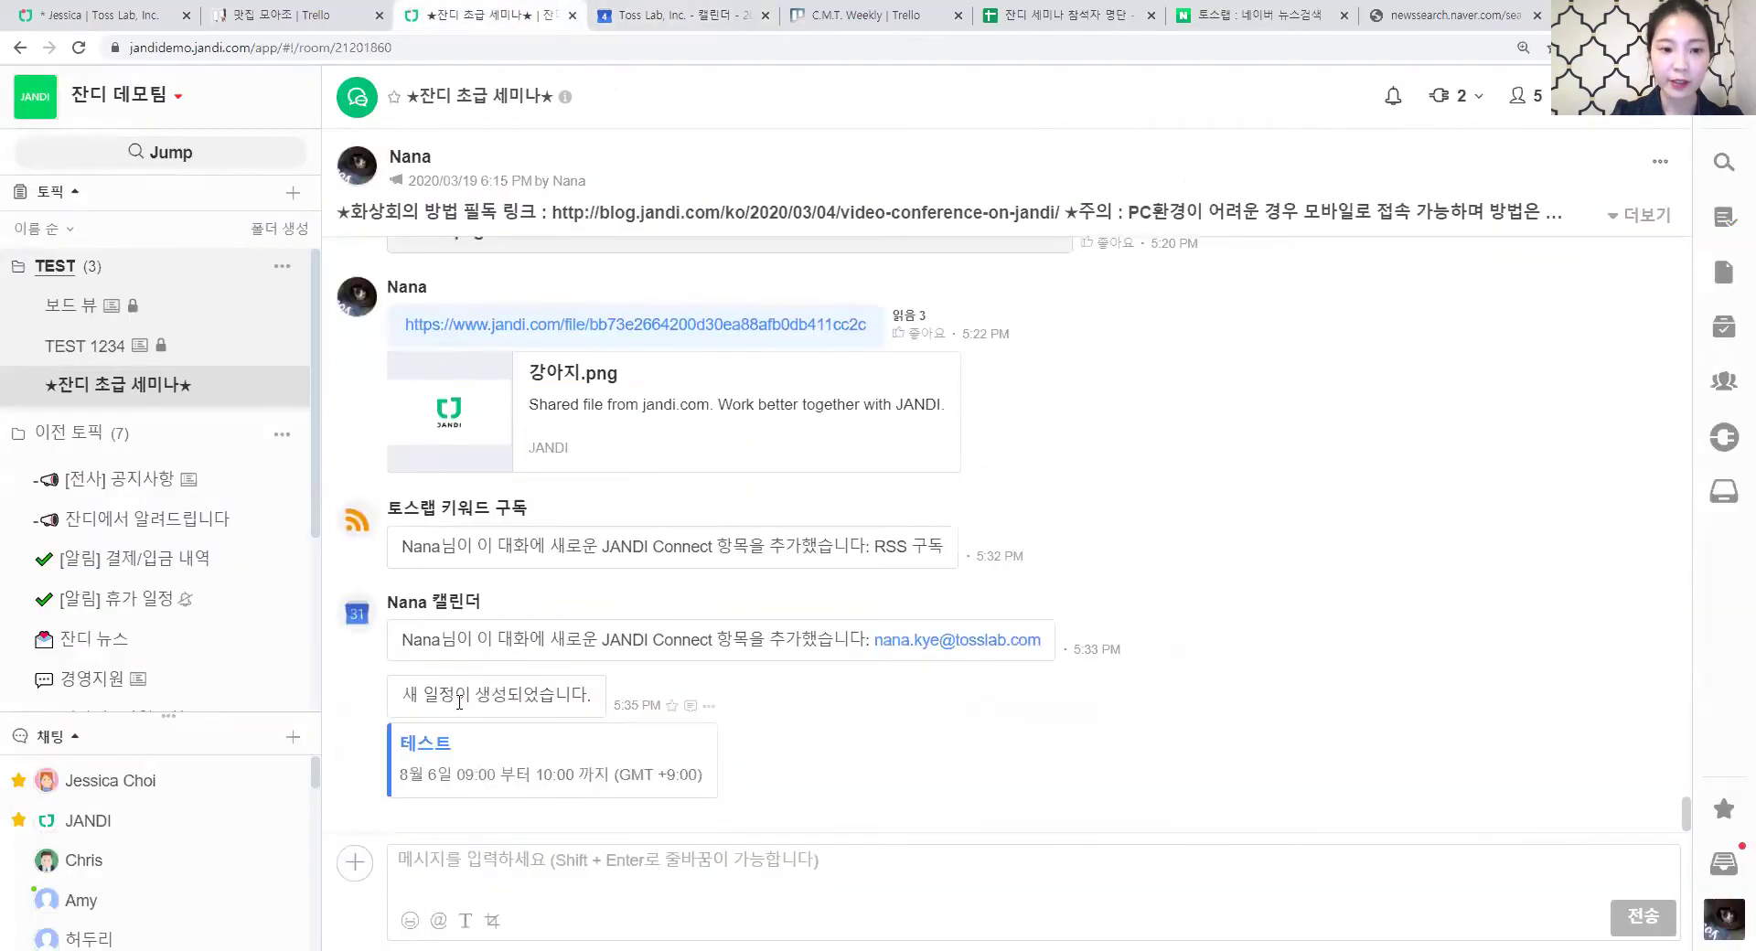
{"action": "left_click_drag", "start_coordinate": [405, 700], "coordinate": [591, 706]}
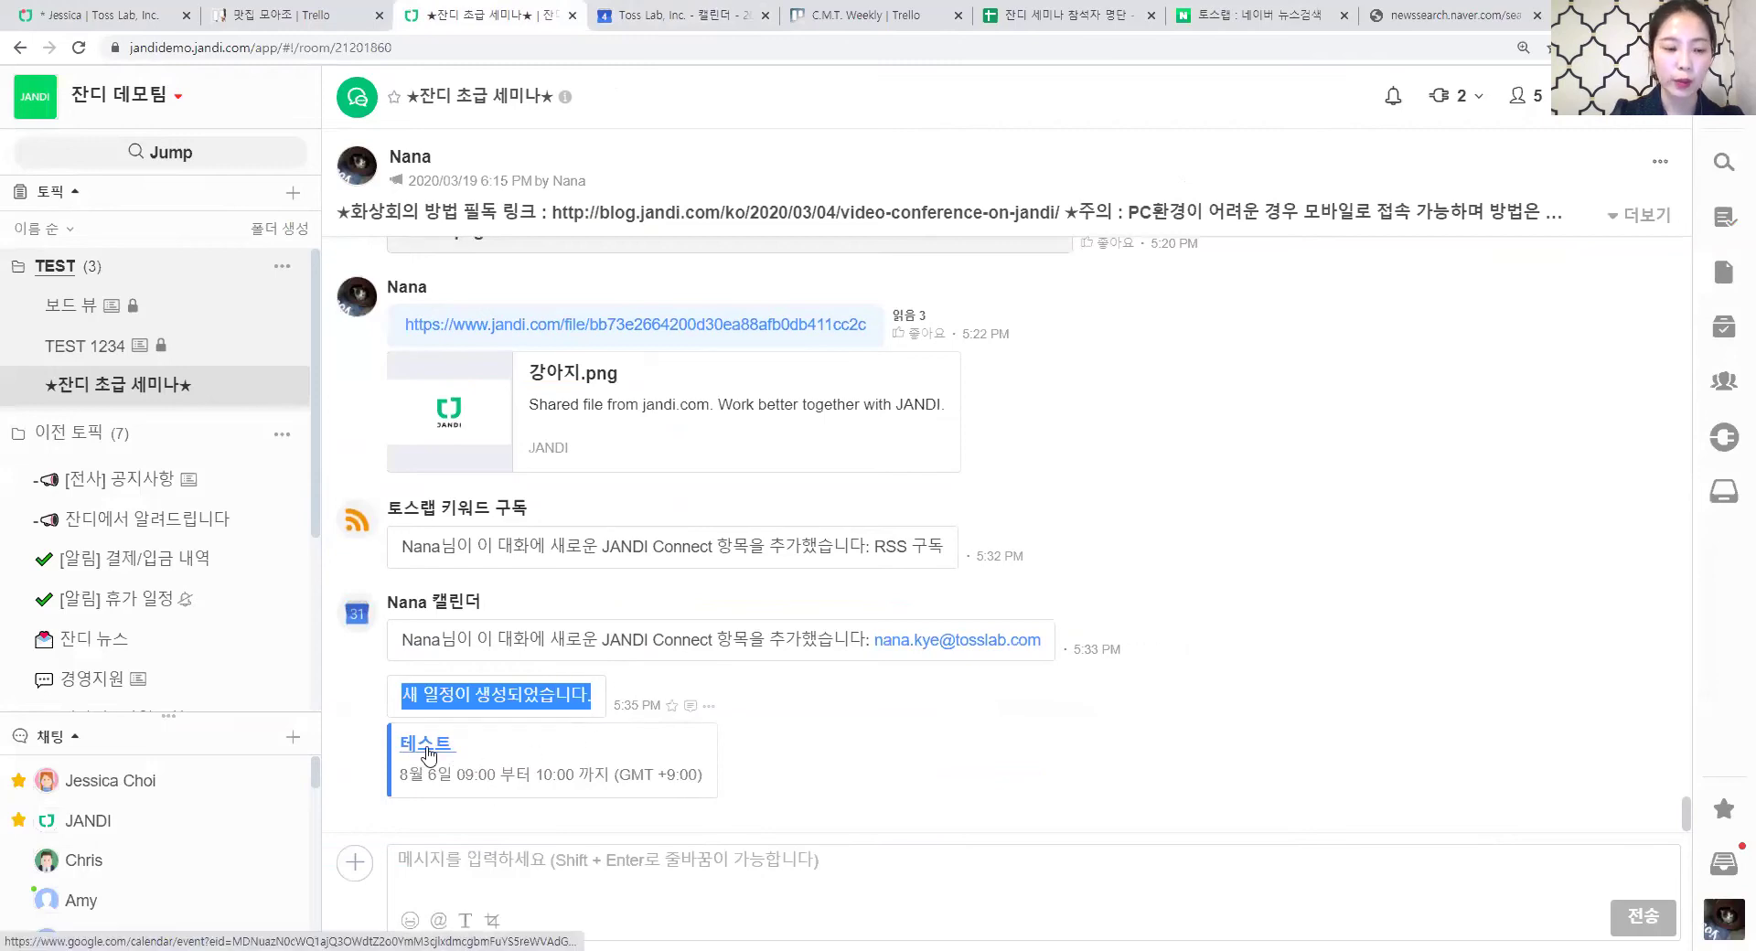
{"action": "left_click", "coordinate": [426, 752]}
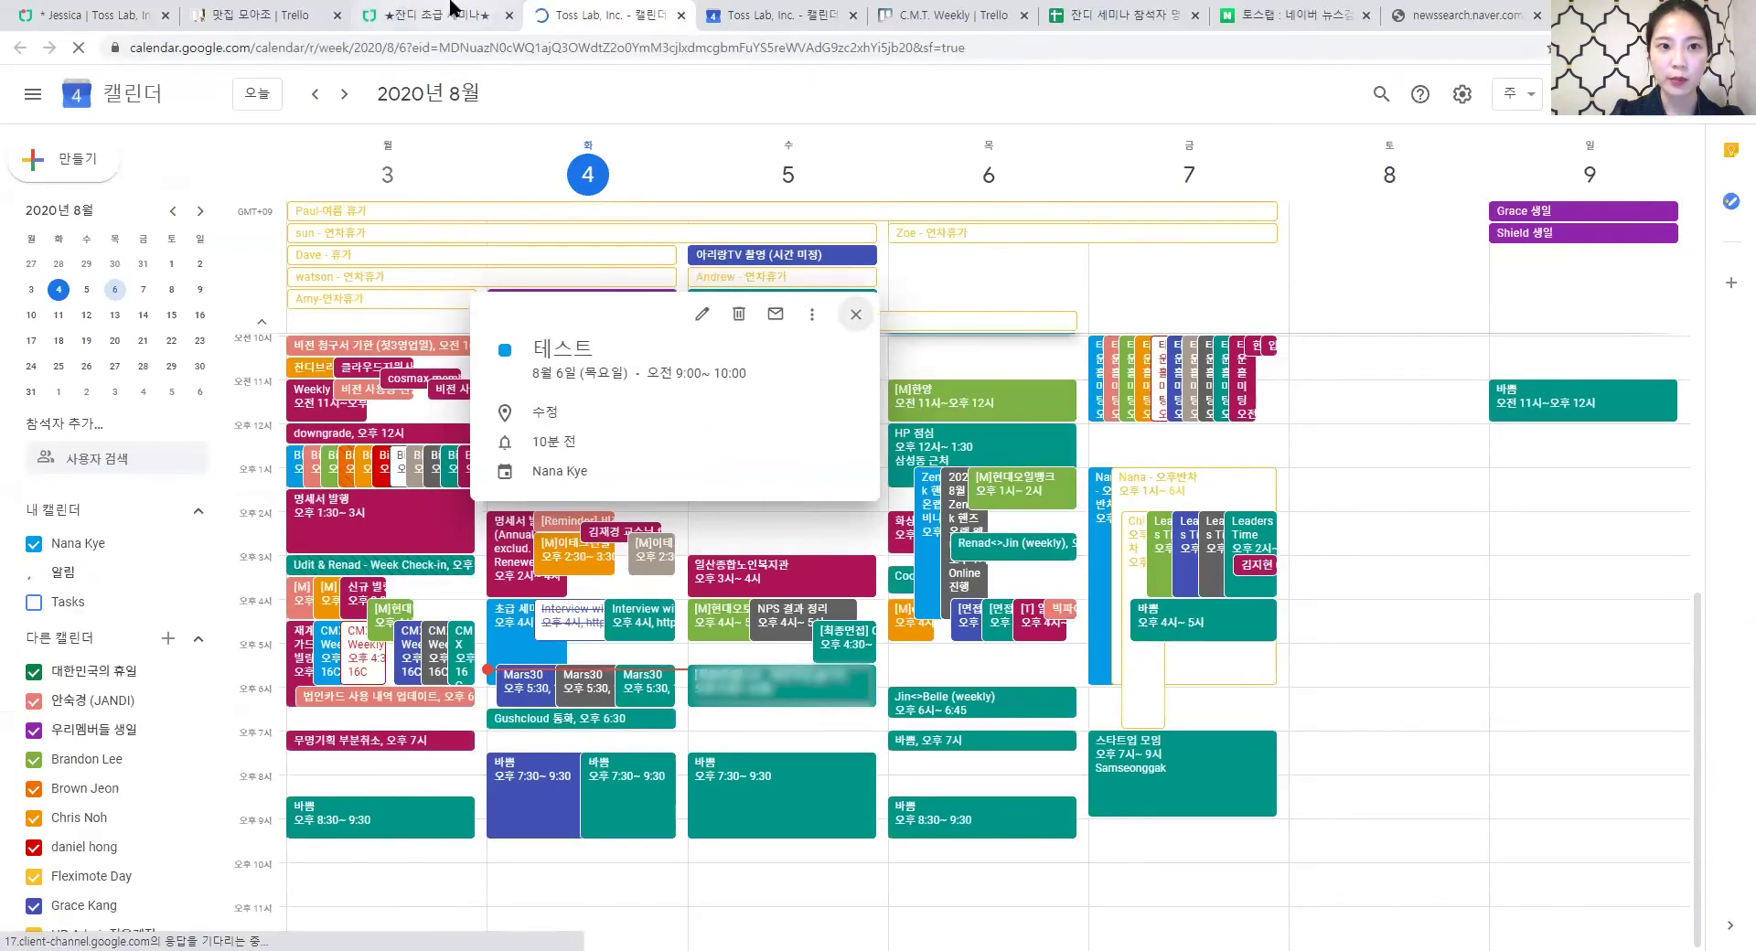
Examine the topic's notification about the event's changed location, and close the calendar page opened from the notification link.
{"action": "left_click", "coordinate": [451, 8]}
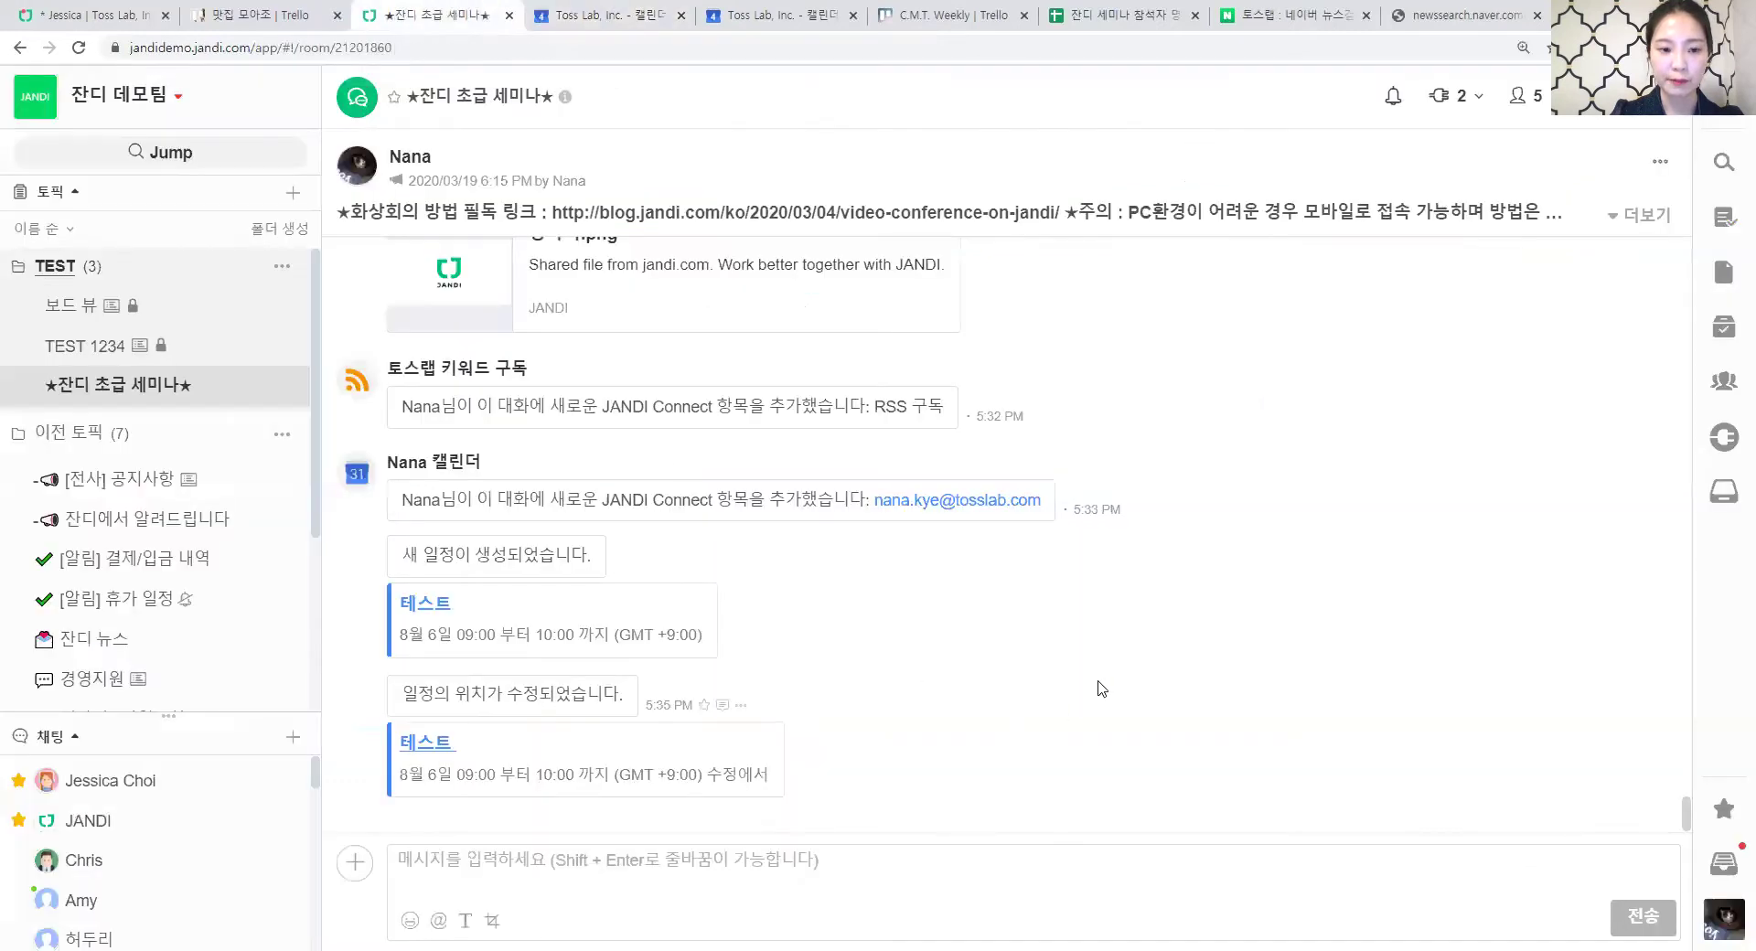
{"action": "left_click_drag", "start_coordinate": [408, 693], "coordinate": [627, 711]}
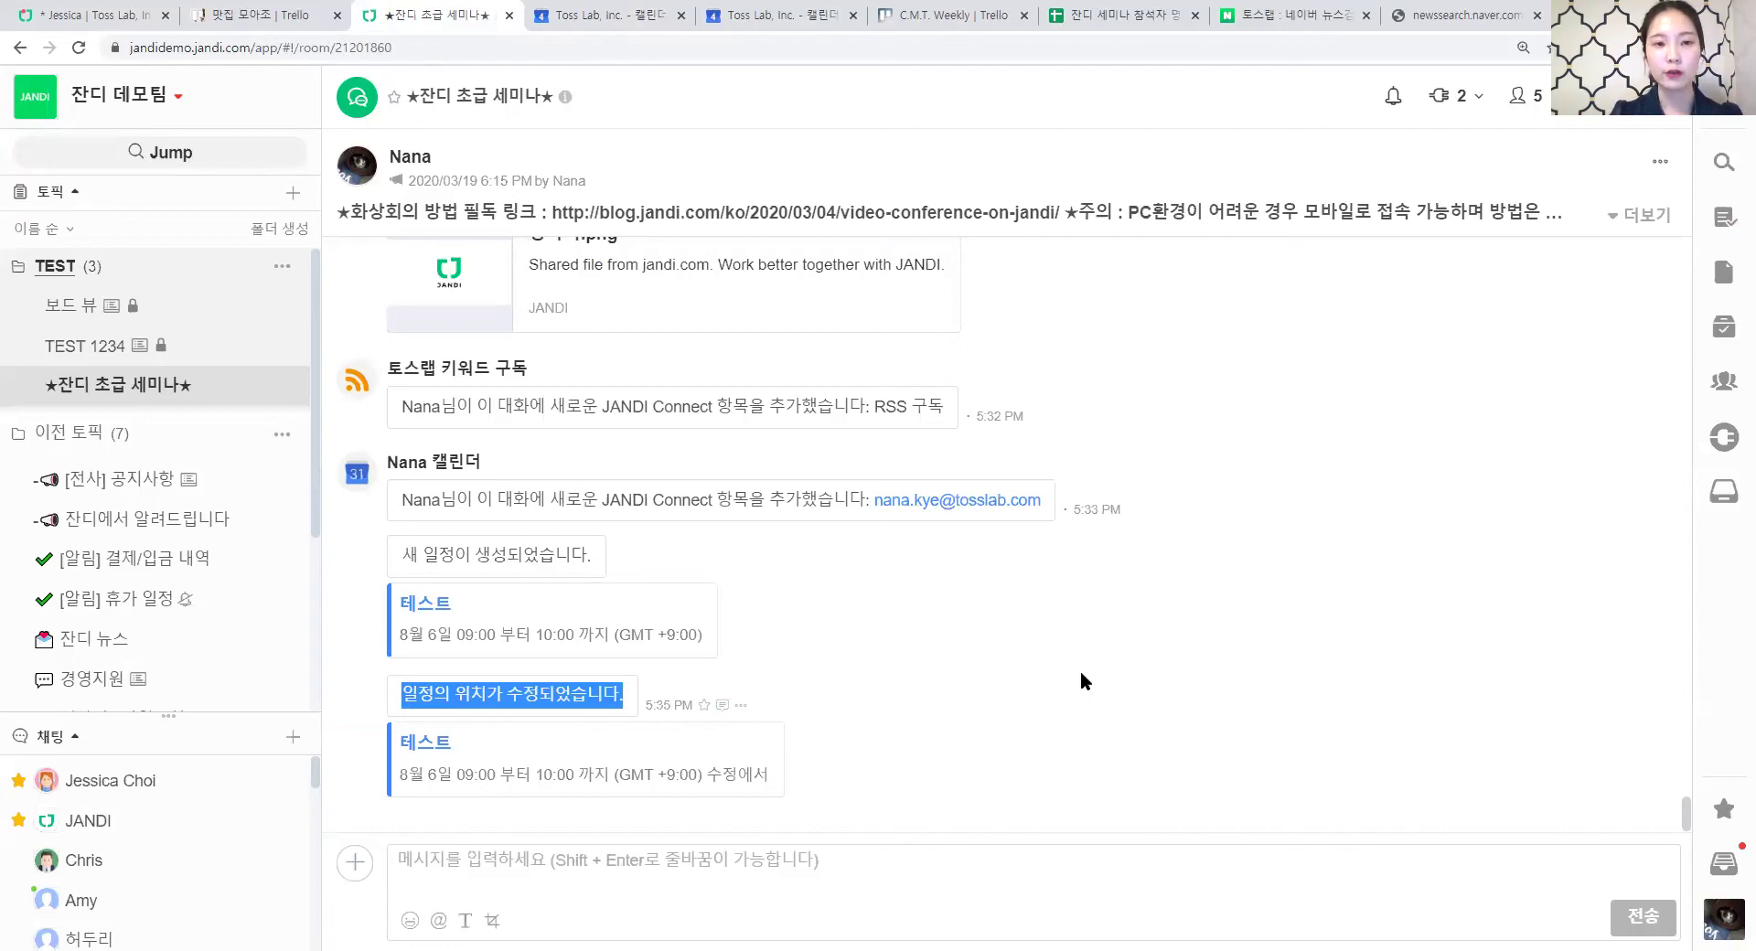
{"action": "left_click", "coordinate": [609, 11]}
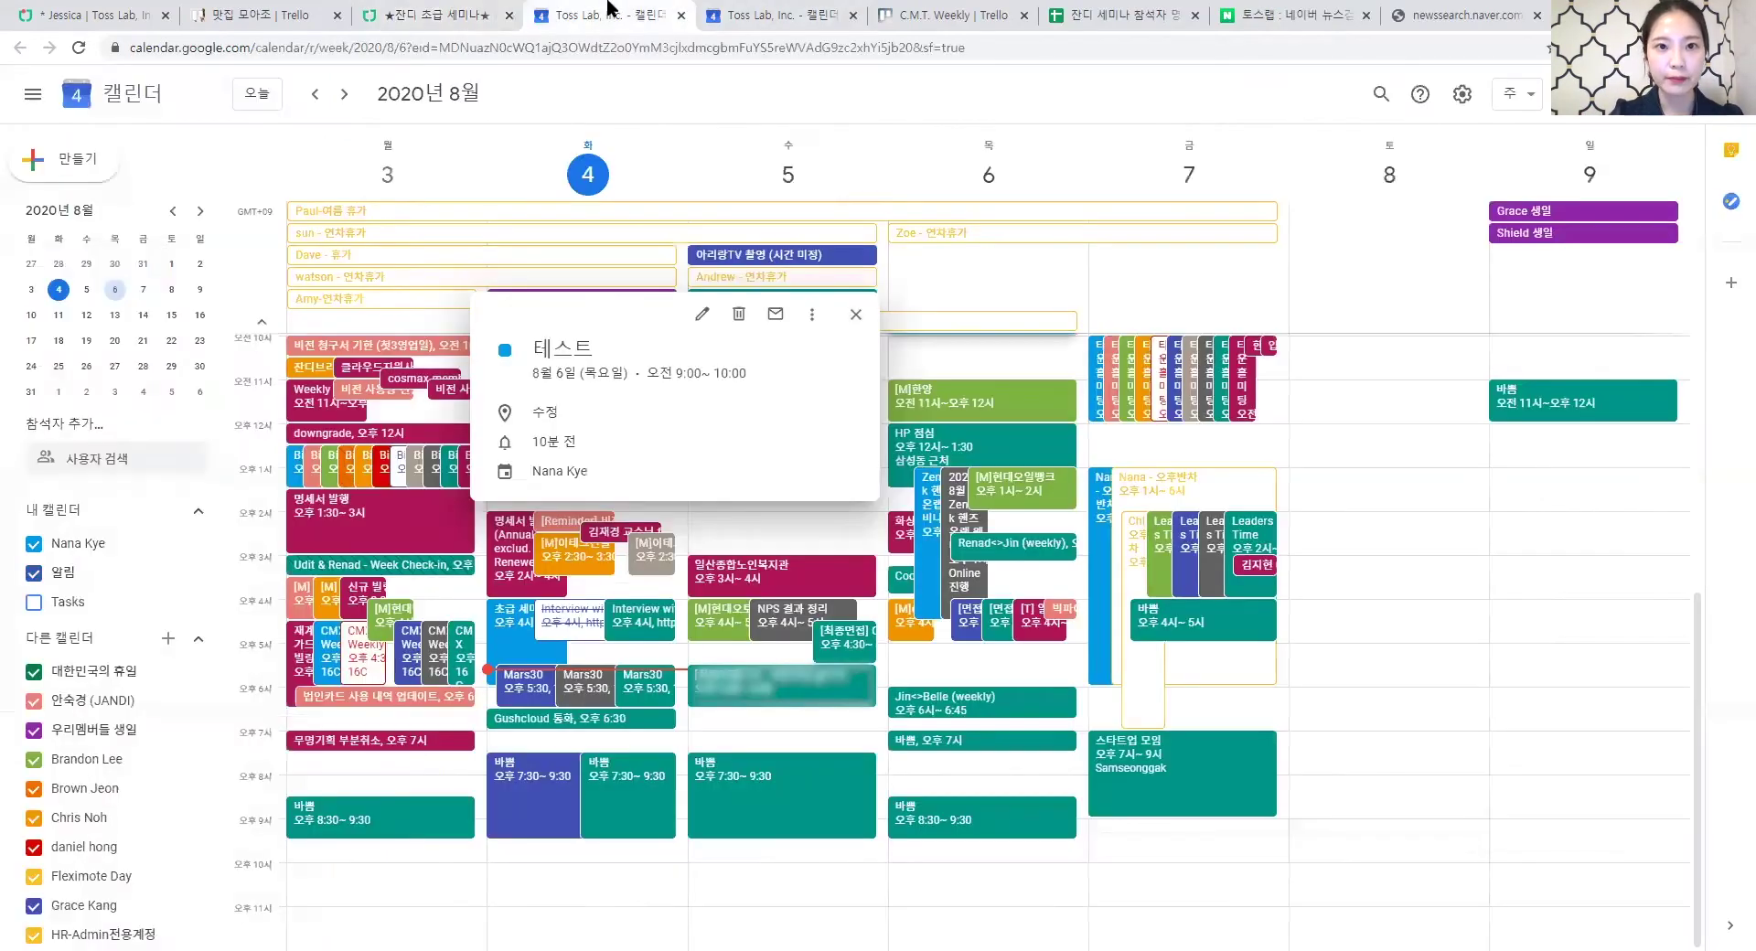
{"action": "key", "text": "ctrl+w"}
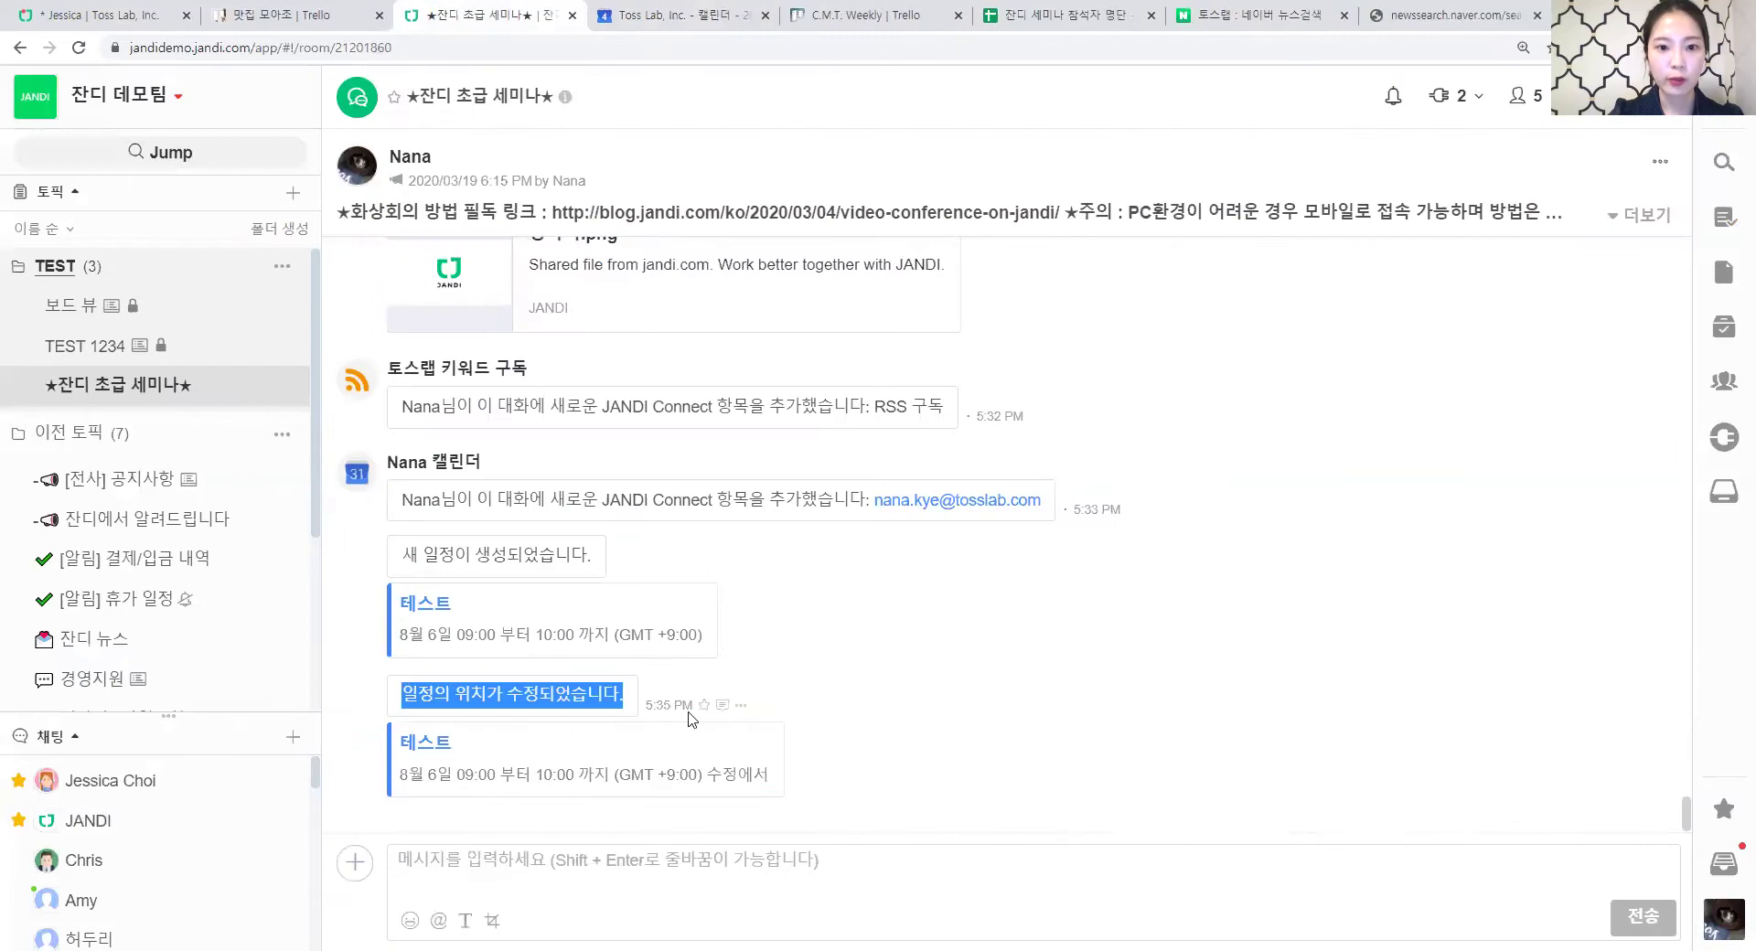
{"action": "left_click", "coordinate": [1150, 688]}
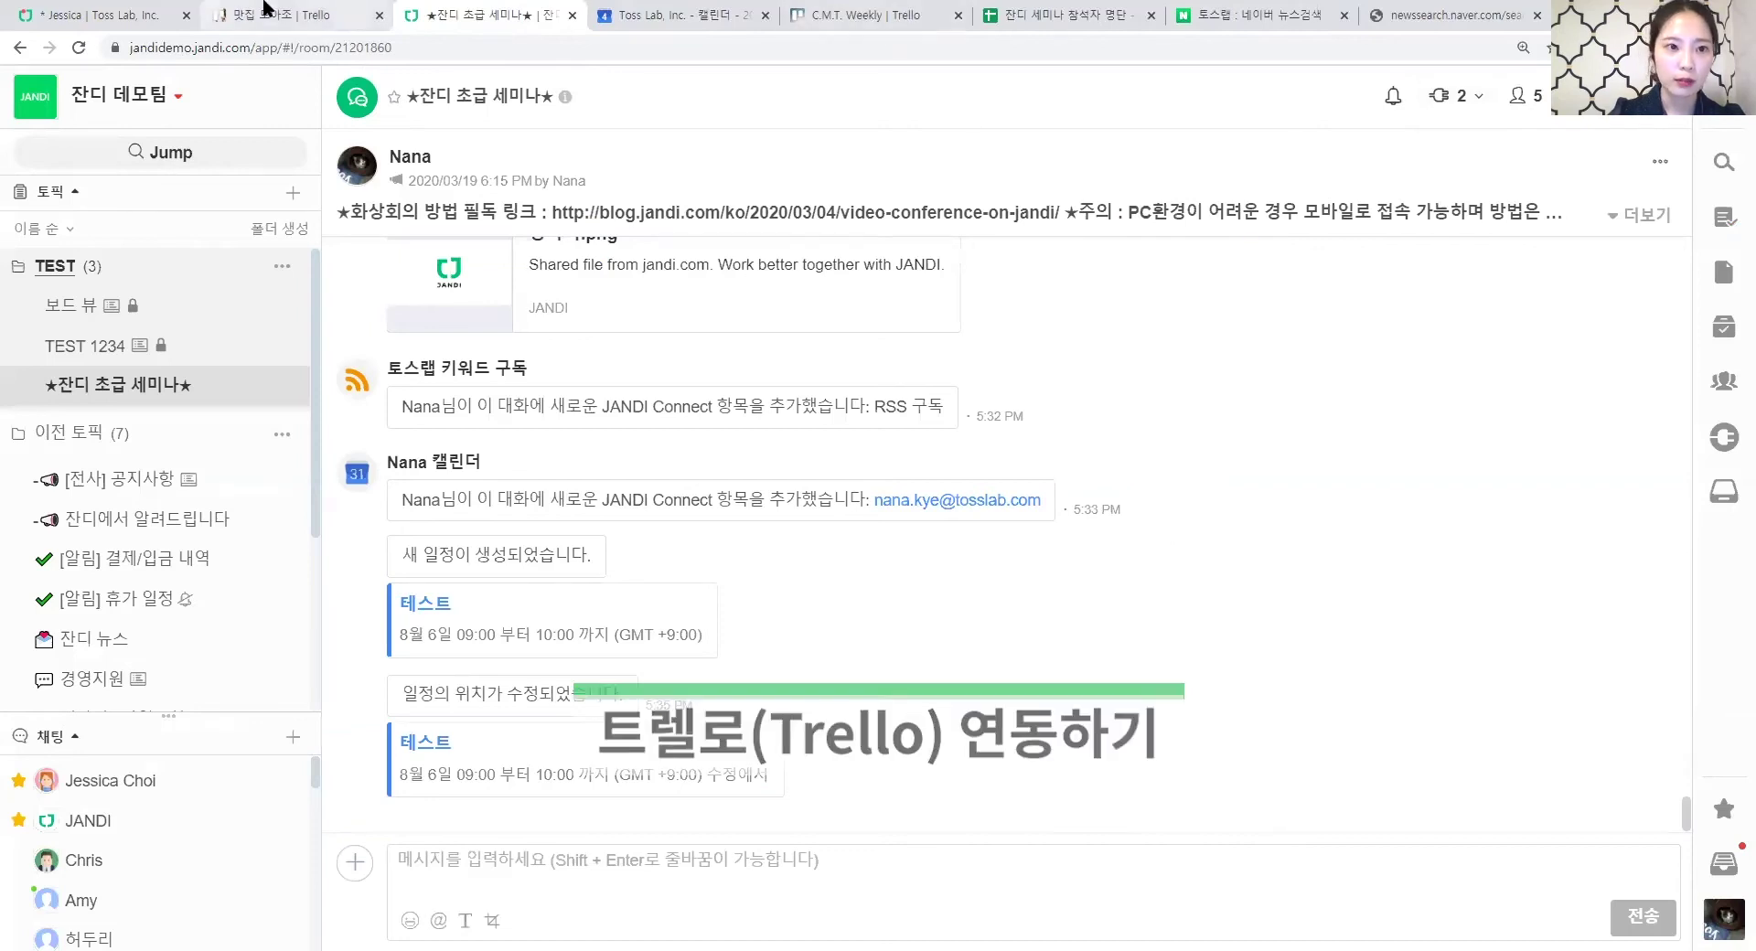
Switch to the 맛집 모아조 board in Trello and look through its area-based restaurant lists.
{"action": "left_click", "coordinate": [275, 13]}
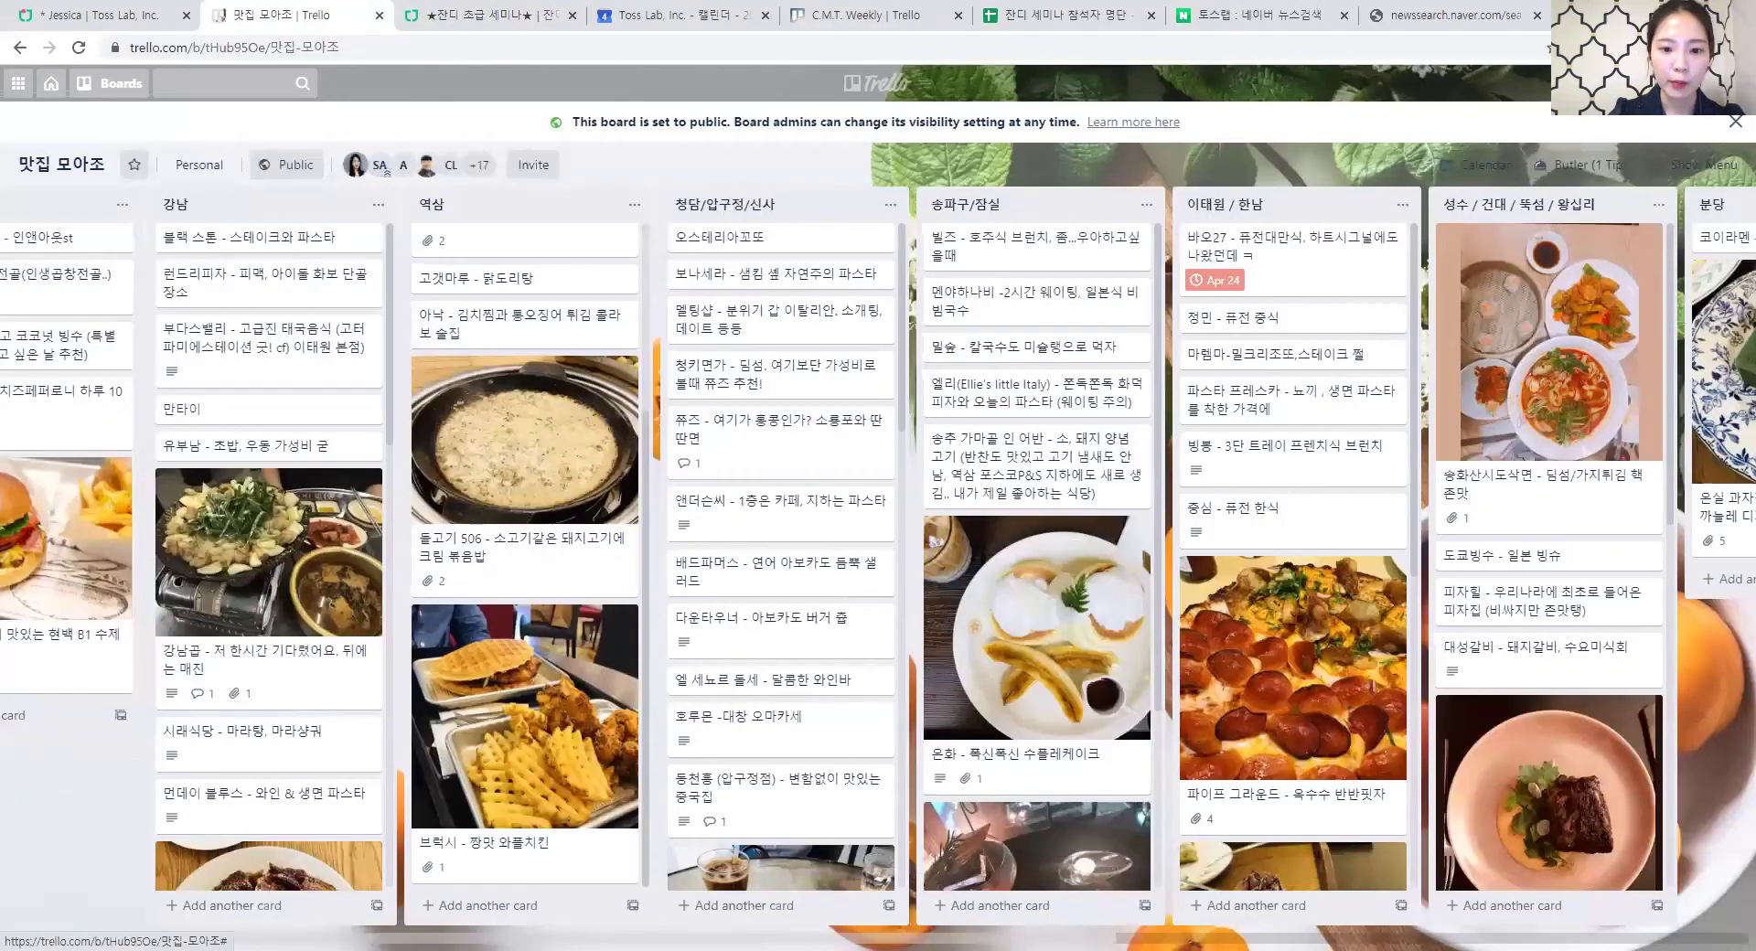
{"action": "left_click_drag", "start_coordinate": [717, 931], "coordinate": [414, 929]}
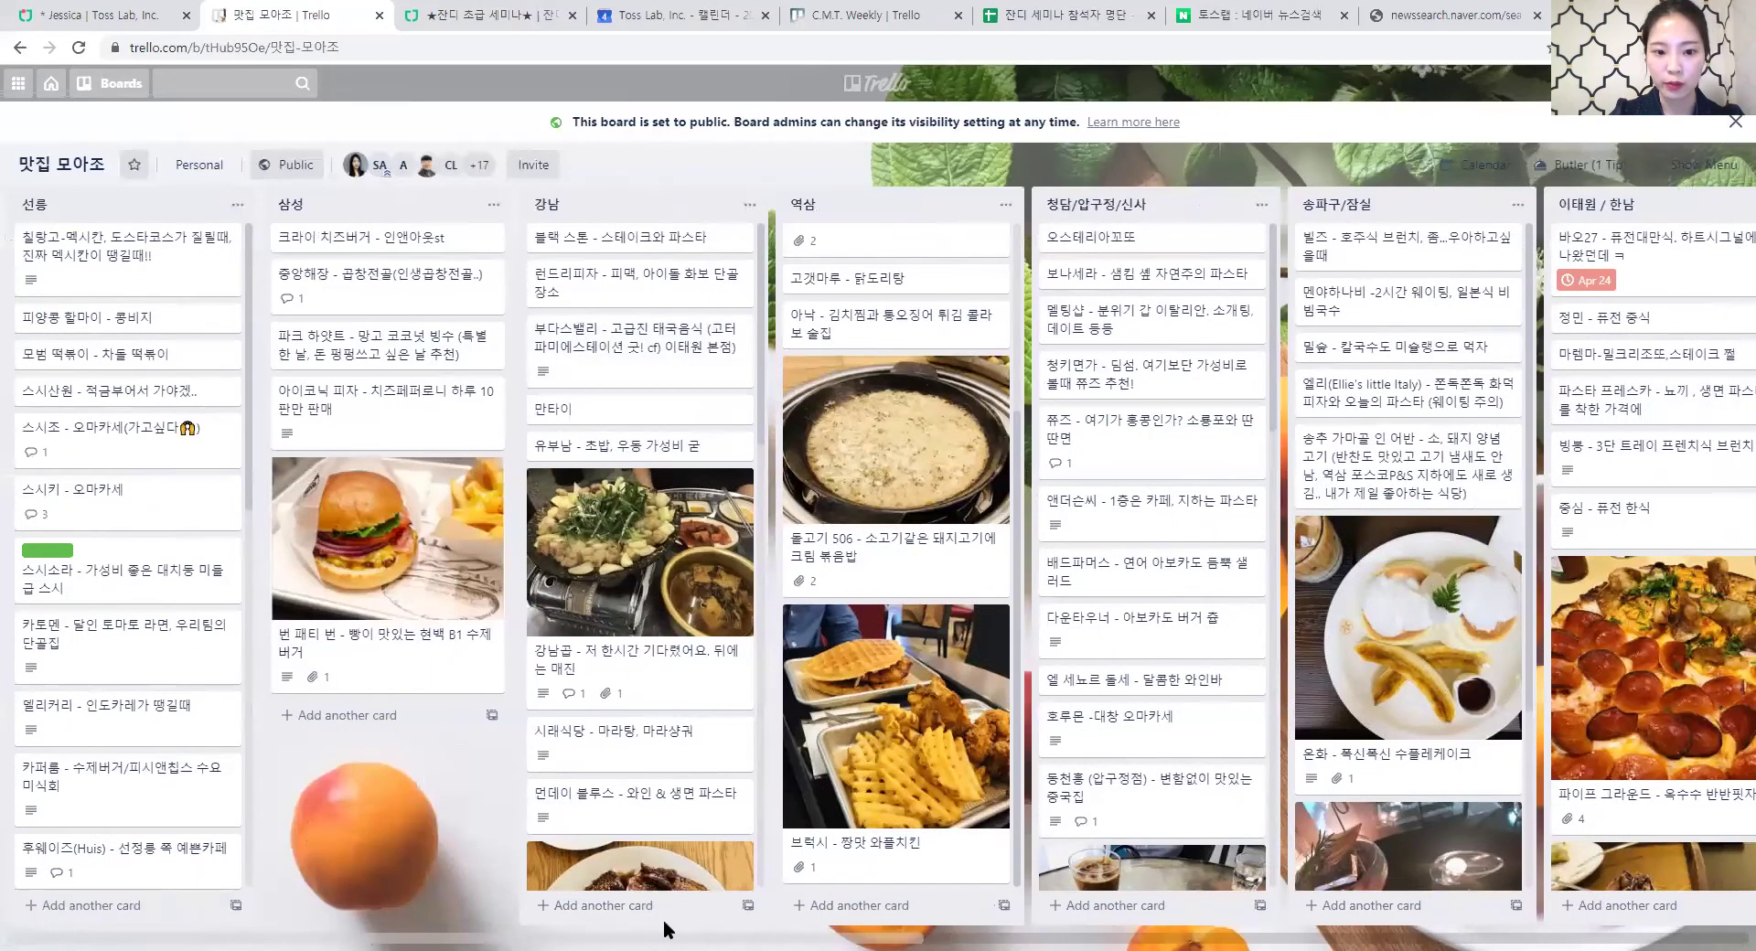
{"action": "left_click_drag", "start_coordinate": [952, 927], "coordinate": [514, 918]}
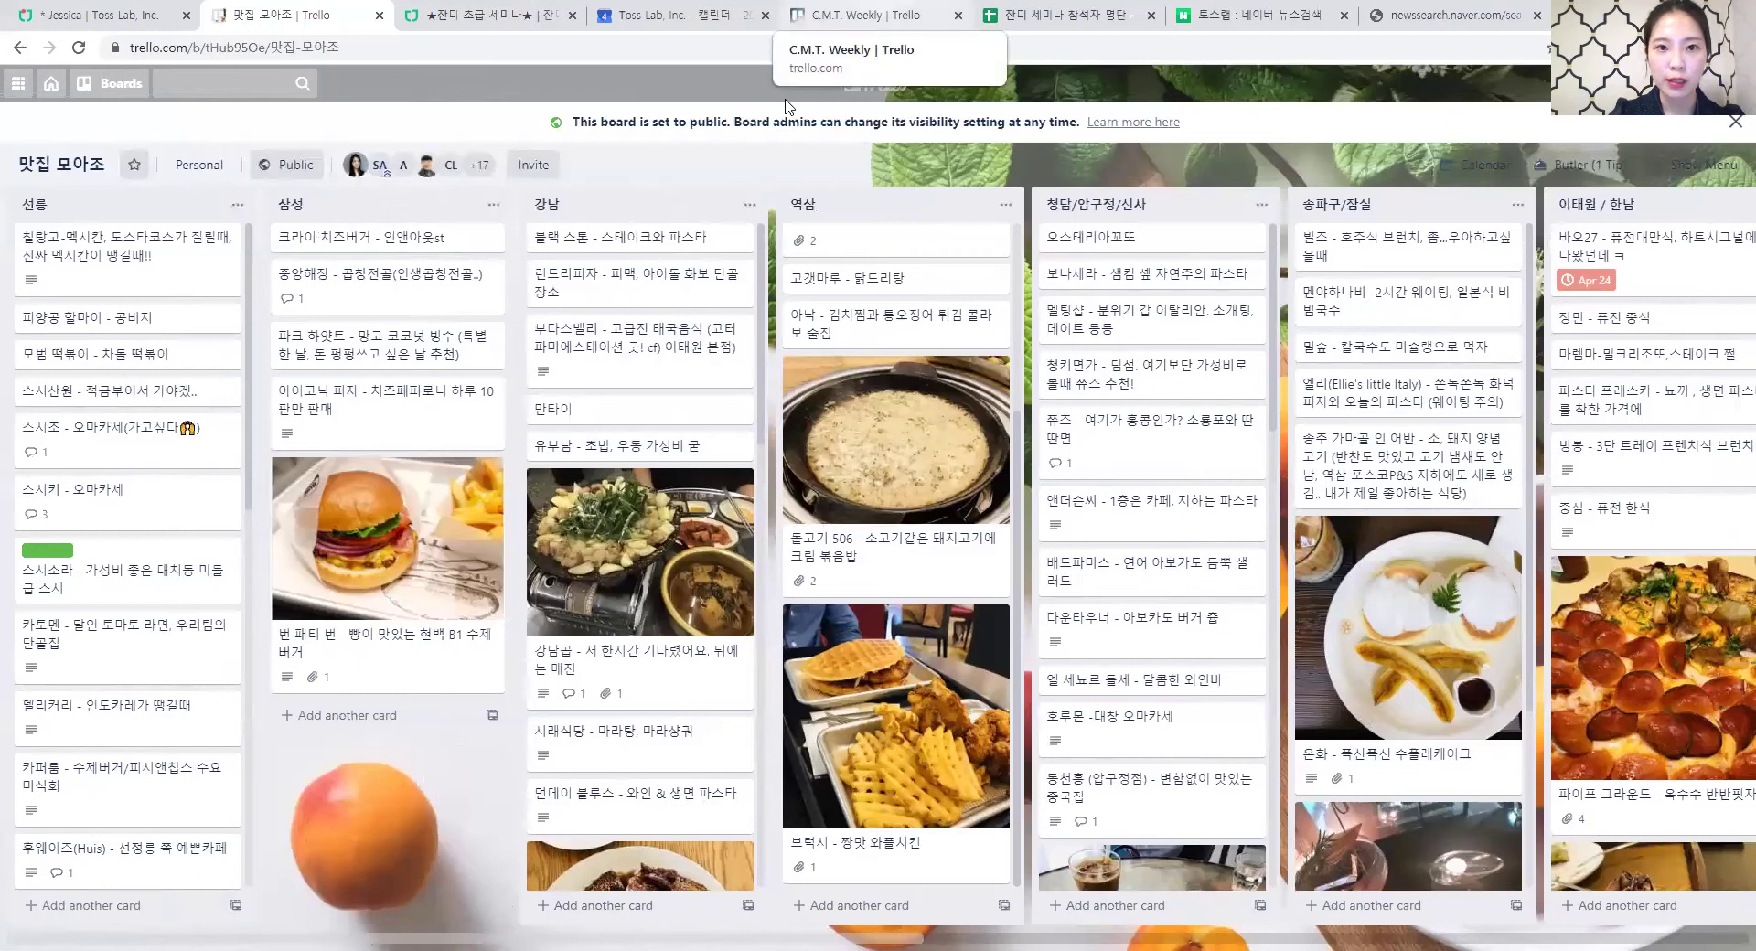
Switch to the C.M.T. Weekly board and examine the 200804 초급 세미나 card in its In Progress list, closing it when done.
{"action": "left_click", "coordinate": [823, 16]}
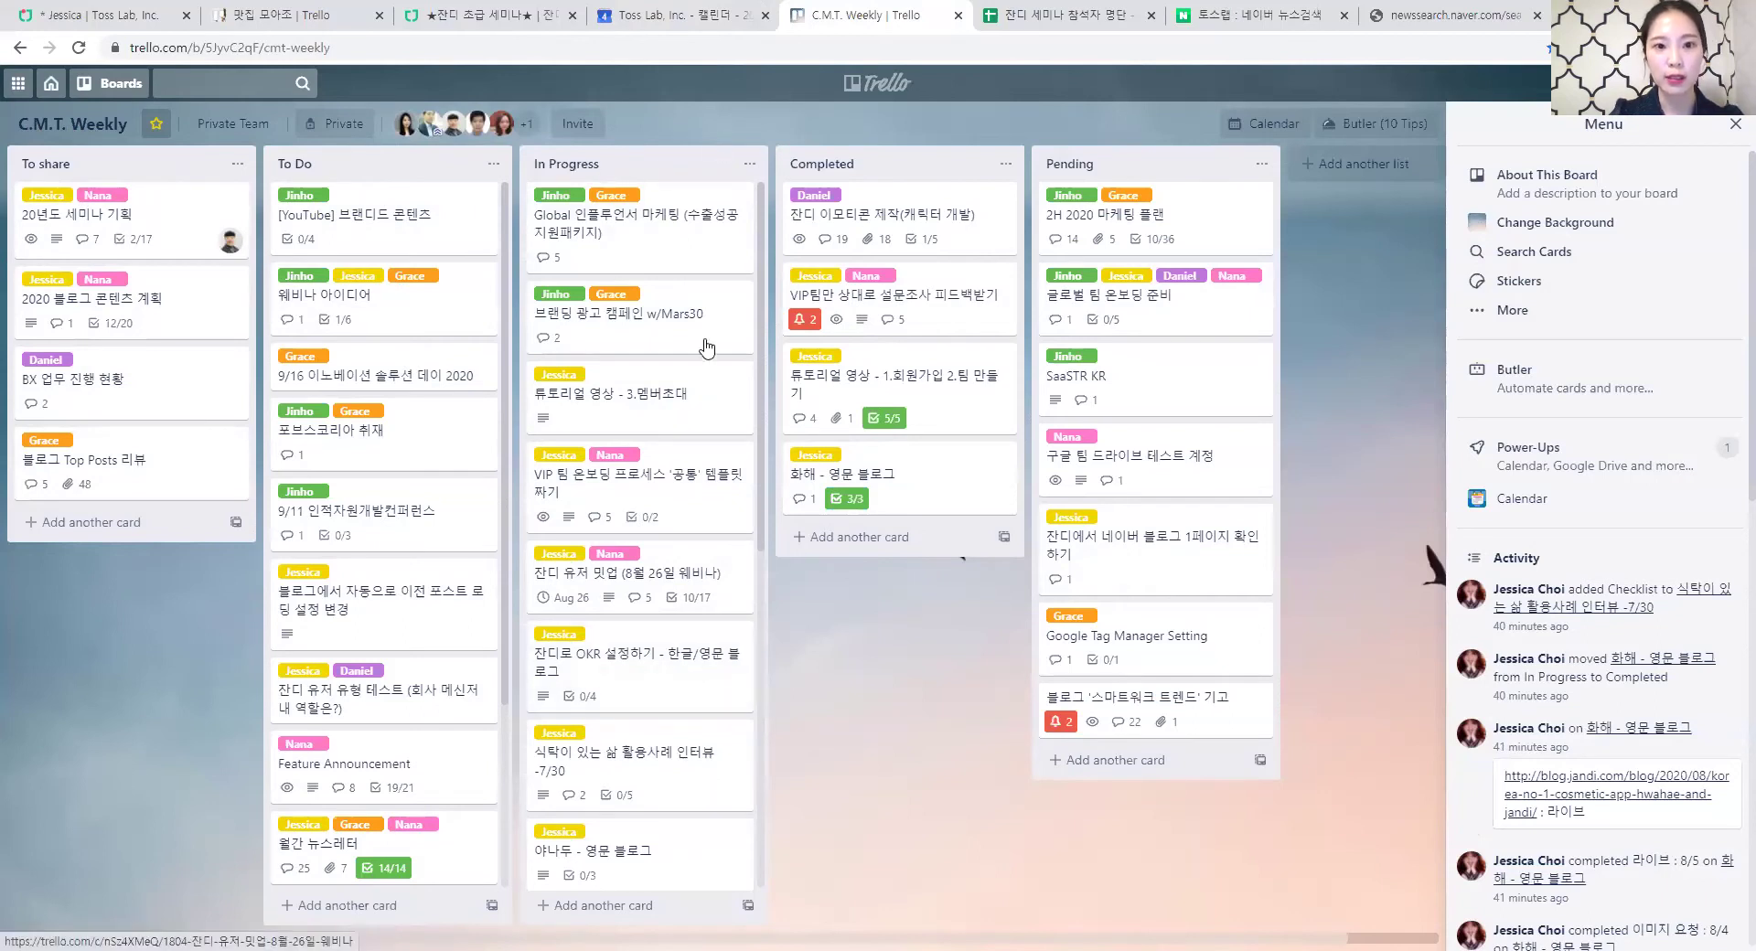
{"action": "scroll", "coordinate": [702, 352], "scroll_direction": "down", "scroll_amount": 5}
{"action": "scroll", "coordinate": [698, 365], "scroll_direction": "down", "scroll_amount": 2}
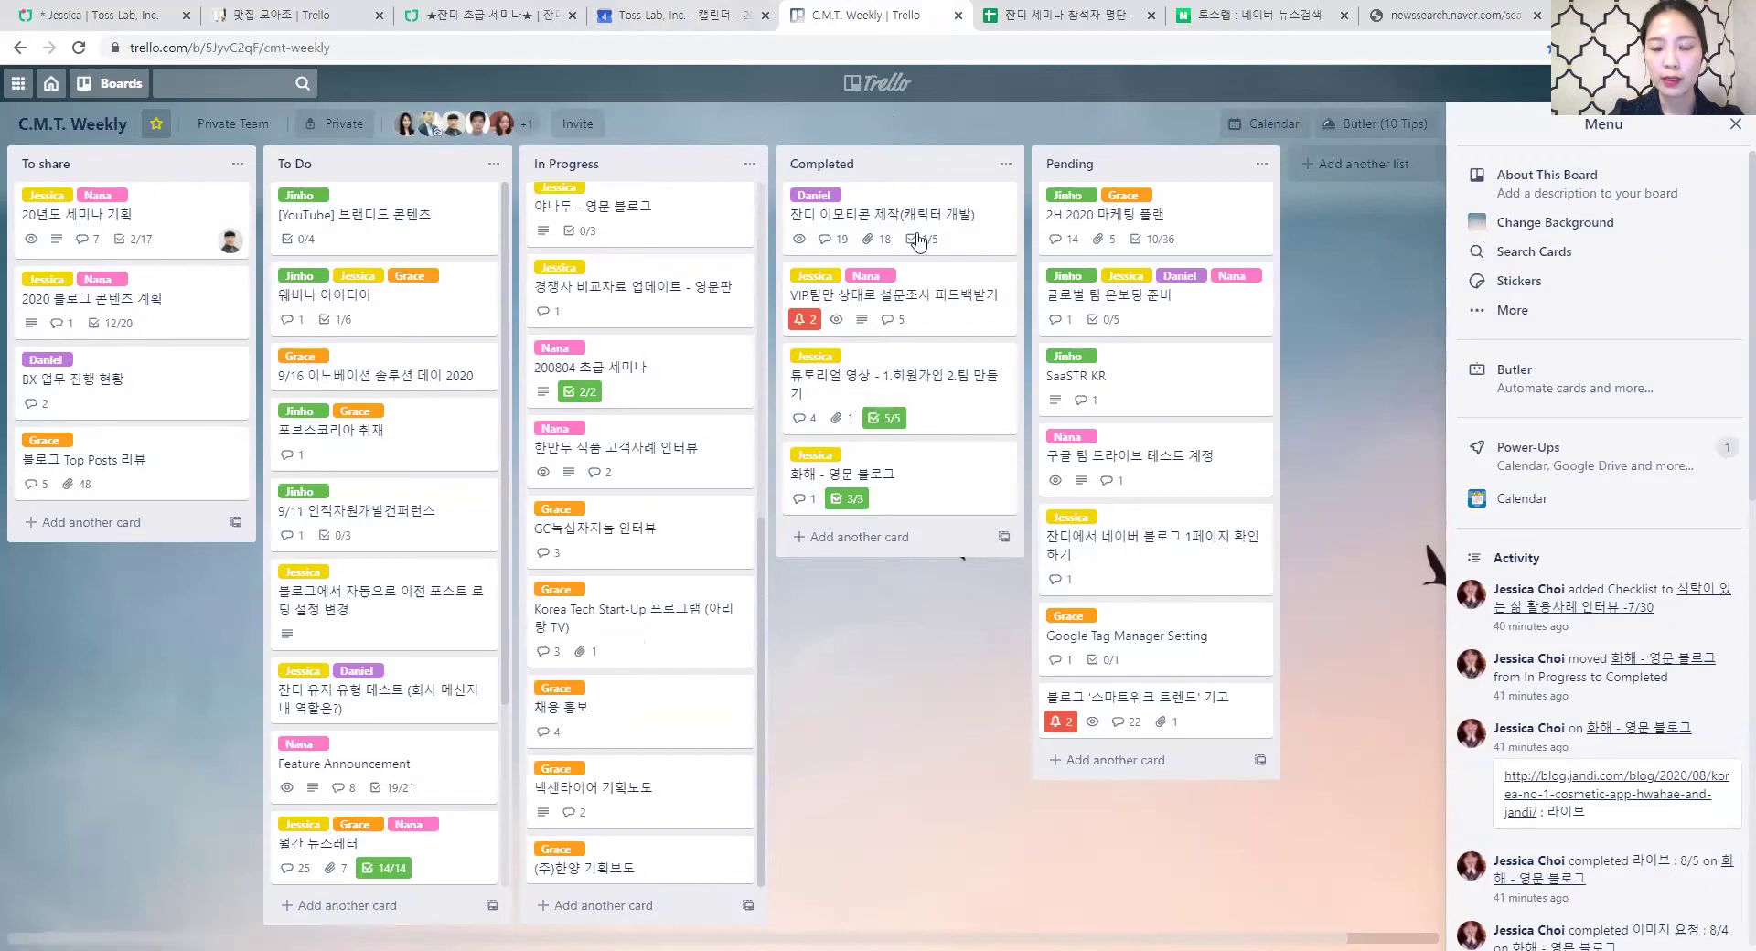
{"action": "left_click", "coordinate": [608, 373]}
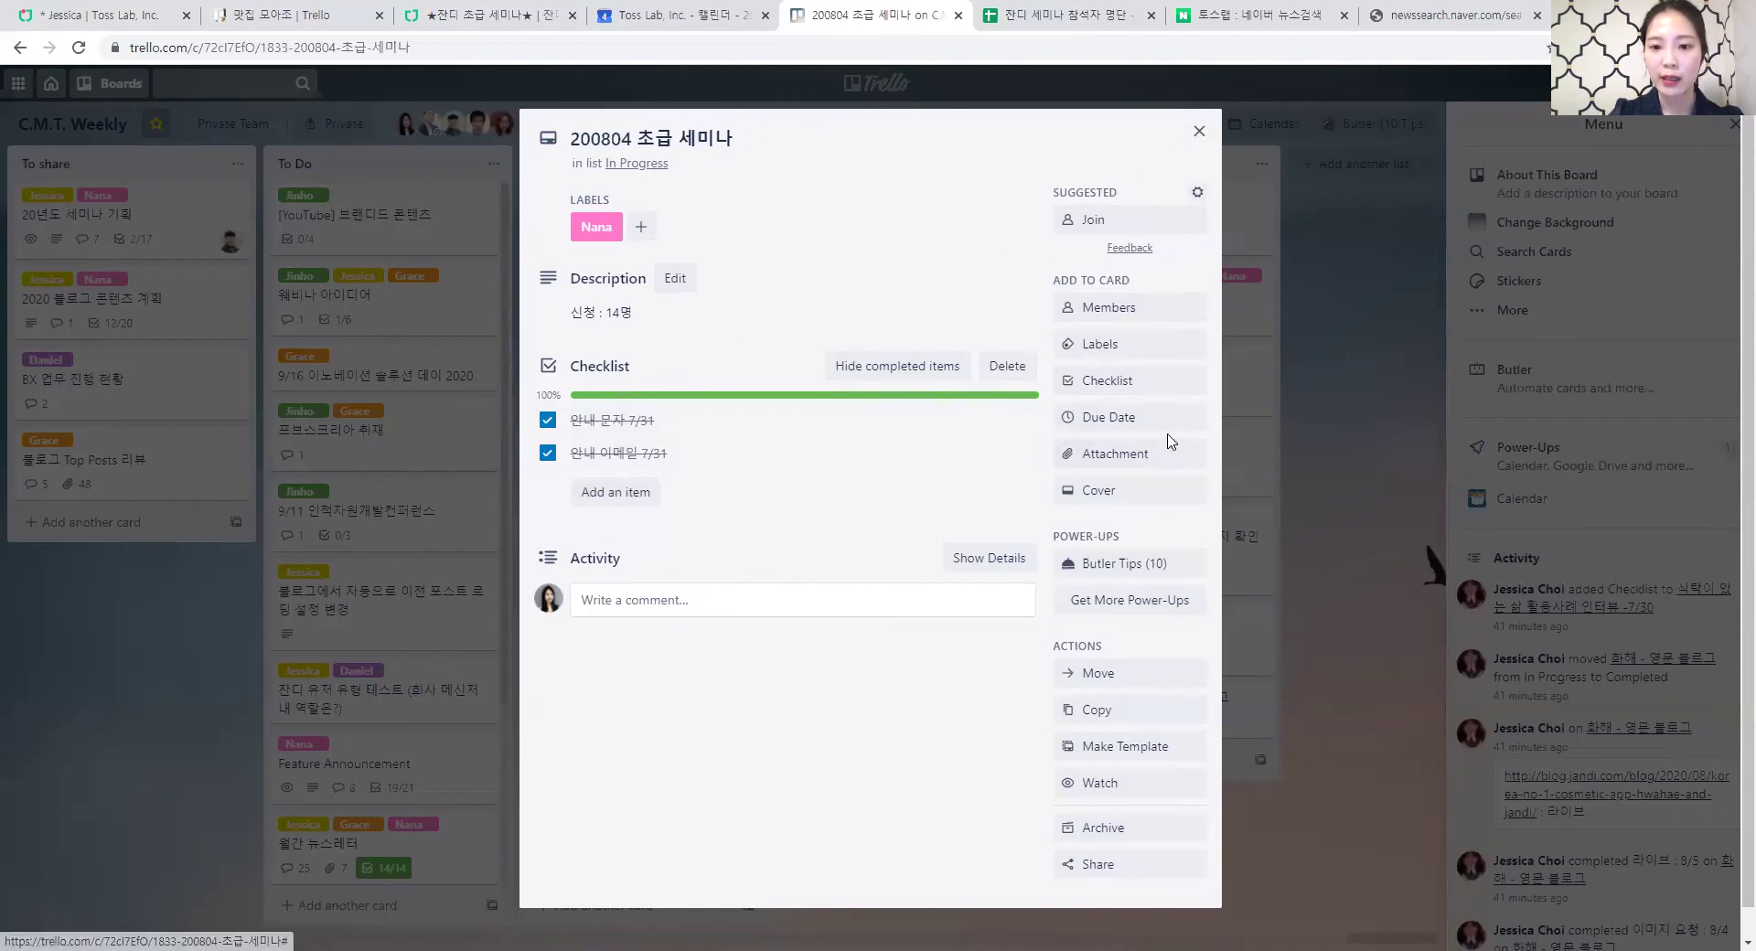
{"action": "left_click", "coordinate": [1199, 130]}
Collapse the card labels on the C.M.T. Weekly board to colour bars without names, and hide the board menu.
{"action": "left_click_drag", "start_coordinate": [625, 393], "coordinate": [640, 439]}
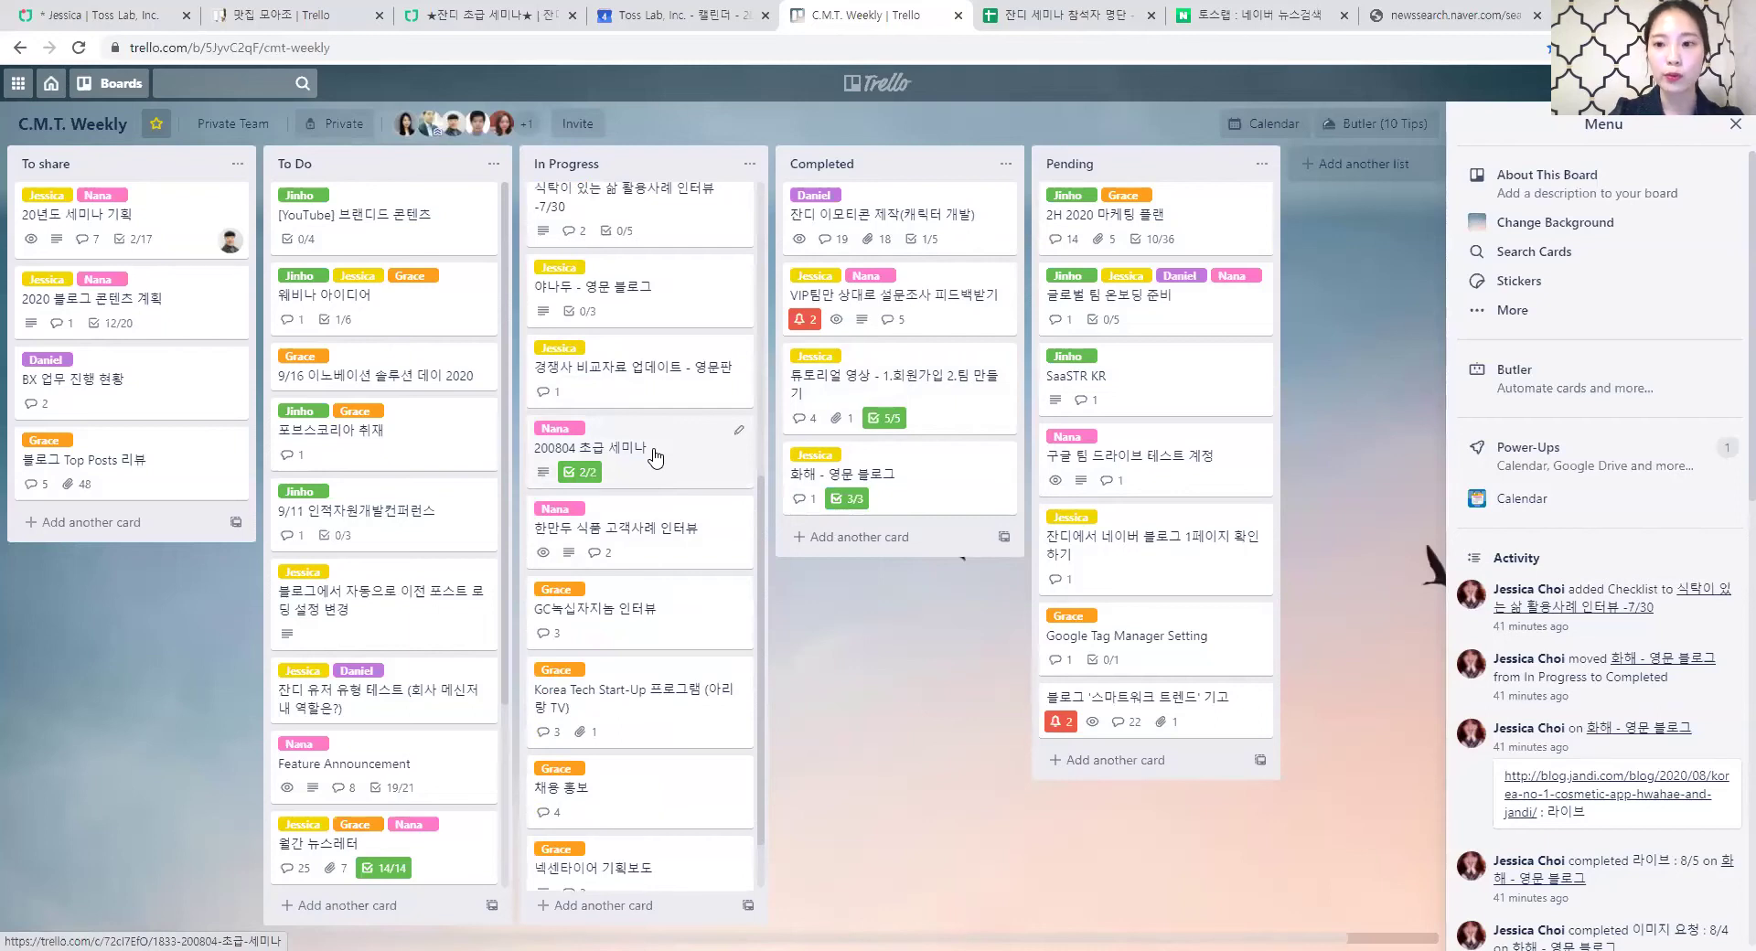
{"action": "left_click", "coordinate": [578, 431]}
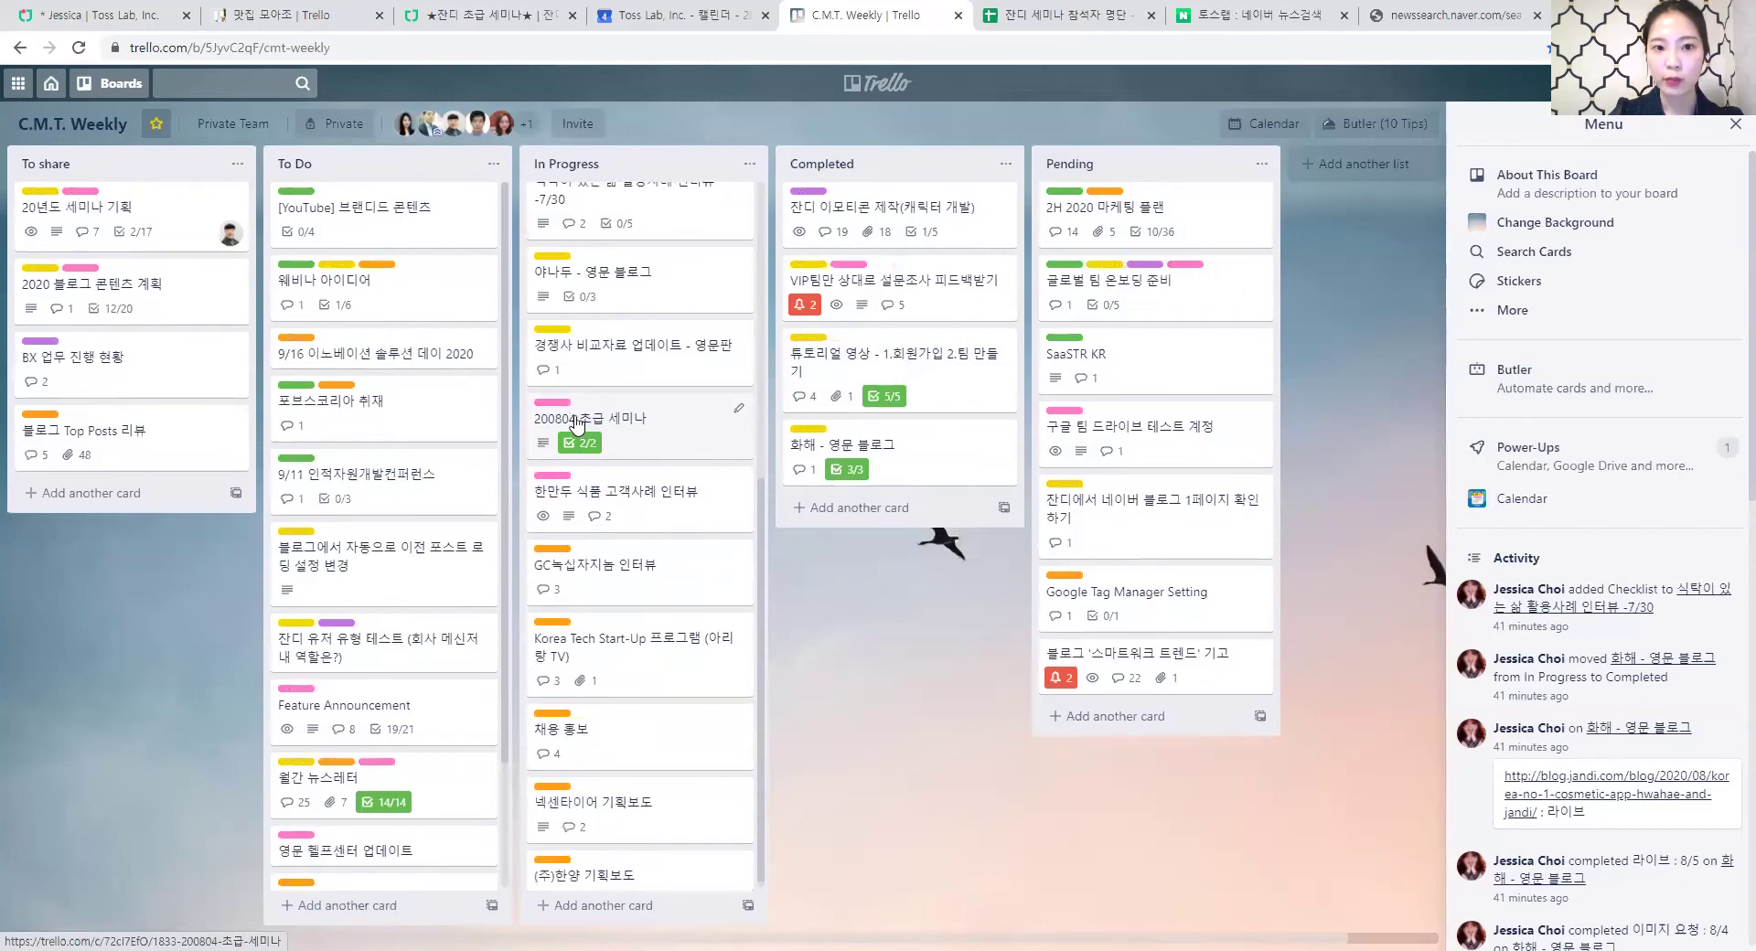
{"action": "left_click", "coordinate": [553, 414]}
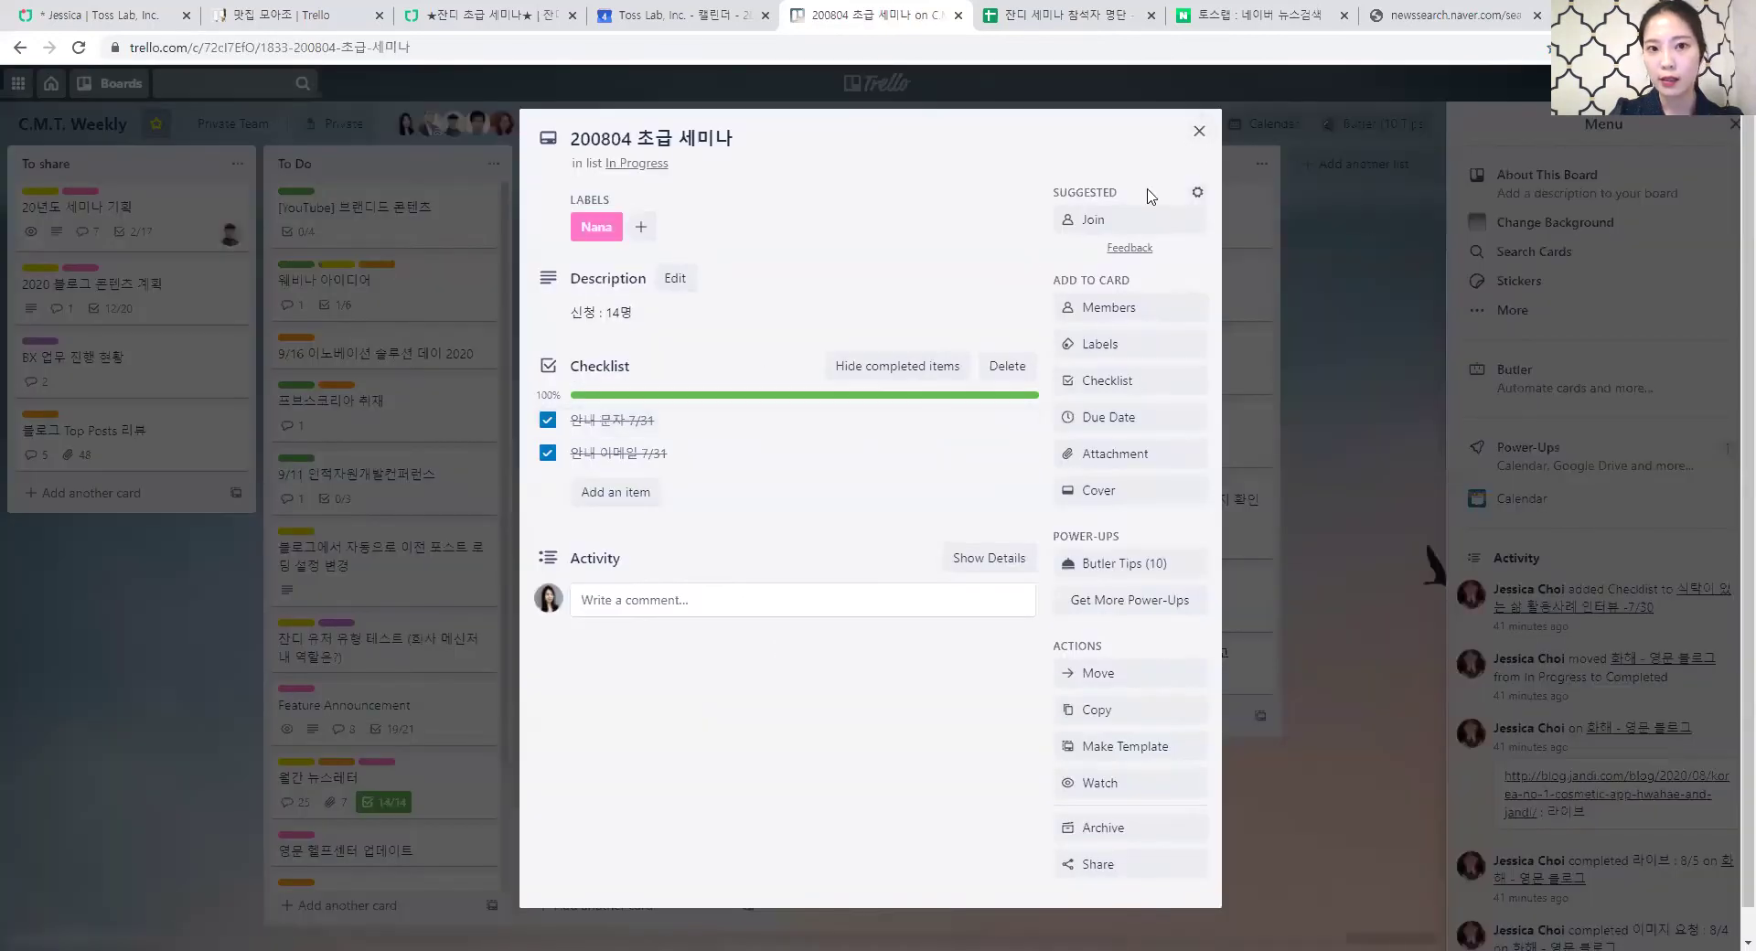
{"action": "left_click", "coordinate": [1199, 133]}
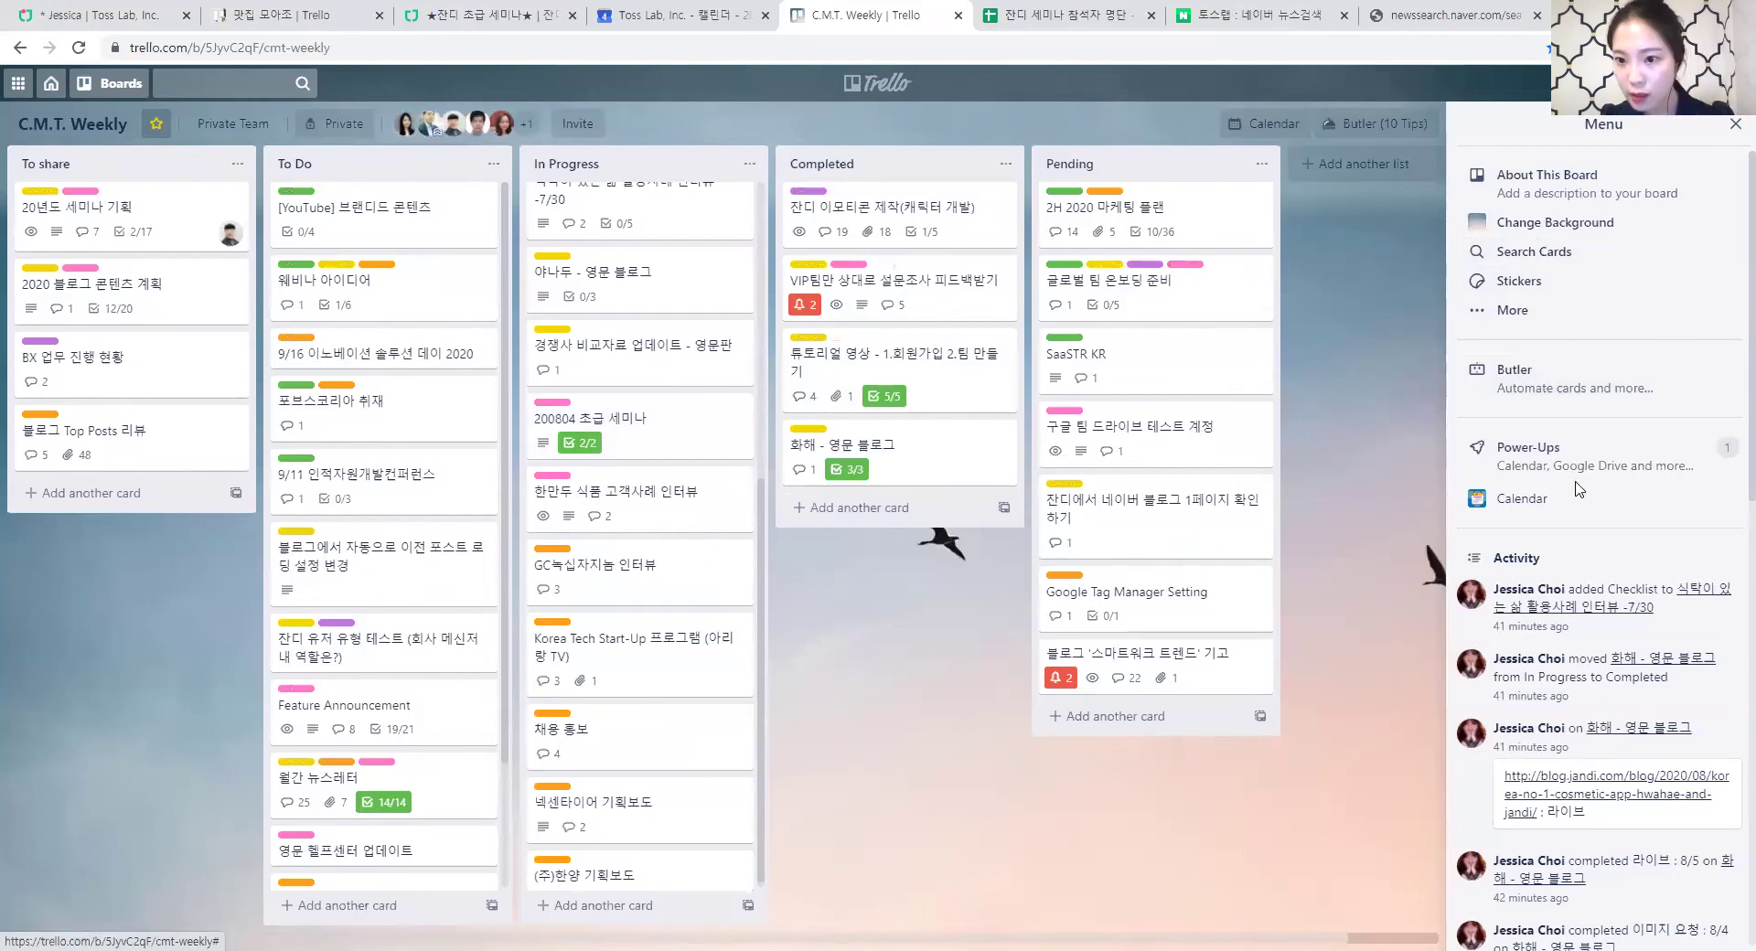
{"action": "key", "text": "Escape"}
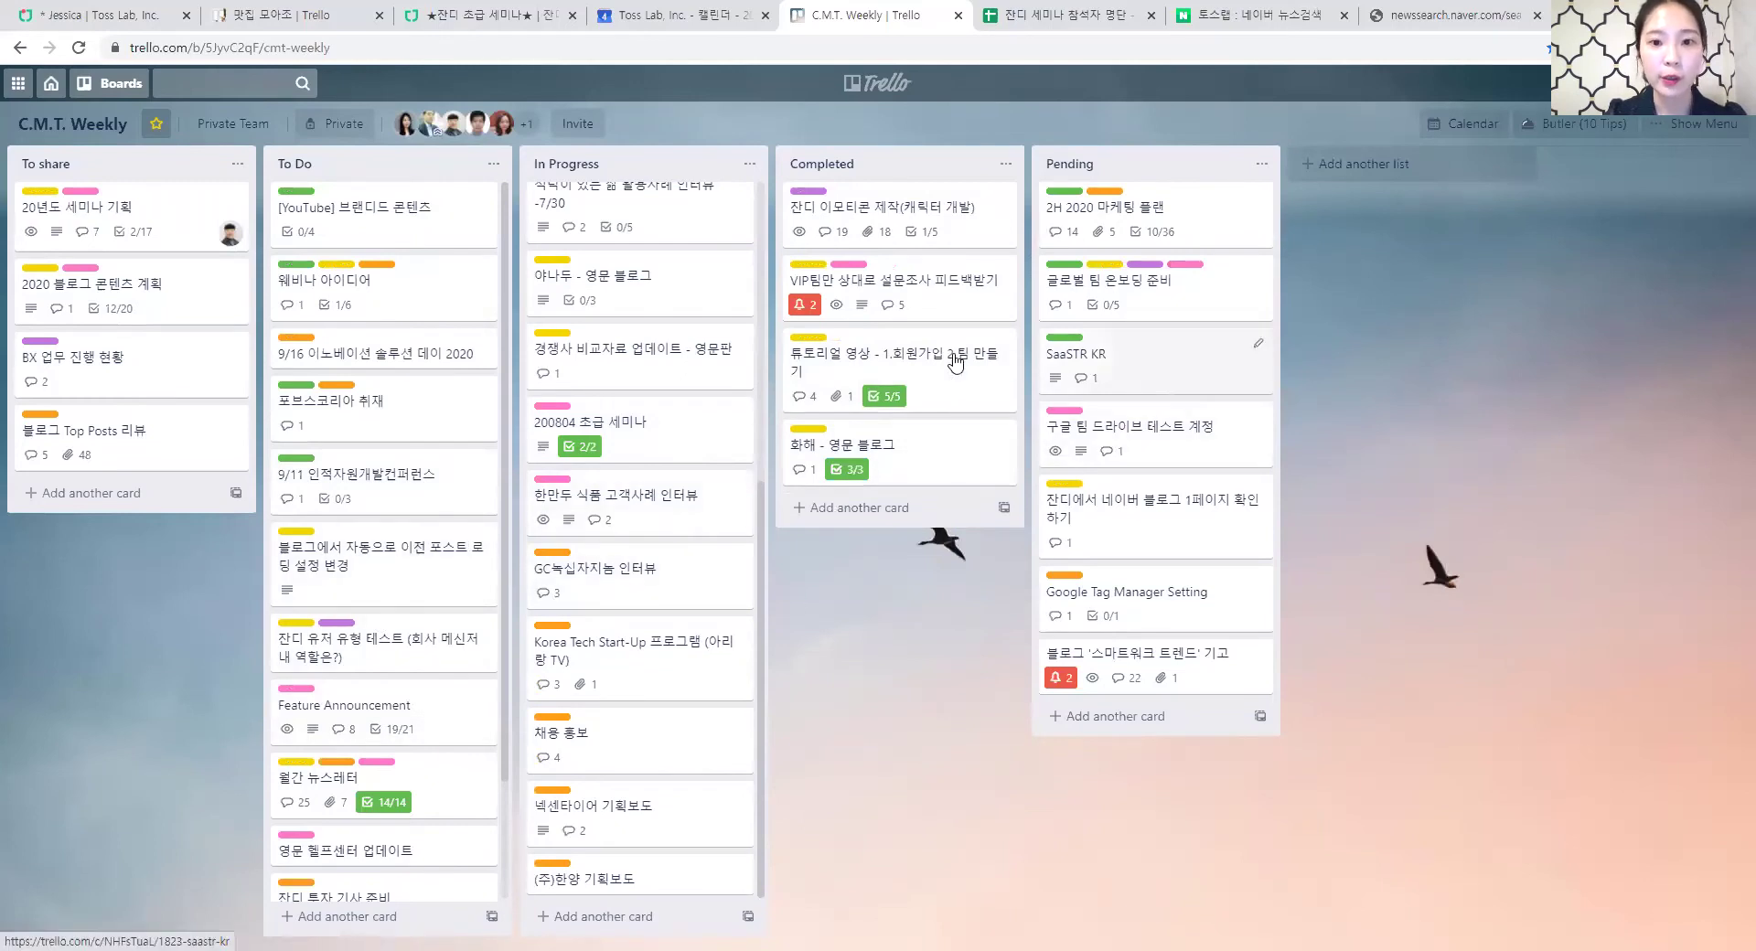
Open the Marketing Contents board and read the 트렐로 카드 생성 규칙 card in its IDEA list, closing it when done.
{"action": "left_click", "coordinate": [95, 94]}
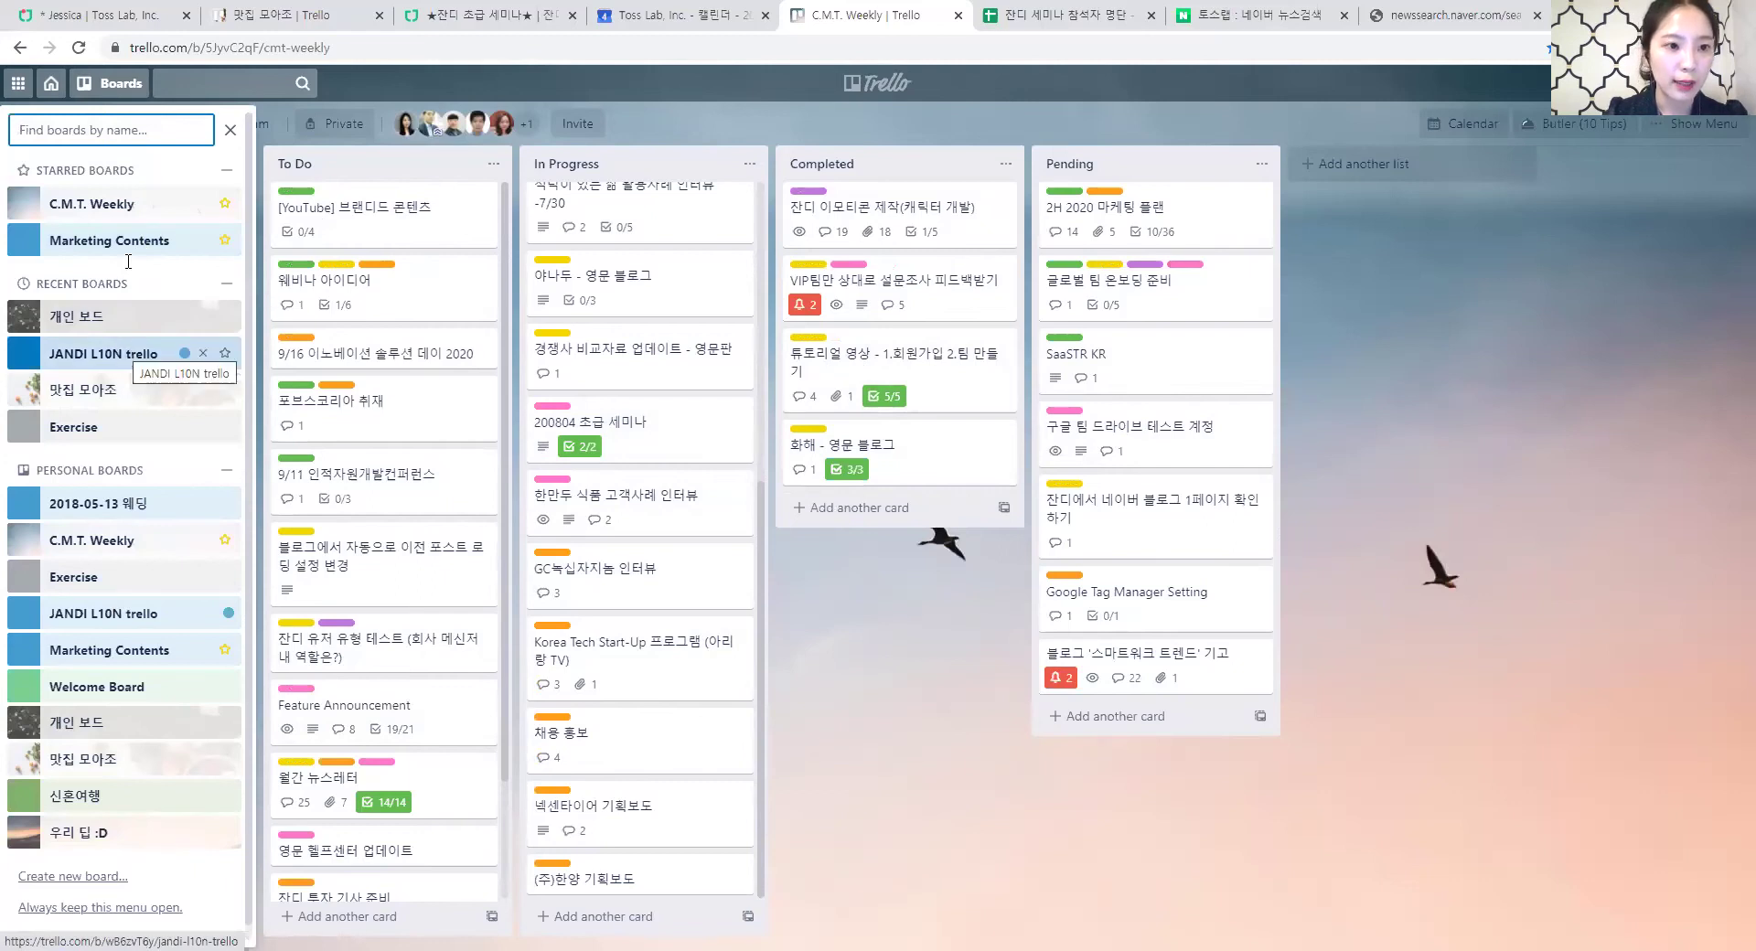
{"action": "left_click", "coordinate": [128, 243]}
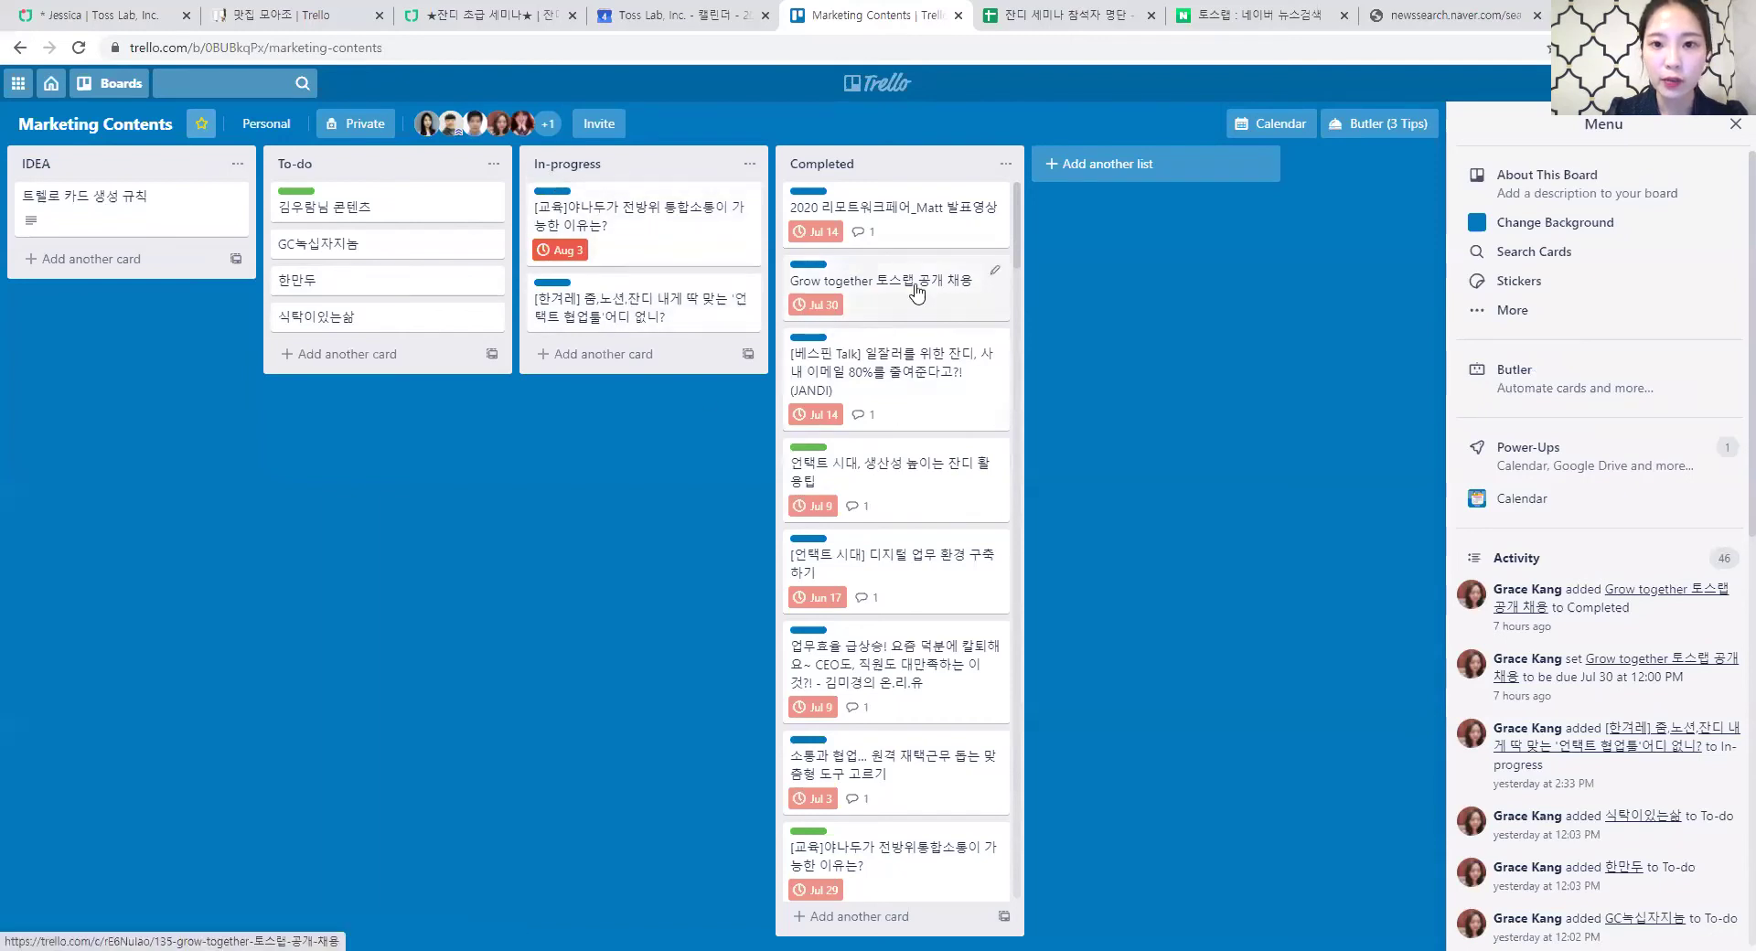
{"action": "scroll", "coordinate": [896, 384], "scroll_direction": "down", "scroll_amount": 8}
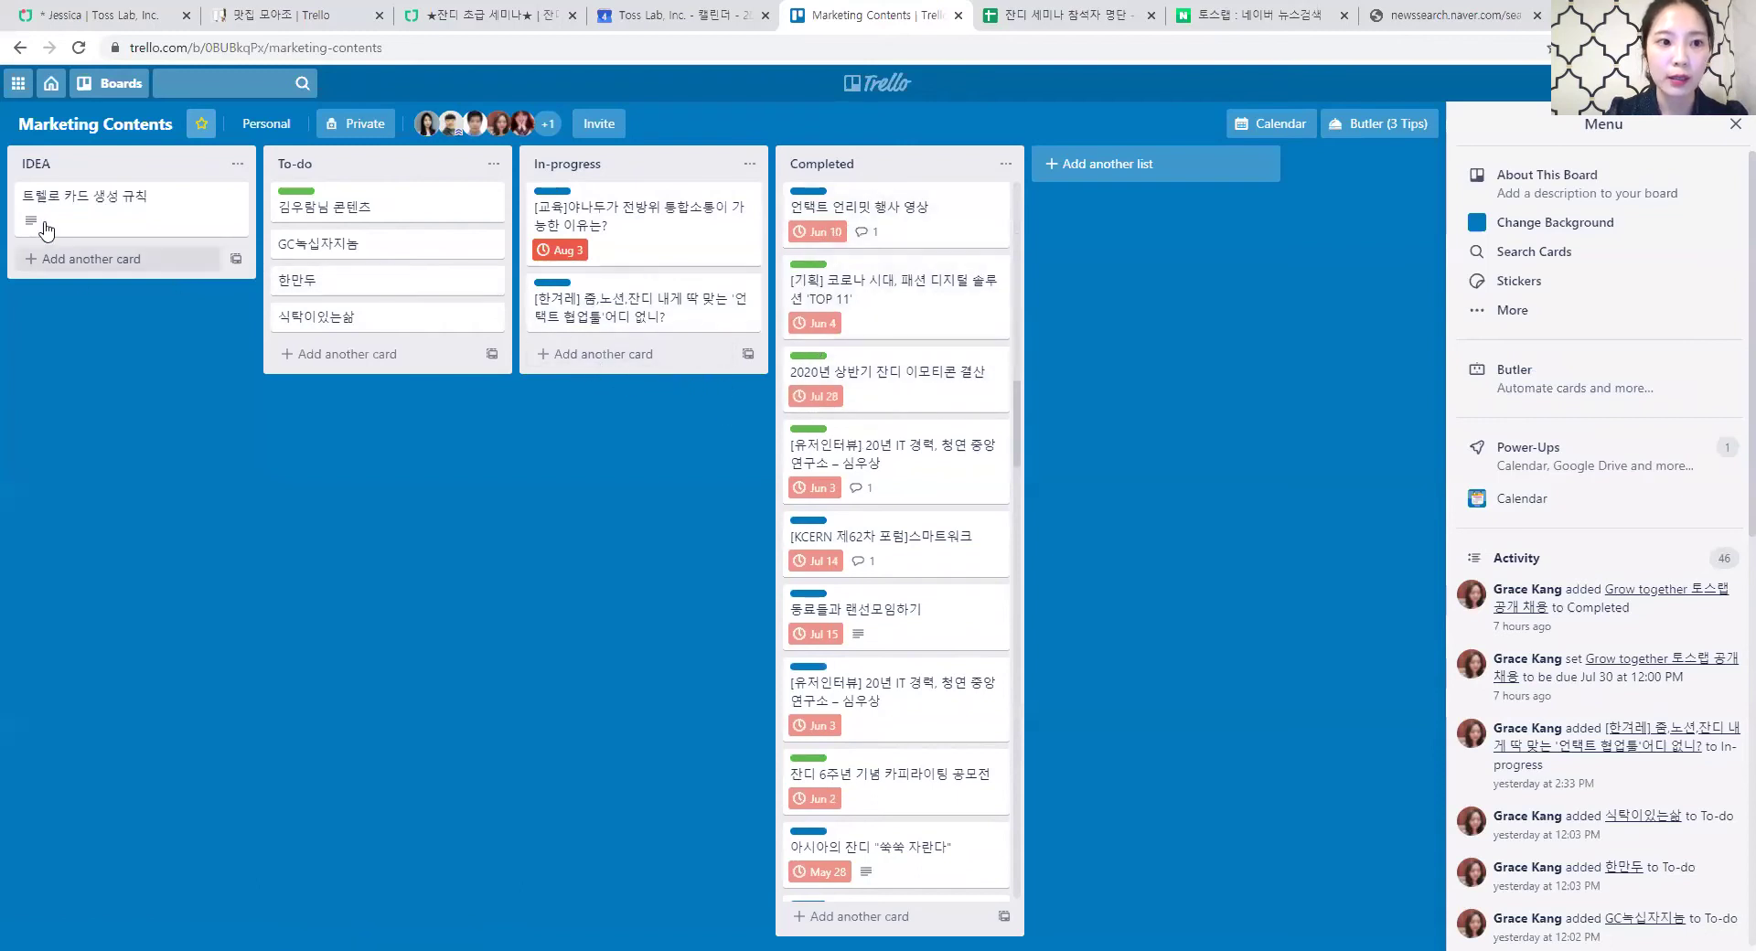
{"action": "left_click", "coordinate": [106, 203]}
{"action": "scroll", "coordinate": [914, 393], "scroll_direction": "down", "scroll_amount": 2}
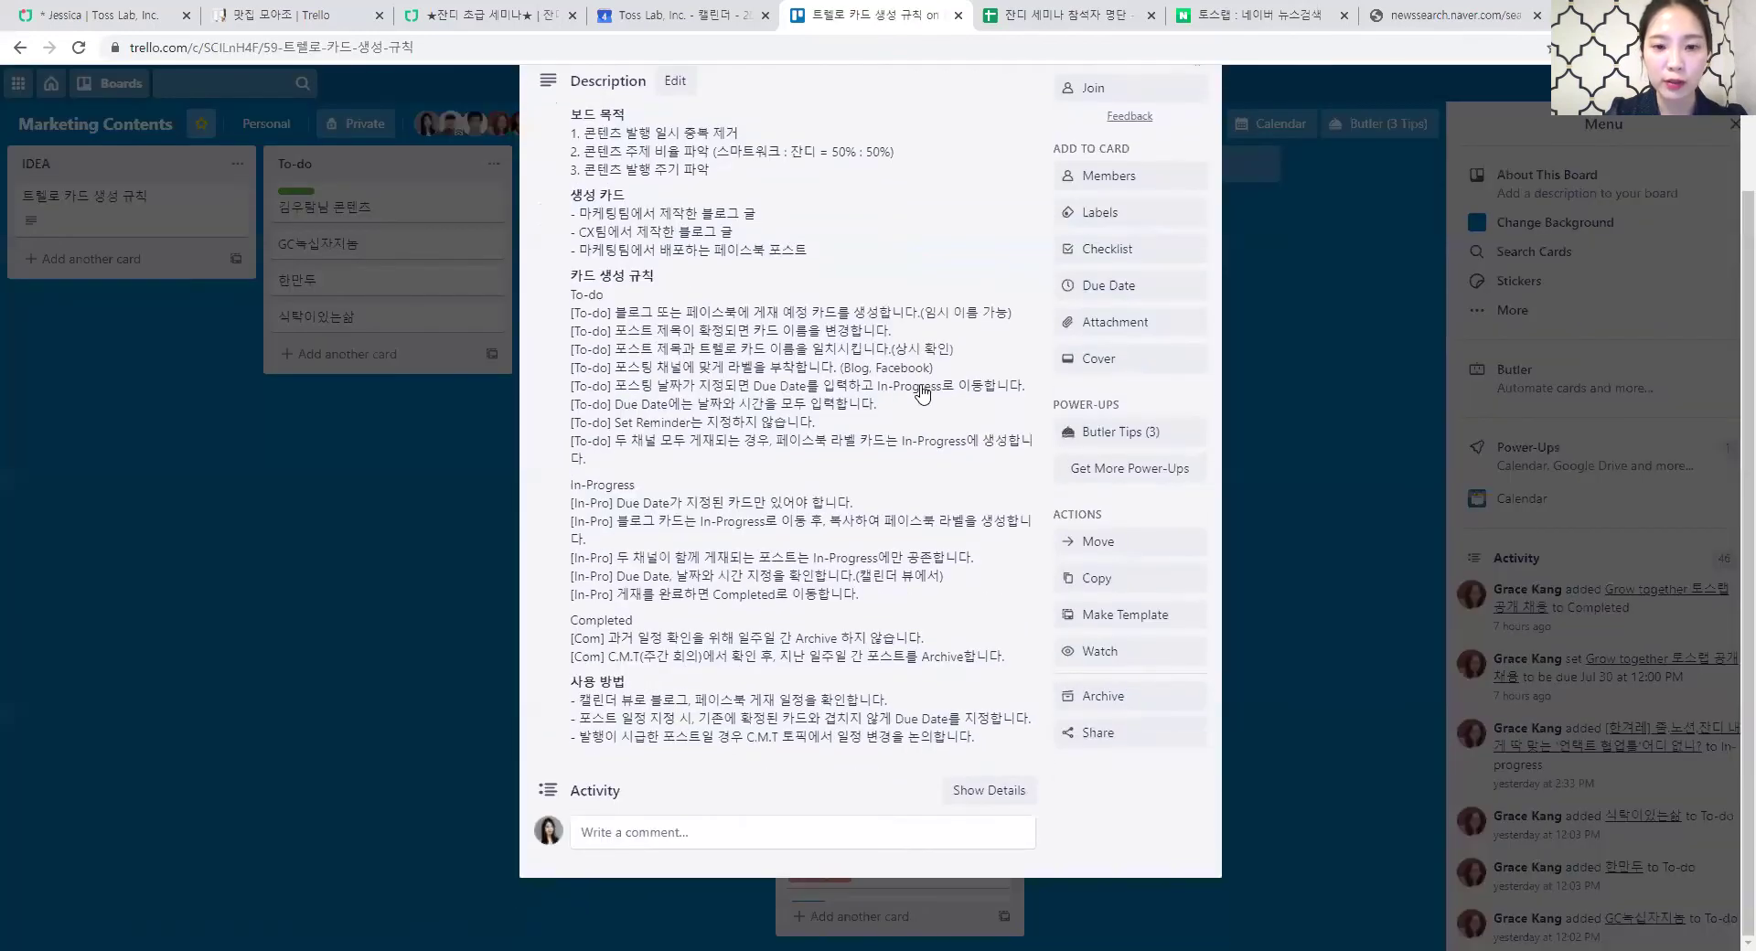
{"action": "scroll", "coordinate": [914, 393], "scroll_direction": "up", "scroll_amount": 2}
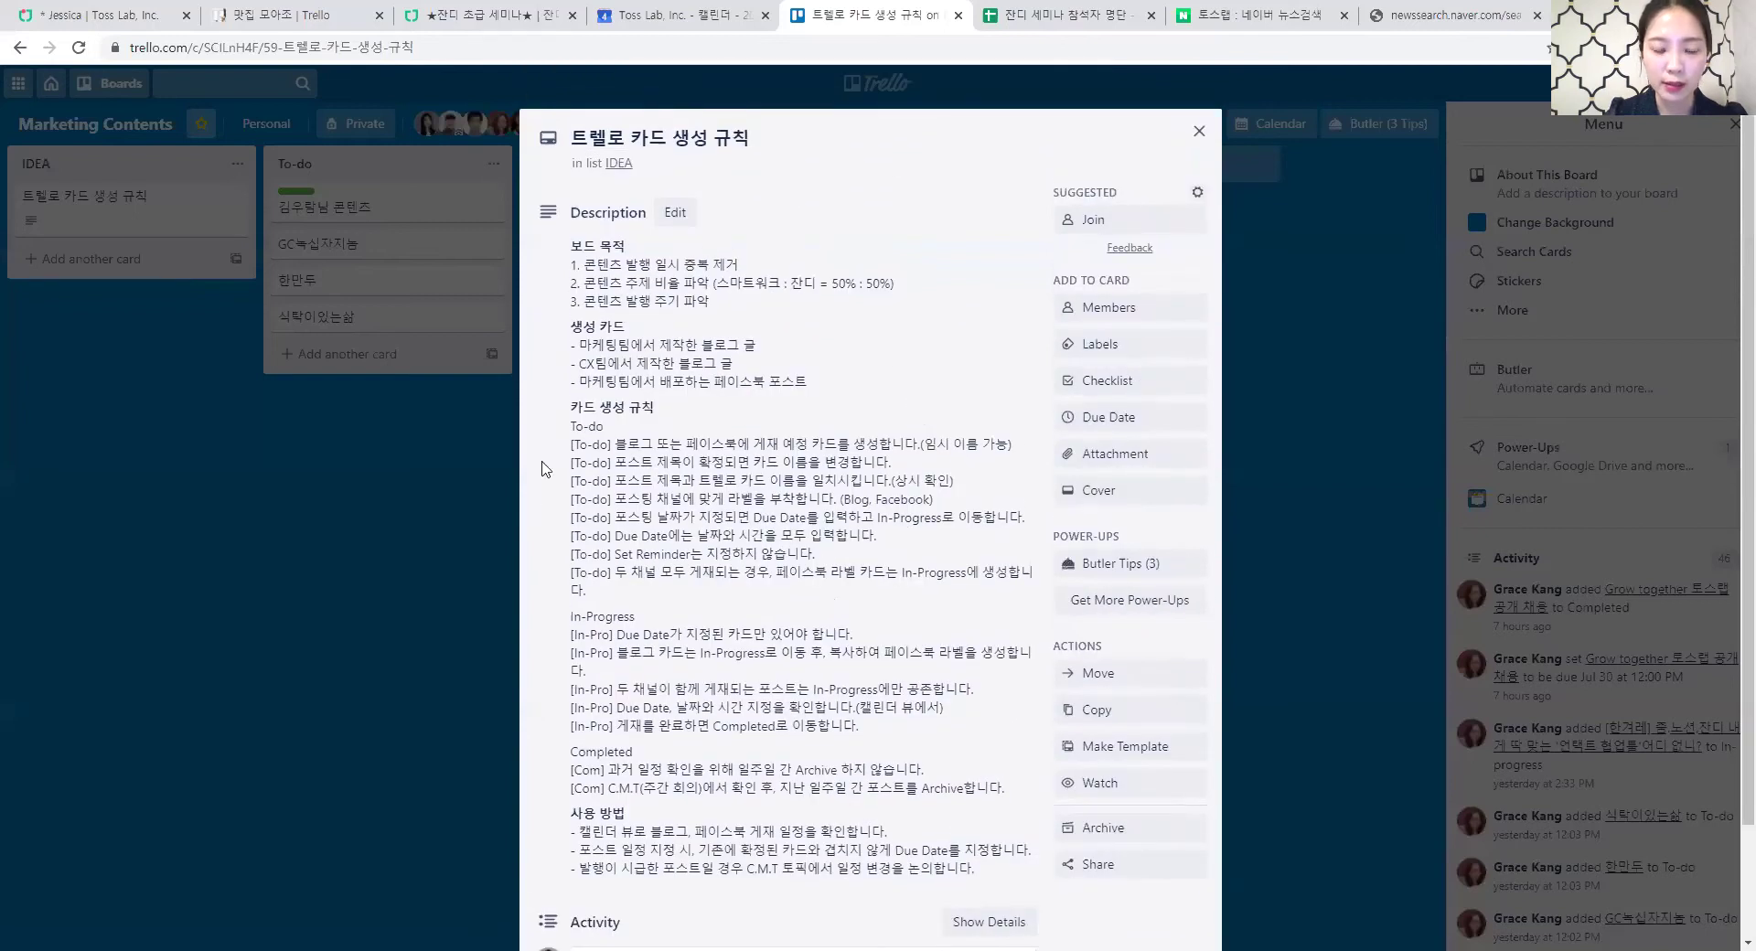
{"action": "left_click", "coordinate": [1198, 136]}
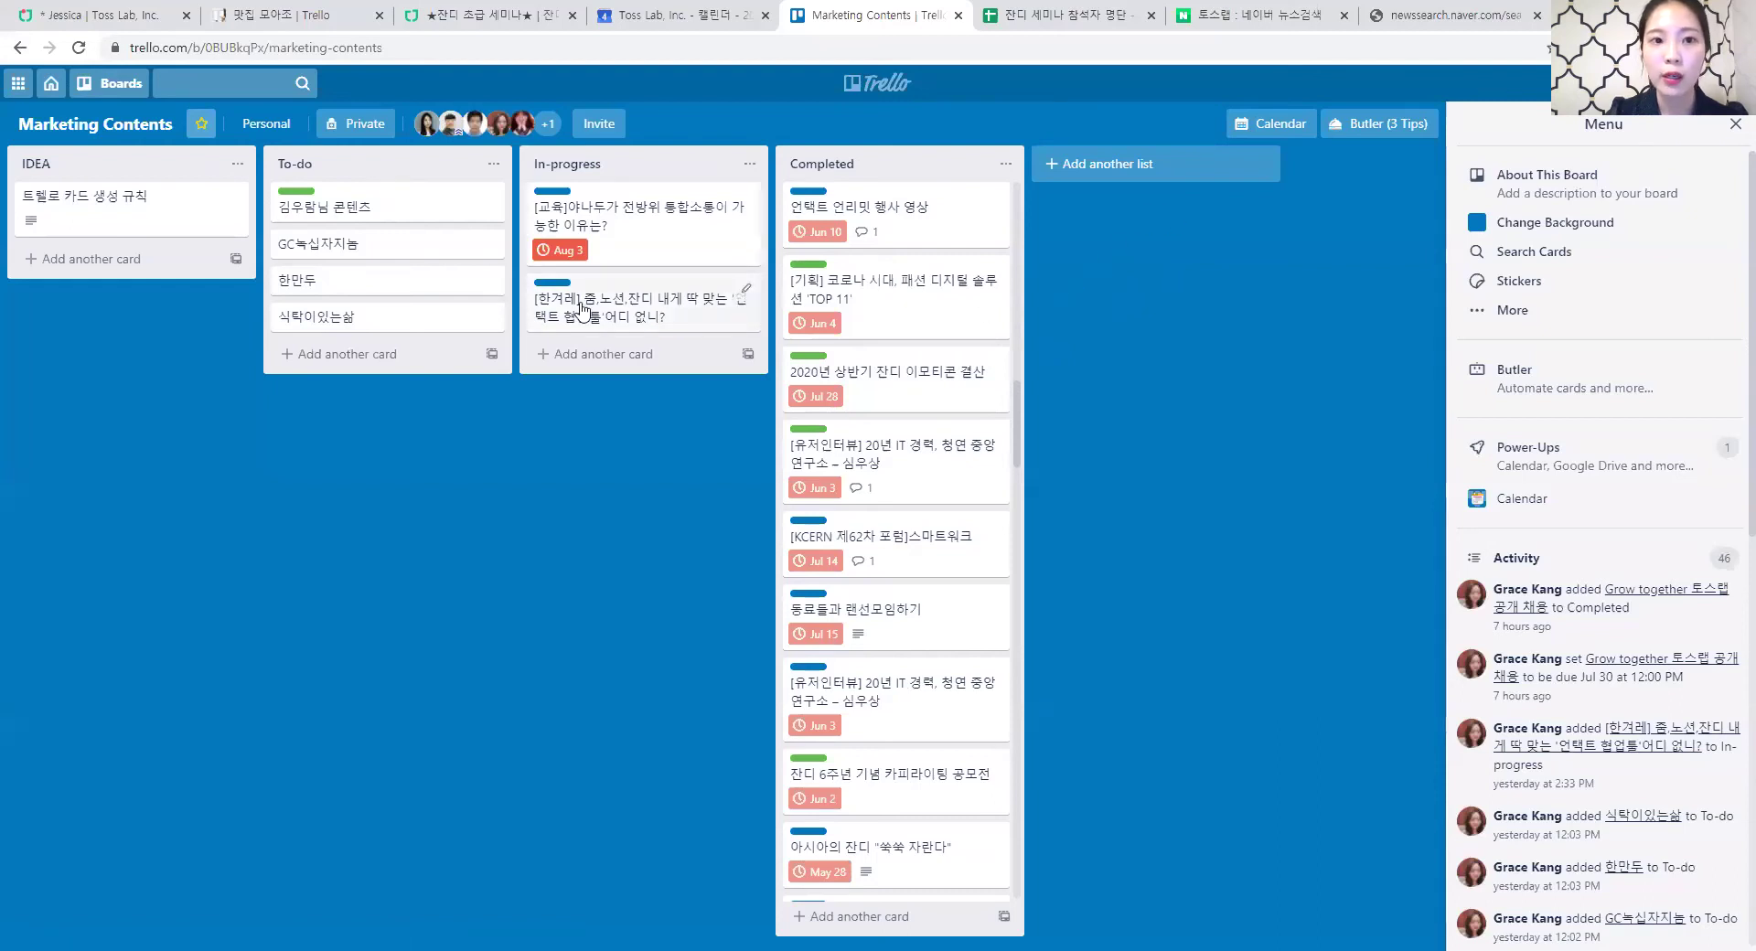
Show the Marketing Contents board as a monthly calendar and examine the posts scheduled from June to August 2020.
{"action": "left_click", "coordinate": [1283, 131]}
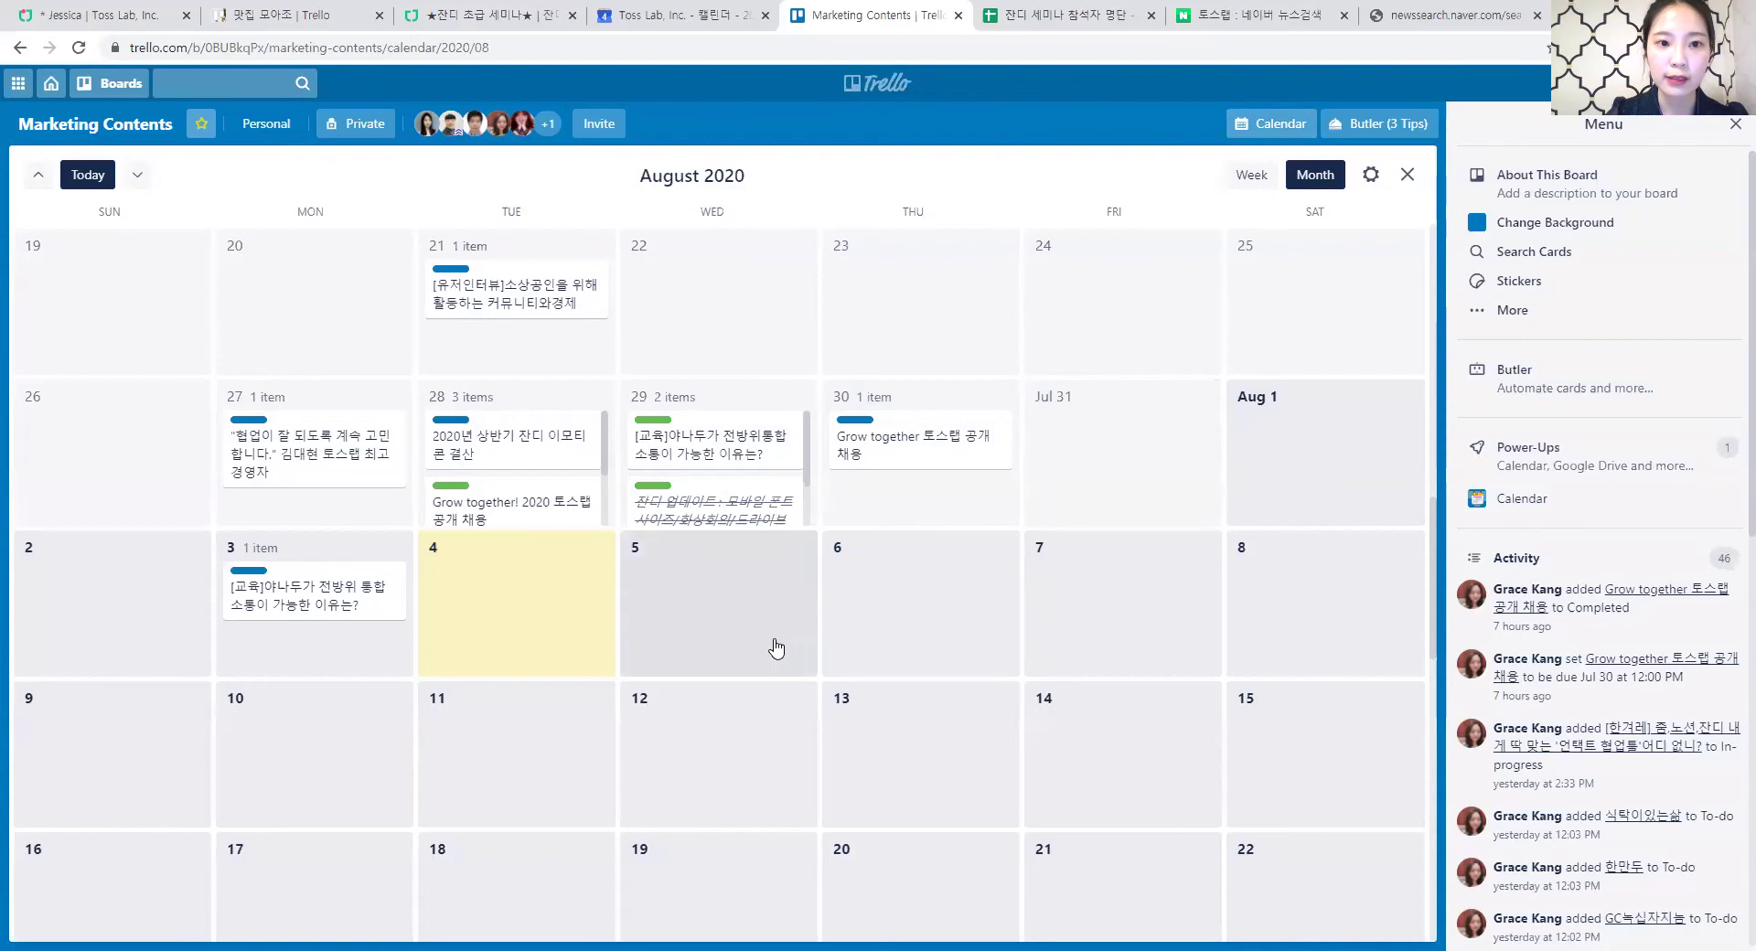
{"action": "scroll", "coordinate": [718, 645], "scroll_direction": "up", "scroll_amount": 3}
{"action": "scroll", "coordinate": [719, 651], "scroll_direction": "up", "scroll_amount": 5}
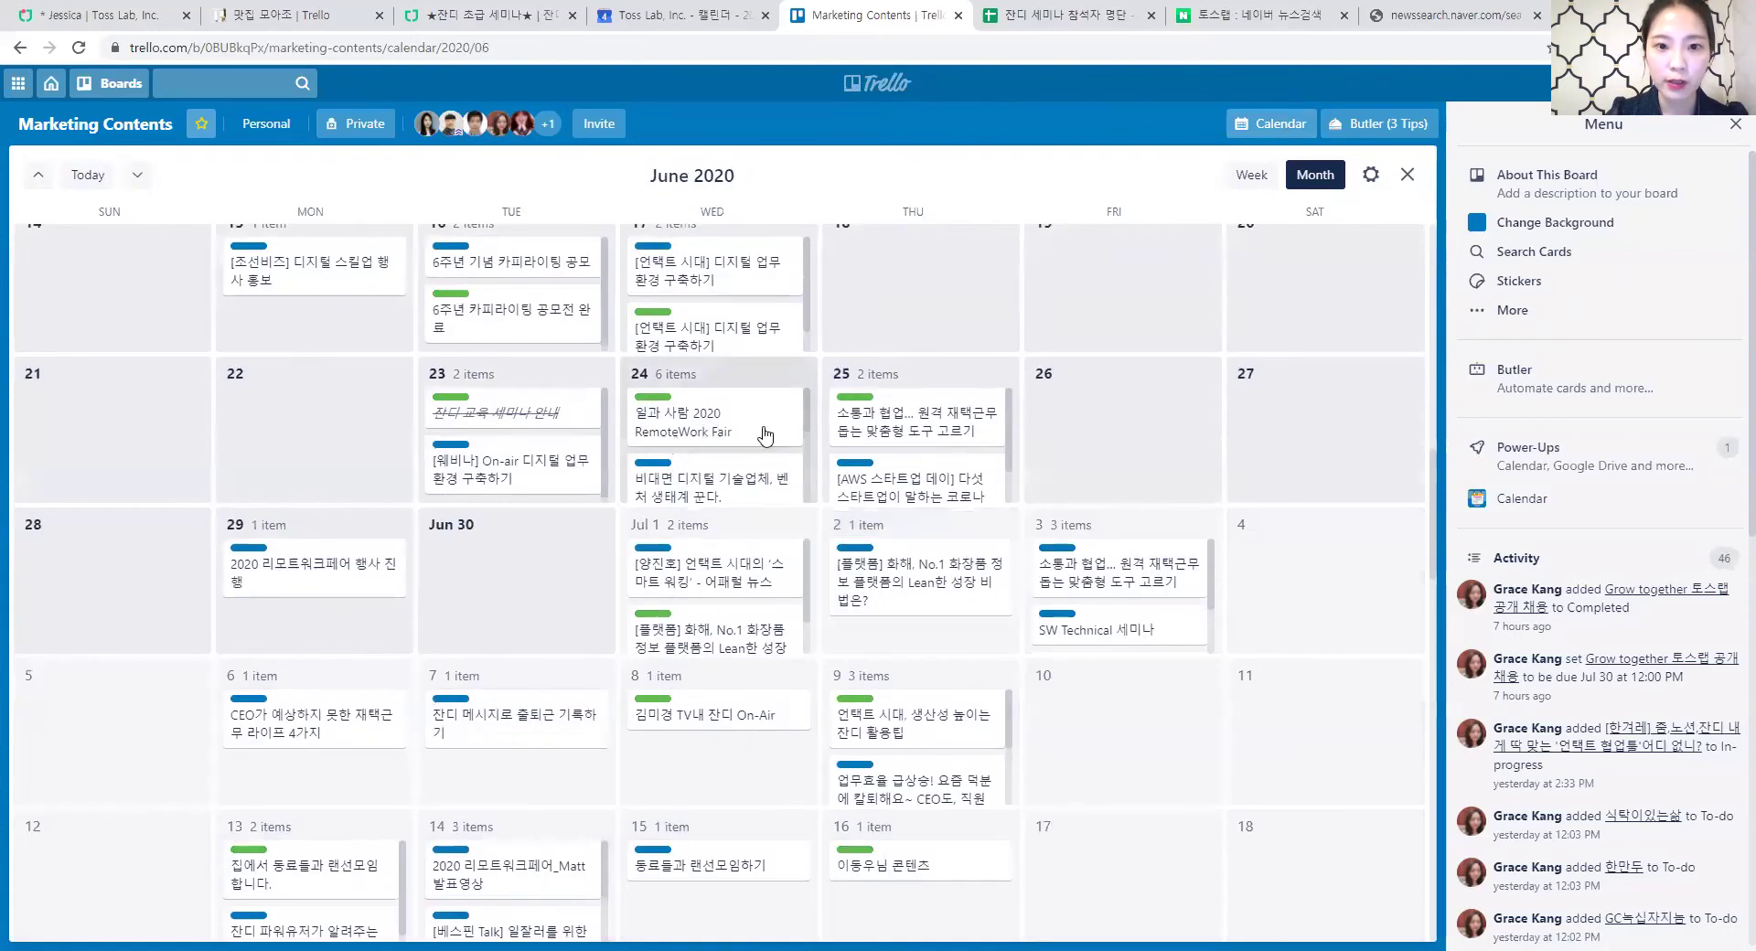
{"action": "scroll", "coordinate": [764, 437], "scroll_direction": "down", "scroll_amount": 3}
{"action": "scroll", "coordinate": [720, 559], "scroll_direction": "down", "scroll_amount": 5}
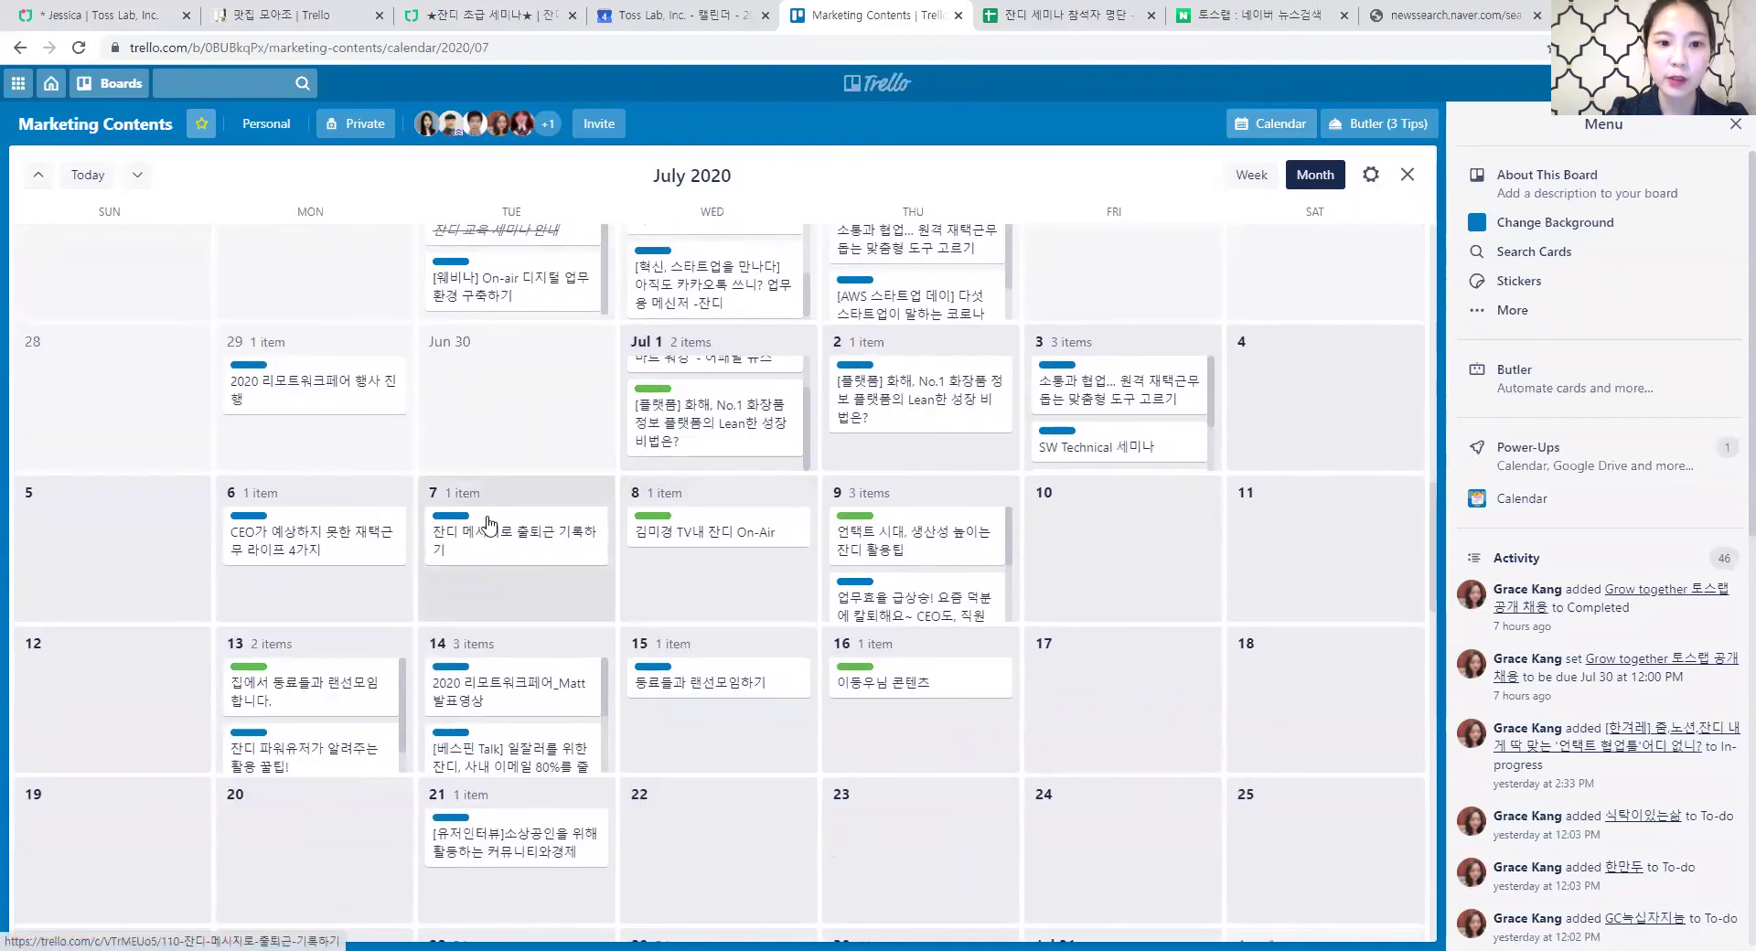
Show the label names on the calendar's cards, check the July and August posts by channel, and close the calendar view.
{"action": "left_click", "coordinate": [453, 516]}
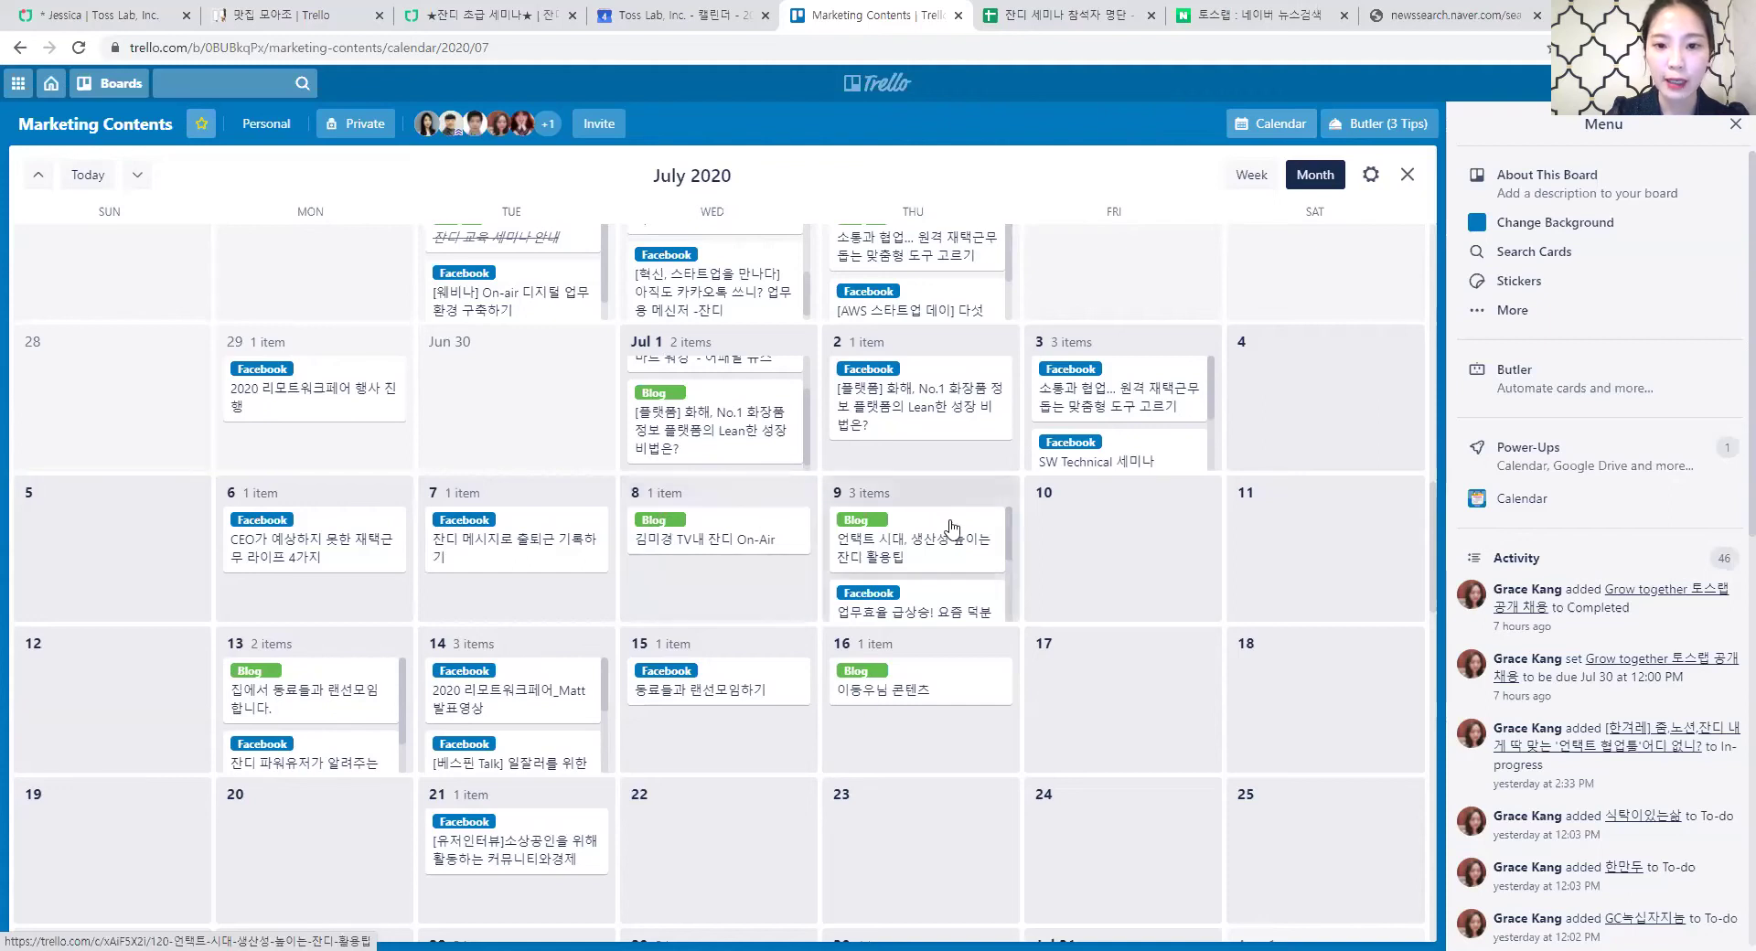
{"action": "scroll", "coordinate": [951, 526], "scroll_direction": "down", "scroll_amount": 2}
{"action": "scroll", "coordinate": [973, 559], "scroll_direction": "down", "scroll_amount": 5}
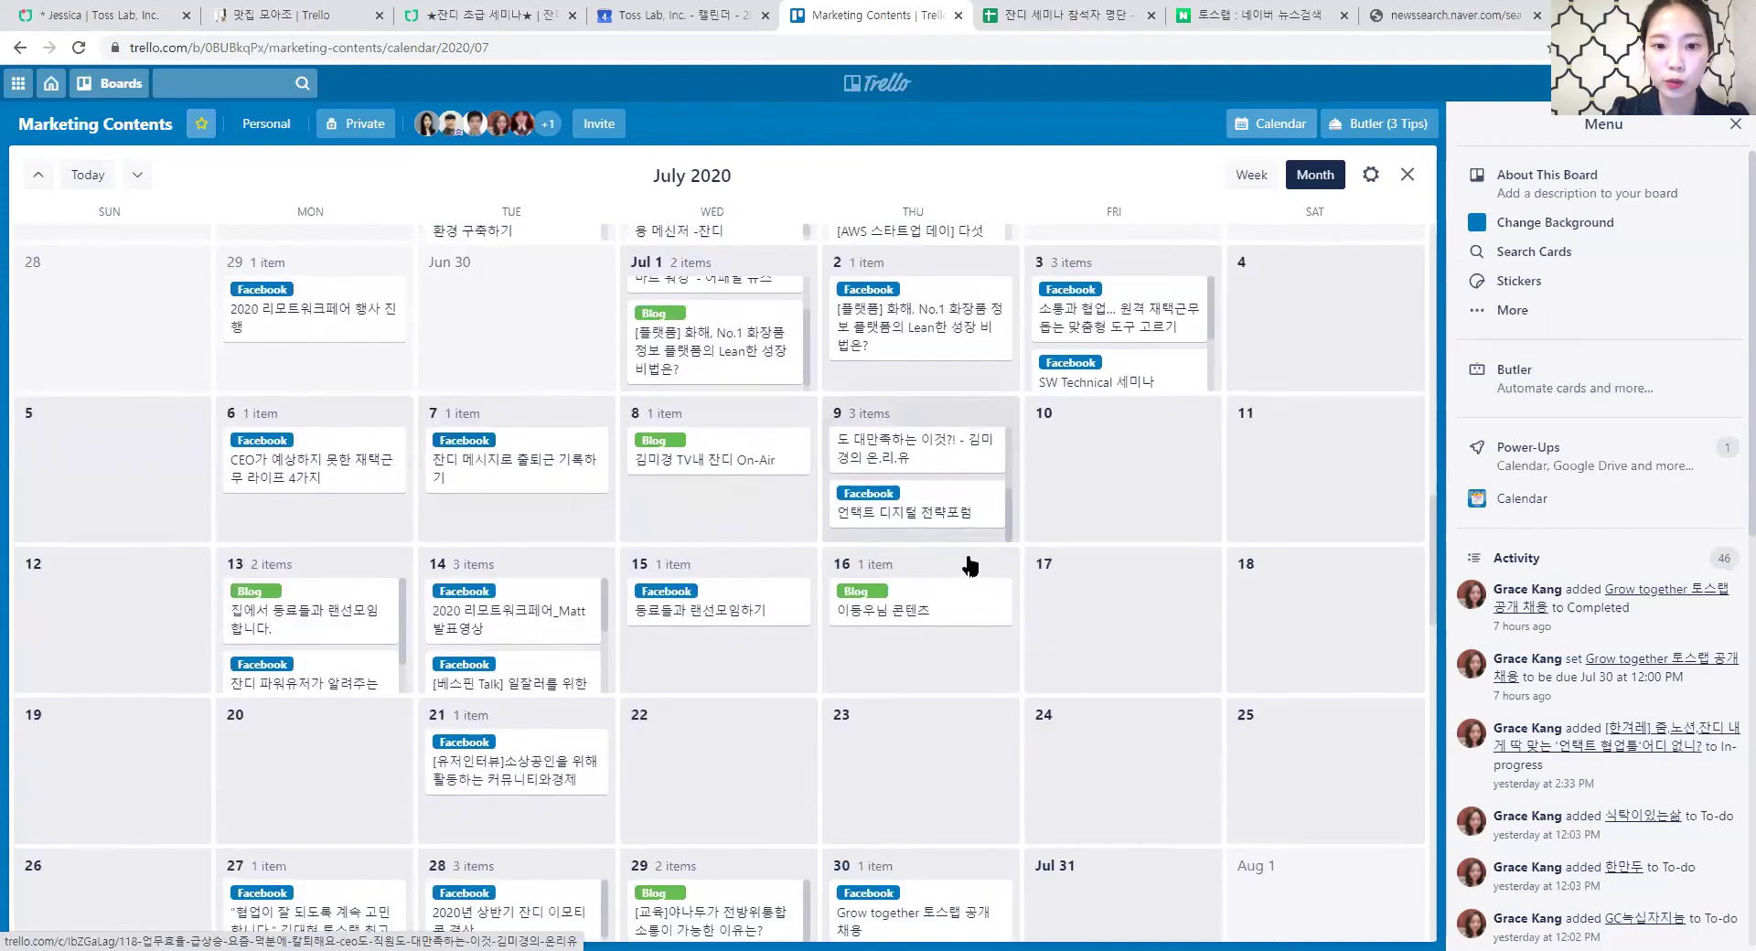
{"action": "scroll", "coordinate": [969, 566], "scroll_direction": "down", "scroll_amount": 3}
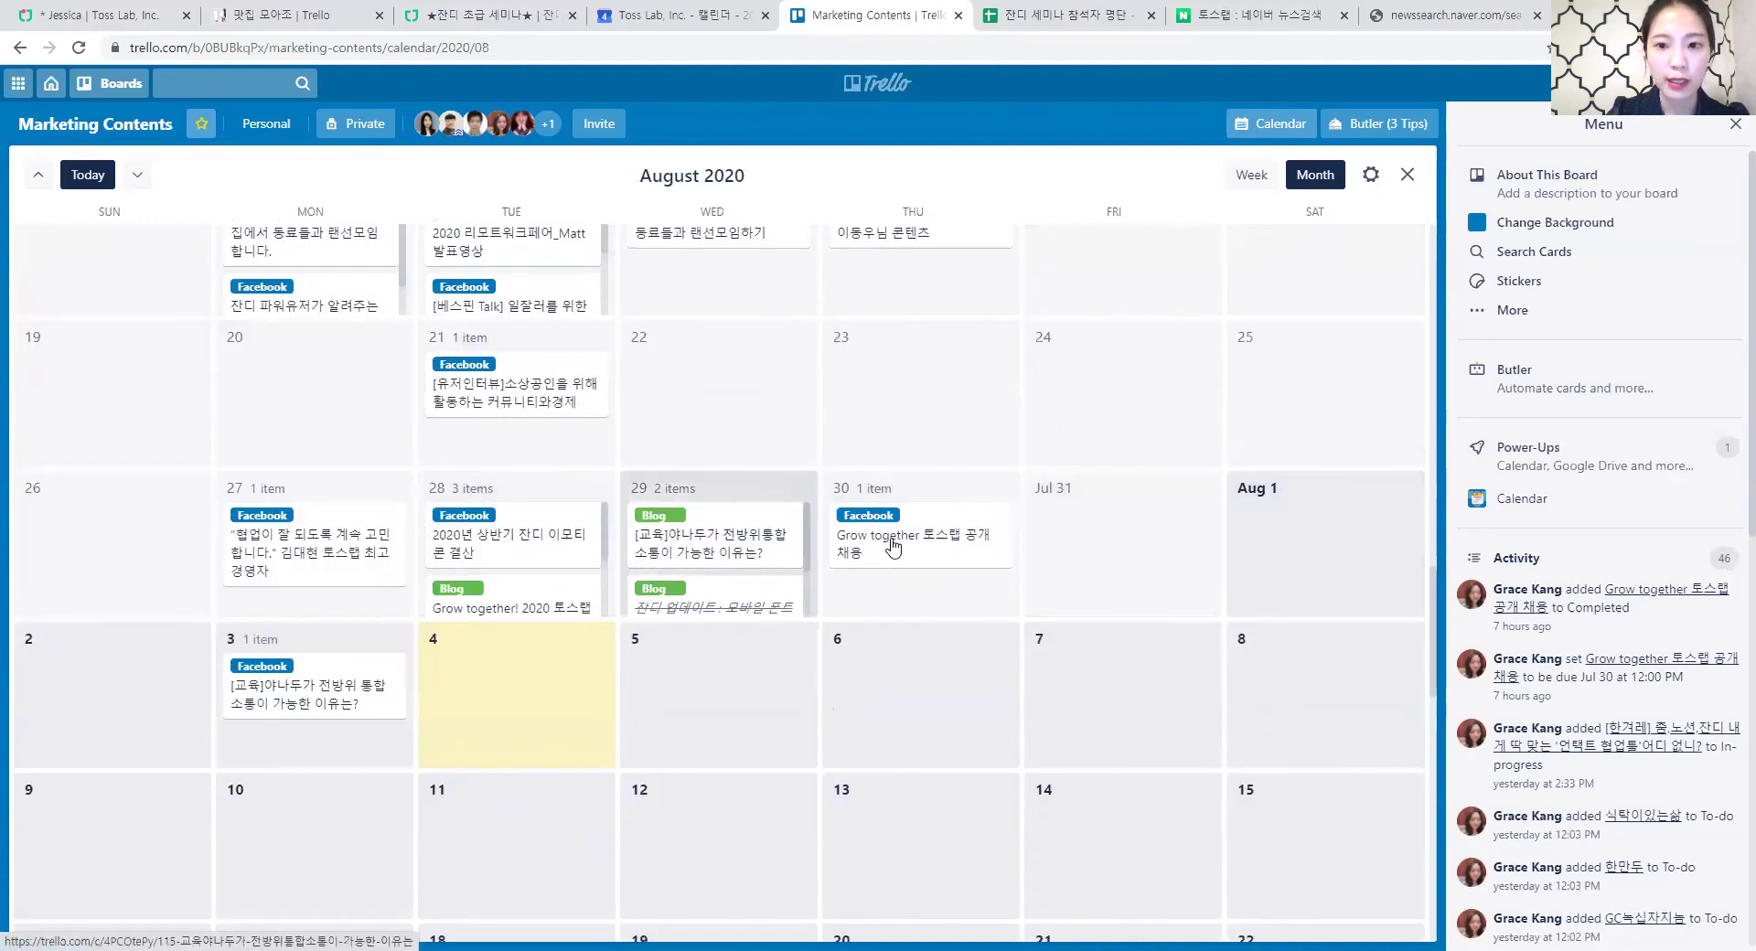
{"action": "scroll", "coordinate": [792, 548], "scroll_direction": "up", "scroll_amount": 4}
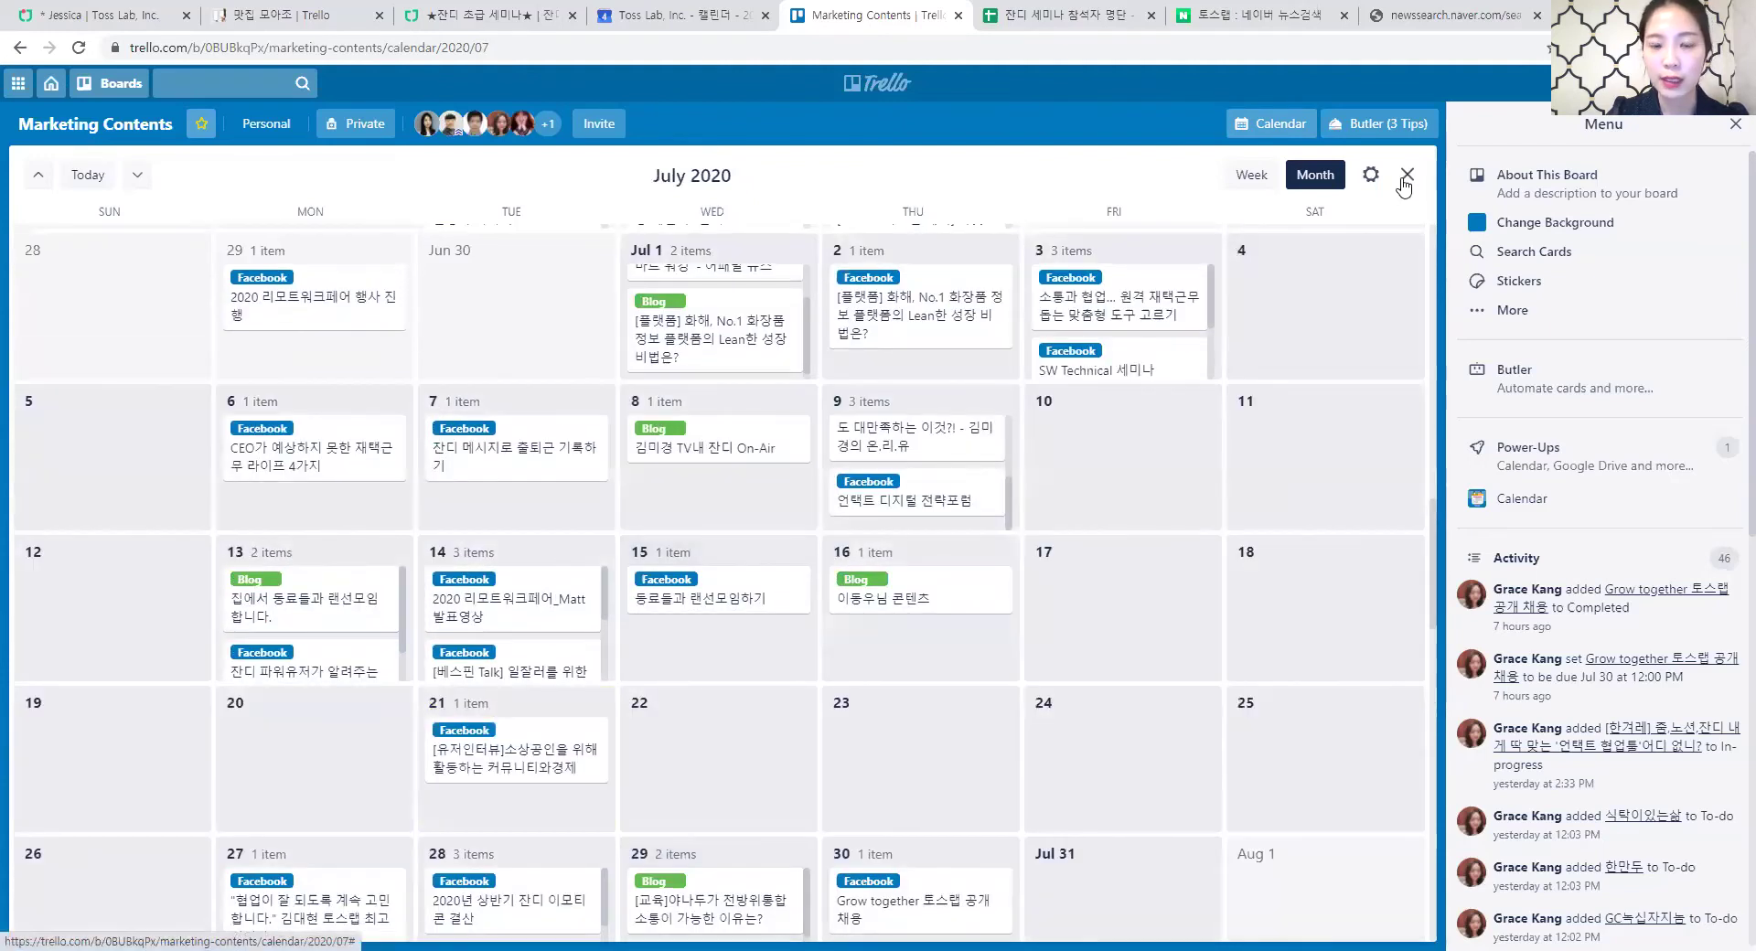
{"action": "left_click", "coordinate": [1405, 179]}
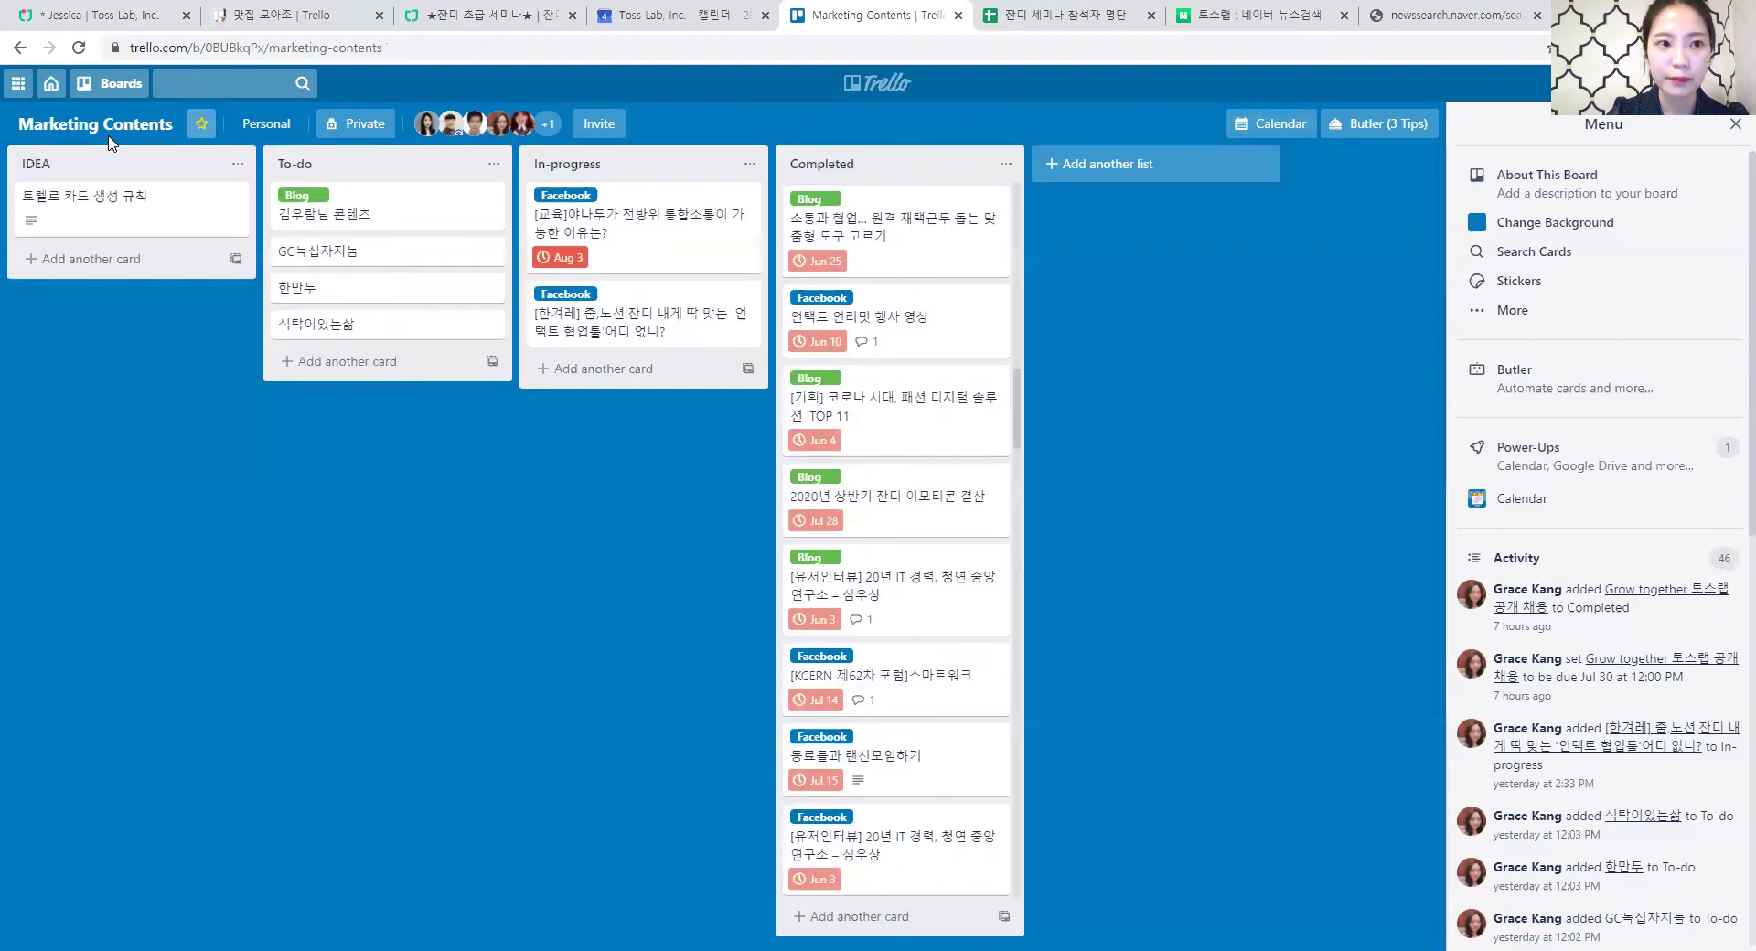
Open the JANDI L10N trello board and view its full list of members, closing the list when done.
{"action": "left_click", "coordinate": [108, 83]}
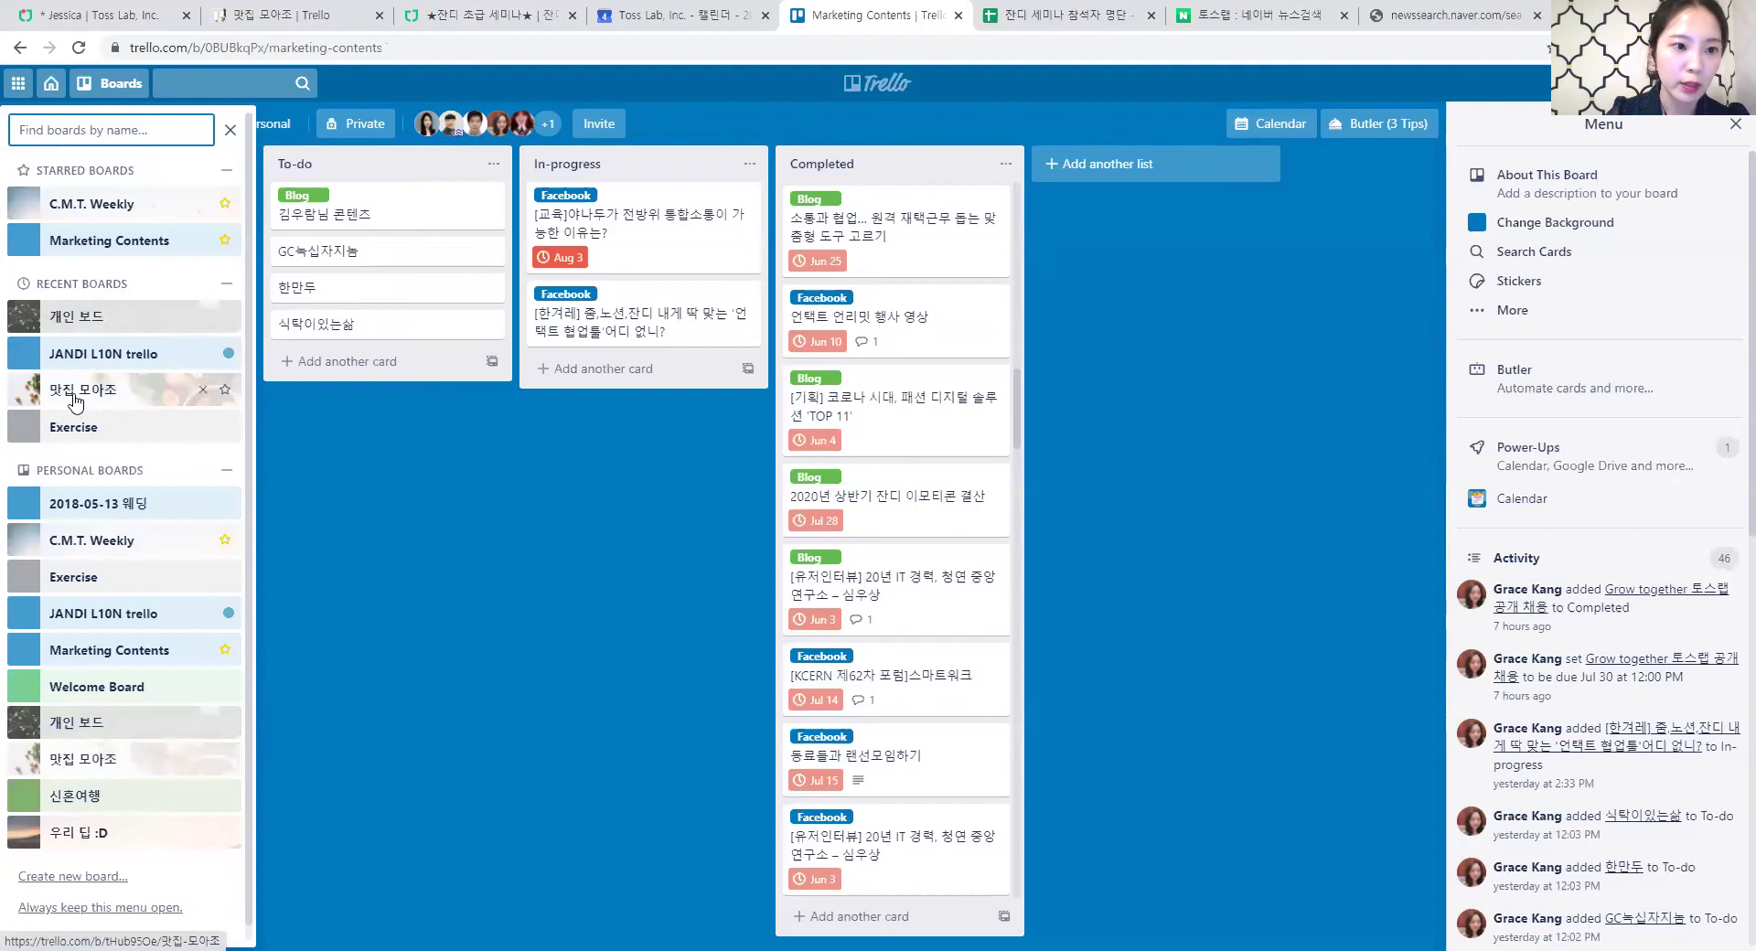
{"action": "left_click", "coordinate": [122, 363]}
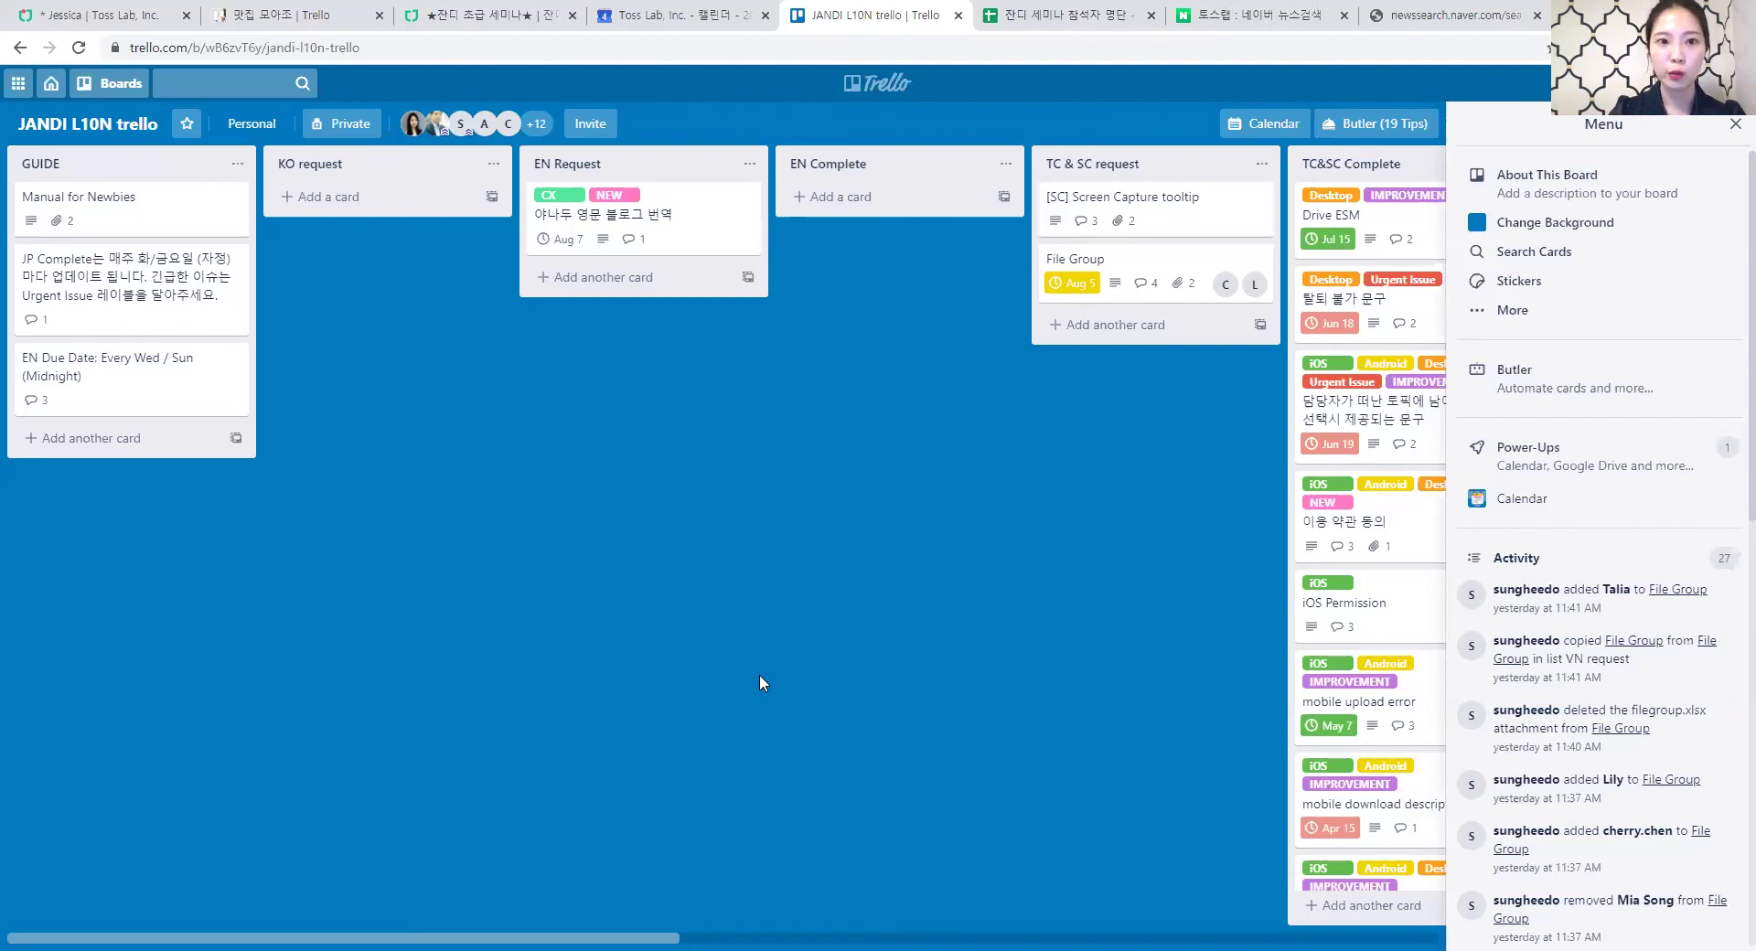
{"action": "left_click", "coordinate": [536, 123]}
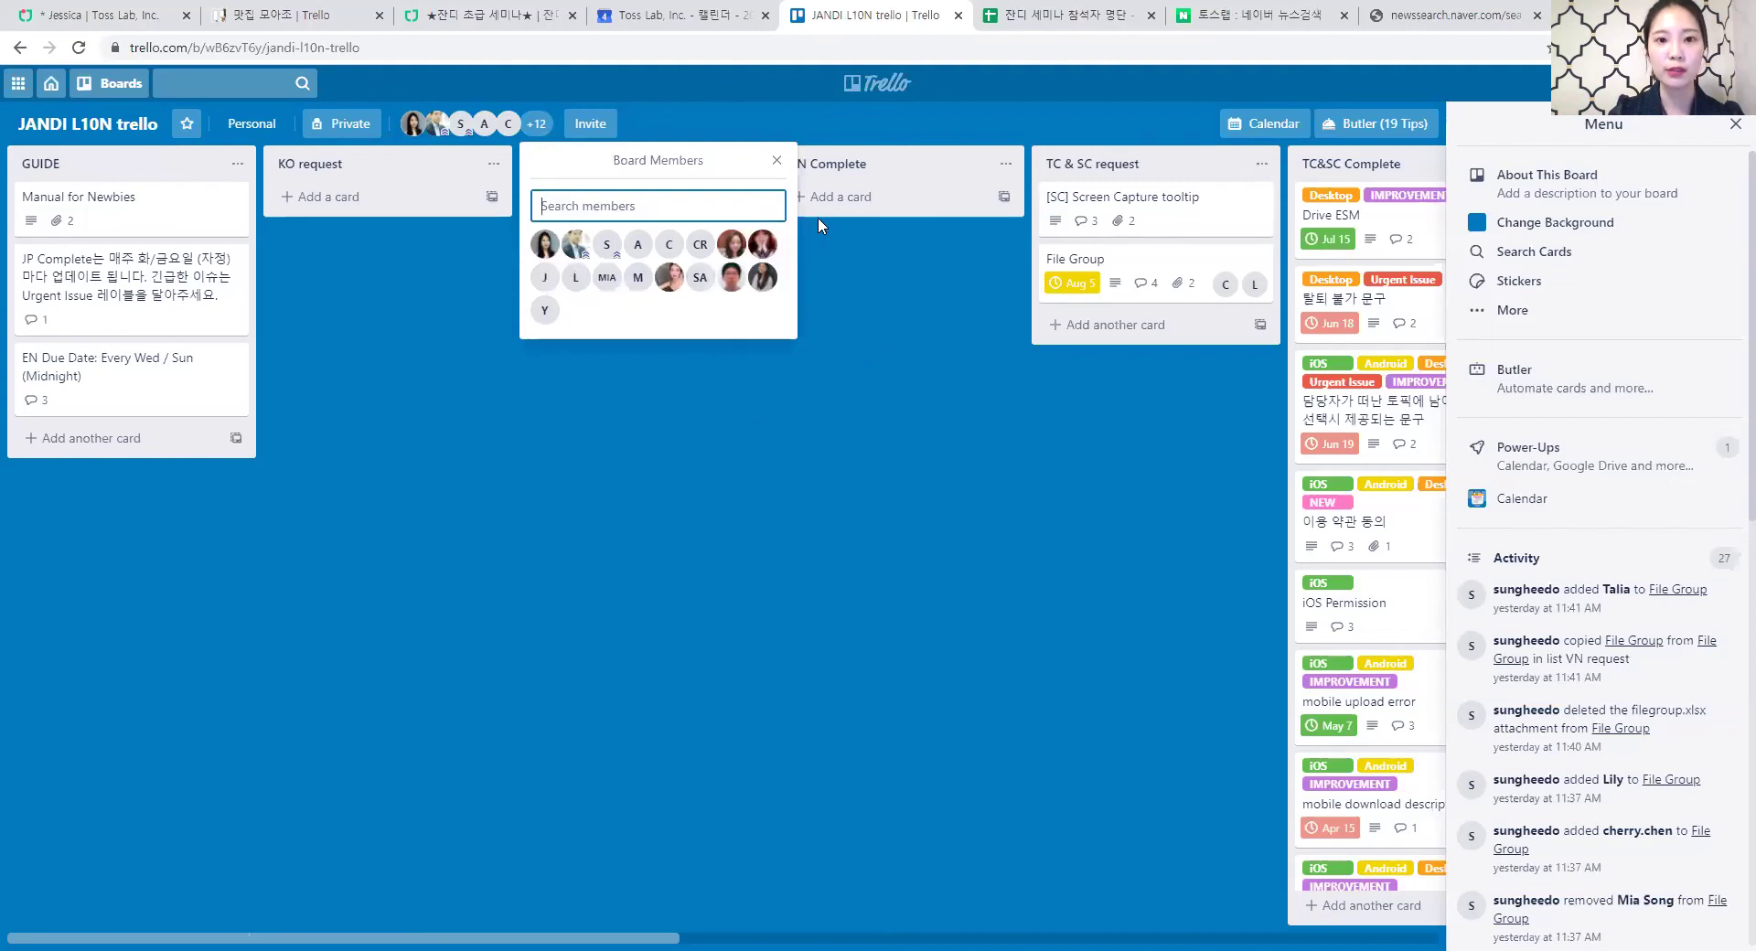
{"action": "left_click", "coordinate": [815, 311]}
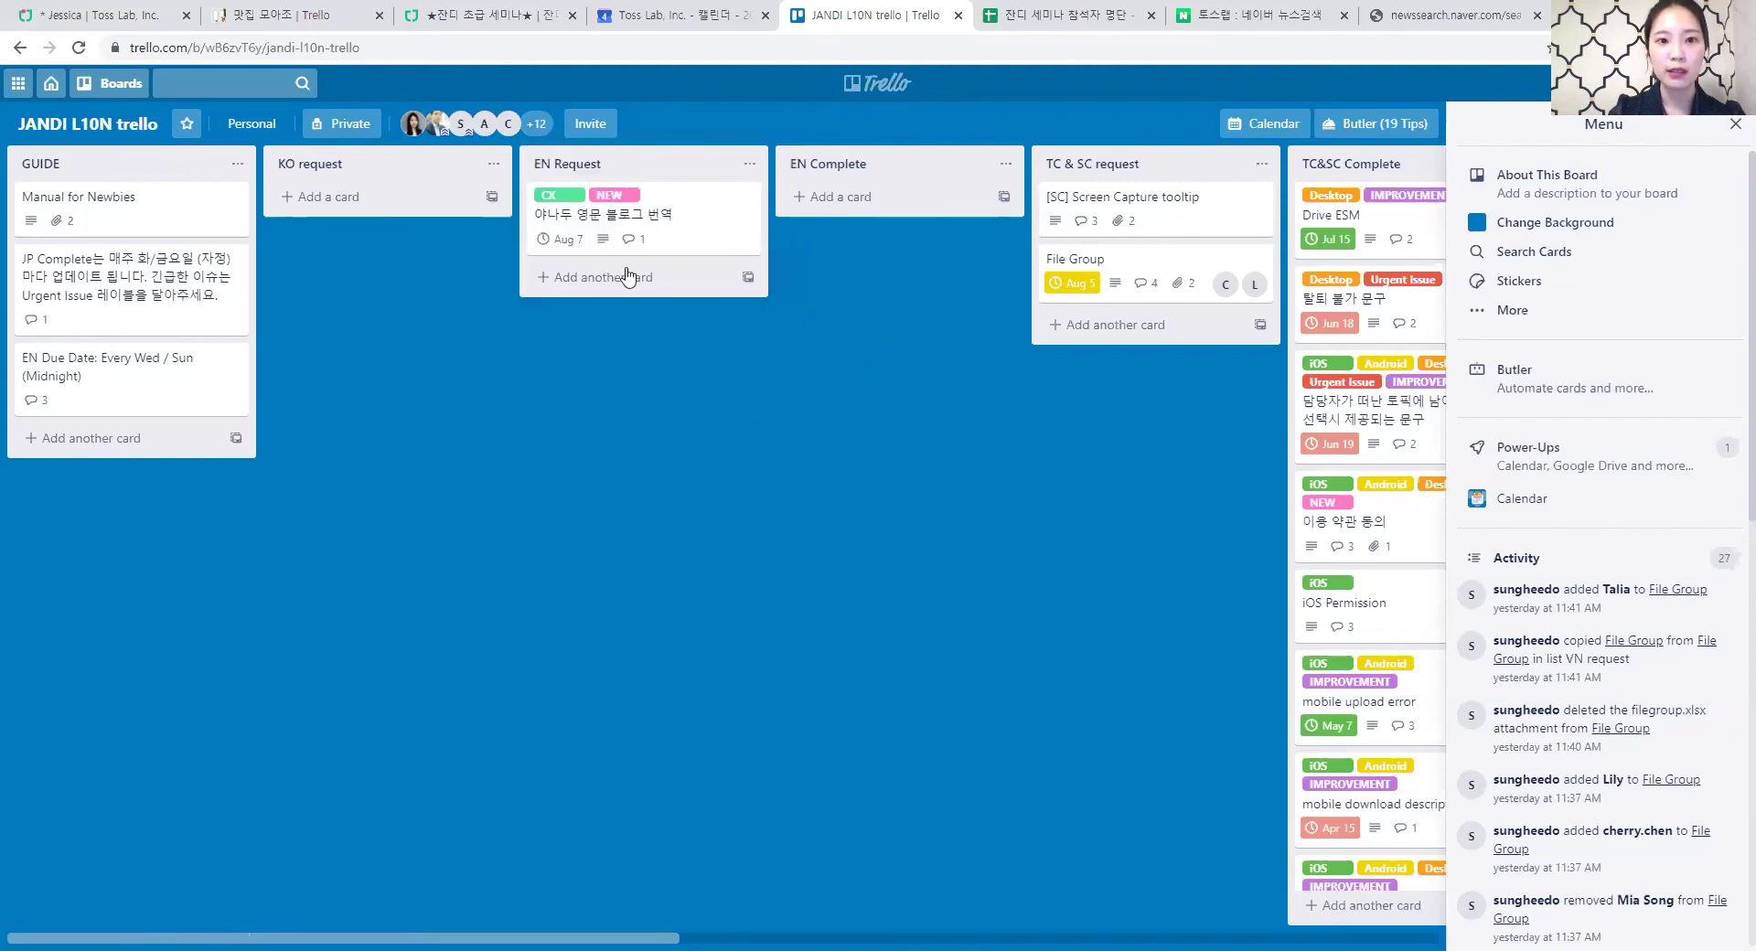
Examine the 야나두 영문 블로그 번역 card in the EN Request list and close it.
{"action": "left_click", "coordinate": [670, 228]}
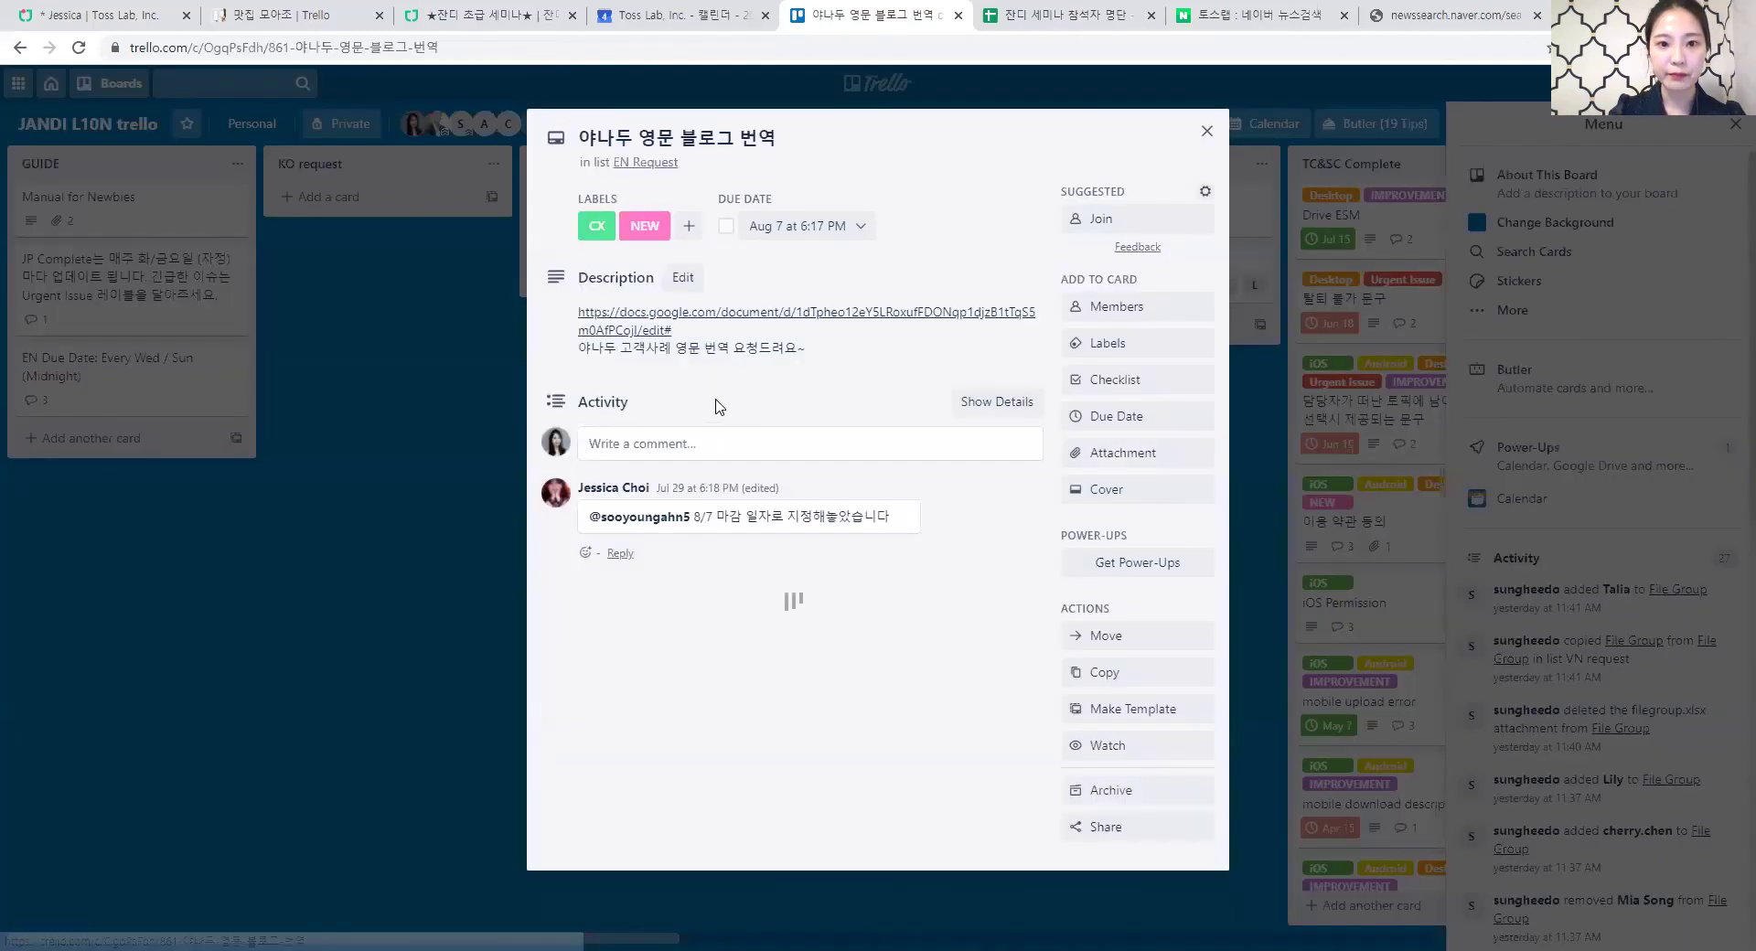
{"action": "left_click", "coordinate": [1199, 131]}
{"action": "mouse_move", "coordinate": [686, 223]}
{"action": "left_mouse_down"}
{"action": "mouse_move", "coordinate": [873, 237]}
{"action": "mouse_move", "coordinate": [695, 233]}
{"action": "left_mouse_up"}
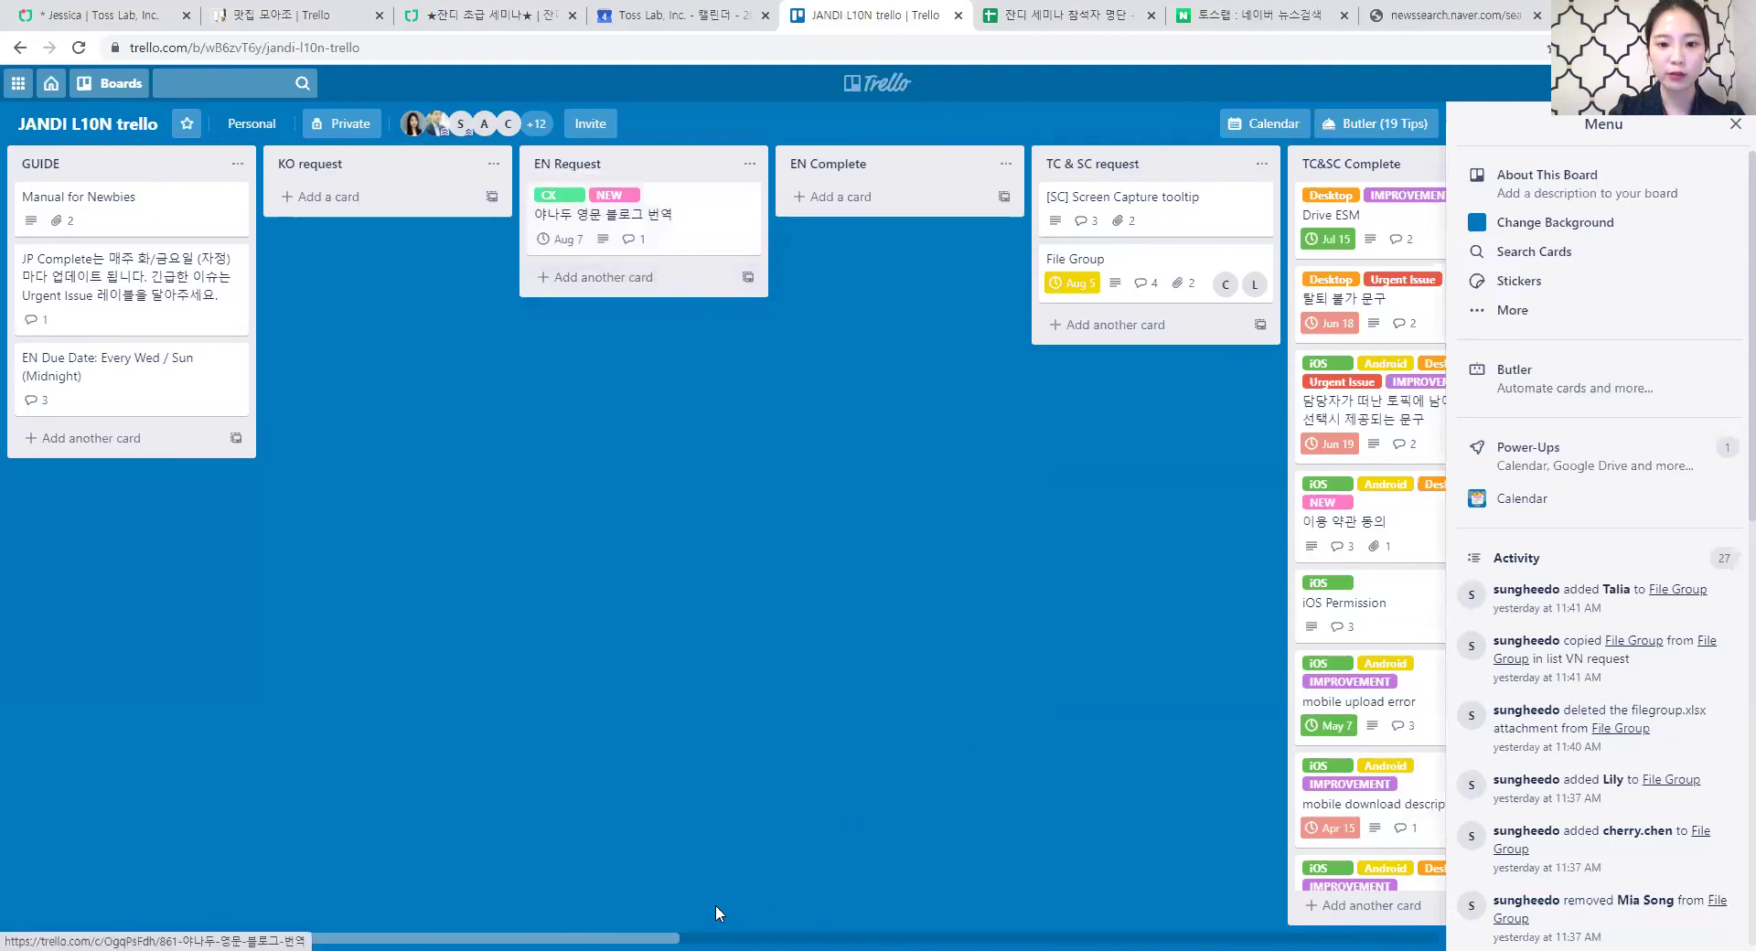
Look through the board's request and complete lists for TC & SC, JP and VN.
{"action": "left_click_drag", "start_coordinate": [656, 933], "coordinate": [926, 932]}
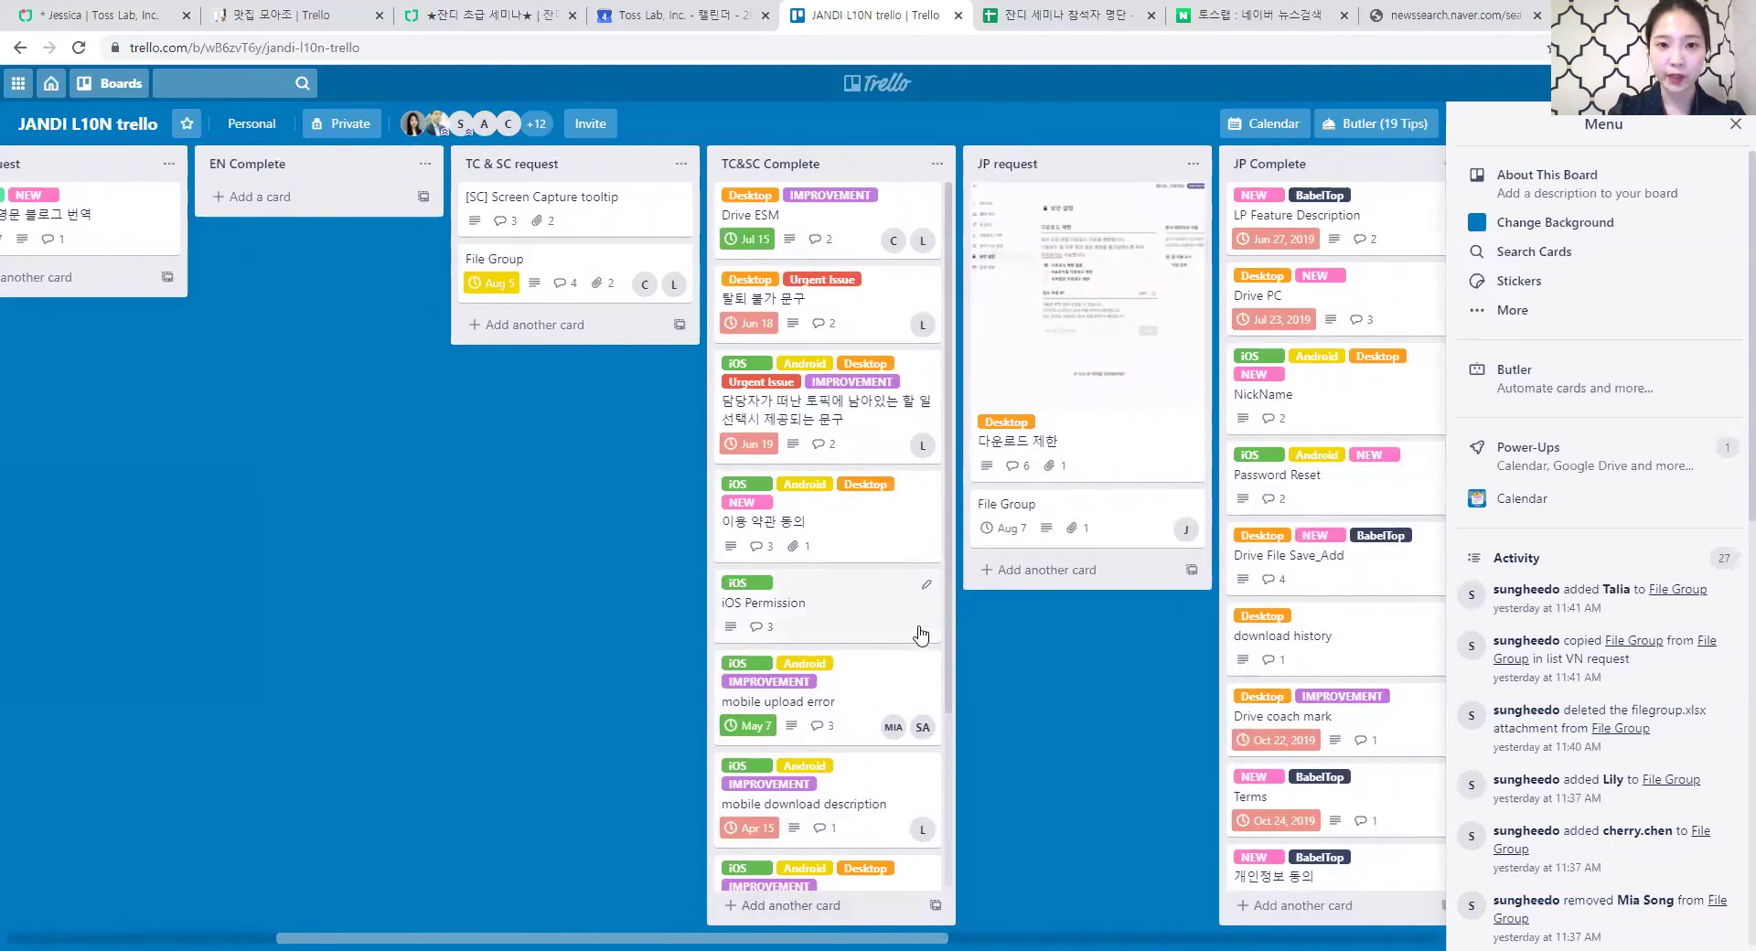
{"action": "scroll", "coordinate": [878, 658], "scroll_direction": "down", "scroll_amount": 3}
{"action": "left_click_drag", "start_coordinate": [588, 932], "coordinate": [880, 933]}
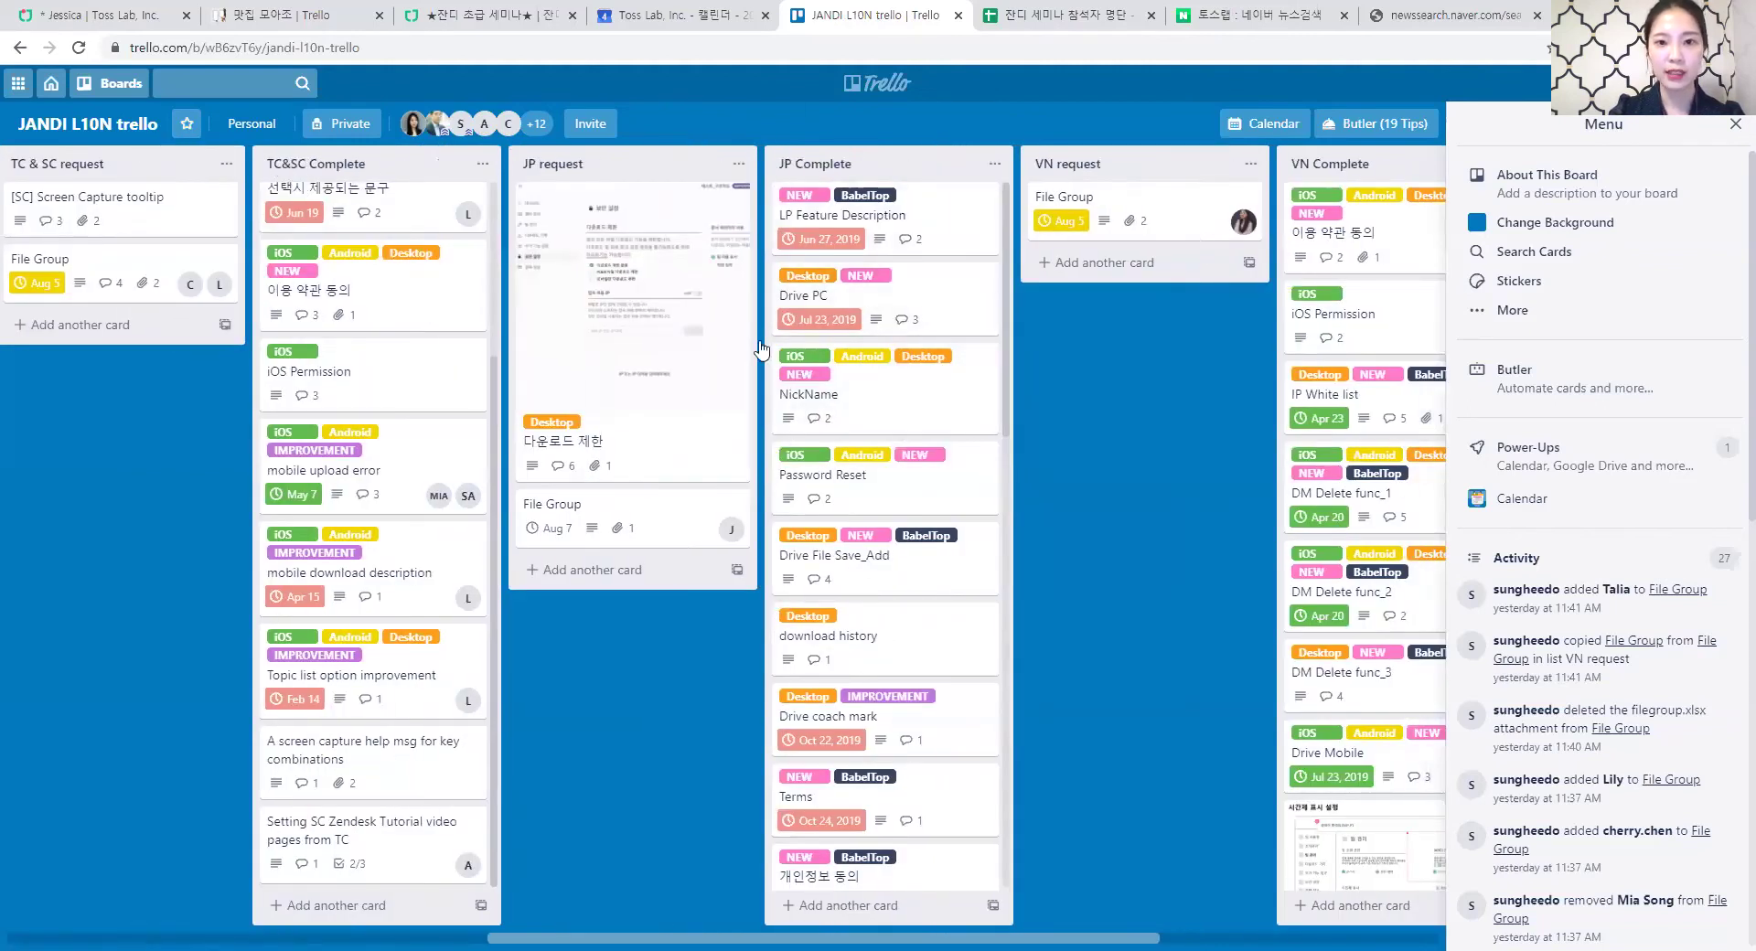
{"action": "left_click_drag", "start_coordinate": [709, 930], "coordinate": [435, 902]}
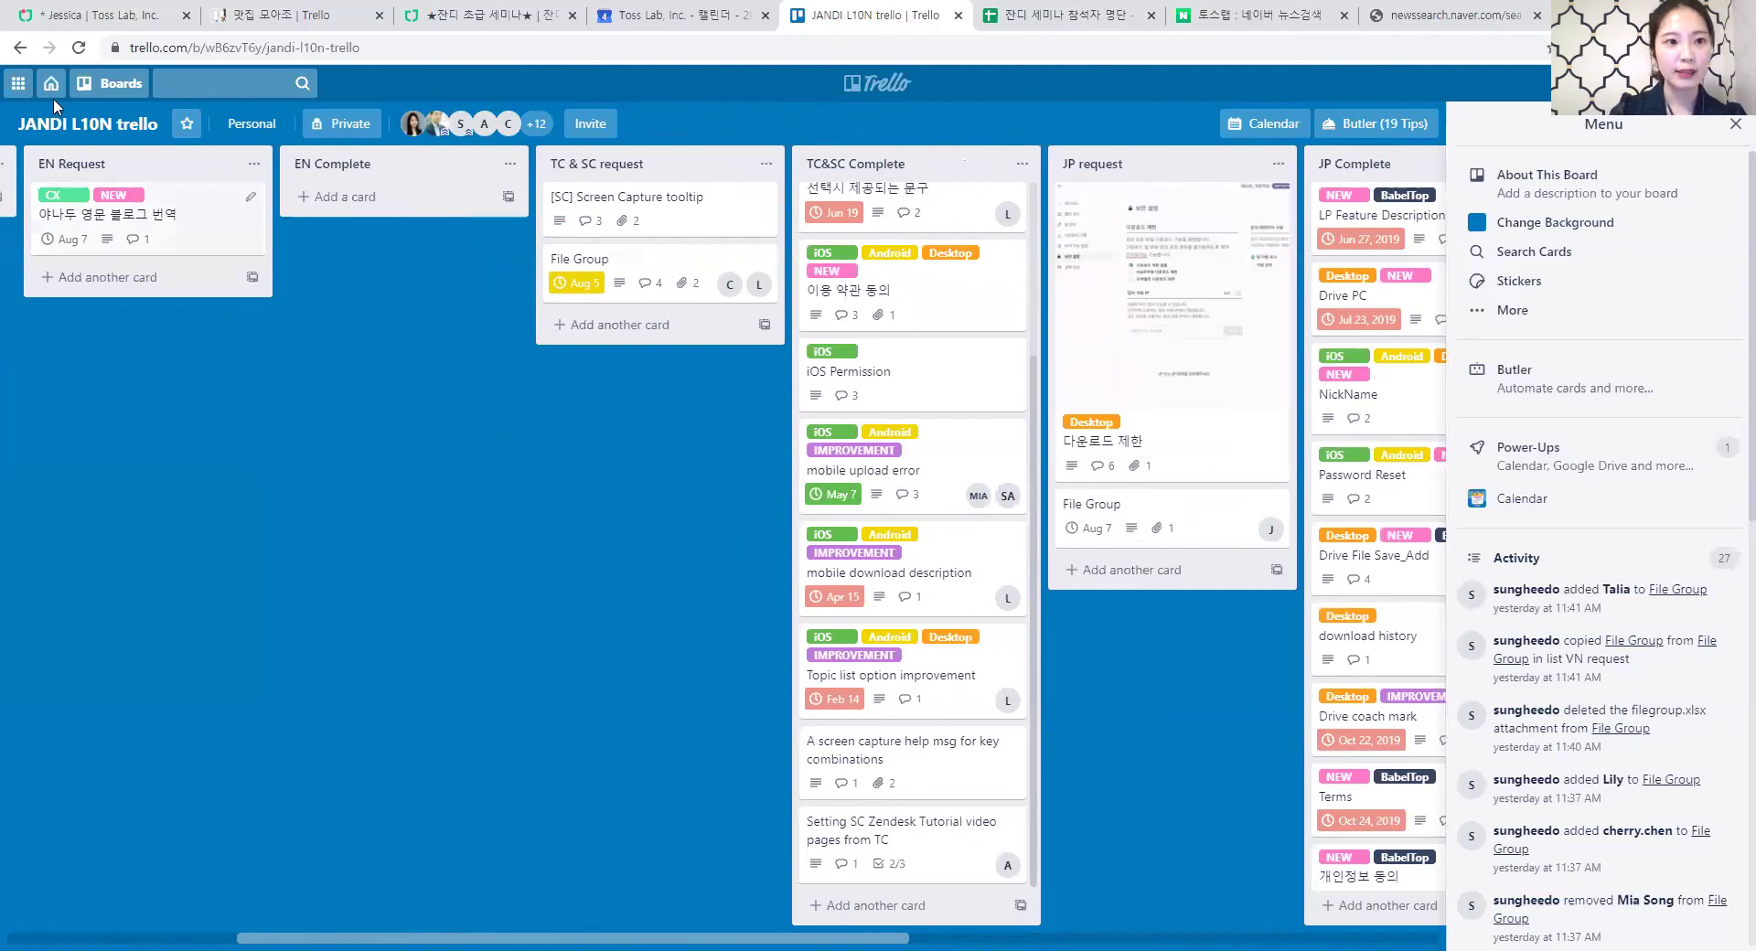
Open the 개인 보드 board and close the calendar's browser tab.
{"action": "left_click", "coordinate": [116, 92]}
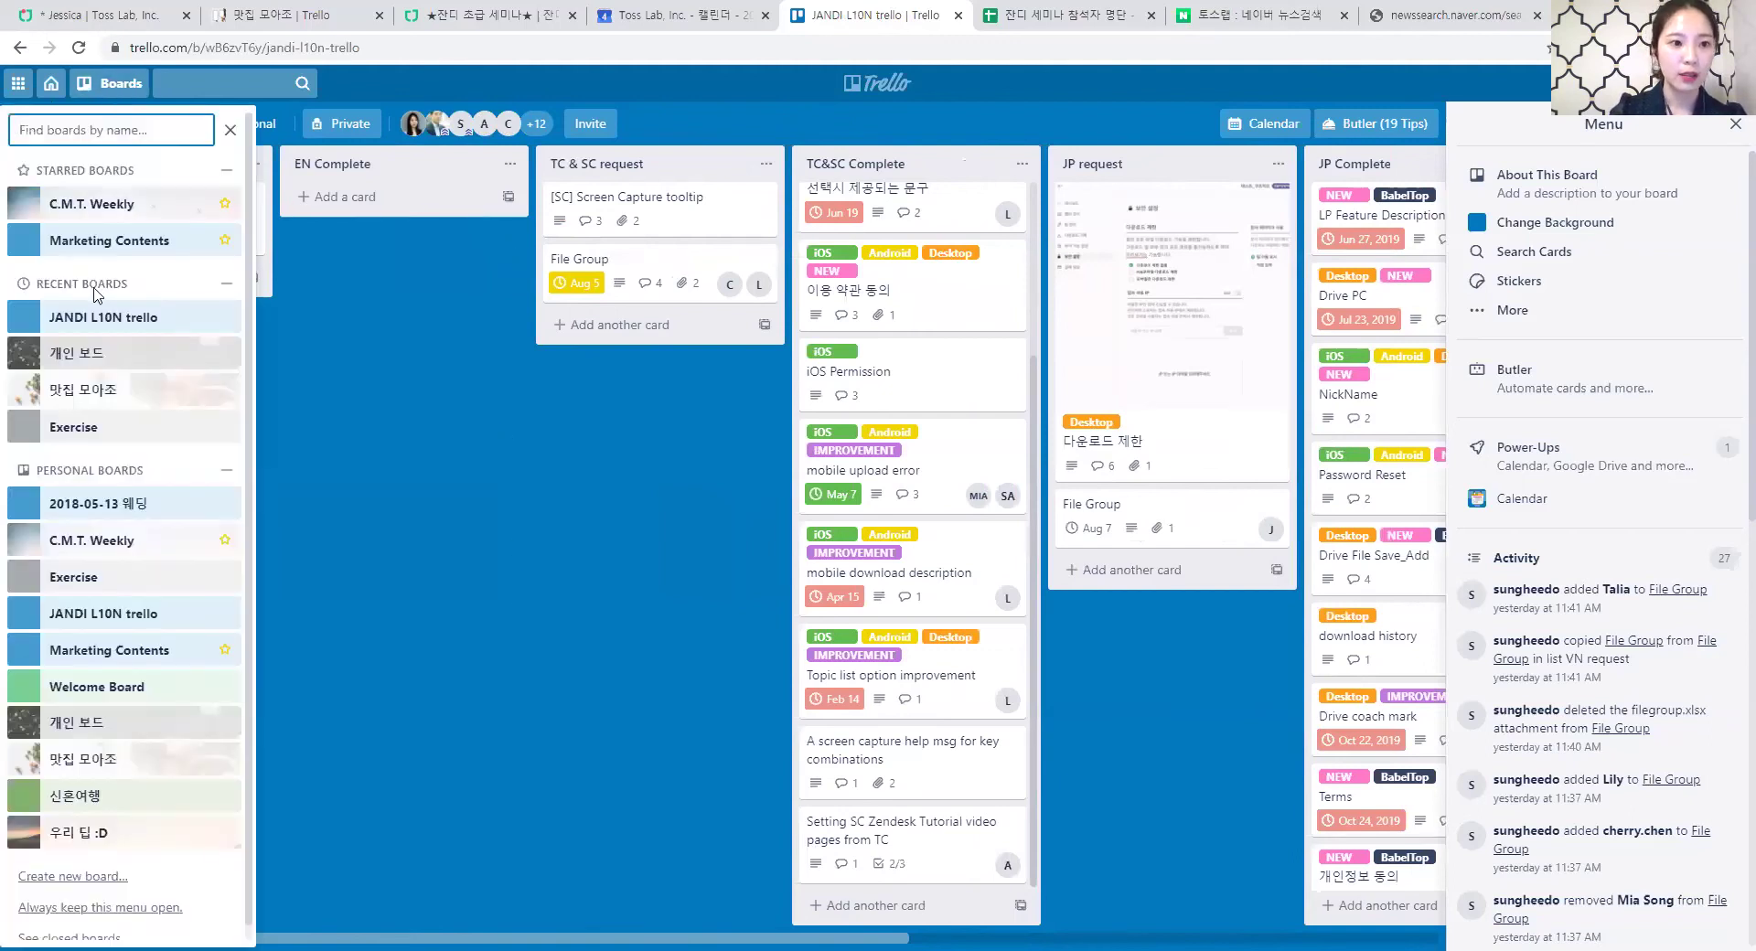
{"action": "left_click", "coordinate": [78, 353]}
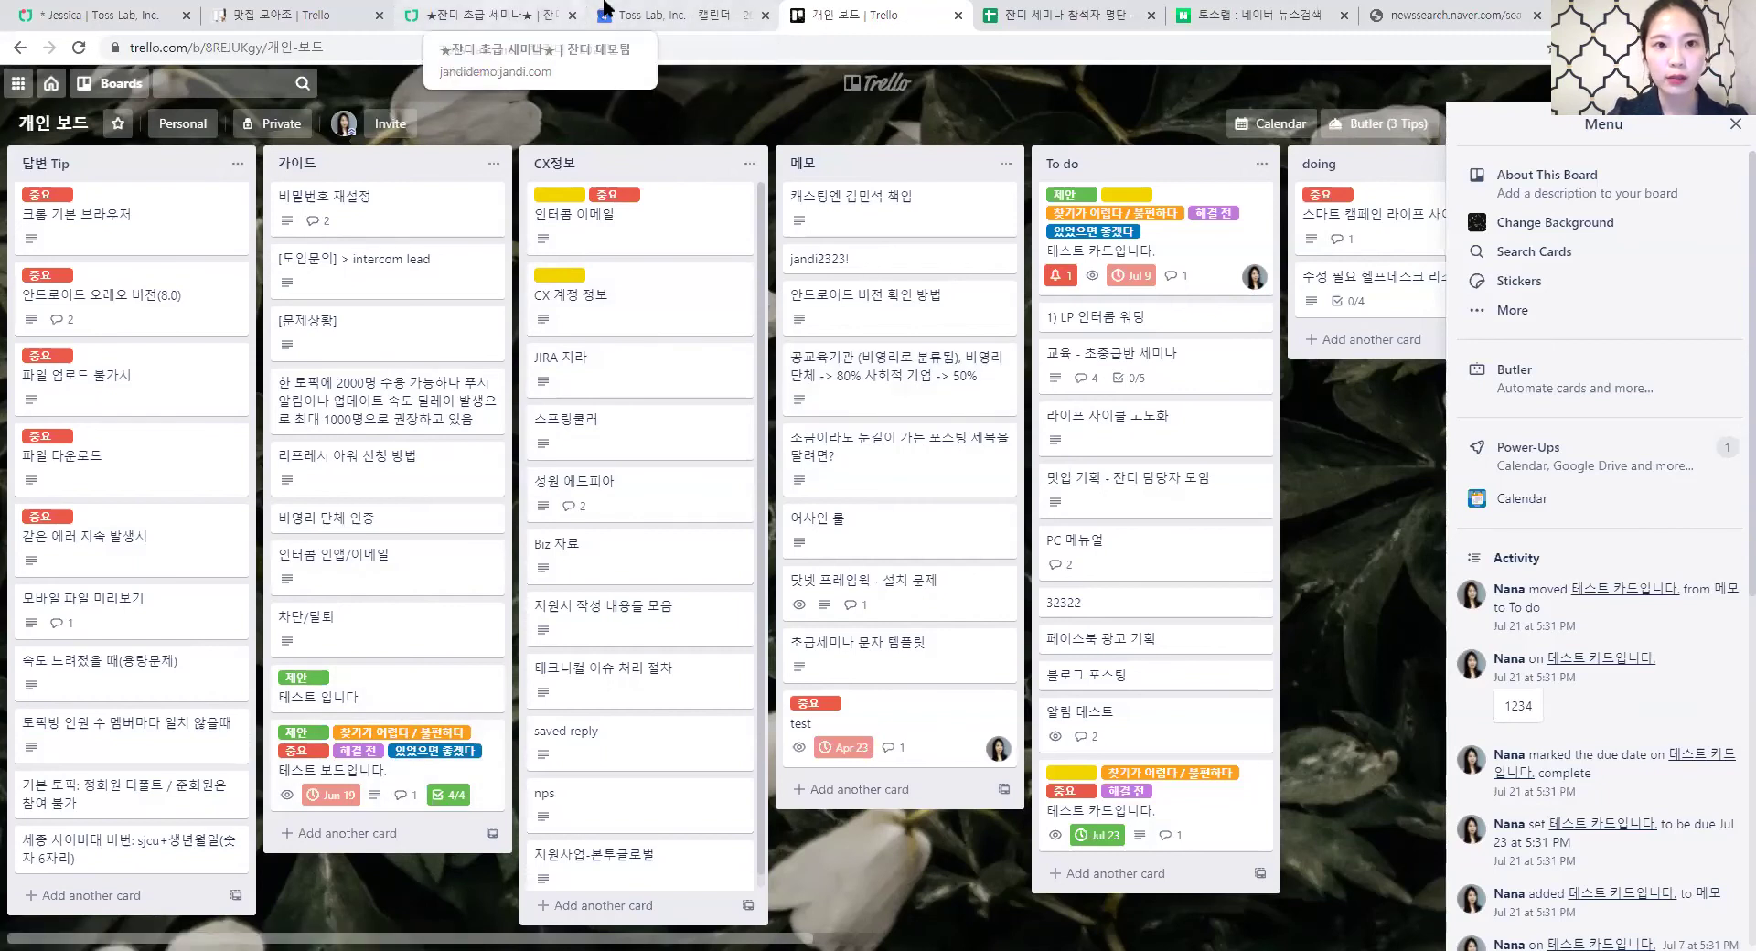
{"action": "left_click", "coordinate": [765, 14]}
Switch to JANDI and start adding a Trello connection to the ★잔디 초급 세미나★ topic.
{"action": "left_click", "coordinate": [516, 8]}
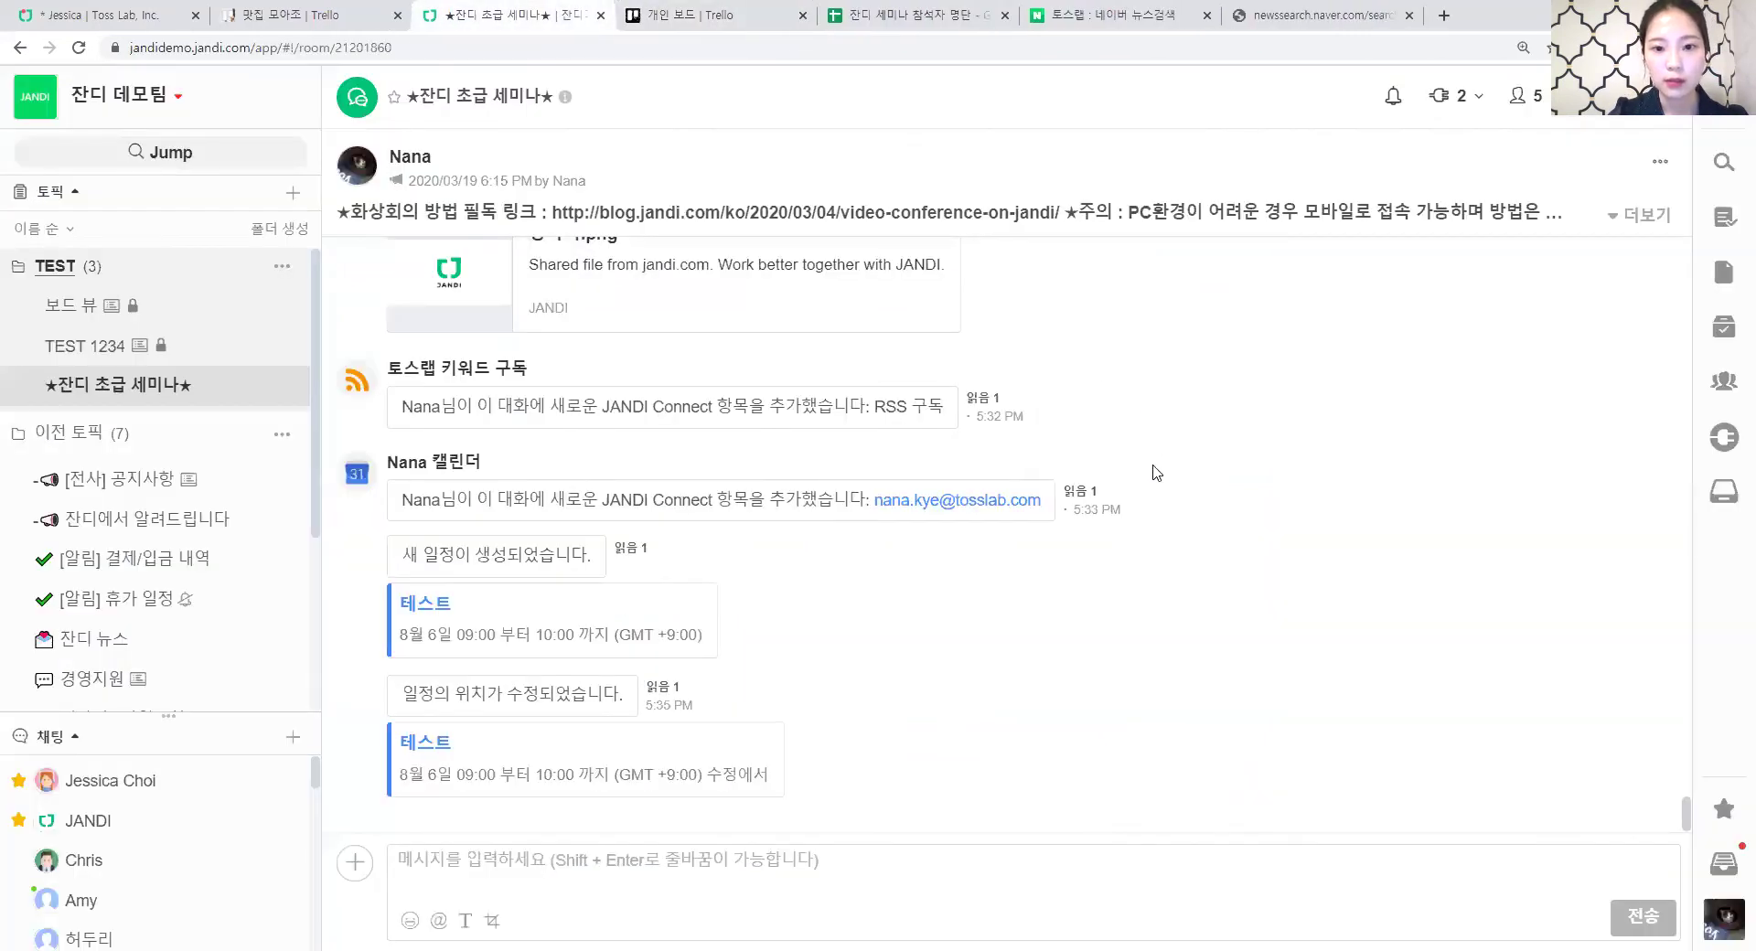
{"action": "left_click", "coordinate": [1441, 106]}
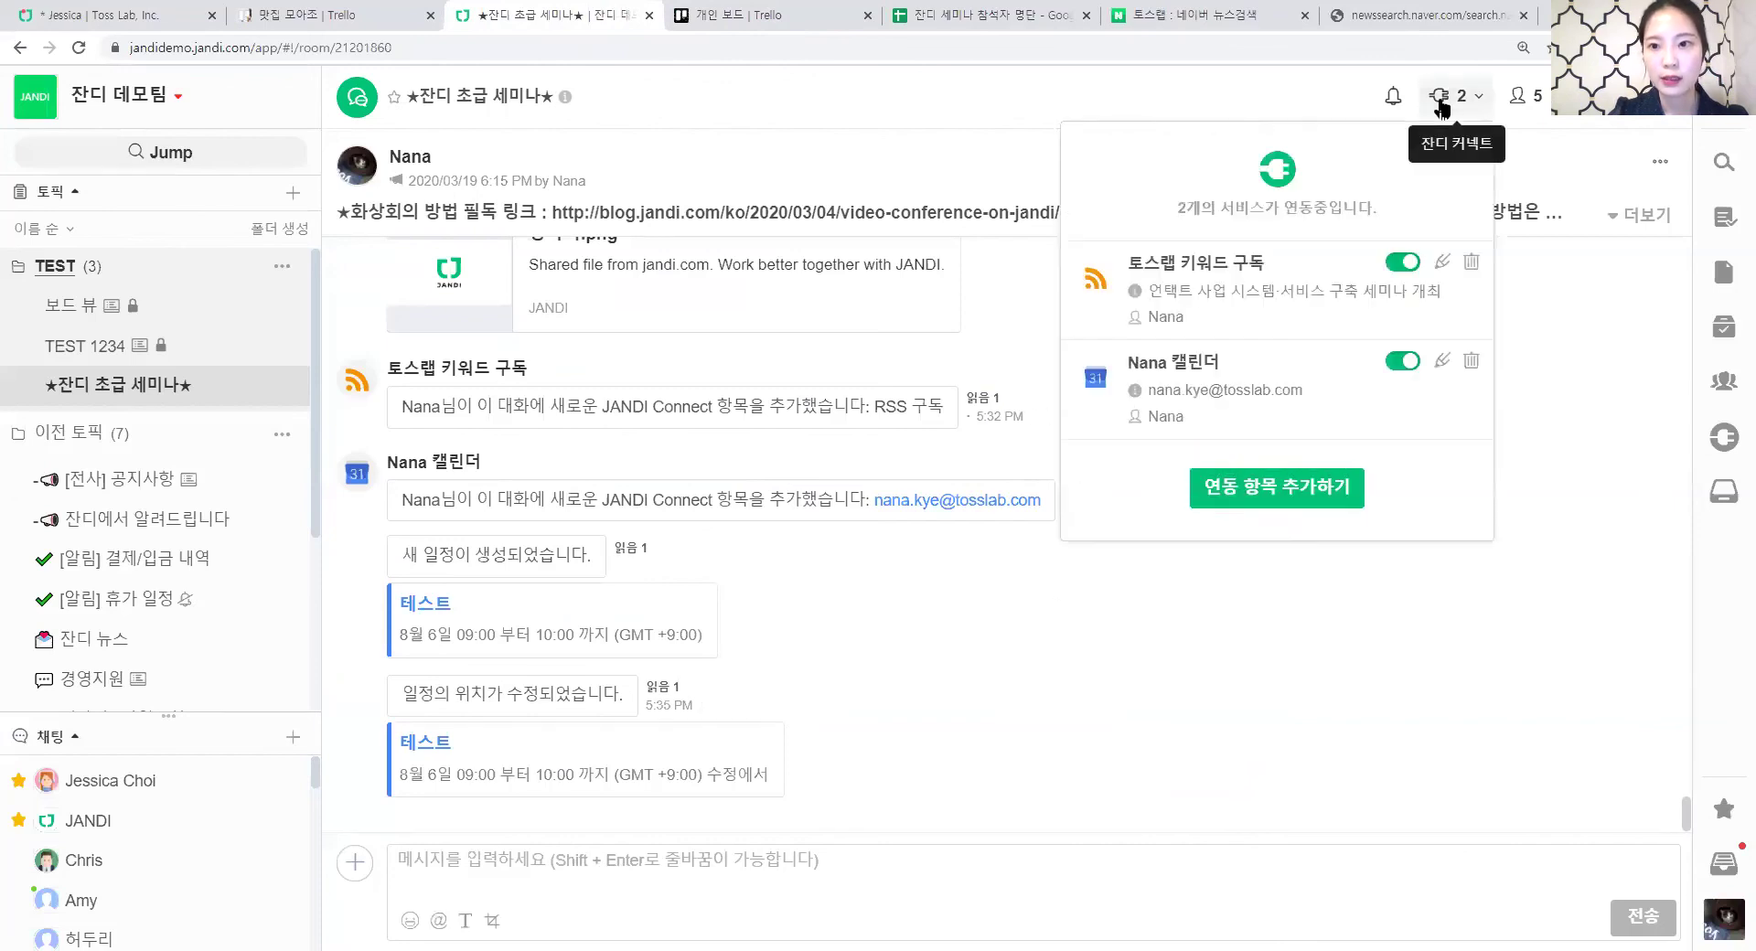
{"action": "left_click", "coordinate": [1262, 502]}
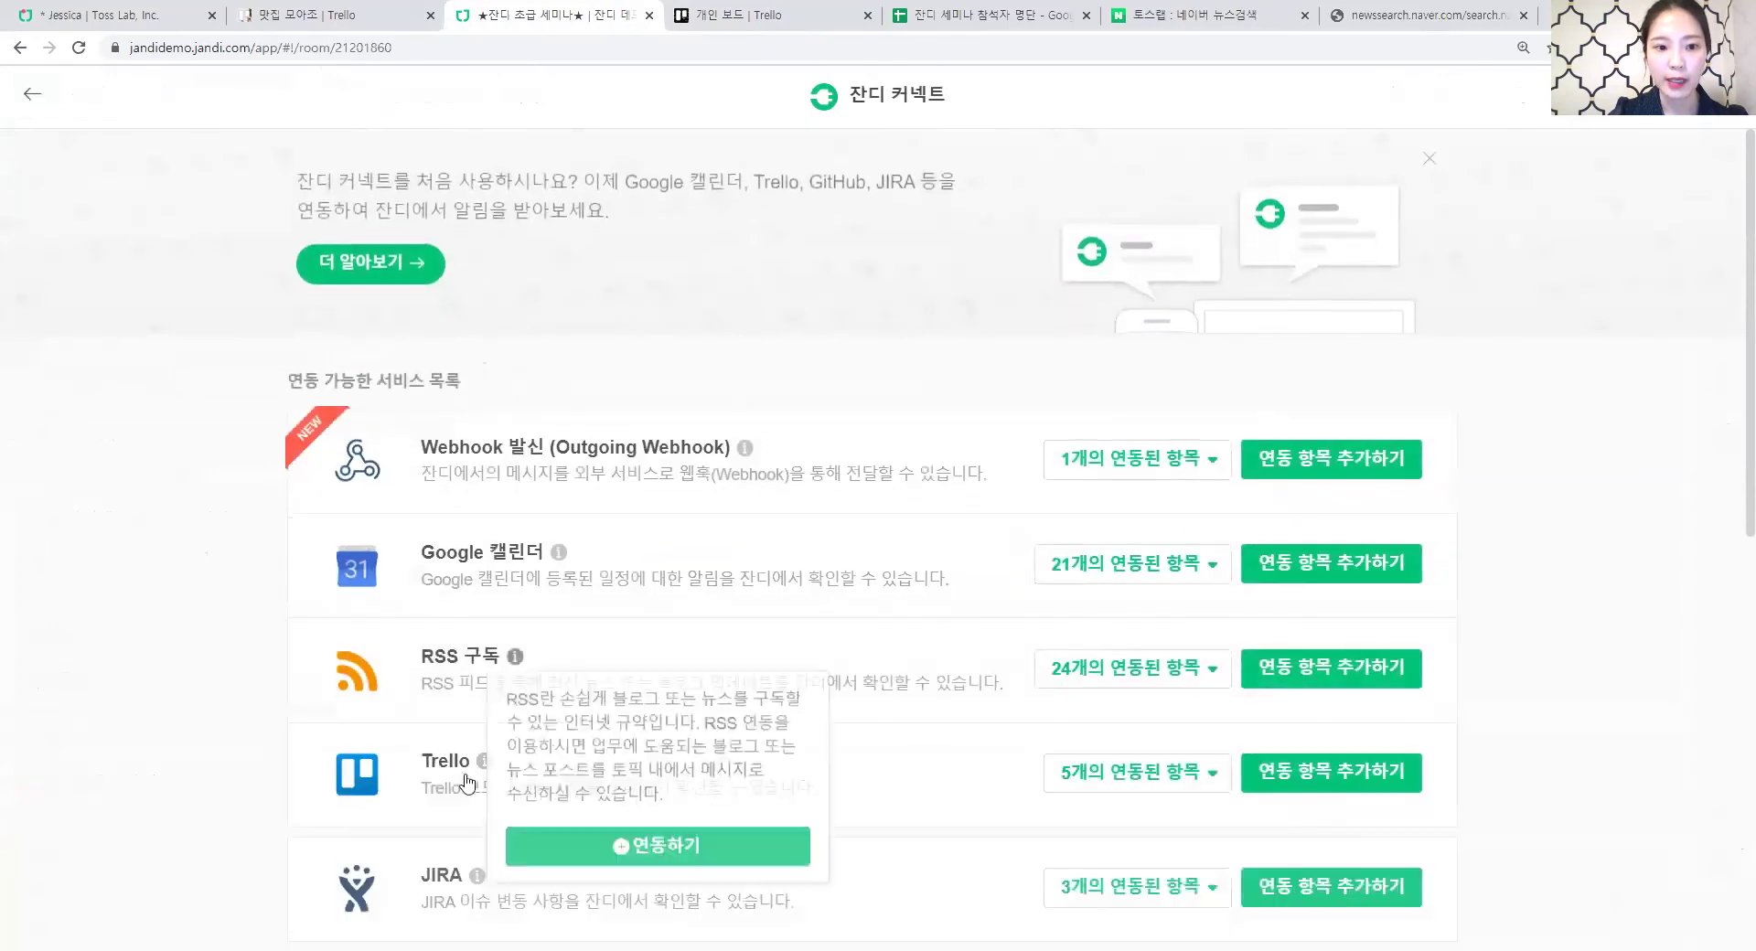
{"action": "left_click", "coordinate": [1347, 810]}
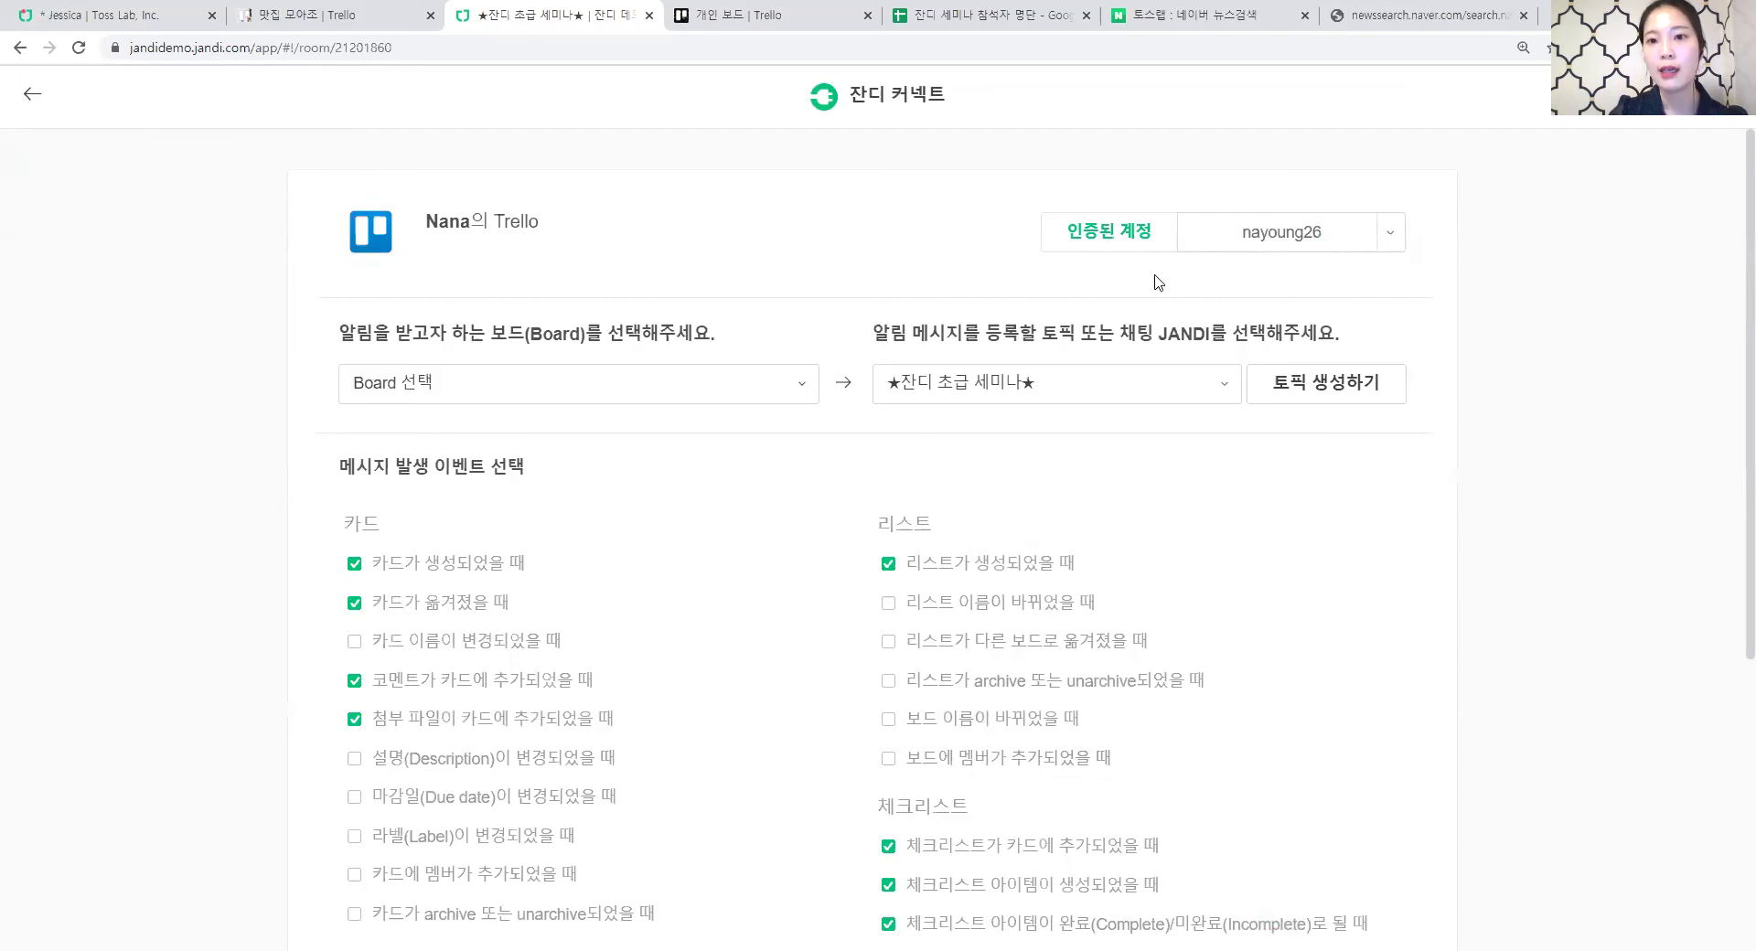
Check the authenticated Trello account and select 개인 보드 as the board to receive notifications from.
{"action": "left_click", "coordinate": [1390, 233]}
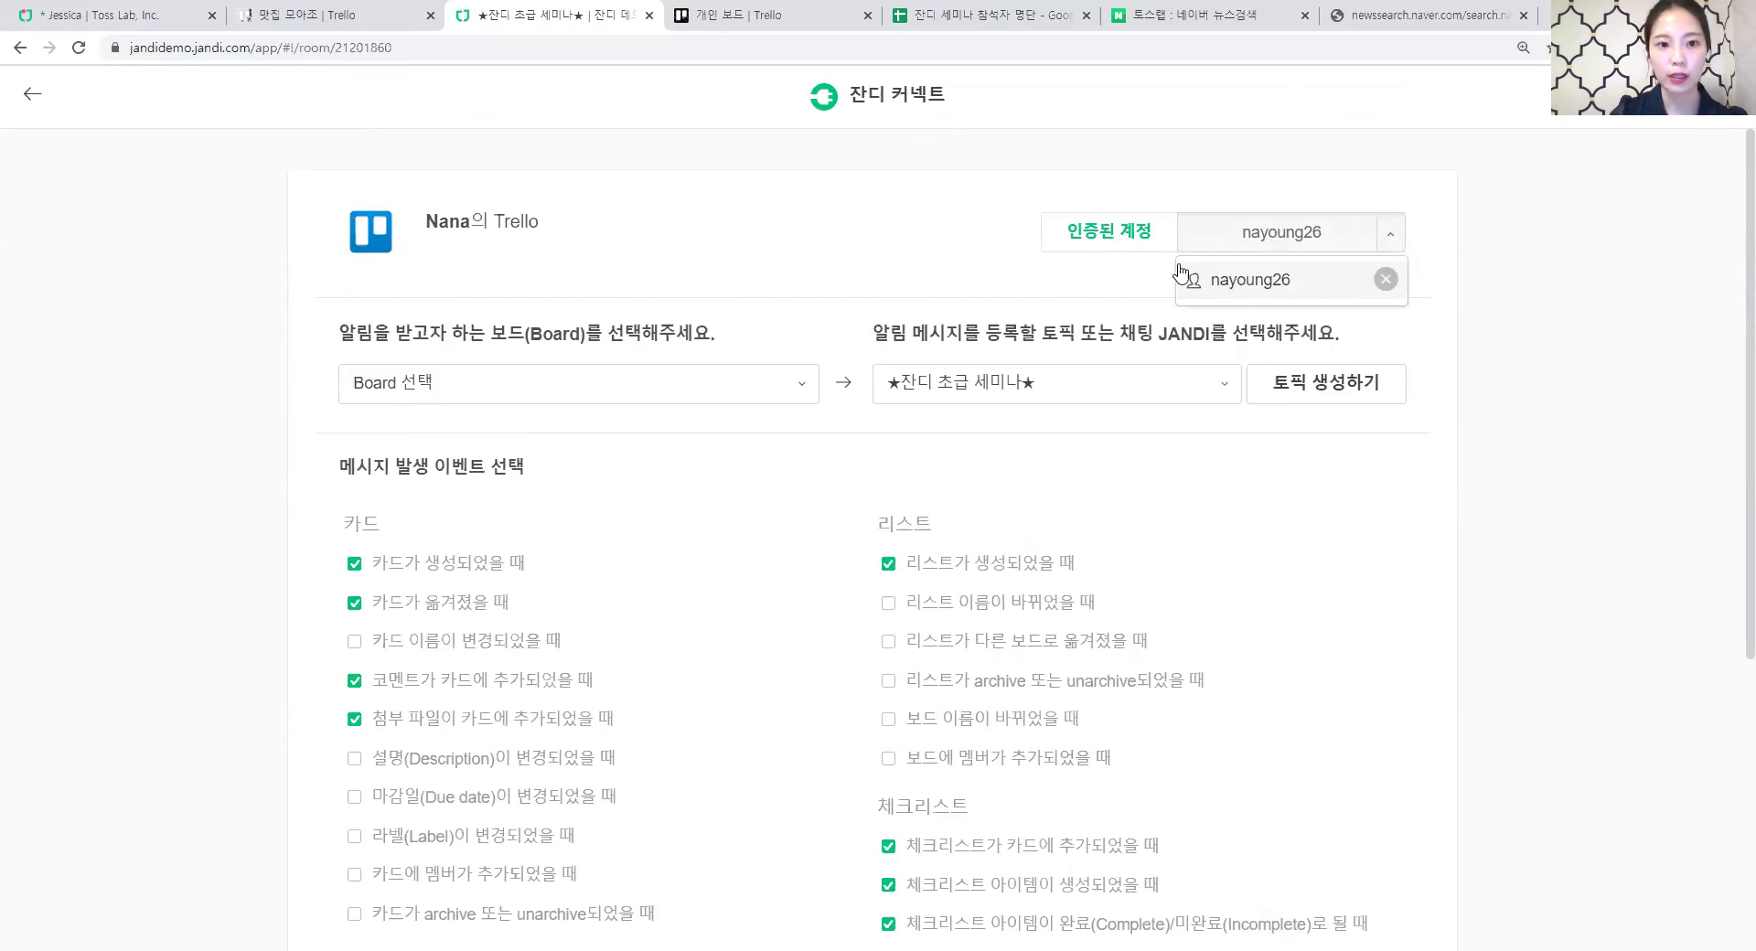
{"action": "left_click", "coordinate": [366, 327]}
{"action": "left_click_drag", "start_coordinate": [367, 327], "coordinate": [574, 334]}
{"action": "left_click", "coordinate": [577, 391]}
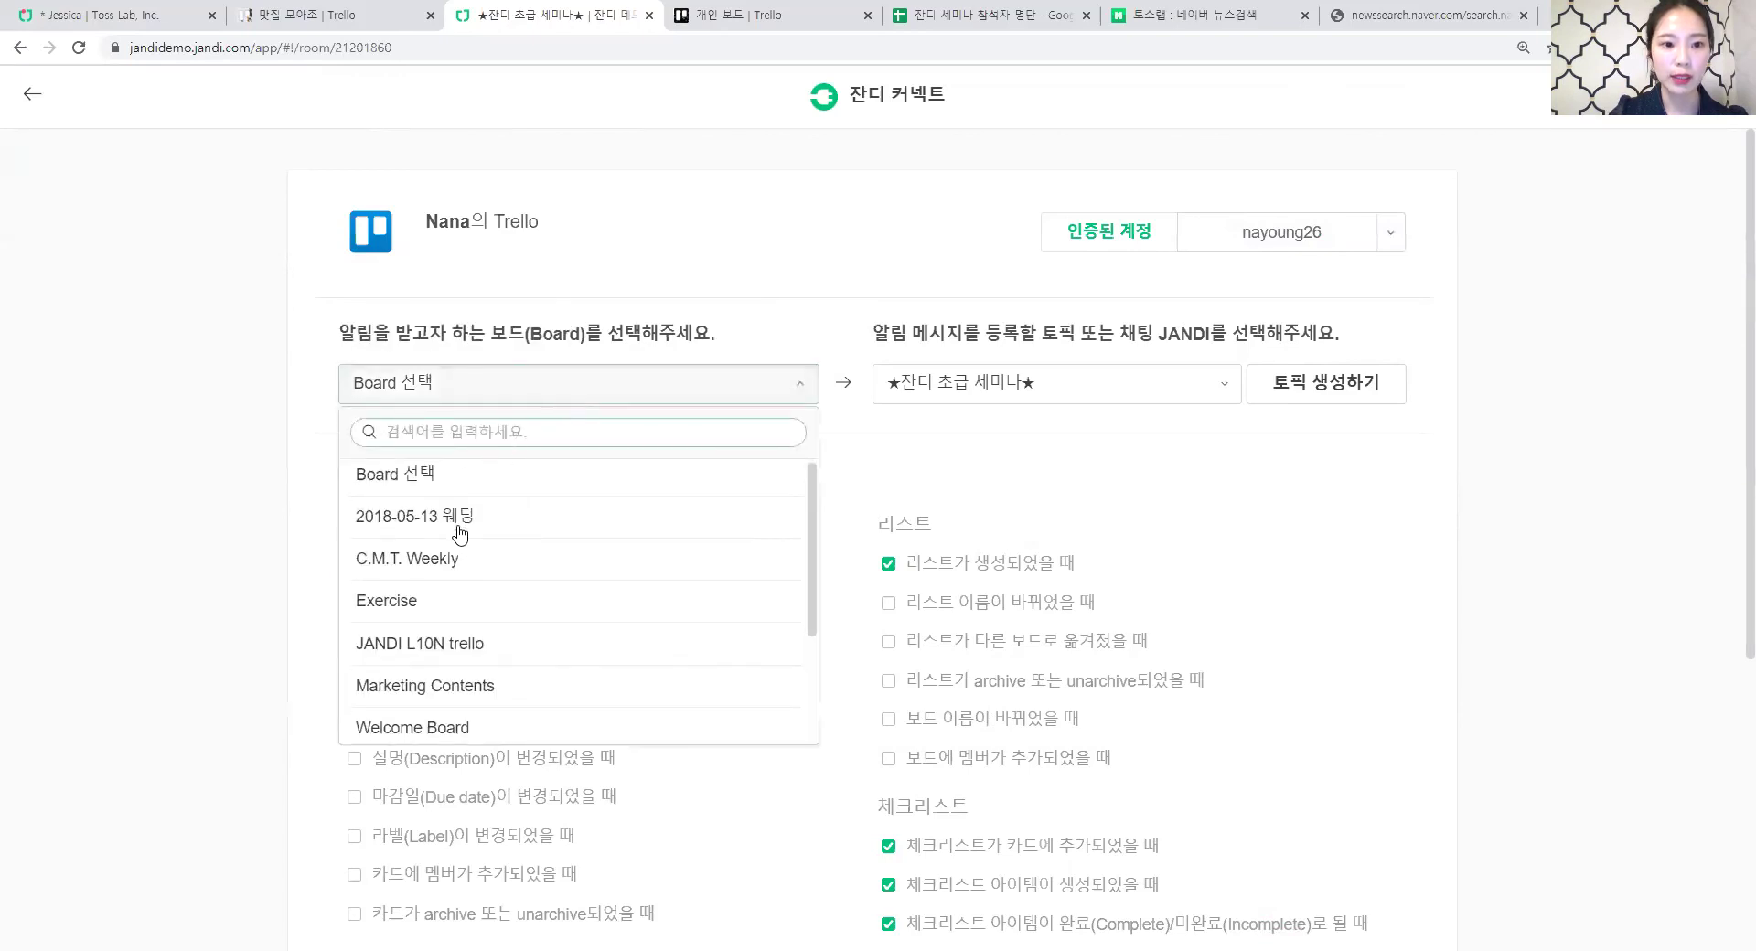
{"action": "scroll", "coordinate": [472, 548], "scroll_direction": "down", "scroll_amount": 2}
{"action": "left_click", "coordinate": [474, 681]}
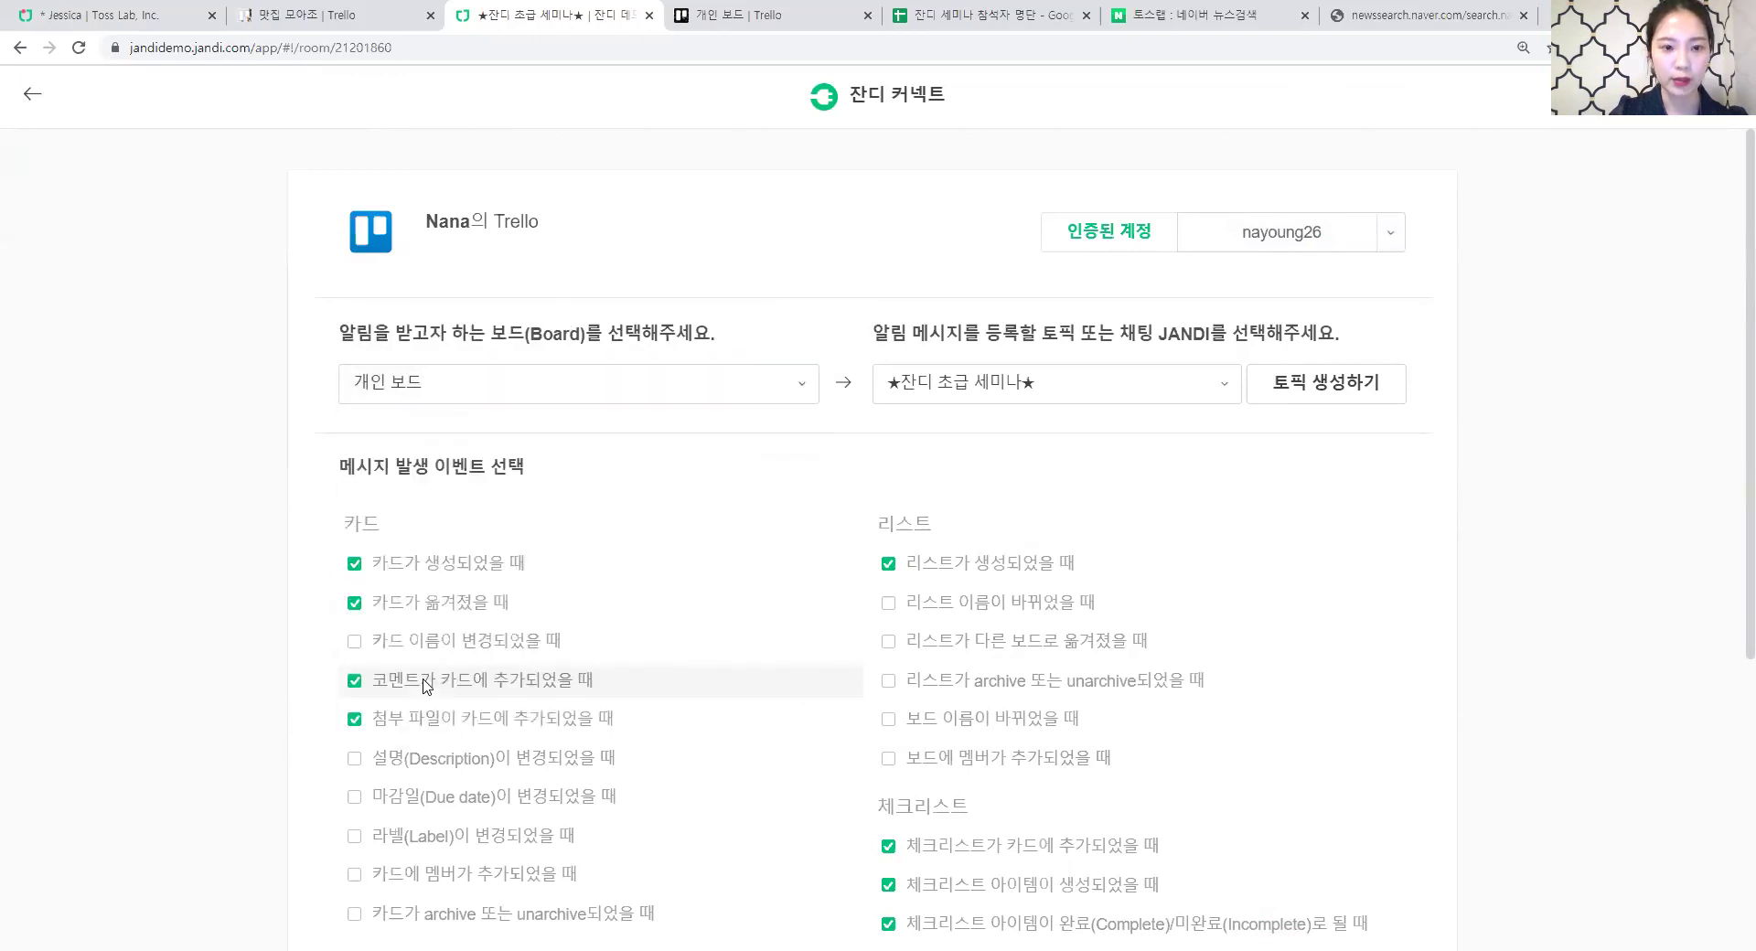
Keep the preset message events, set the connection's profile name to 개인보드 Trello and add the connection.
{"action": "scroll", "coordinate": [659, 442], "scroll_direction": "down", "scroll_amount": 1}
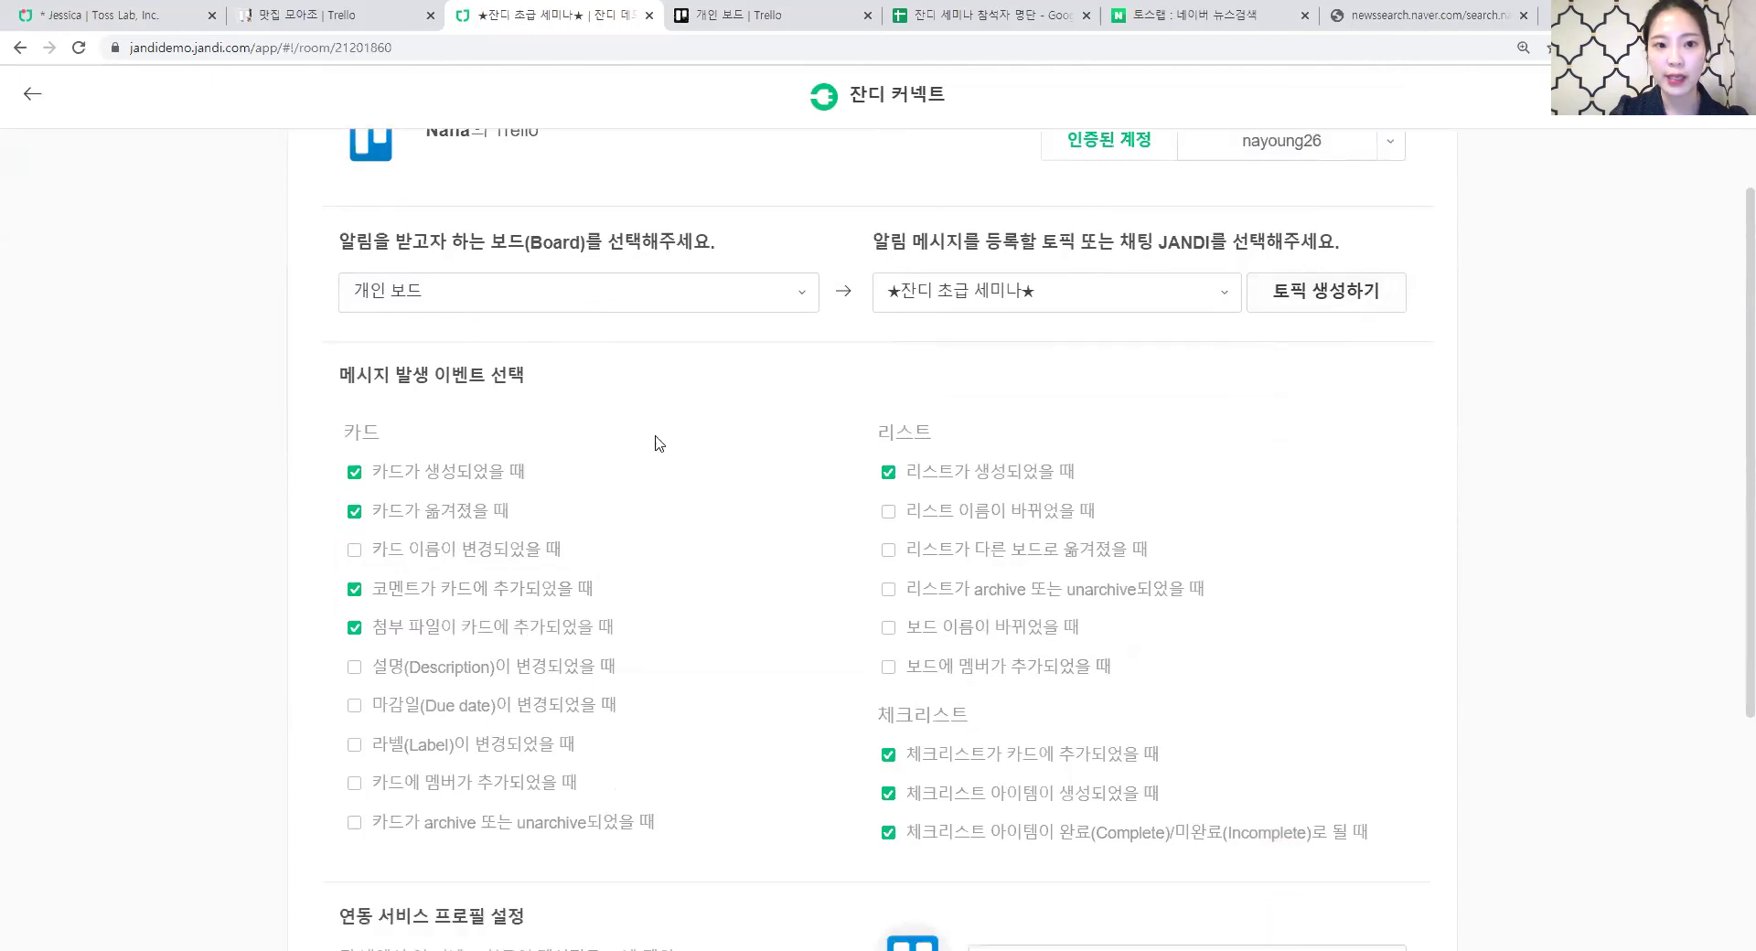
{"action": "left_click_drag", "start_coordinate": [338, 375], "coordinate": [531, 376]}
{"action": "scroll", "coordinate": [448, 524], "scroll_direction": "down", "scroll_amount": 2}
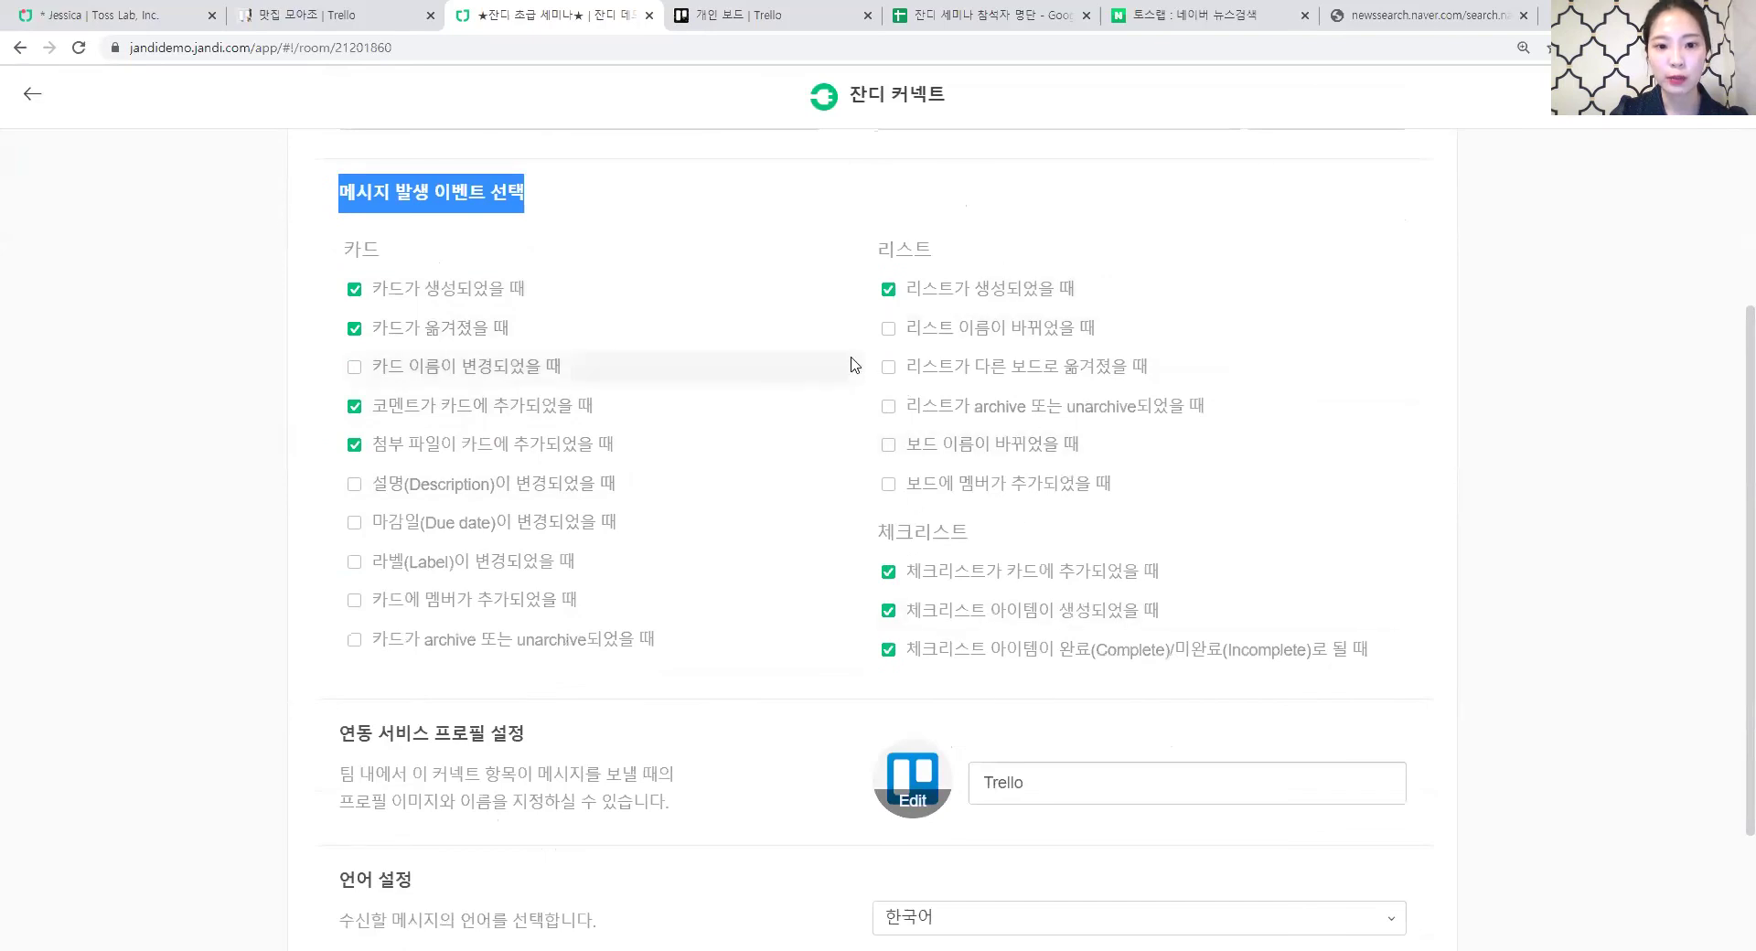
{"action": "left_click", "coordinate": [982, 784]}
{"action": "type", "text": "개인"}
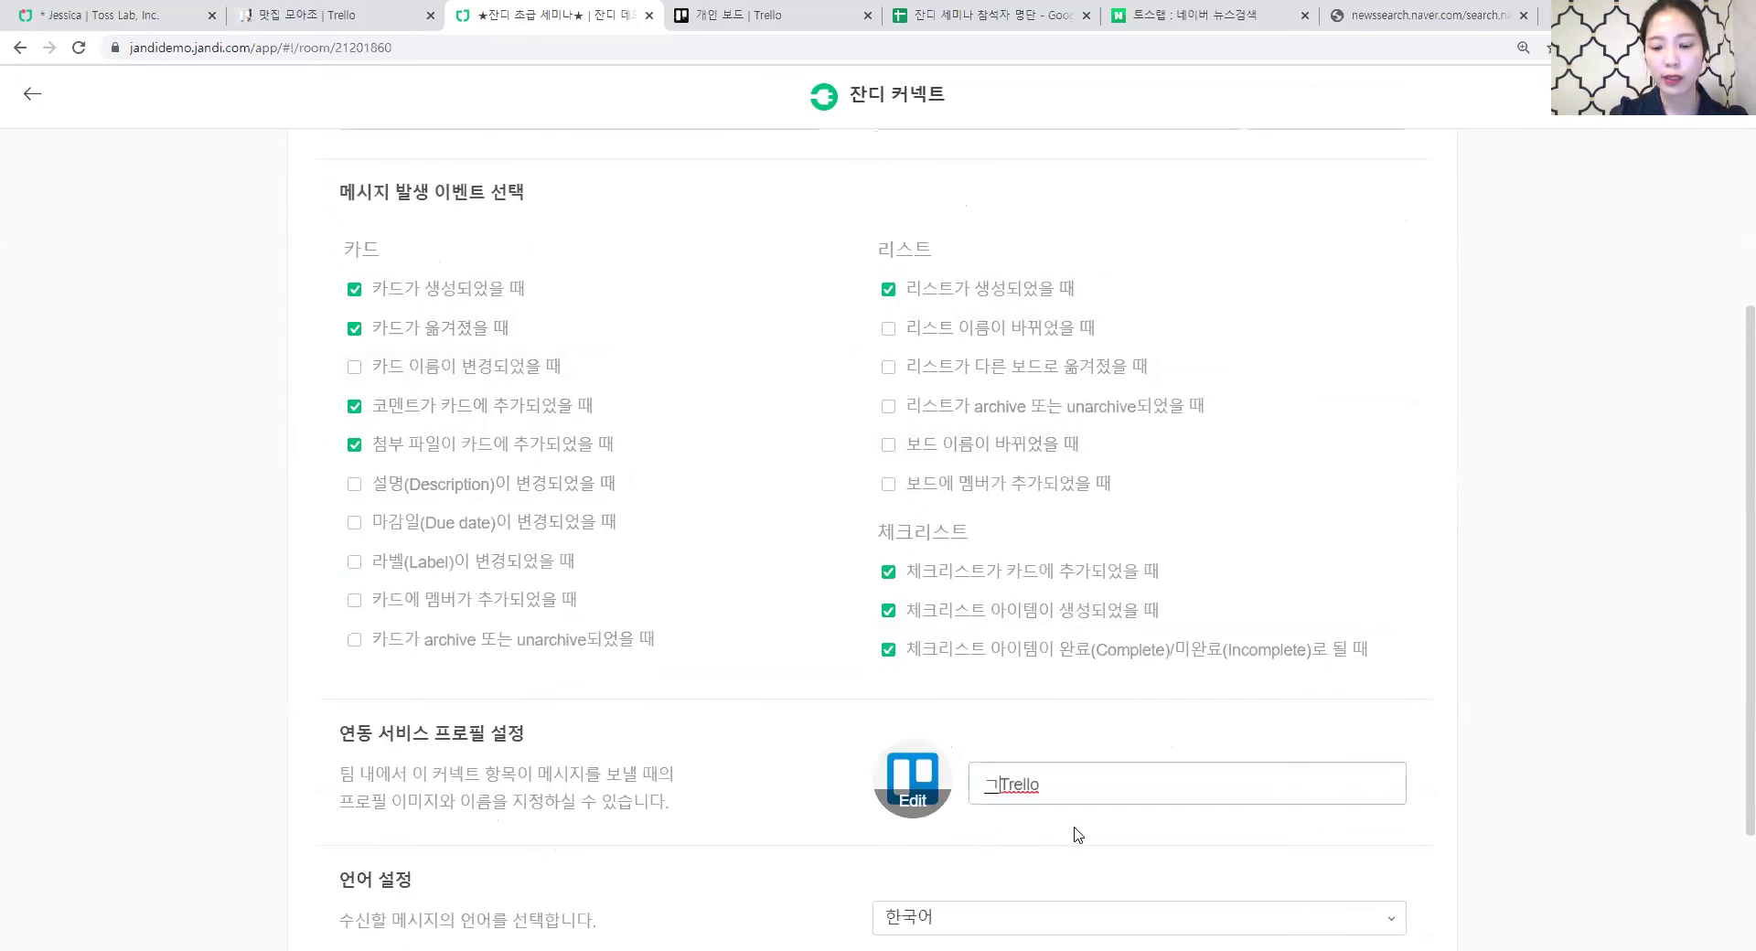
{"action": "type", "text": "보드"}
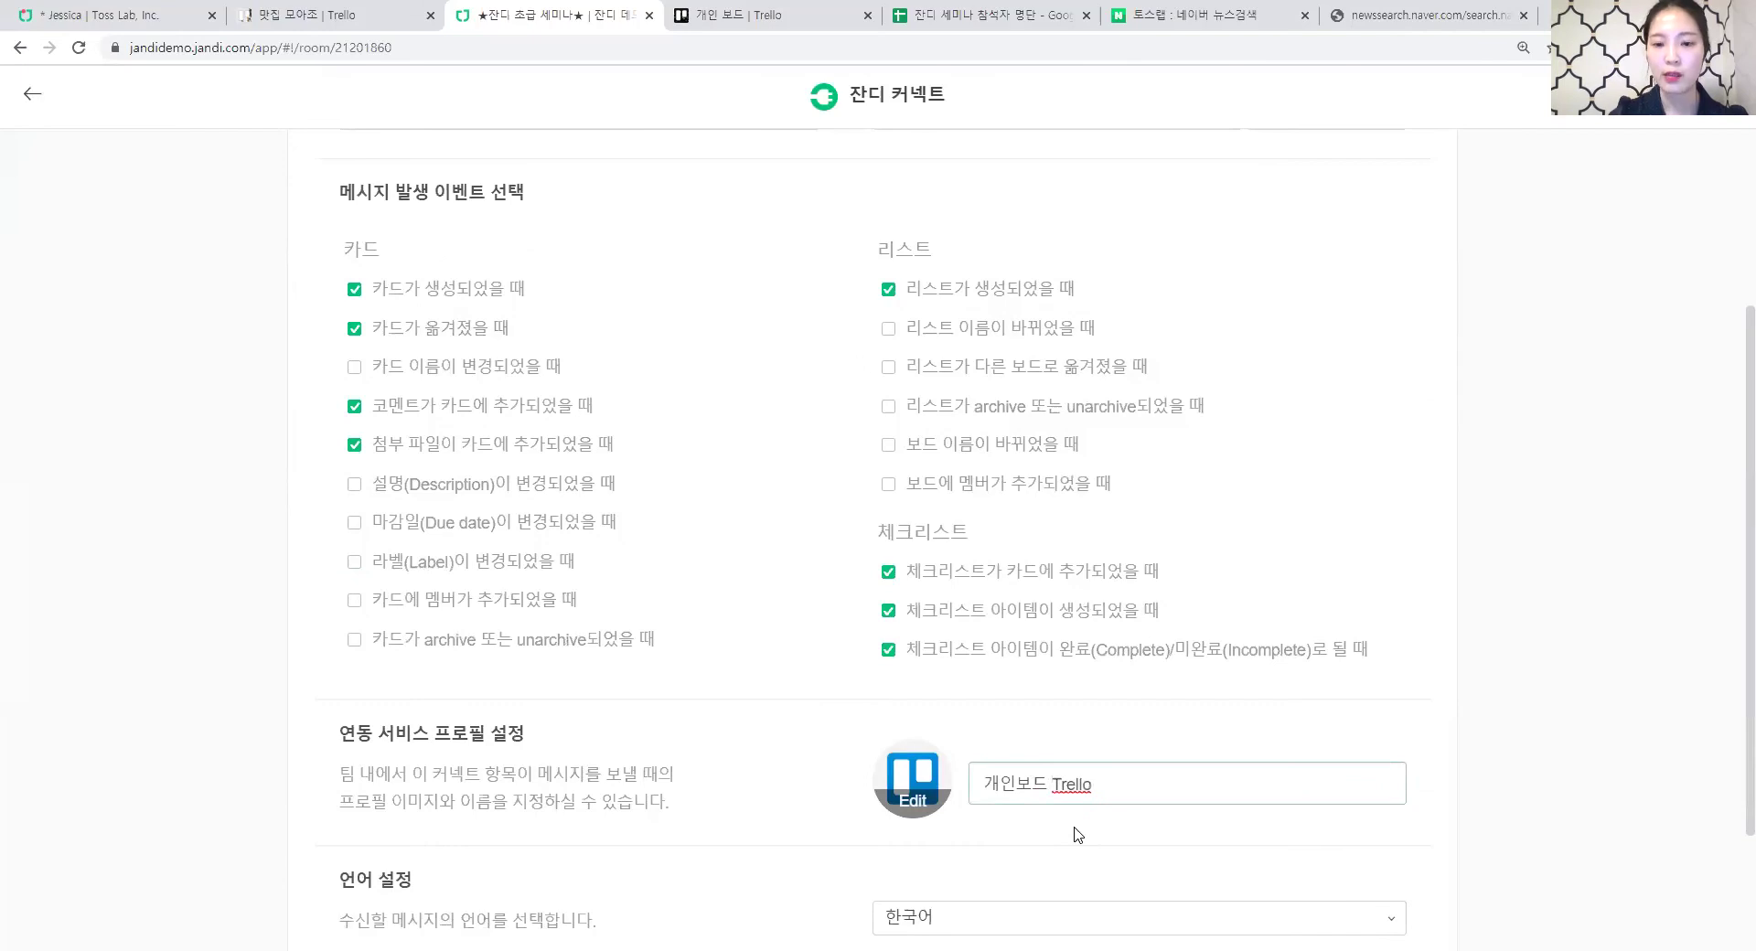
{"action": "scroll", "coordinate": [1035, 751], "scroll_direction": "down", "scroll_amount": 3}
{"action": "left_click", "coordinate": [902, 848]}
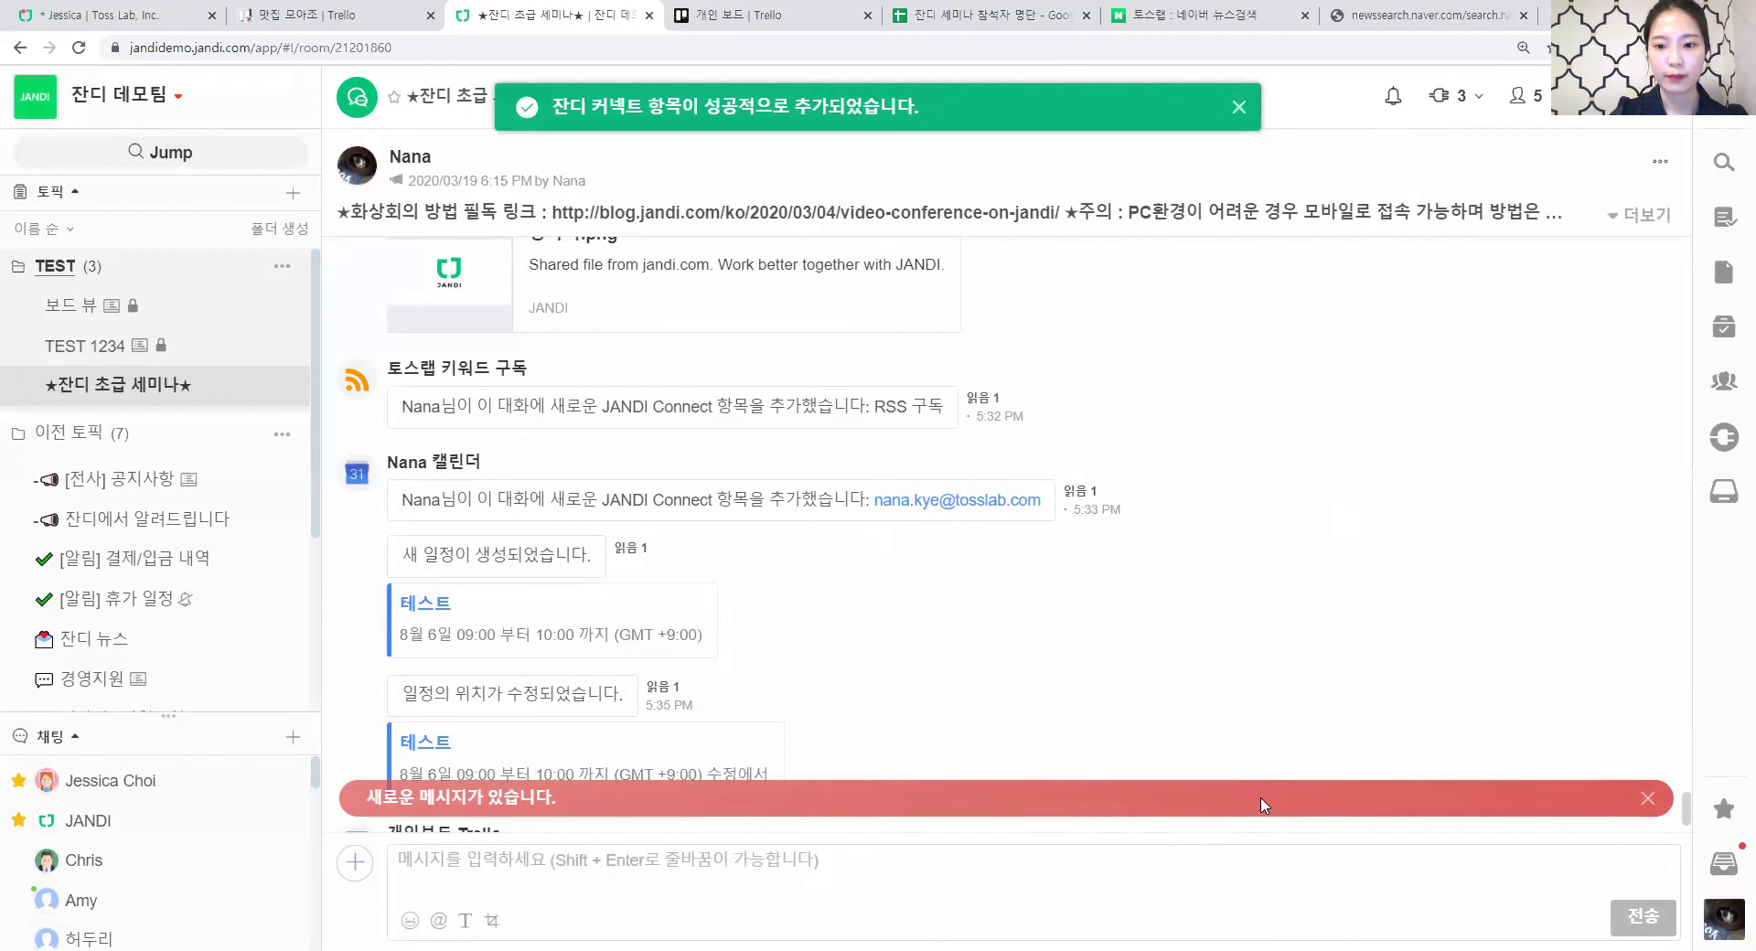
Read the new message about the Trello connection in the topic.
{"action": "left_click", "coordinate": [1214, 798]}
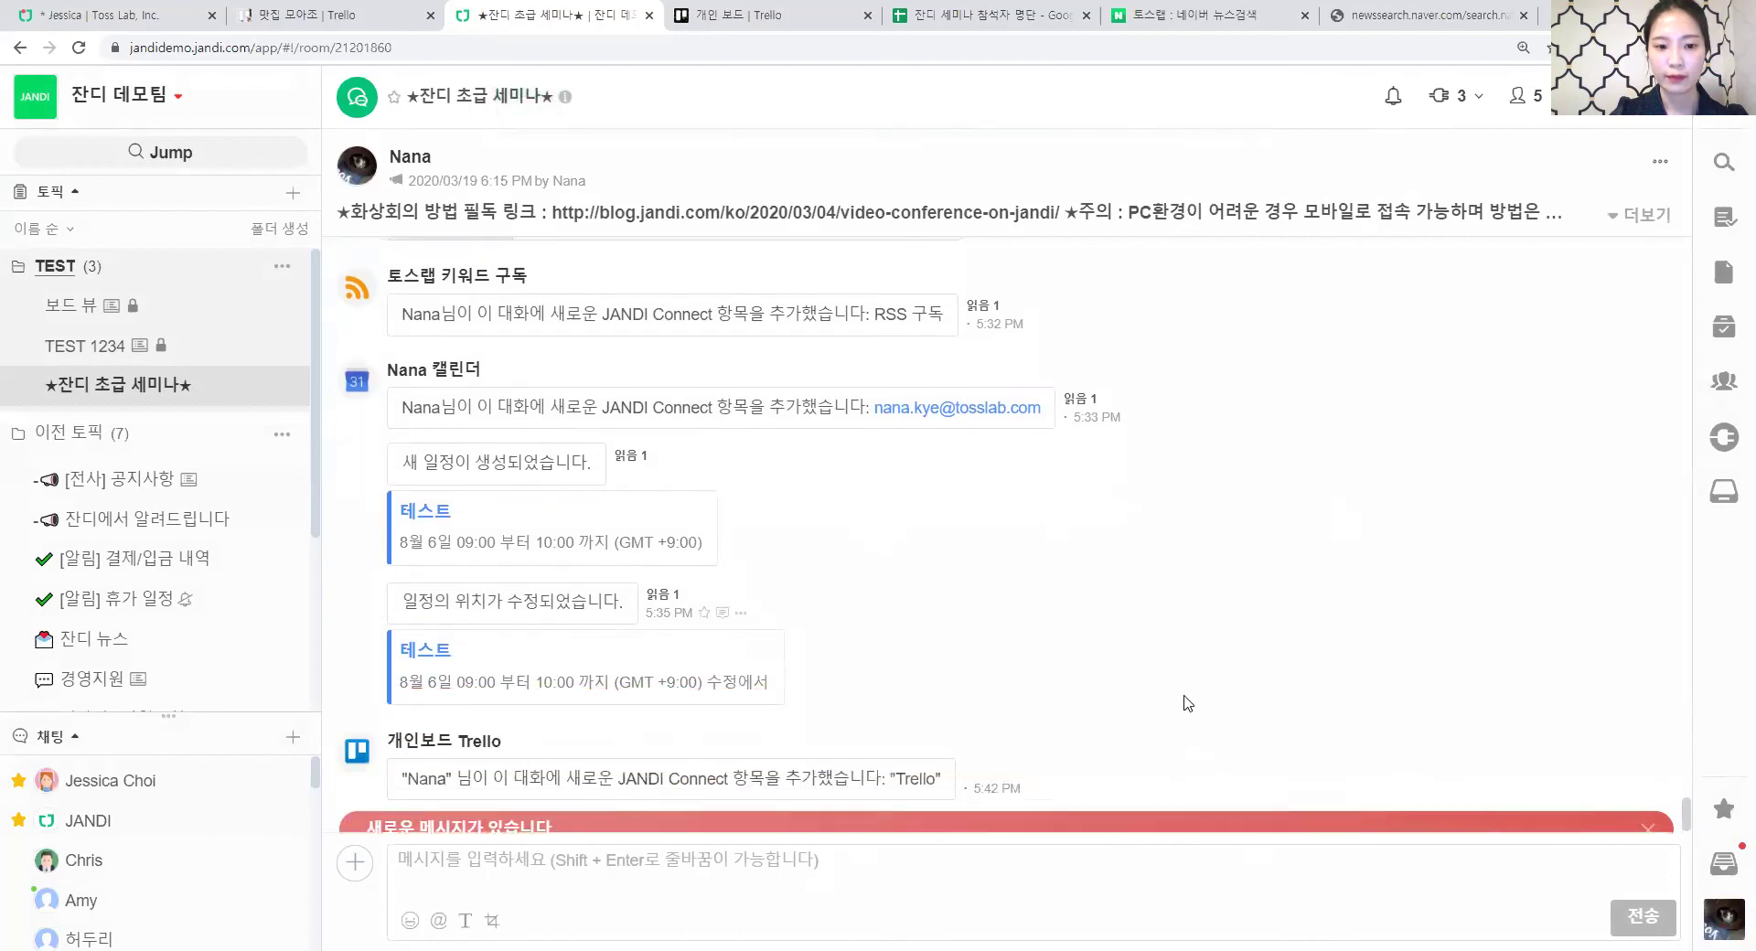
{"action": "left_click_drag", "start_coordinate": [617, 778], "coordinate": [949, 783]}
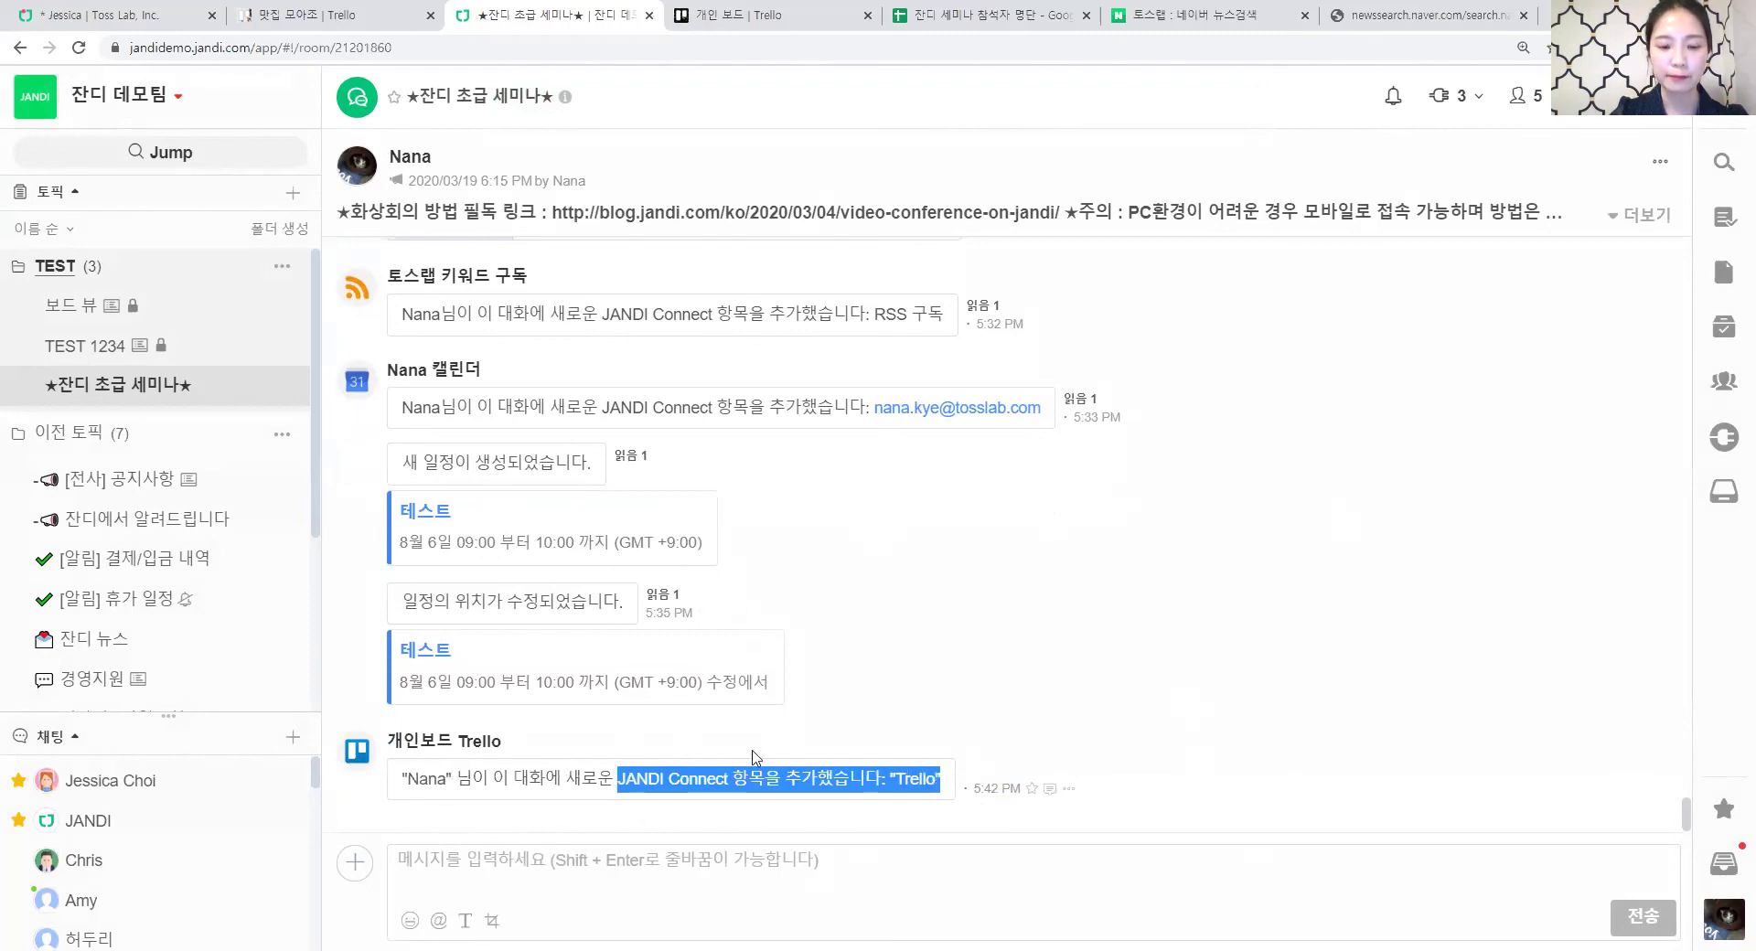
{"action": "left_click", "coordinate": [938, 712]}
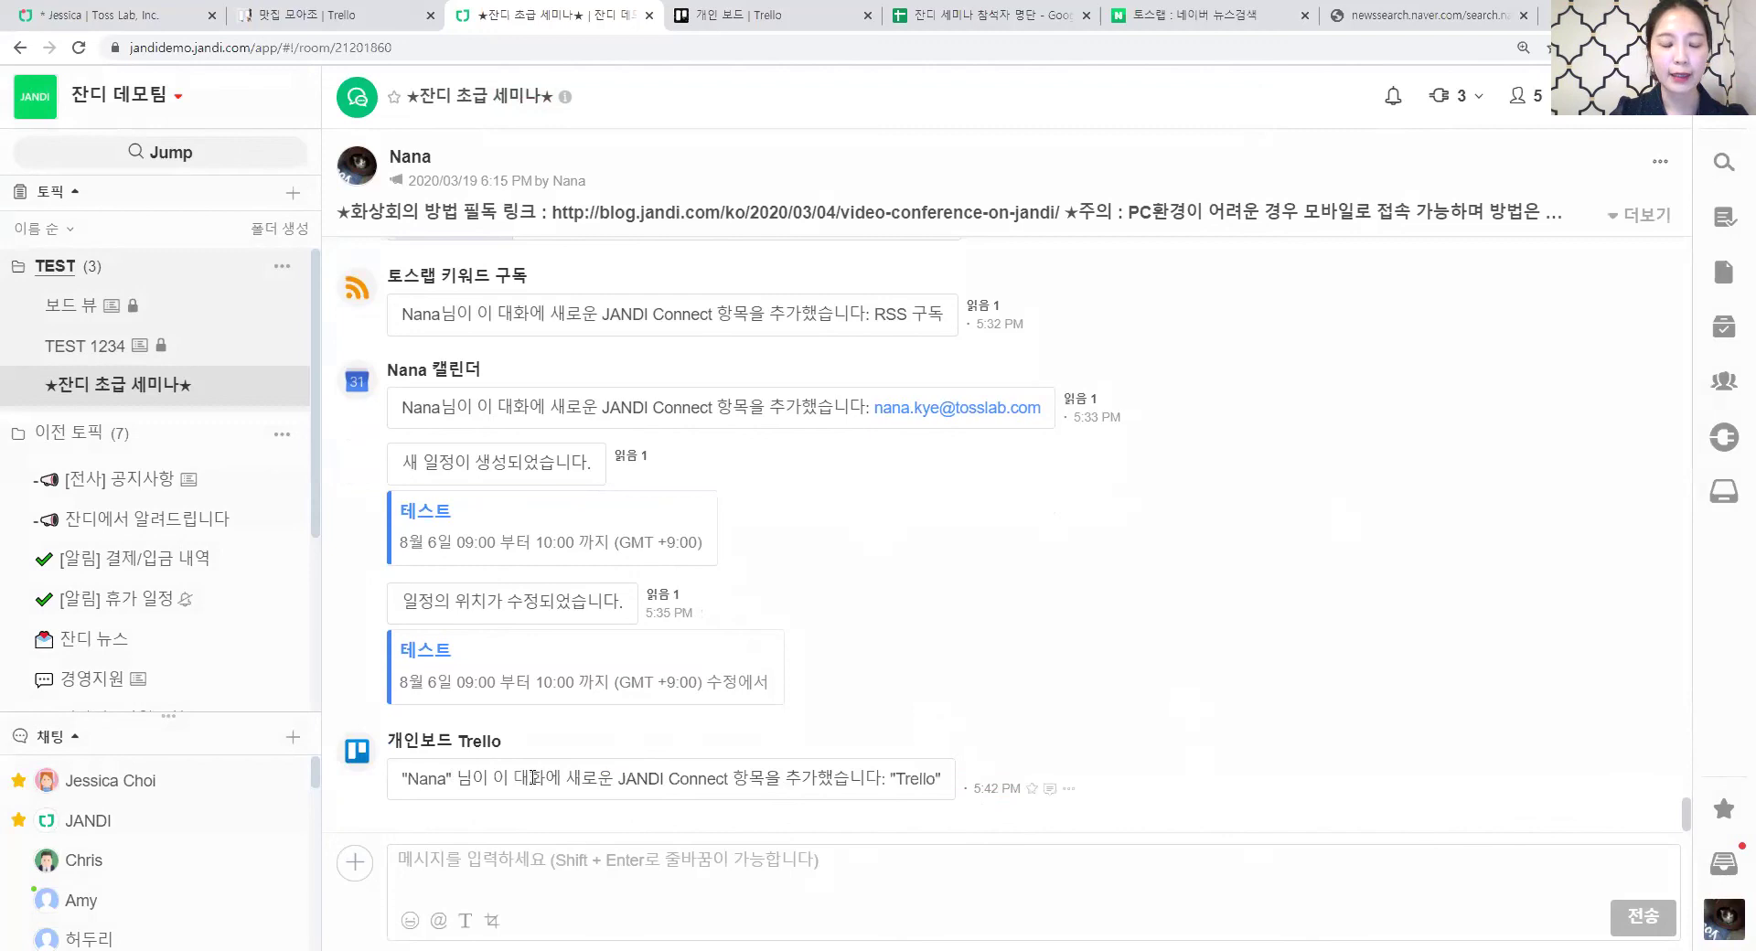
Switch to Trello and add a card titled 테스트 카드입니다 to the 메모 list of 개인 보드.
{"action": "key", "text": "ctrl+Tab"}
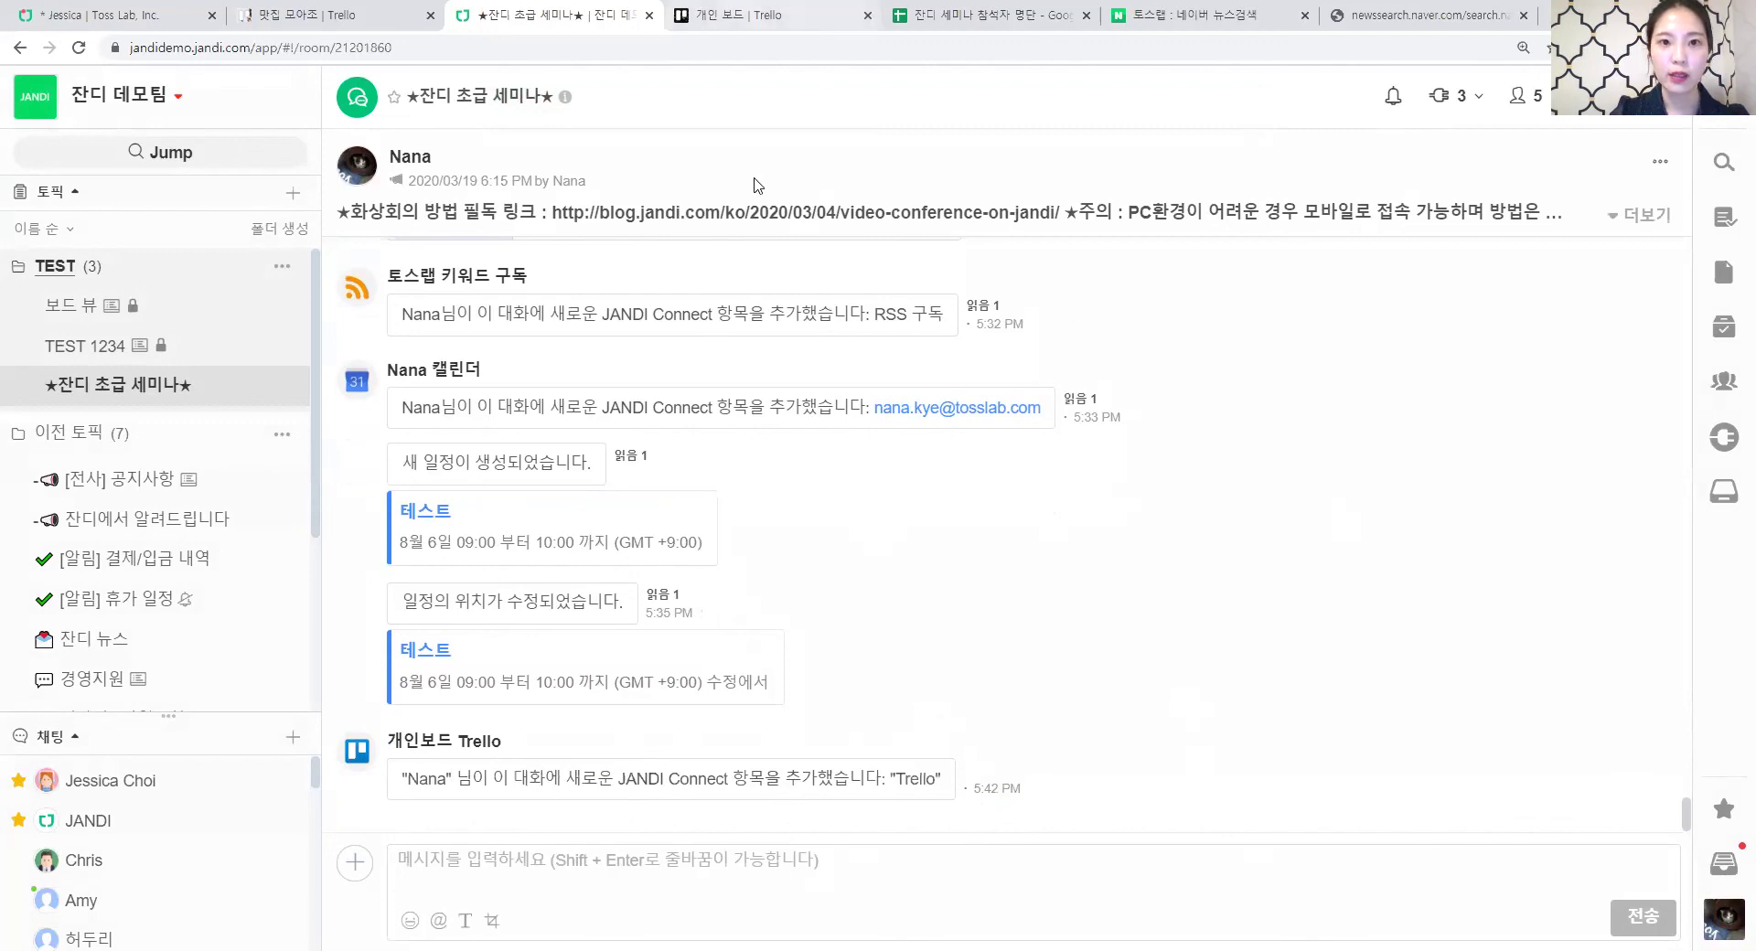
{"action": "scroll", "coordinate": [704, 503], "scroll_direction": "down", "scroll_amount": 1}
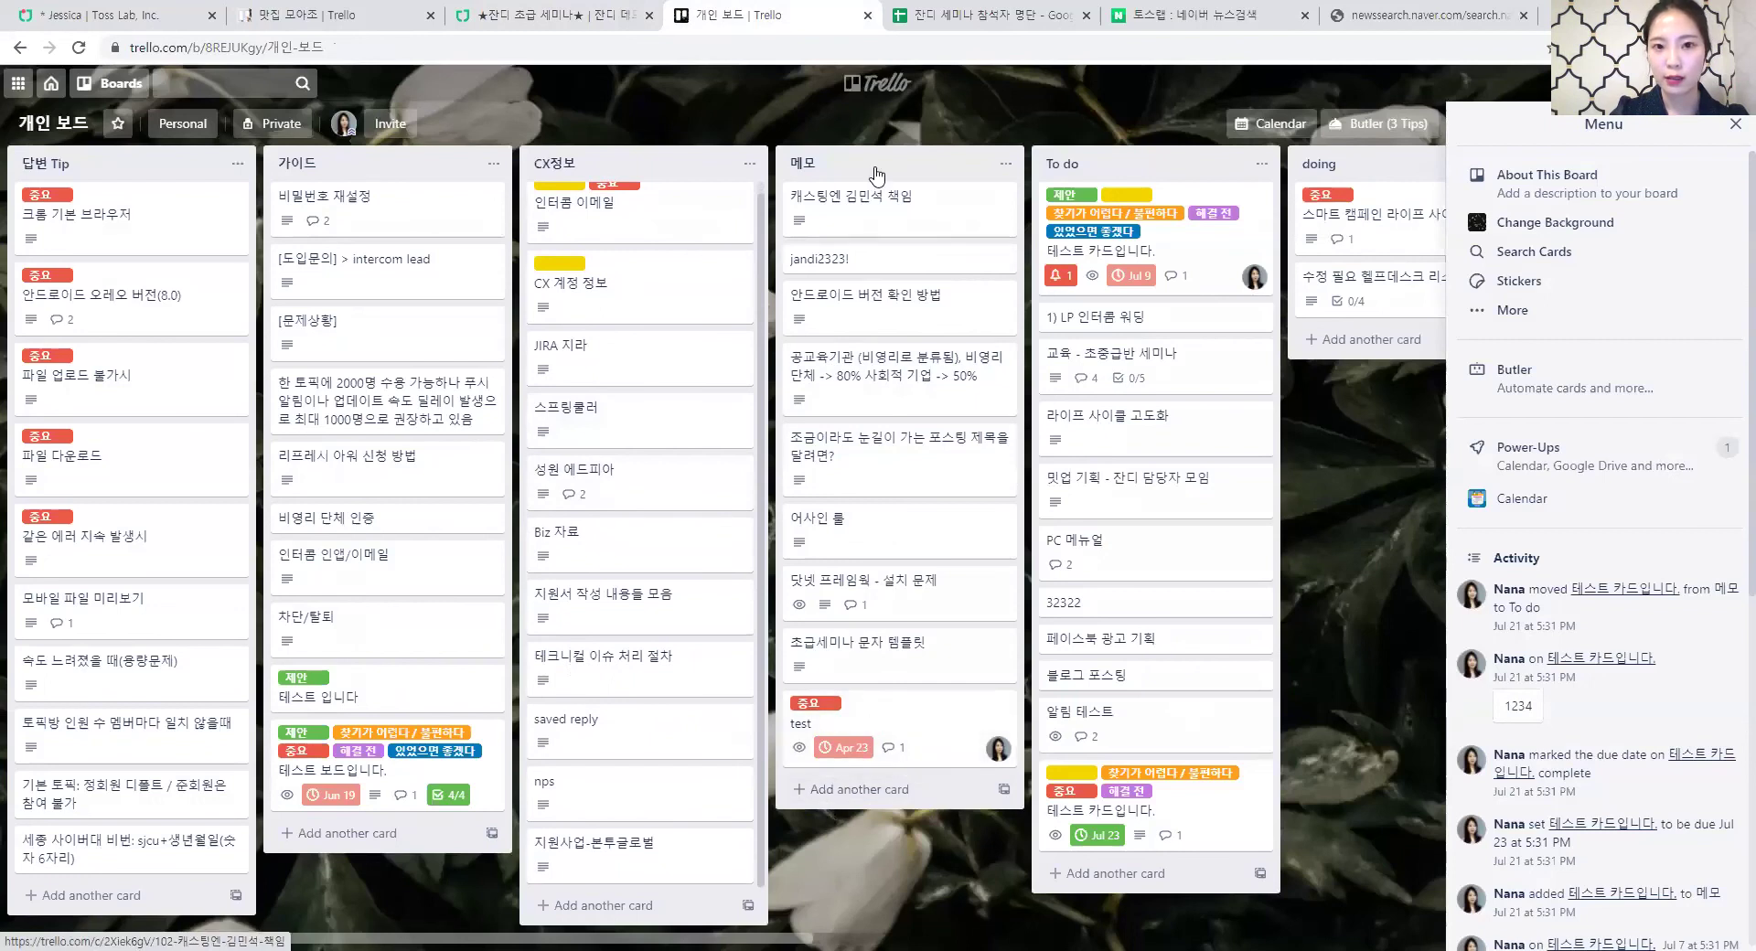
{"action": "left_click", "coordinate": [855, 792]}
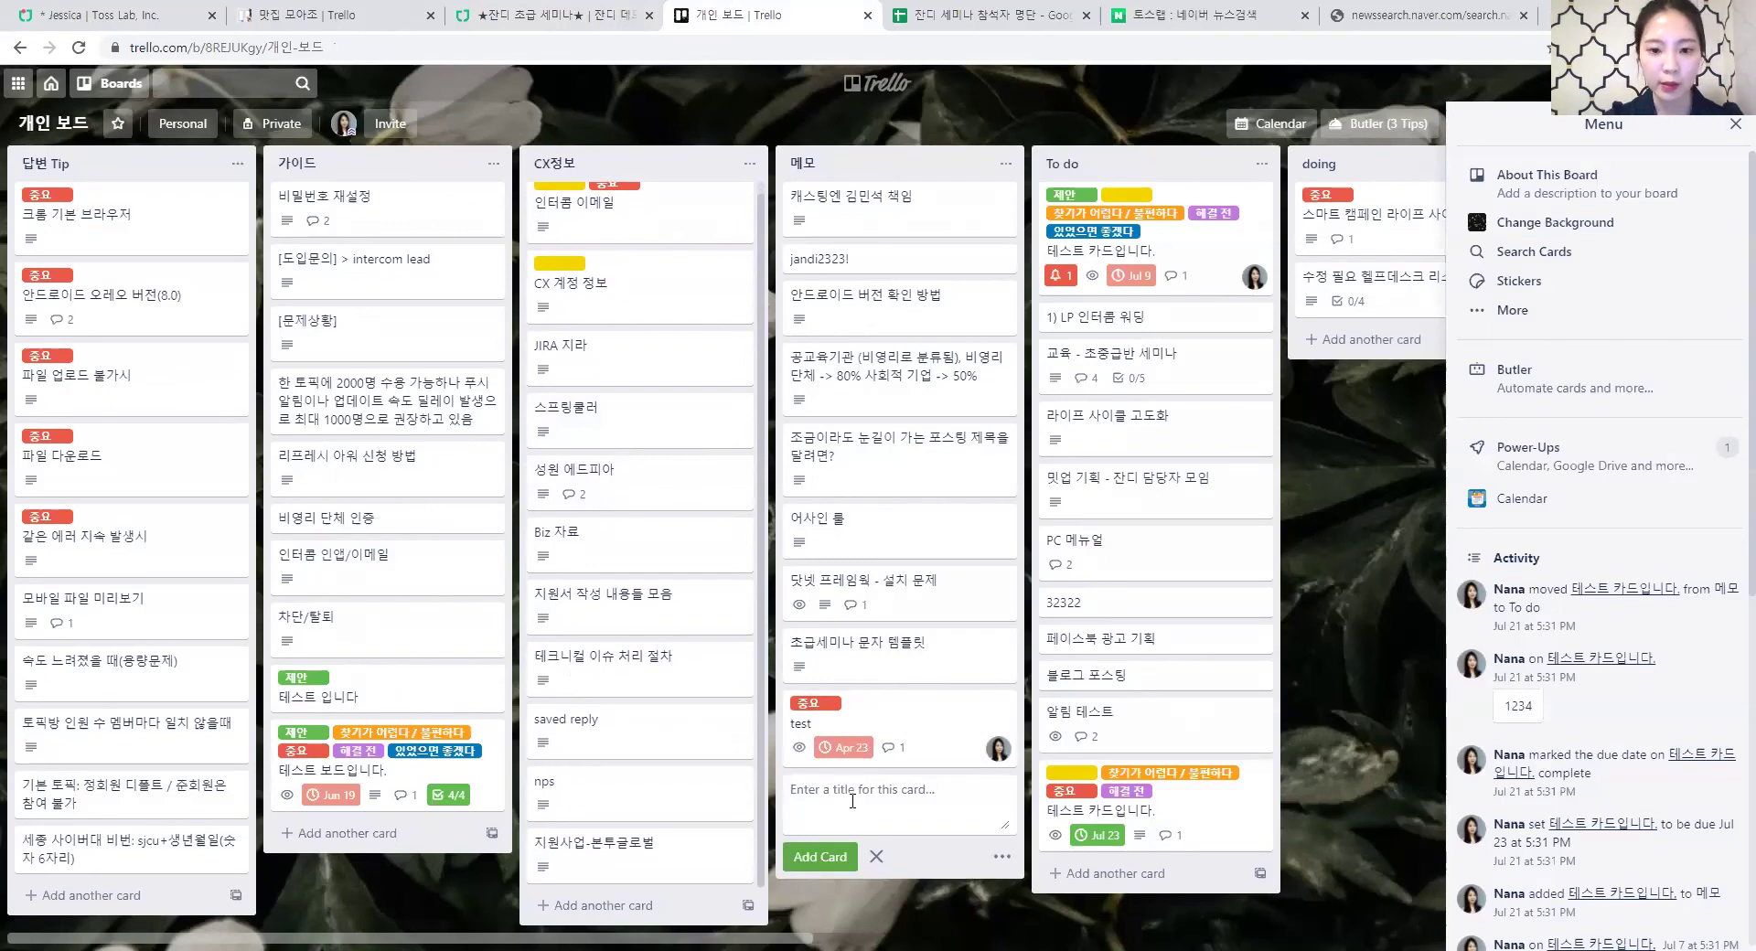
{"action": "type", "text": "테스트"}
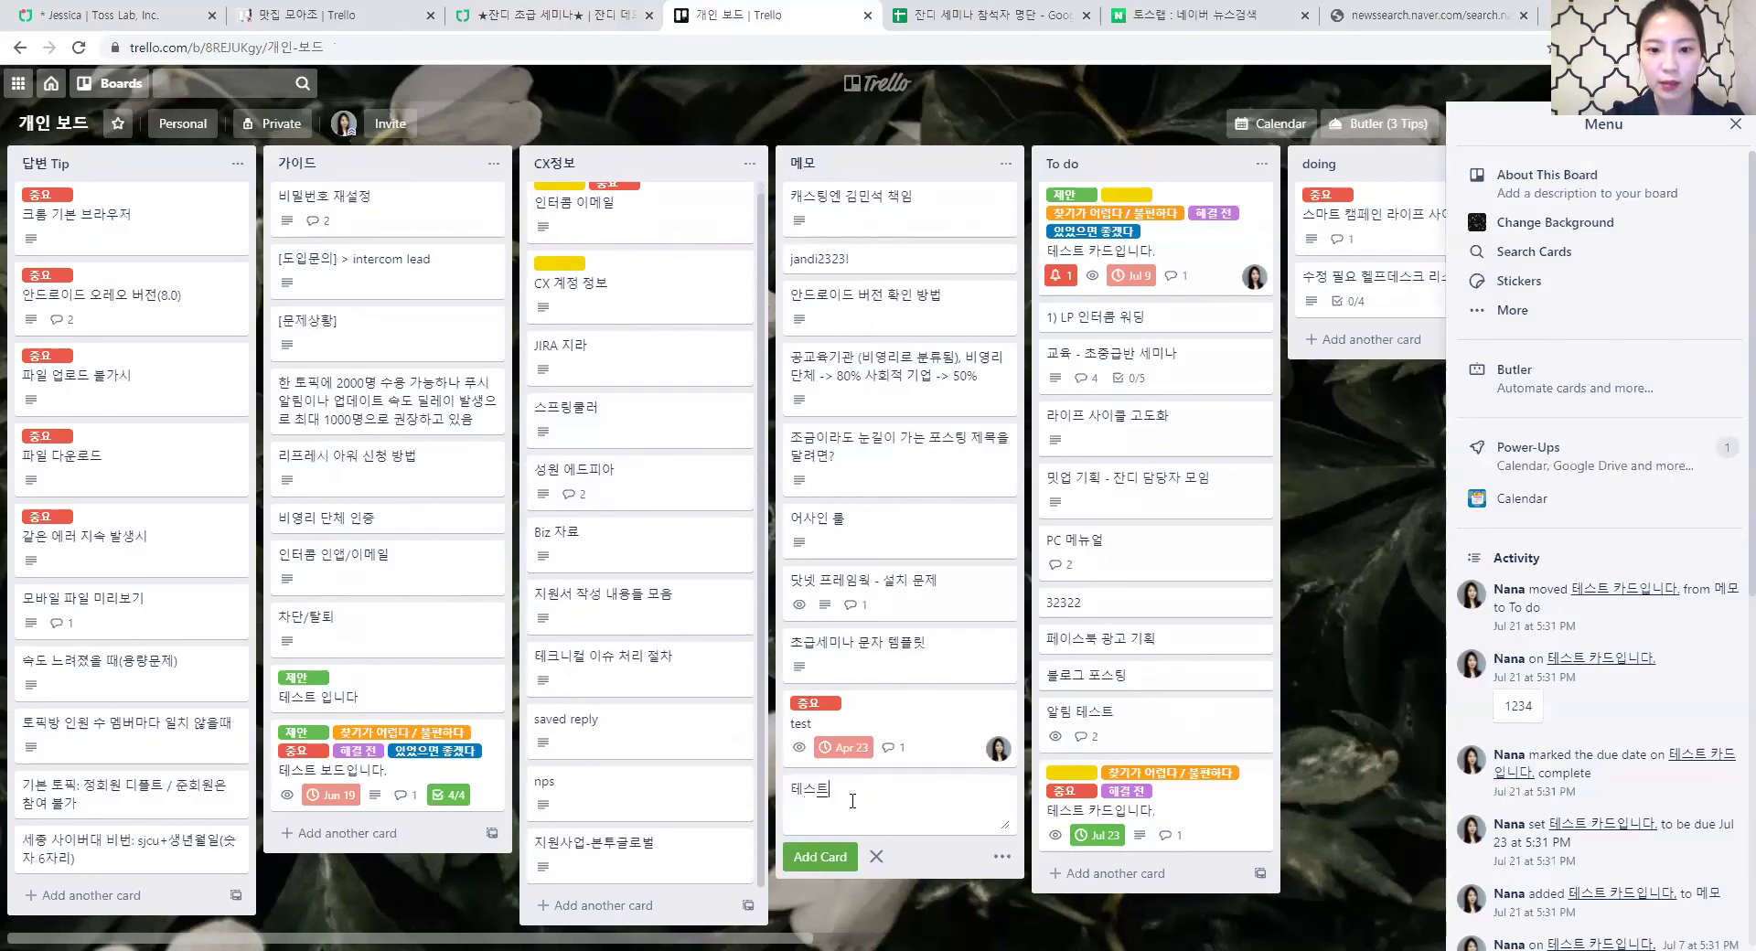
{"action": "type", "text": " 카드입니"}
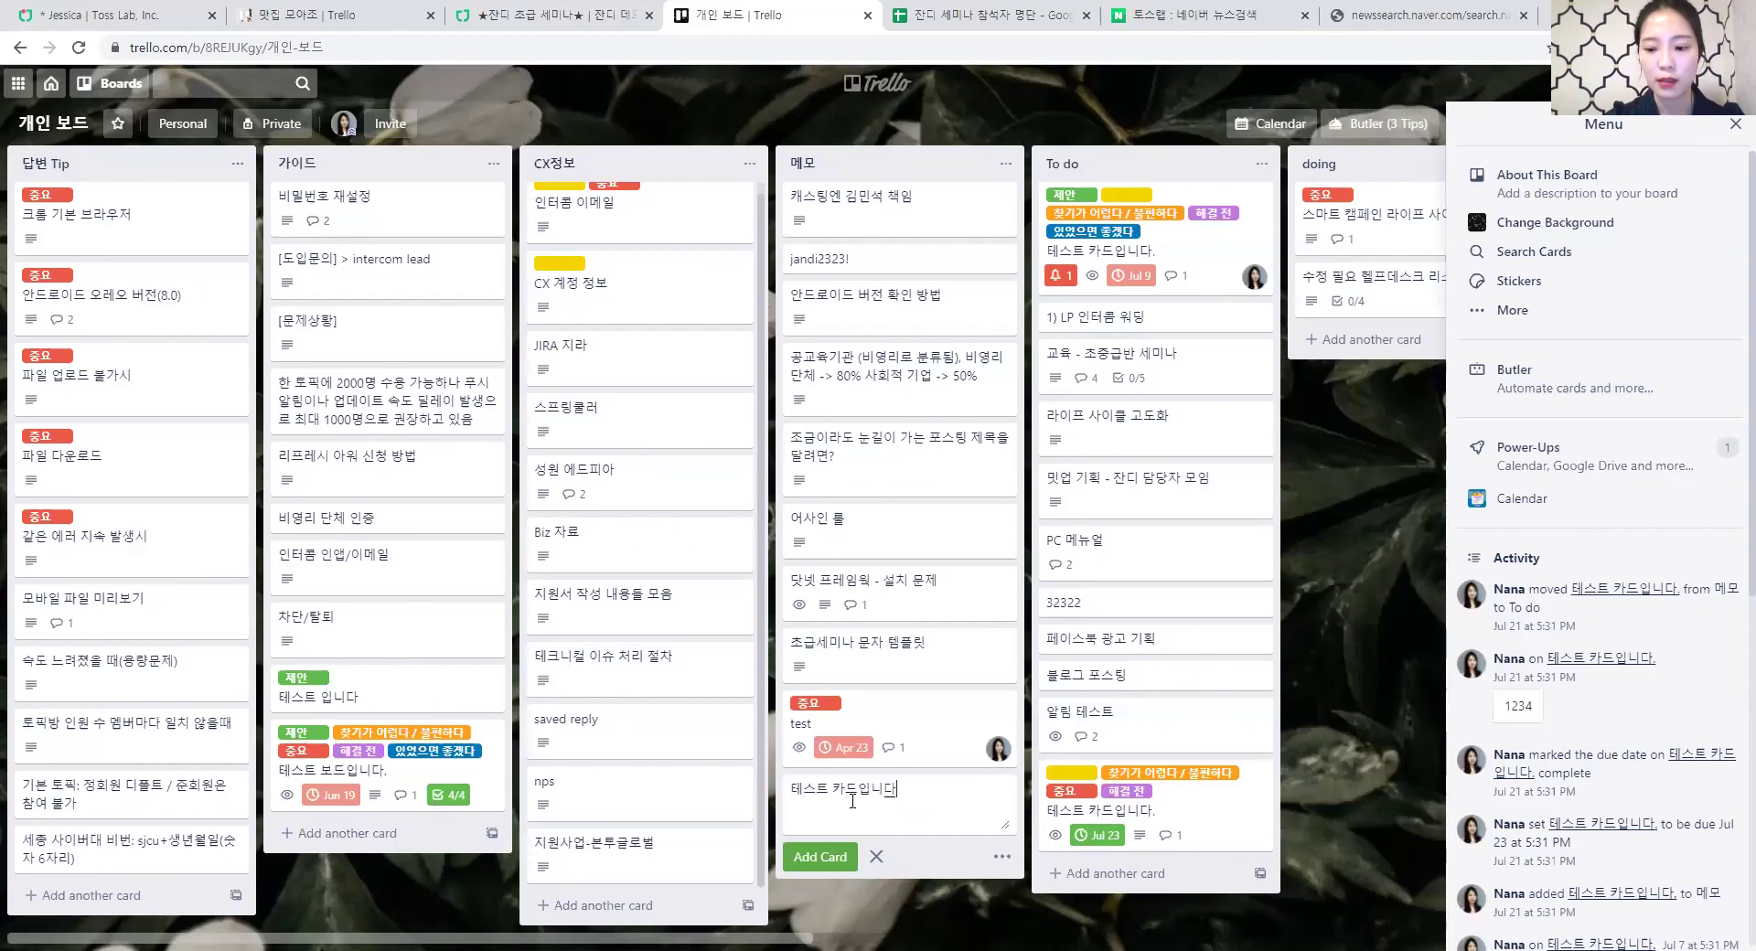
{"action": "type", "text": "다"}
{"action": "key", "text": "Return"}
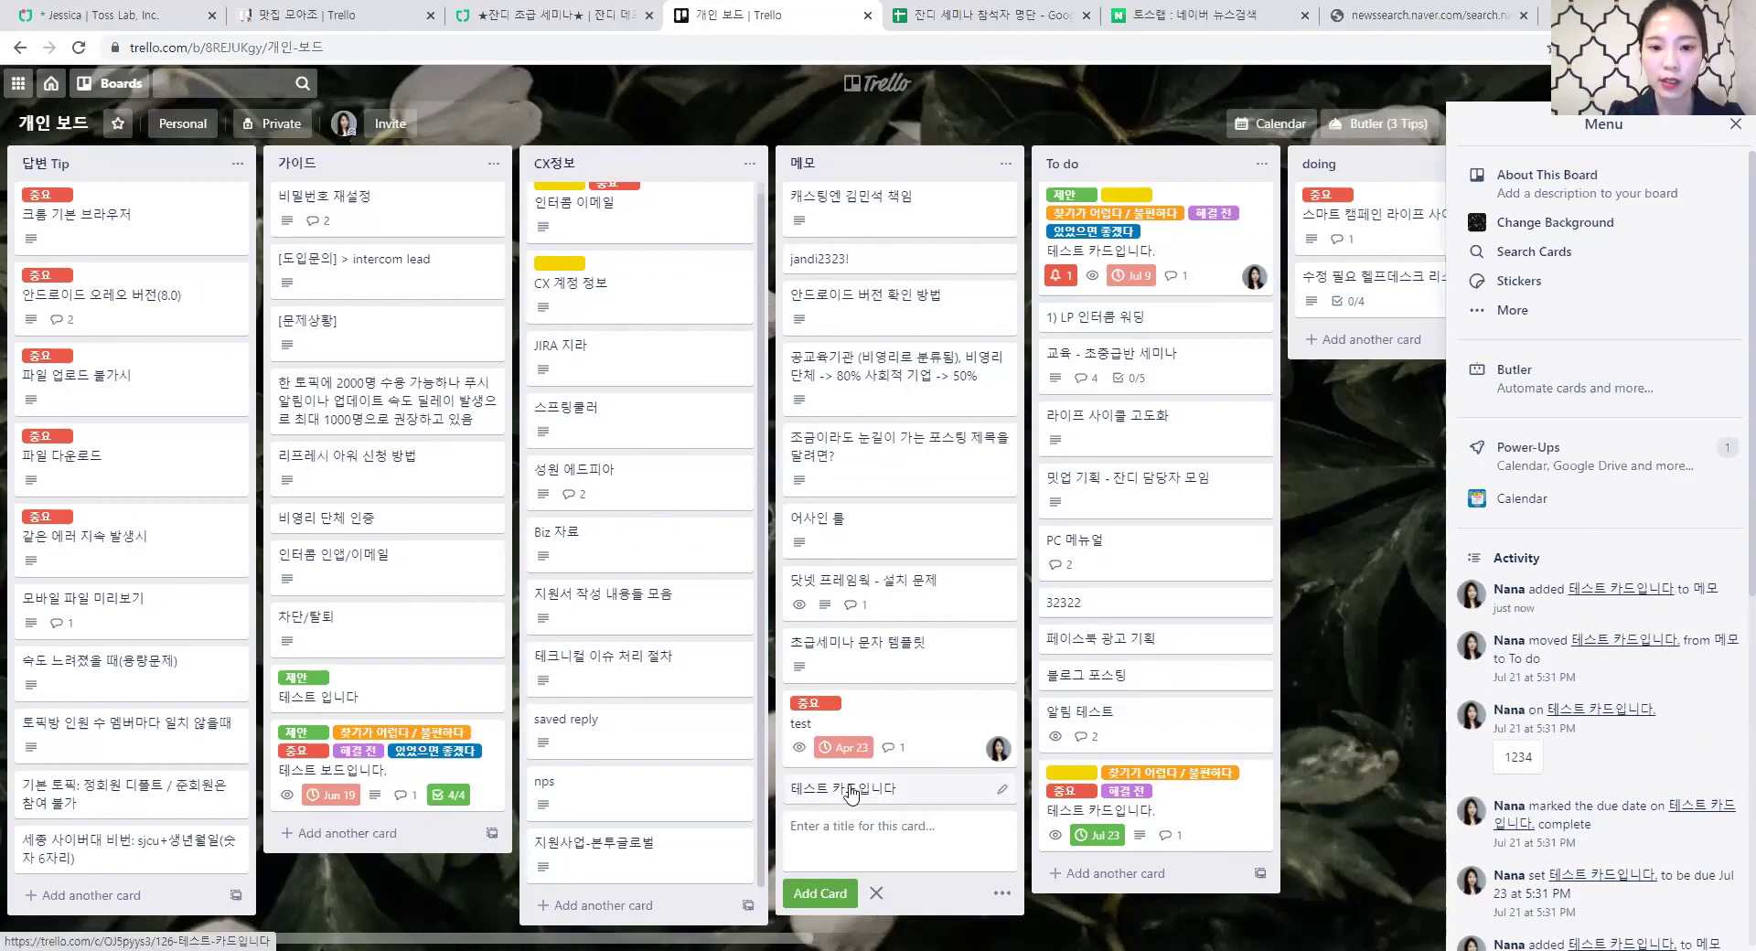
Open the new card and assign the labels 제안, 찾기가 어렵다 / 불편하다, 중요, 해결 전 and 있었으면 좋겠다.
{"action": "left_click", "coordinate": [850, 792]}
{"action": "left_click", "coordinate": [1108, 264]}
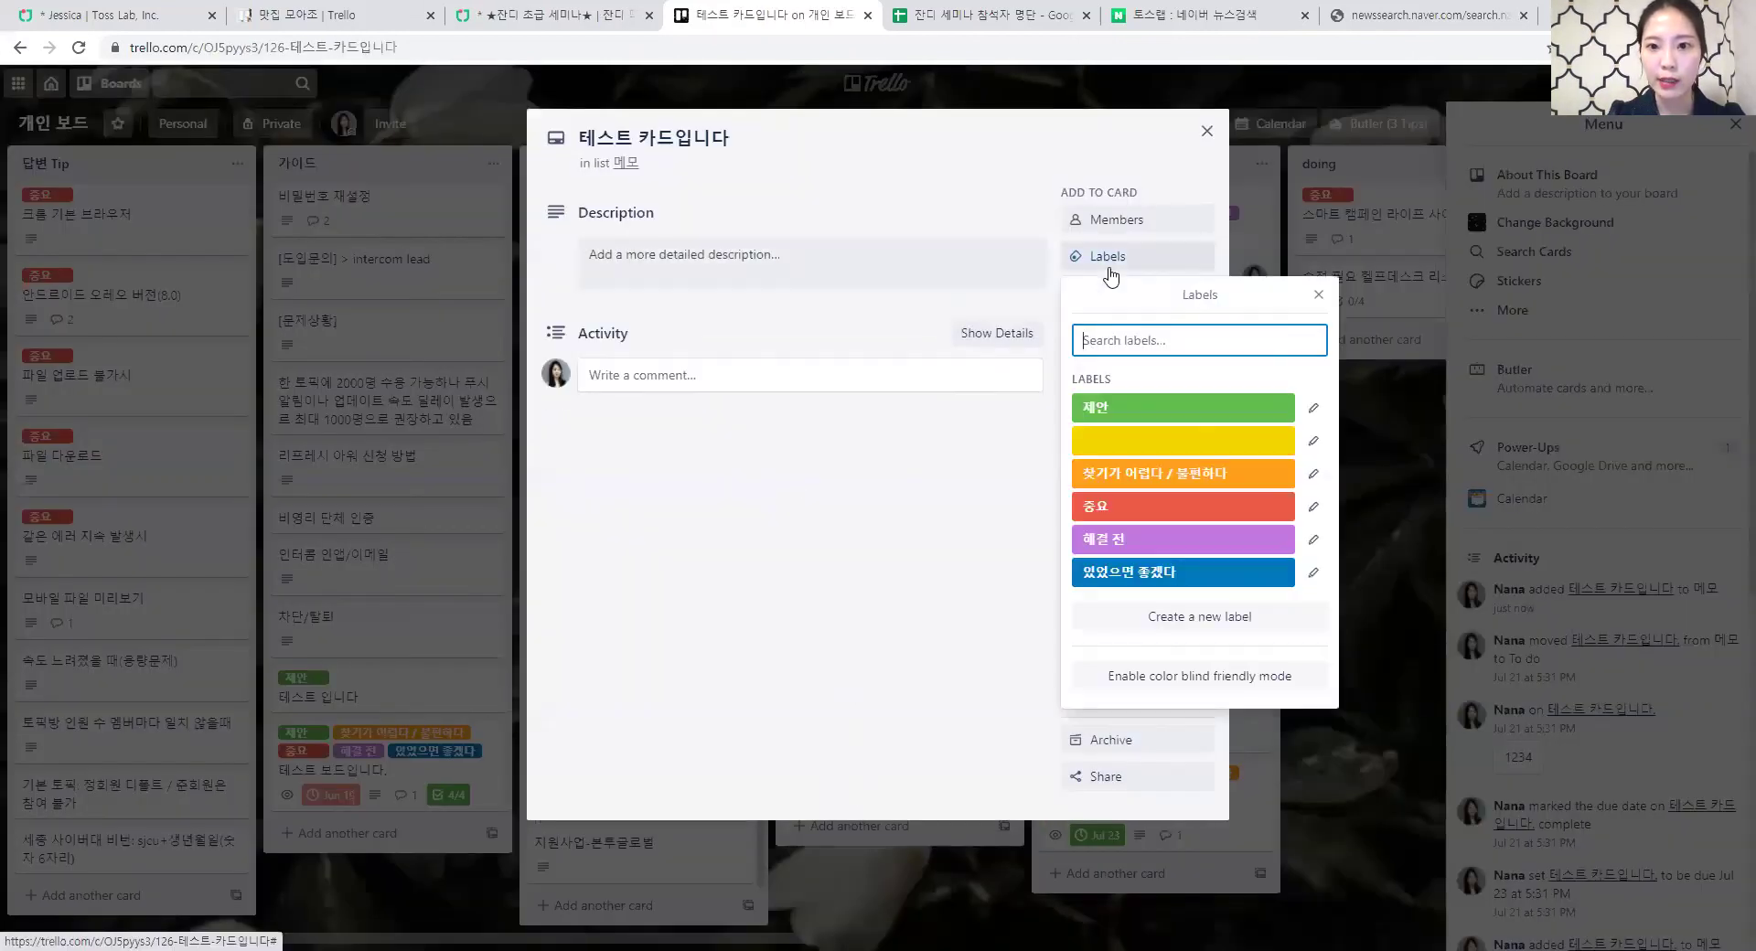
{"action": "left_click", "coordinate": [1138, 413]}
{"action": "left_click", "coordinate": [1134, 473]}
{"action": "left_click", "coordinate": [1126, 506]}
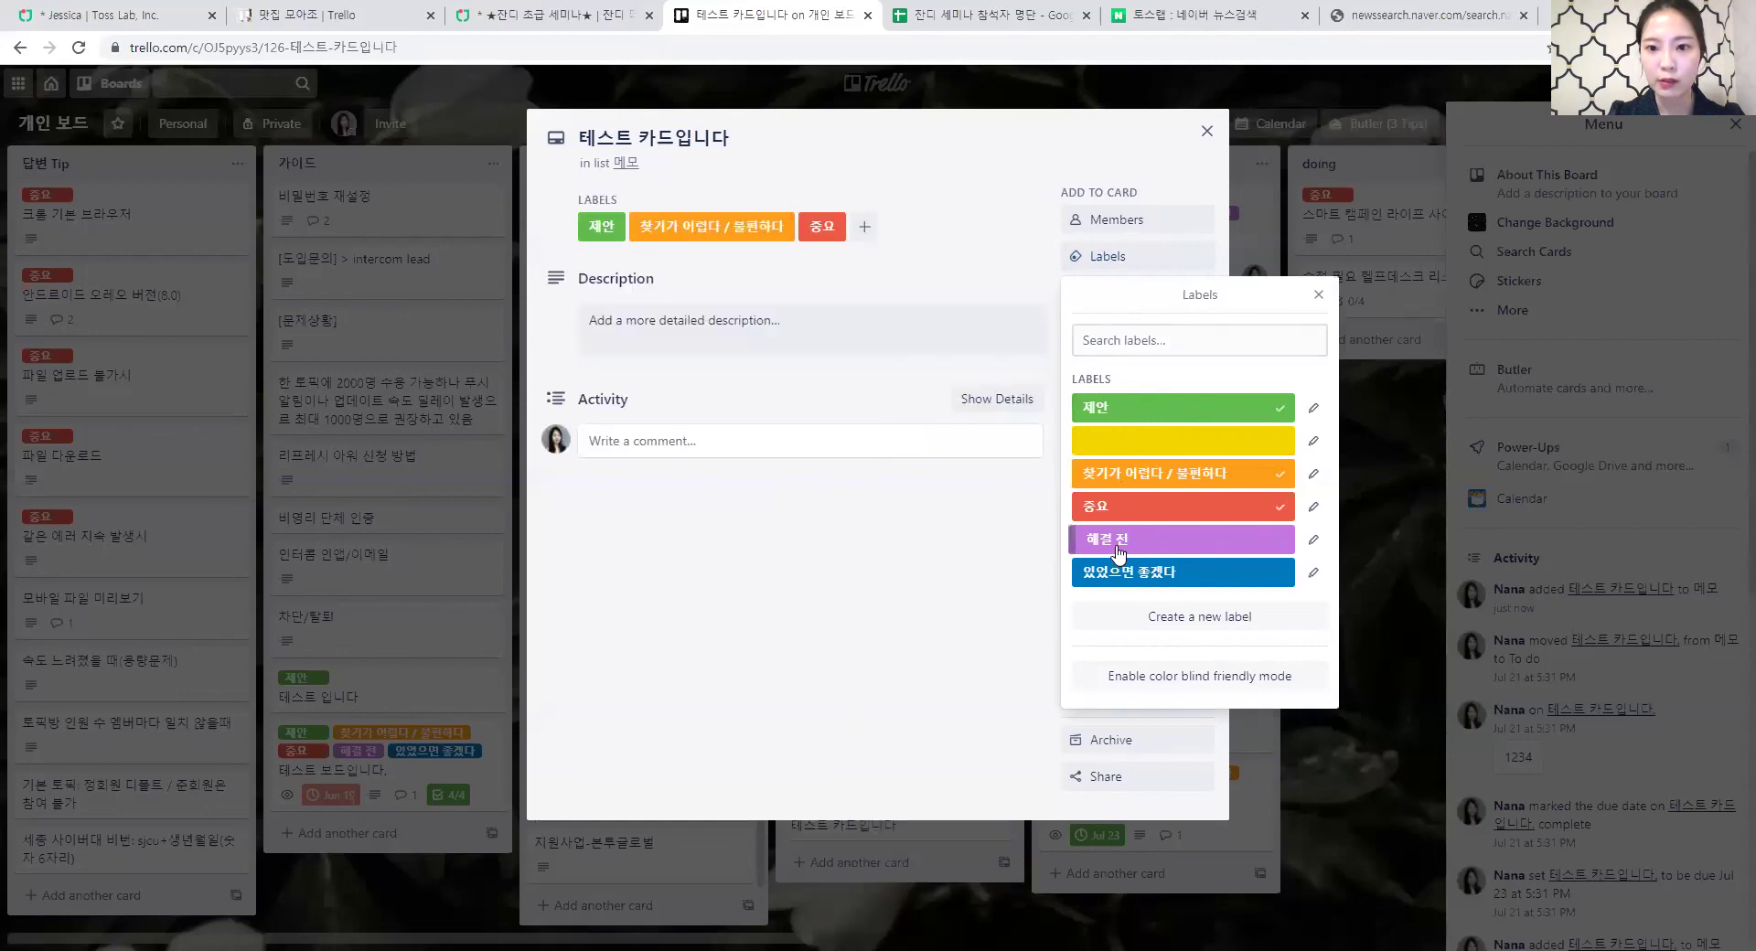
{"action": "left_click", "coordinate": [1117, 552]}
{"action": "left_click", "coordinate": [1126, 573]}
{"action": "left_click", "coordinate": [843, 596]}
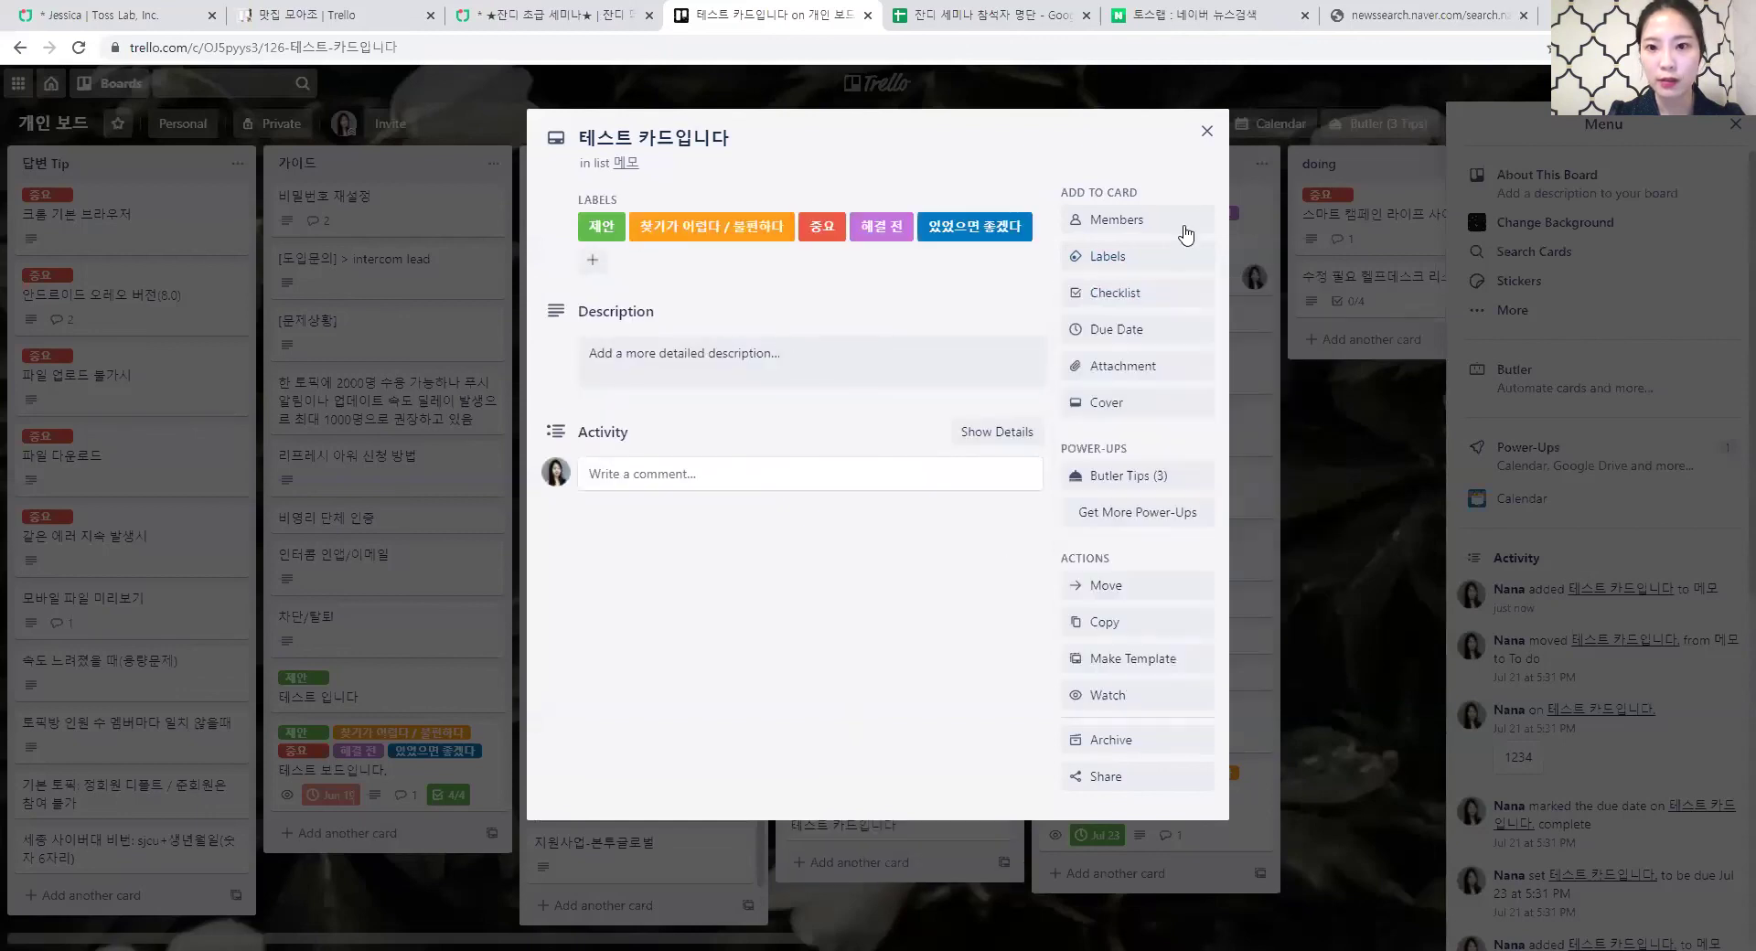
Add a checklist with items 1, 2, 3, 4 and 5 to the card and mark items 1 and 2 complete.
{"action": "left_click", "coordinate": [1134, 293]}
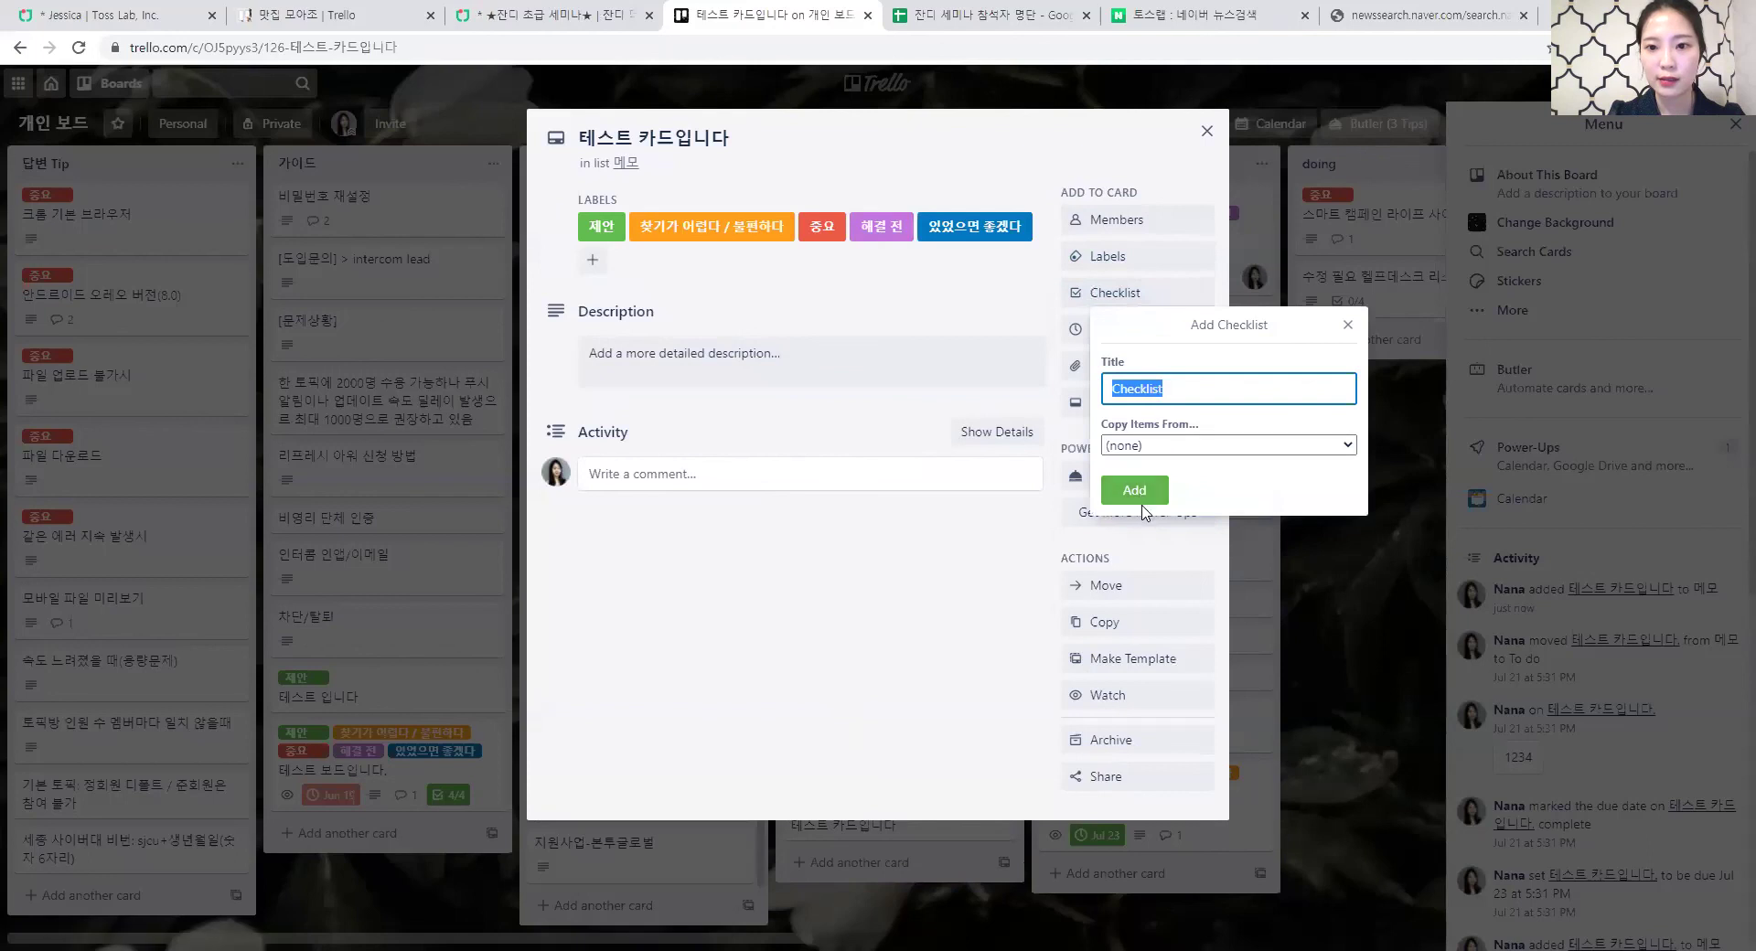
{"action": "left_click", "coordinate": [1140, 502]}
{"action": "type", "text": "1"}
{"action": "key", "text": "Return"}
{"action": "type", "text": "2"}
{"action": "key", "text": "Return"}
{"action": "type", "text": "3"}
{"action": "key", "text": "Return"}
{"action": "type", "text": "4"}
{"action": "key", "text": "Return"}
{"action": "type", "text": "5"}
{"action": "key", "text": "Return"}
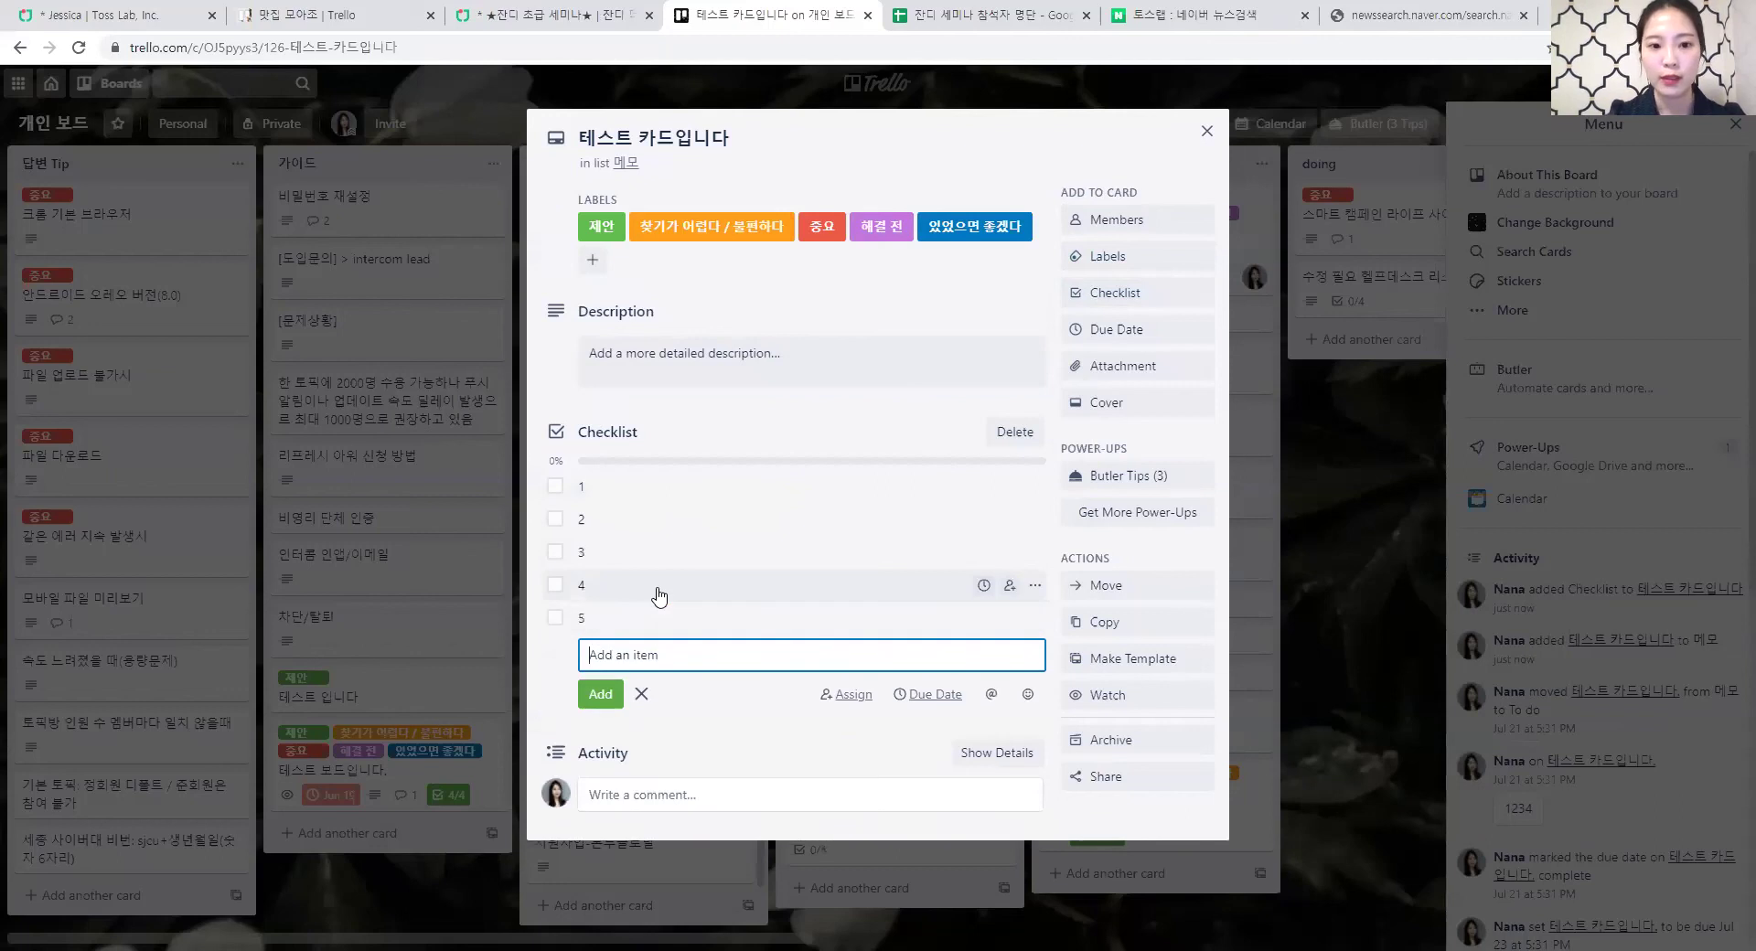
{"action": "left_click", "coordinate": [641, 698]}
{"action": "left_click", "coordinate": [555, 519]}
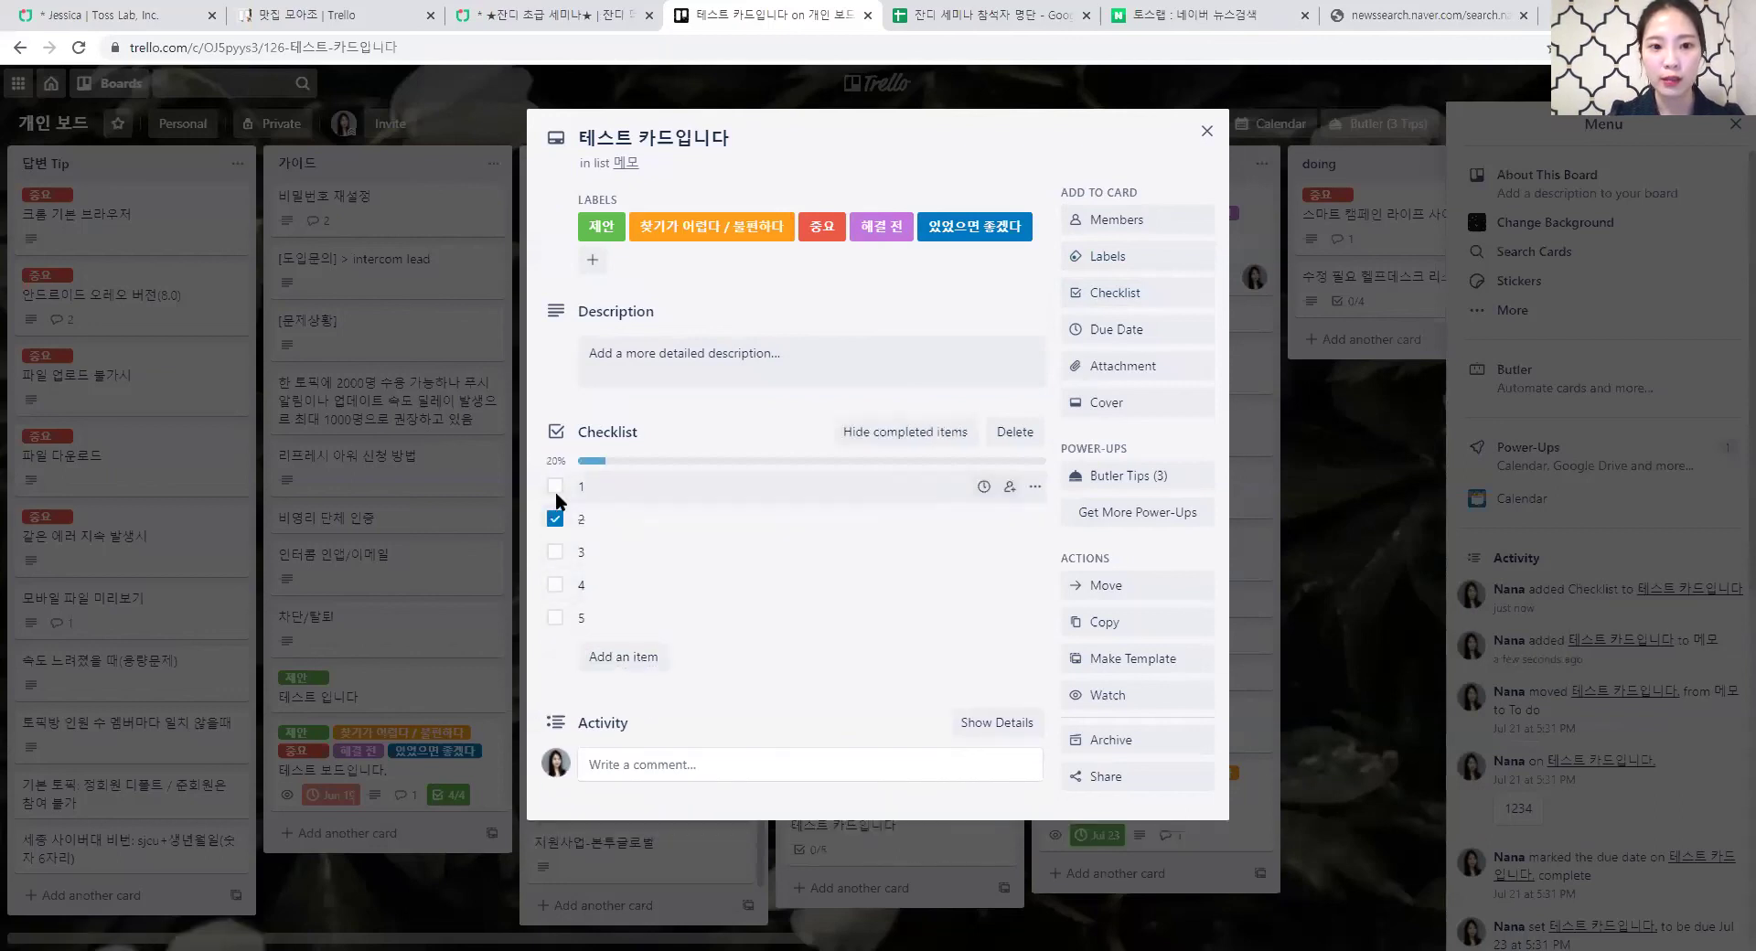
{"action": "left_click", "coordinate": [555, 487]}
Set the card's due date to 8/6/2020 at 5:43 PM with a reminder one day before.
{"action": "left_click", "coordinate": [1139, 331]}
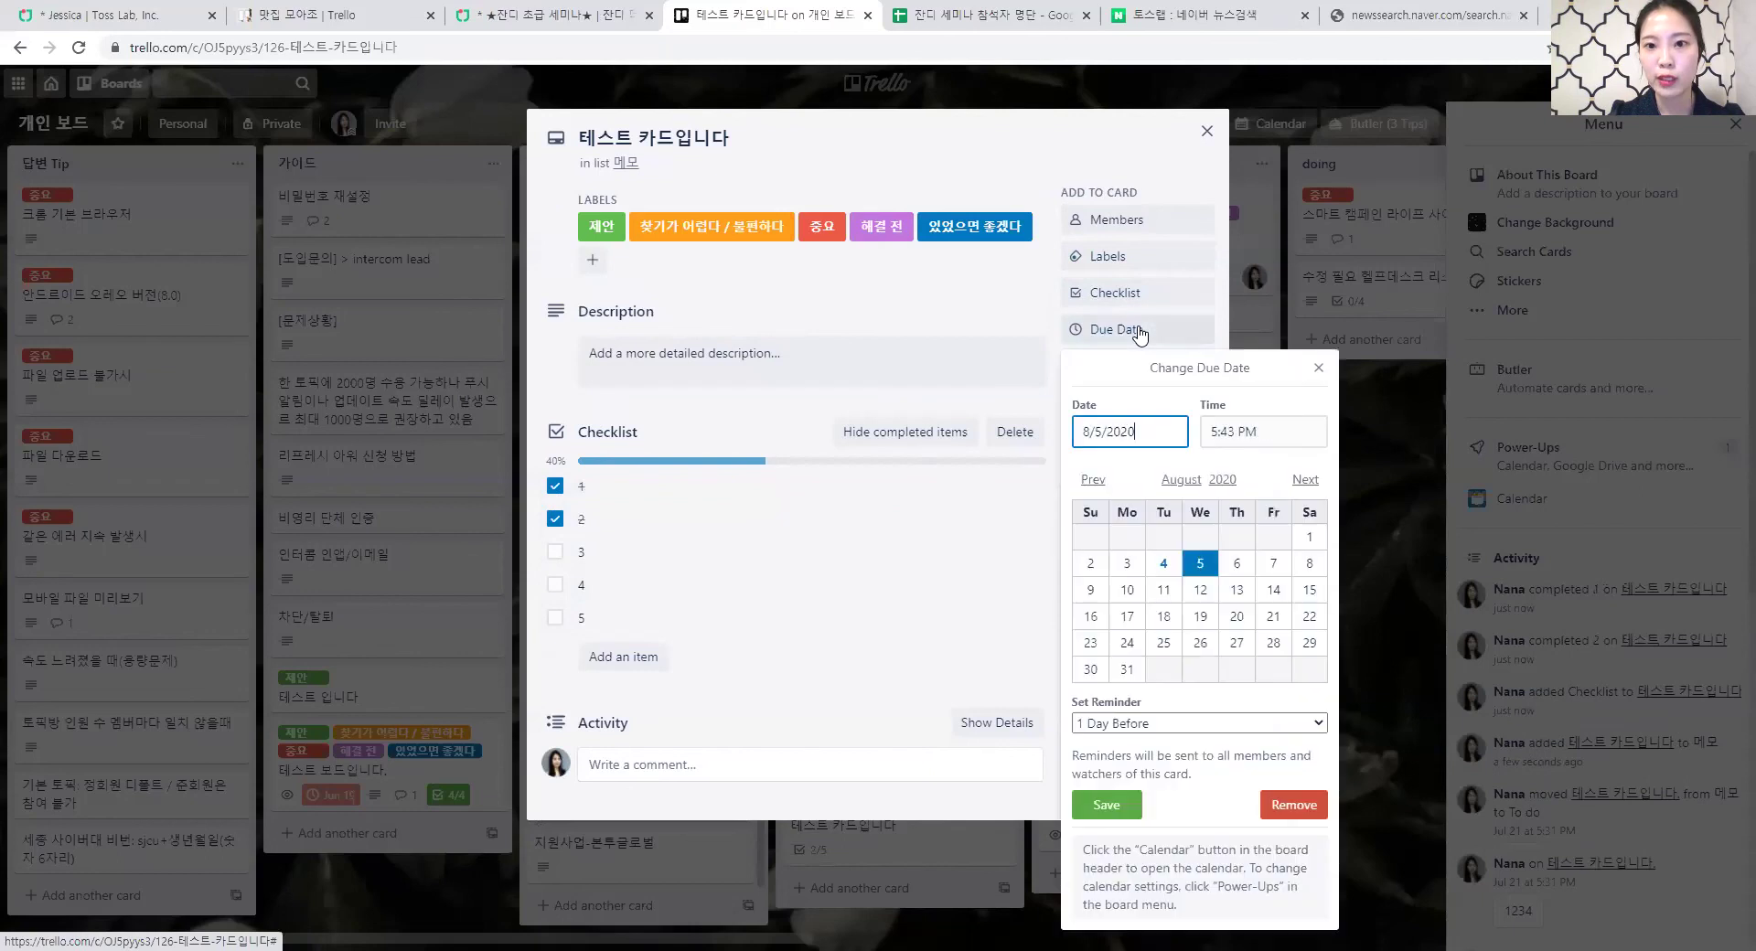
{"action": "left_click", "coordinate": [1236, 562]}
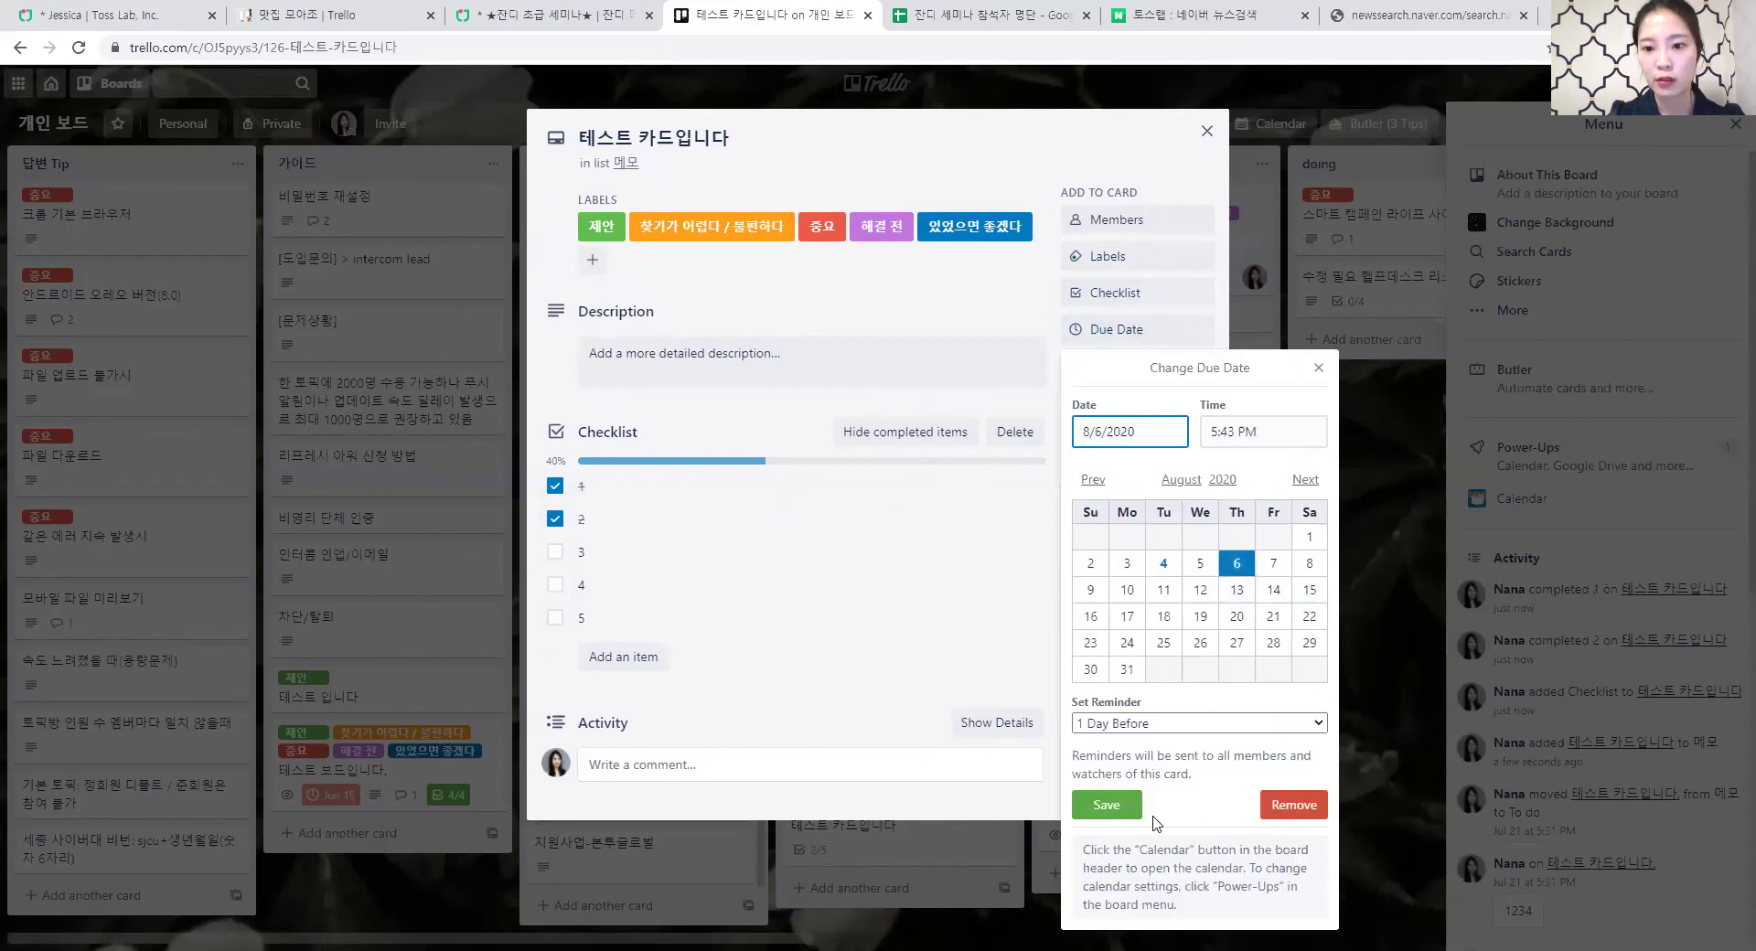
{"action": "left_click", "coordinate": [1123, 807]}
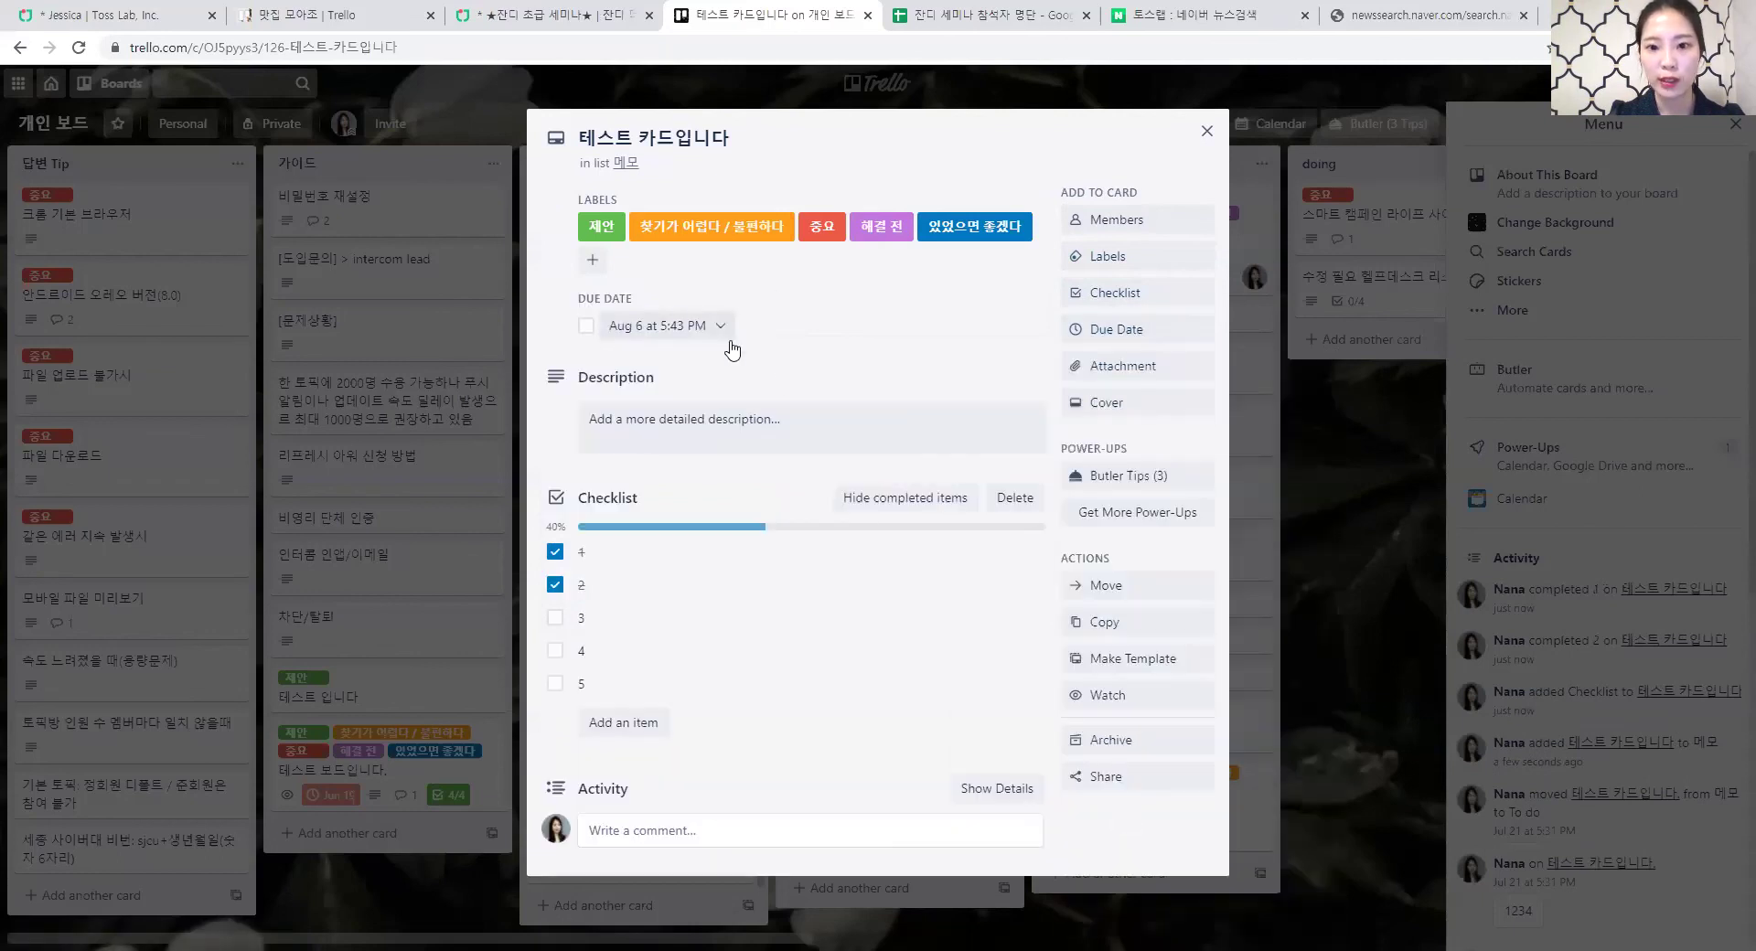
View the card's attachment sources without attaching anything, and close the card.
{"action": "left_click", "coordinate": [1125, 370]}
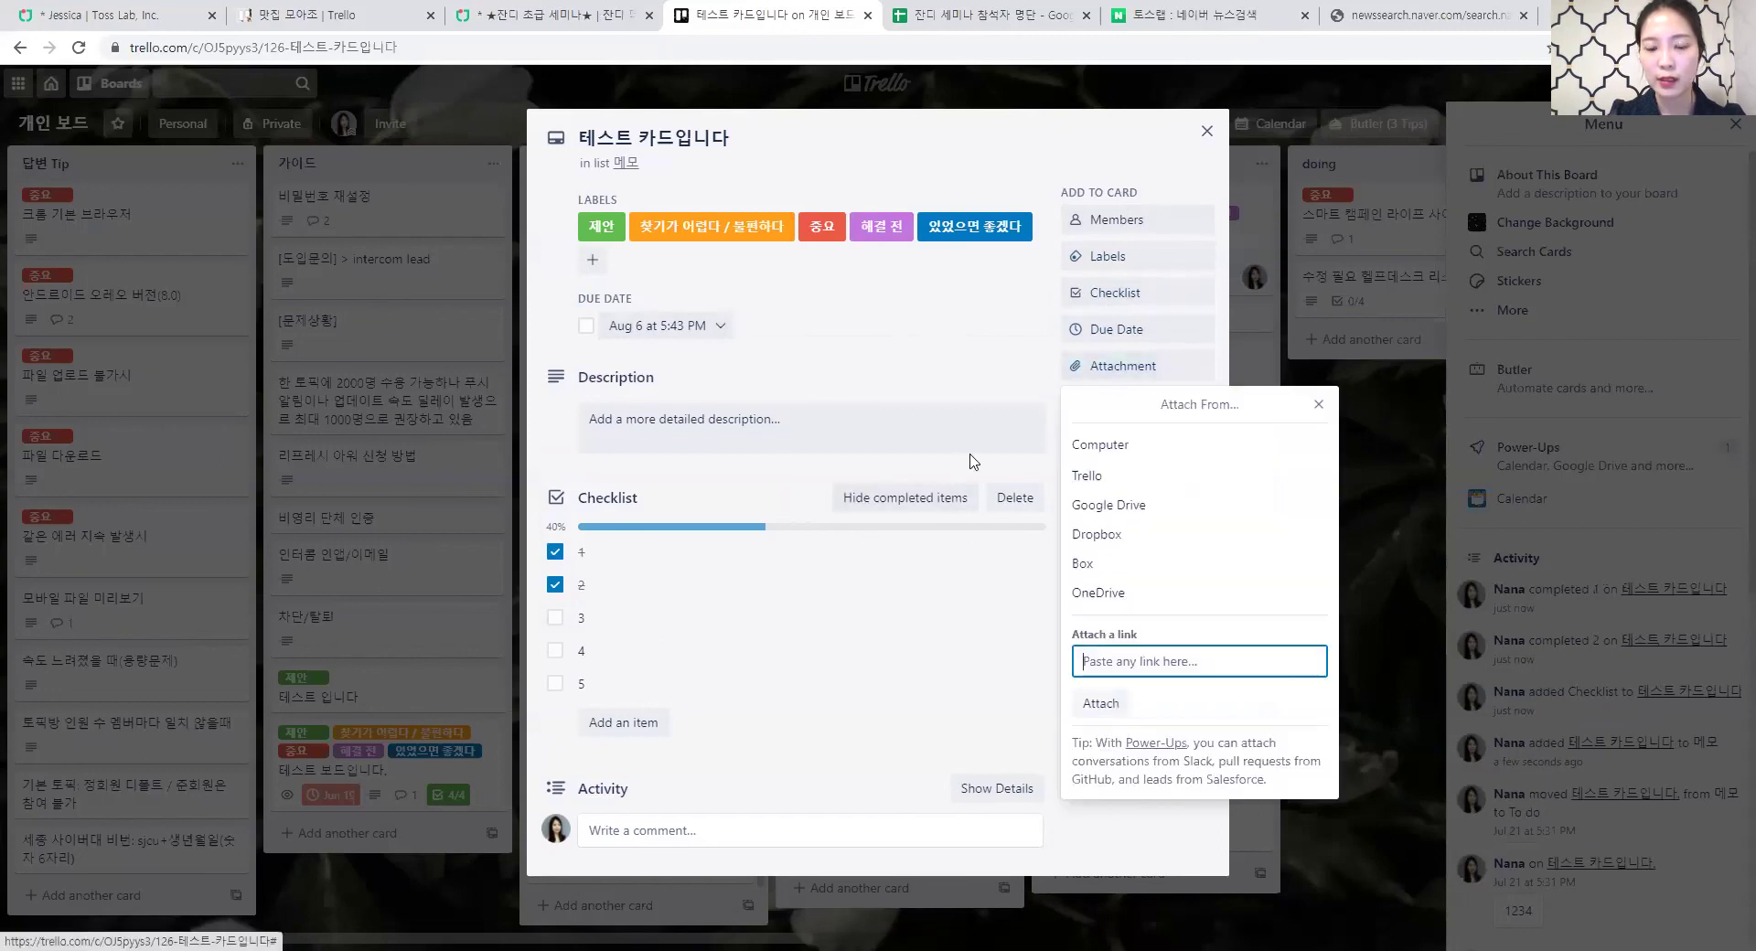
{"action": "left_click", "coordinate": [1317, 404]}
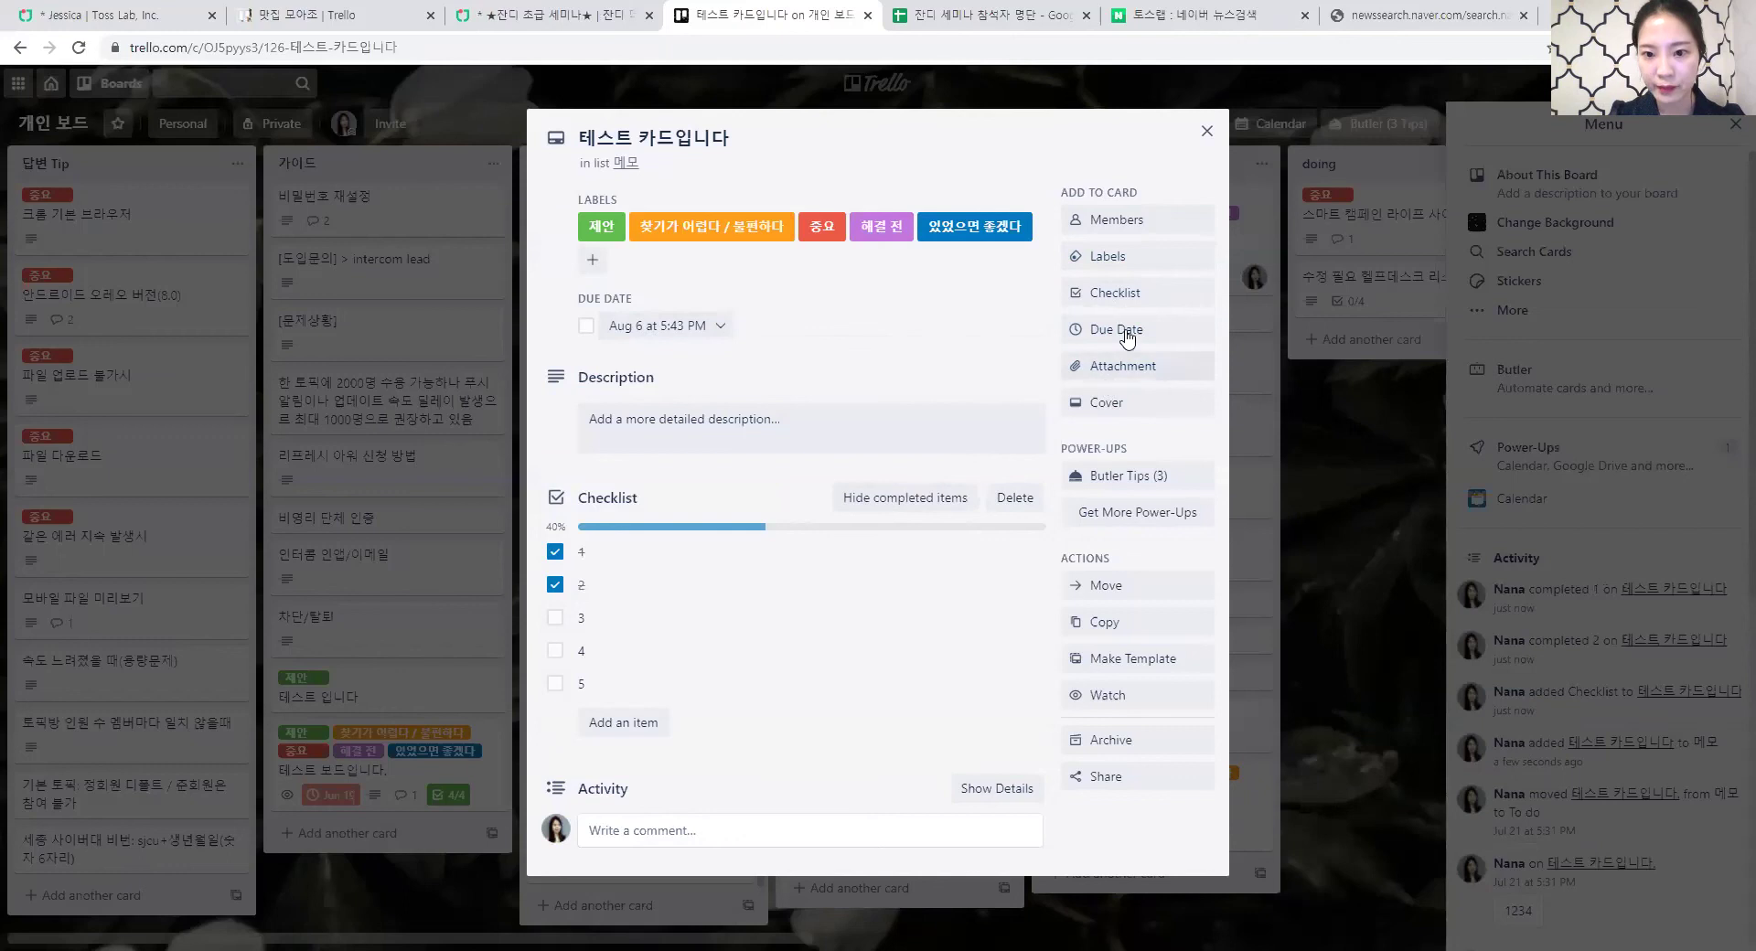
{"action": "left_click", "coordinate": [1206, 133]}
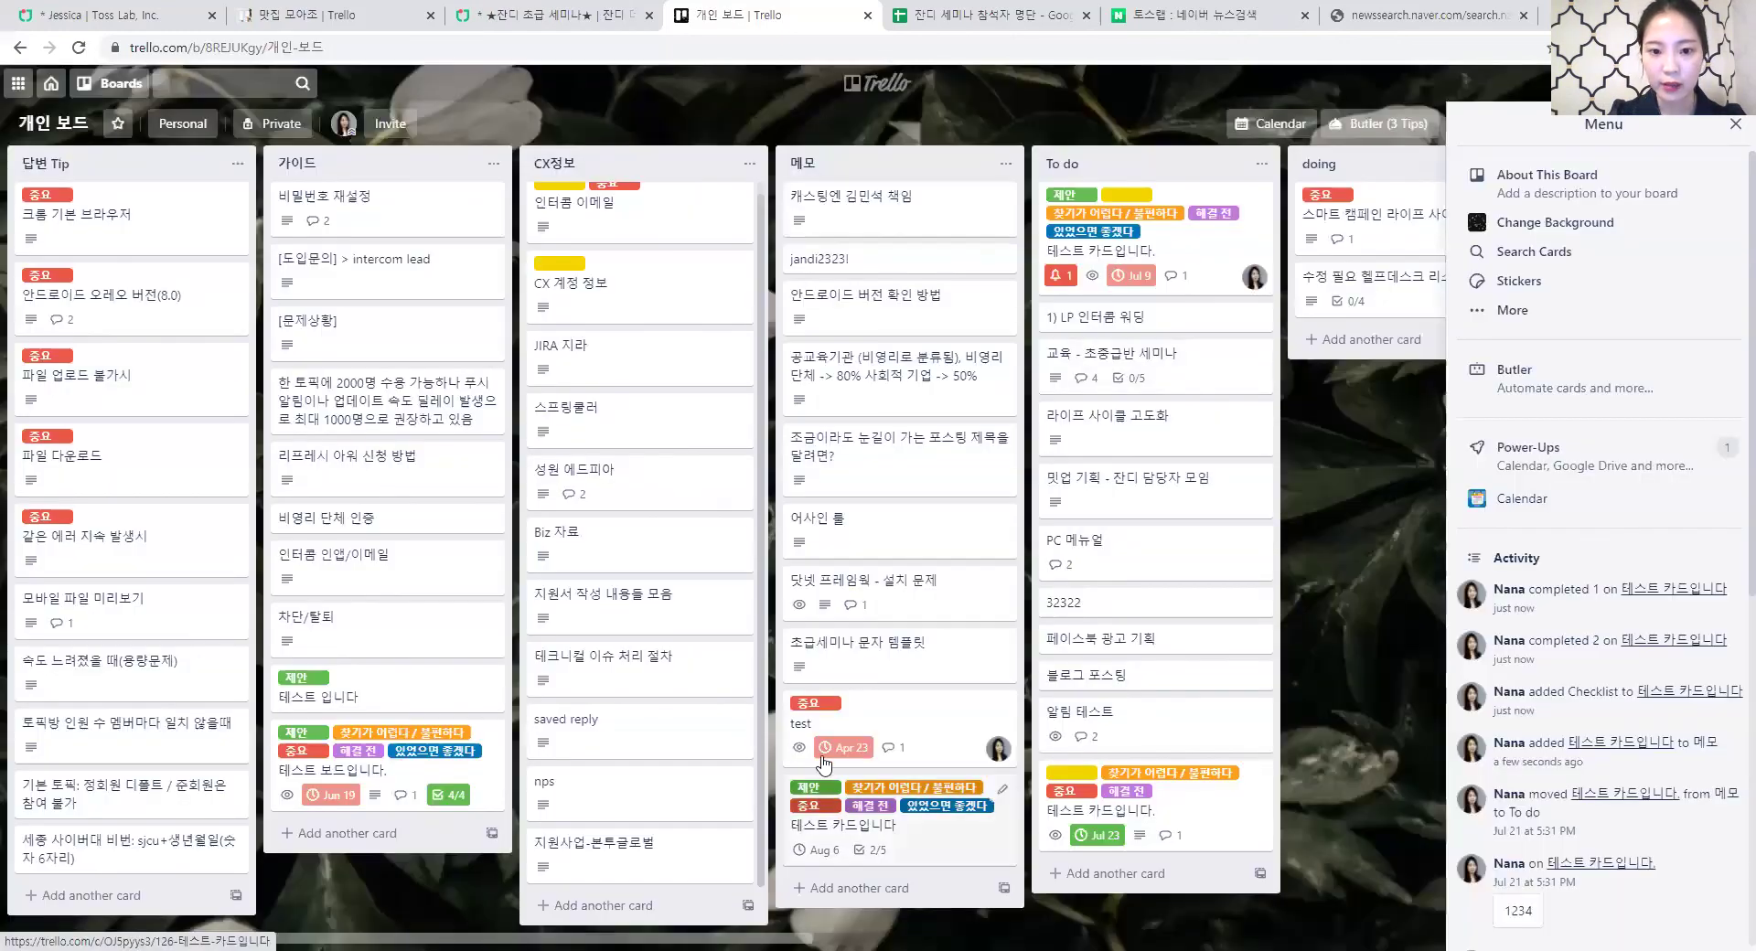
Collapse the card label names and move the 테스트 카드입니다 card from the 메모 list to the Done list.
{"action": "left_click", "coordinate": [919, 809]}
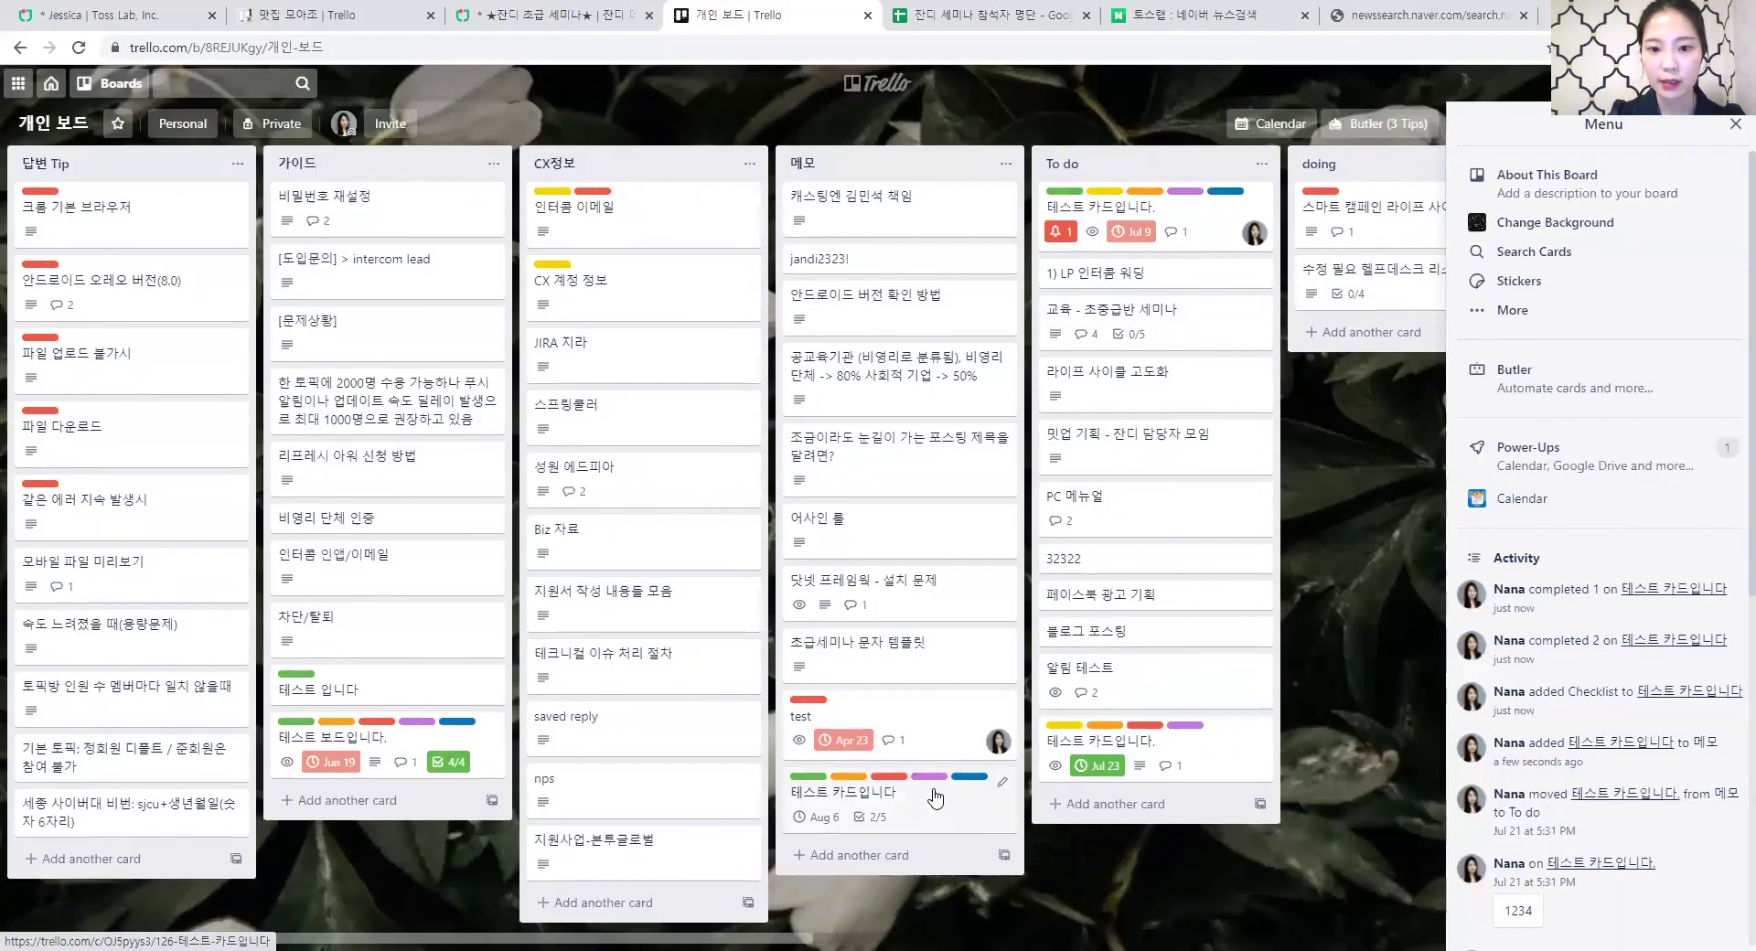
{"action": "left_click_drag", "start_coordinate": [930, 803], "coordinate": [1124, 402]}
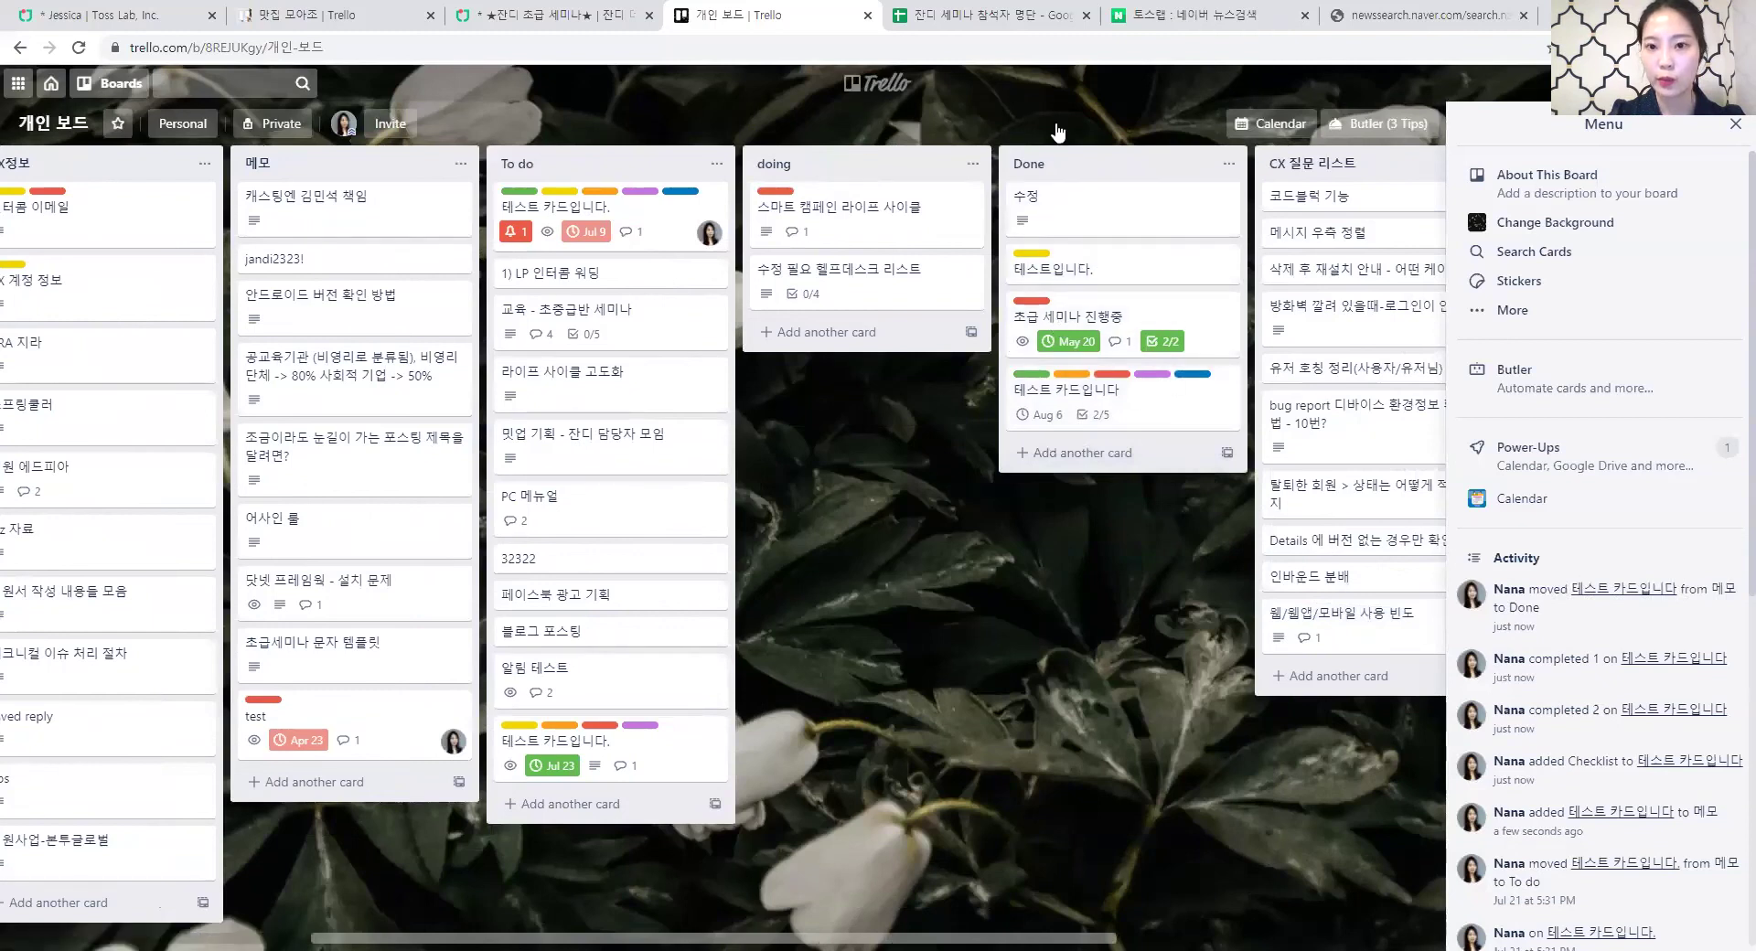
Switch to the JANDI topic ★잔디 초급 세미나★ and review the Trello notifications about the added checklist items and their completion.
{"action": "left_click", "coordinate": [540, 15]}
{"action": "scroll", "coordinate": [935, 508], "scroll_direction": "down", "scroll_amount": 7}
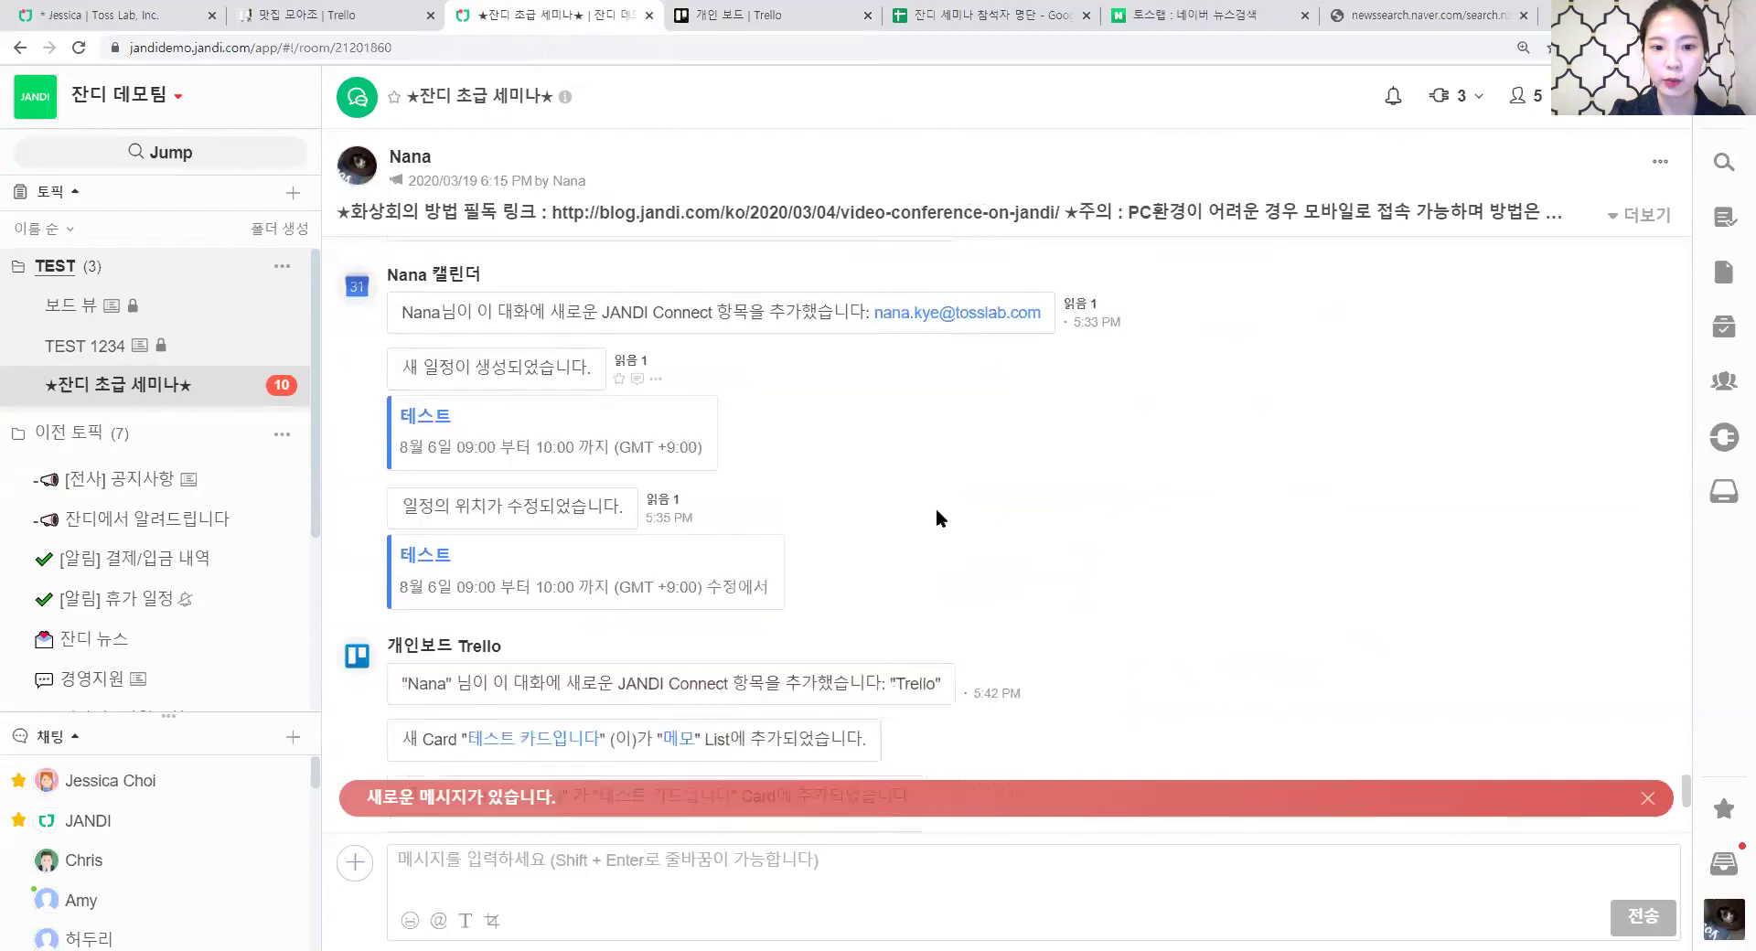
{"action": "scroll", "coordinate": [645, 441], "scroll_direction": "up", "scroll_amount": 2}
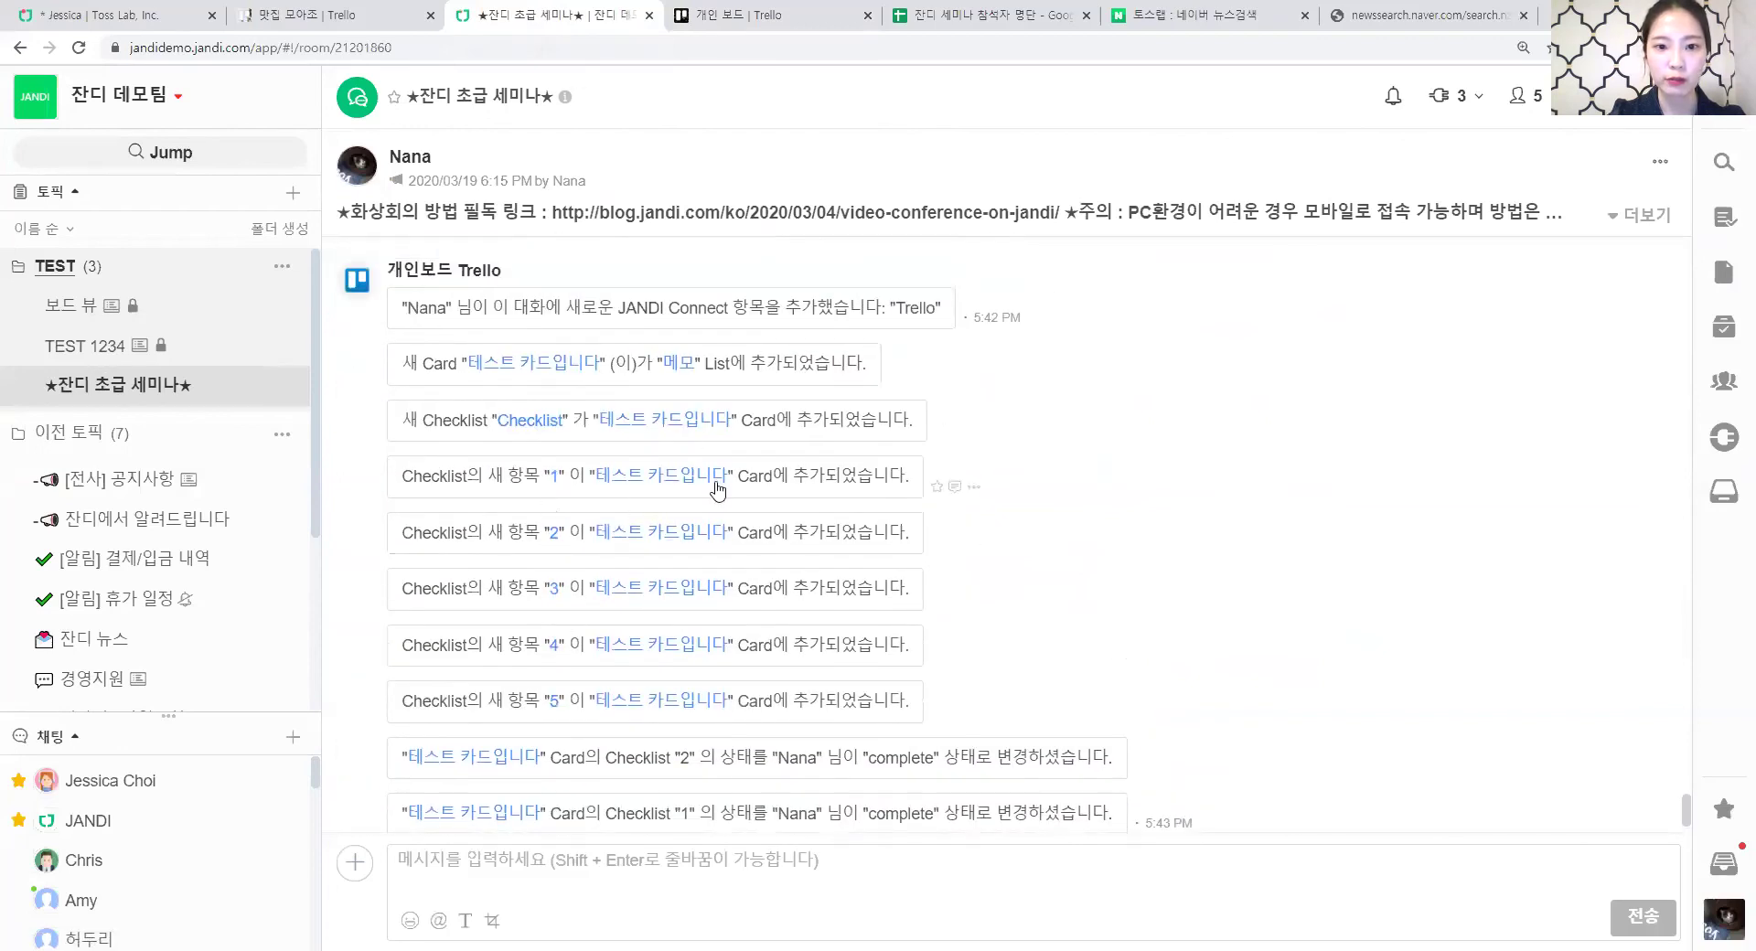
{"action": "left_click_drag", "start_coordinate": [421, 476], "coordinate": [562, 703]}
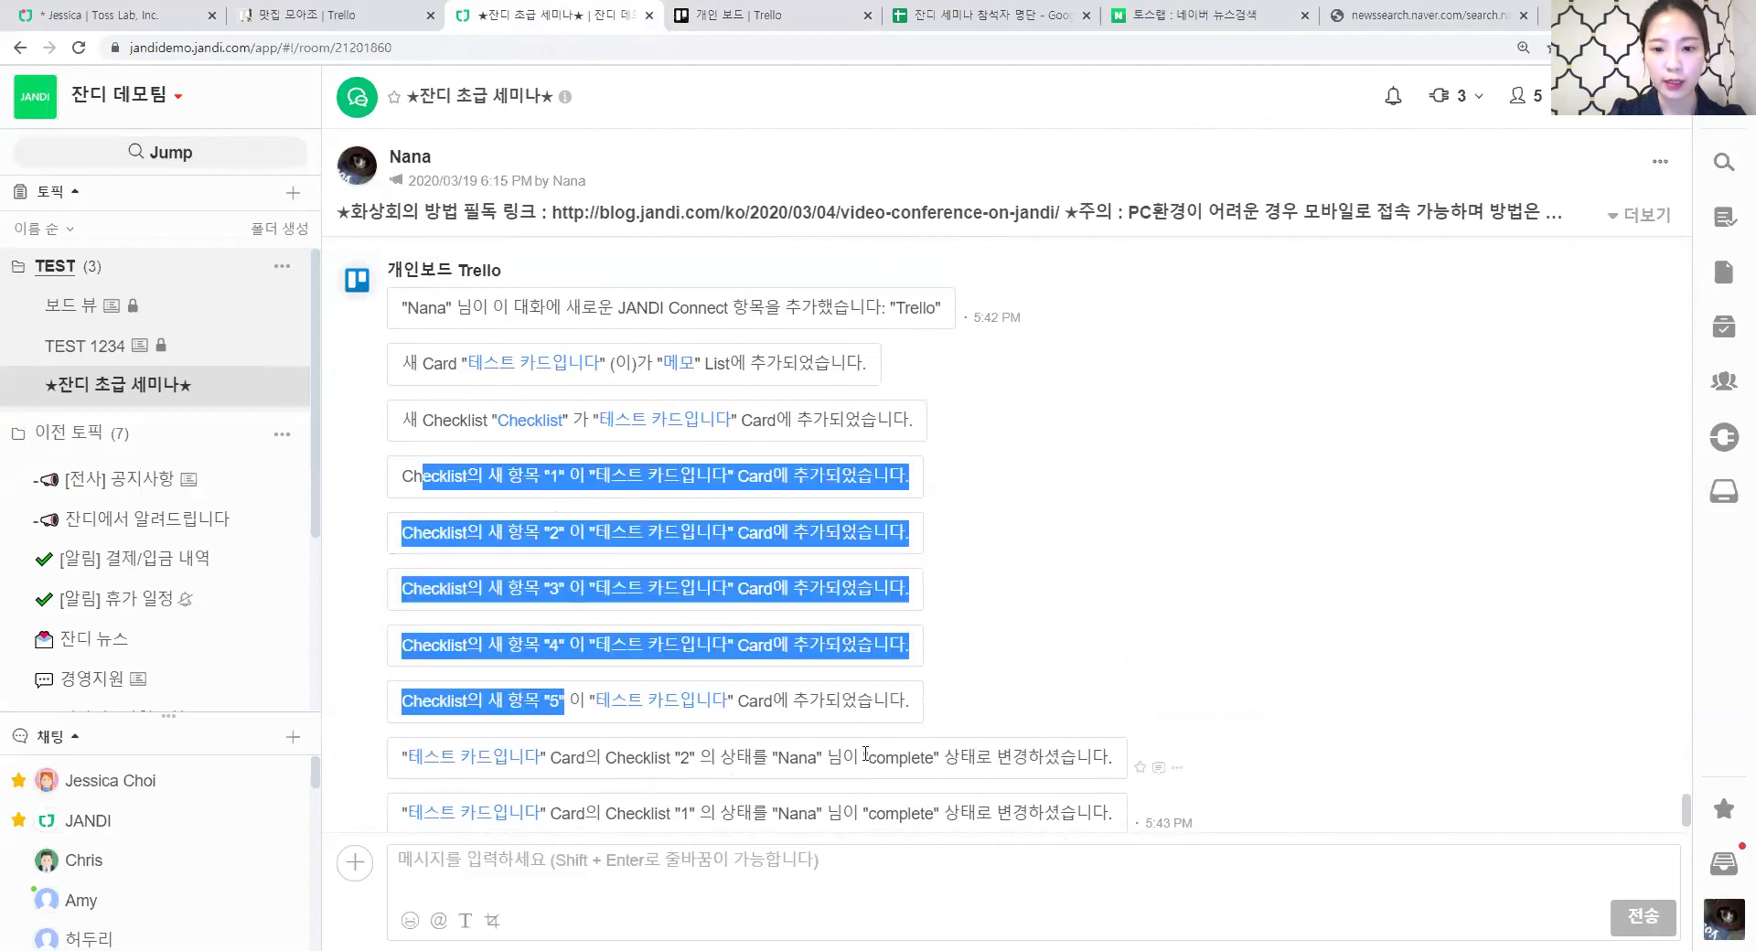
{"action": "left_click_drag", "start_coordinate": [876, 759], "coordinate": [1076, 761]}
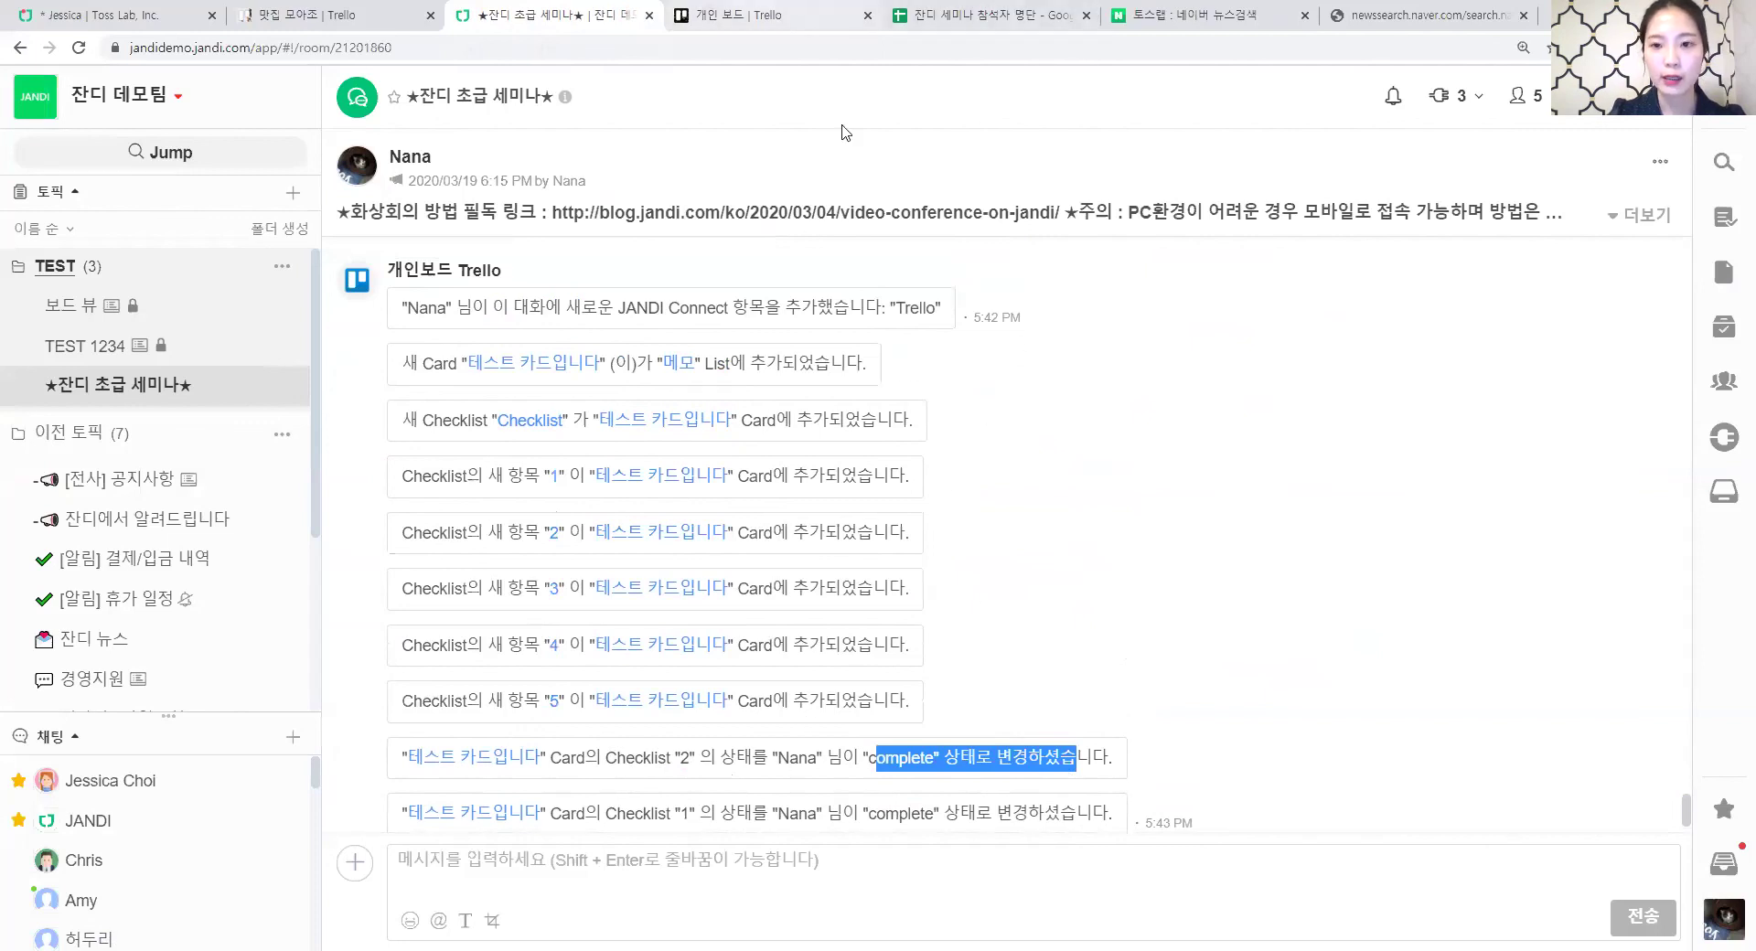
Return to Trello, open the 테스트 카드입니다 card in Done and post the comment 이렇게 완료되었습니다.
{"action": "left_click", "coordinate": [805, 15]}
{"action": "left_click", "coordinate": [1070, 402]}
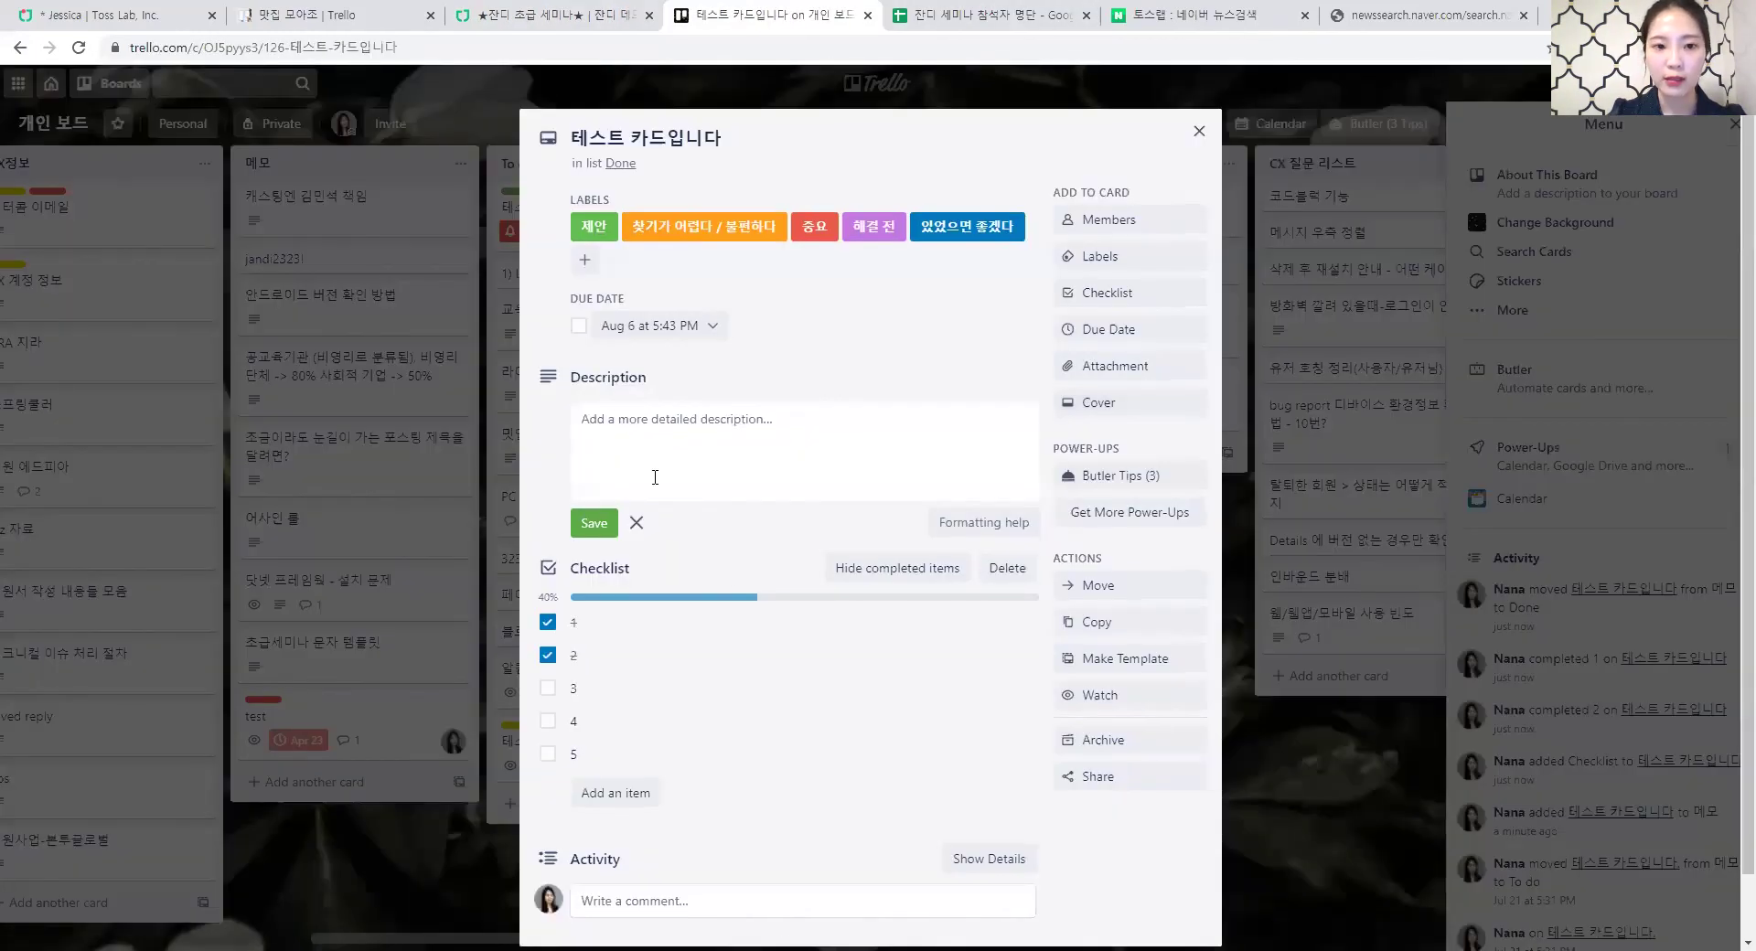
{"action": "scroll", "coordinate": [651, 594], "scroll_direction": "down", "scroll_amount": 1}
{"action": "left_click", "coordinate": [622, 837]}
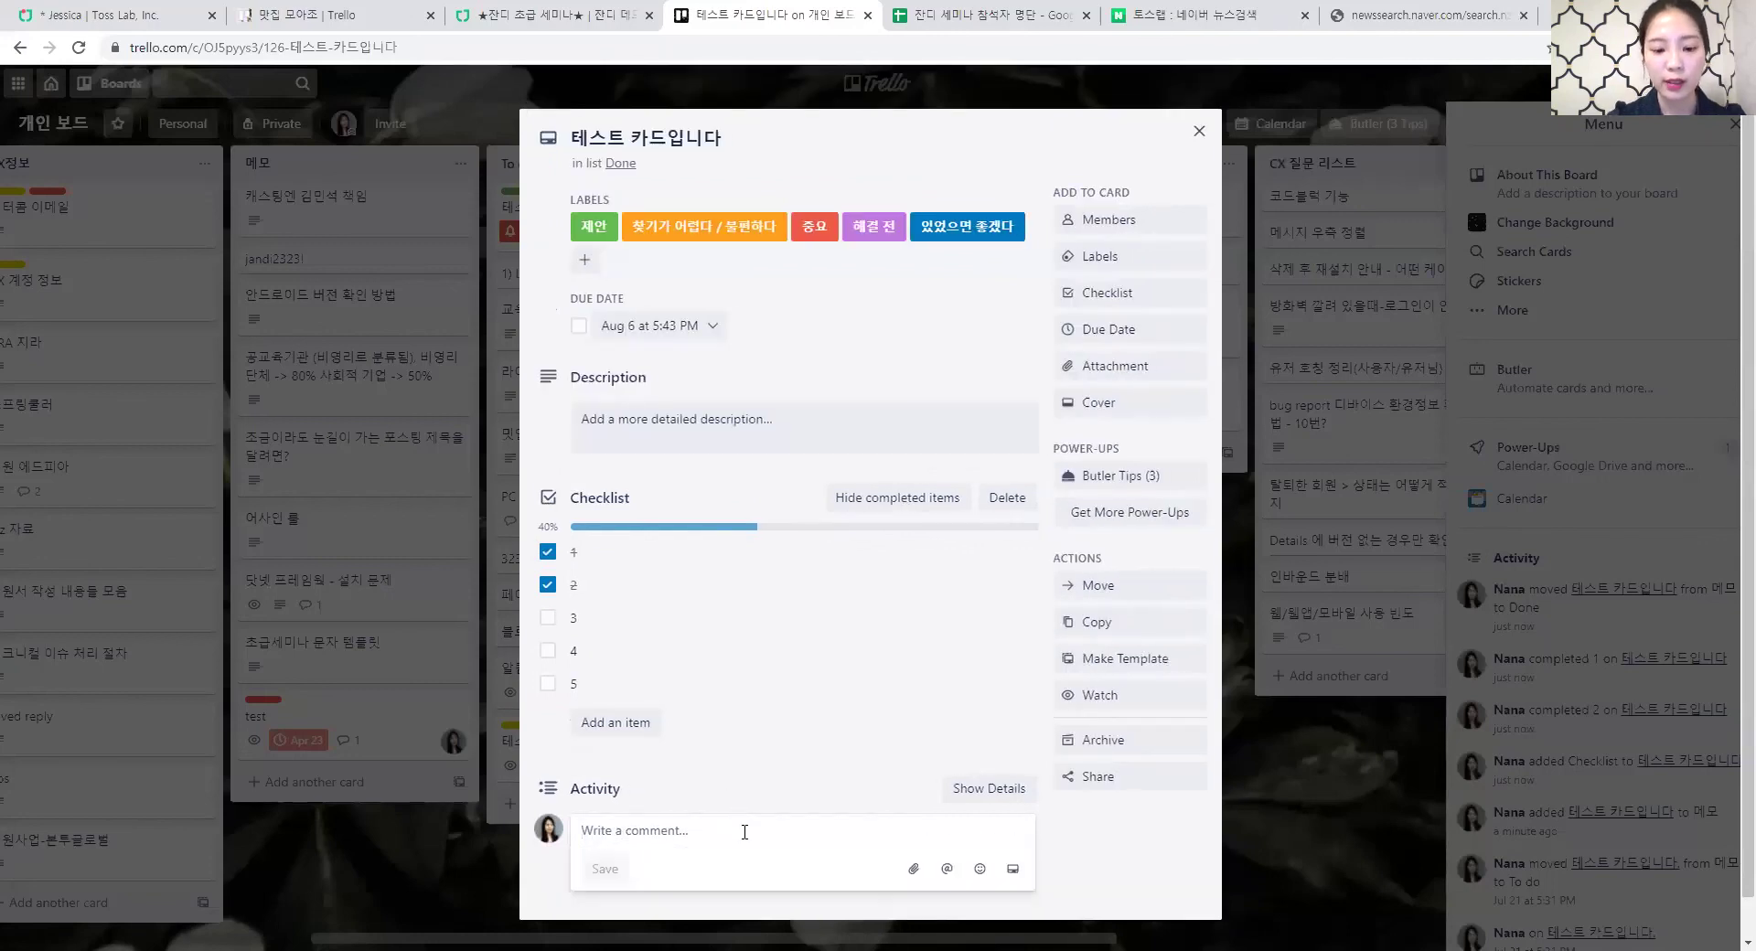
{"action": "type", "text": "이렇"}
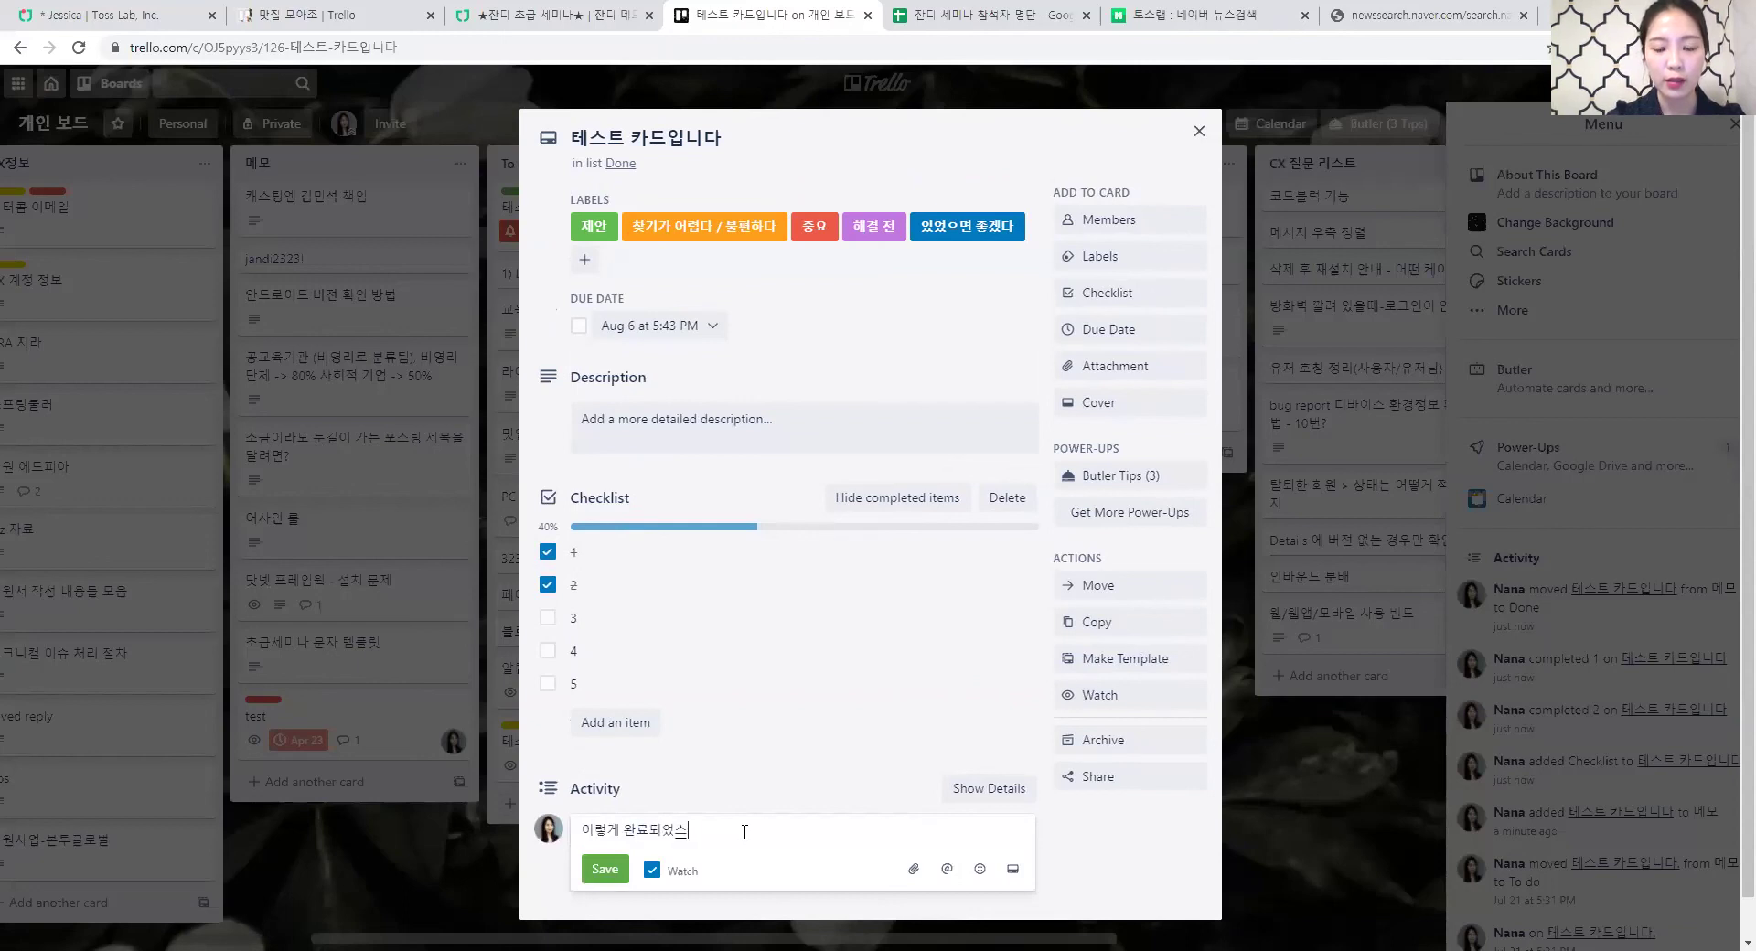
{"action": "type", "text": "게 완료되었습니다"}
{"action": "key", "text": "Return"}
{"action": "left_click", "coordinate": [585, 891]}
Switch back to the JANDI topic, check the latest Trello notifications for the card move and comment, and view the topic's member list.
{"action": "left_click", "coordinate": [549, 14]}
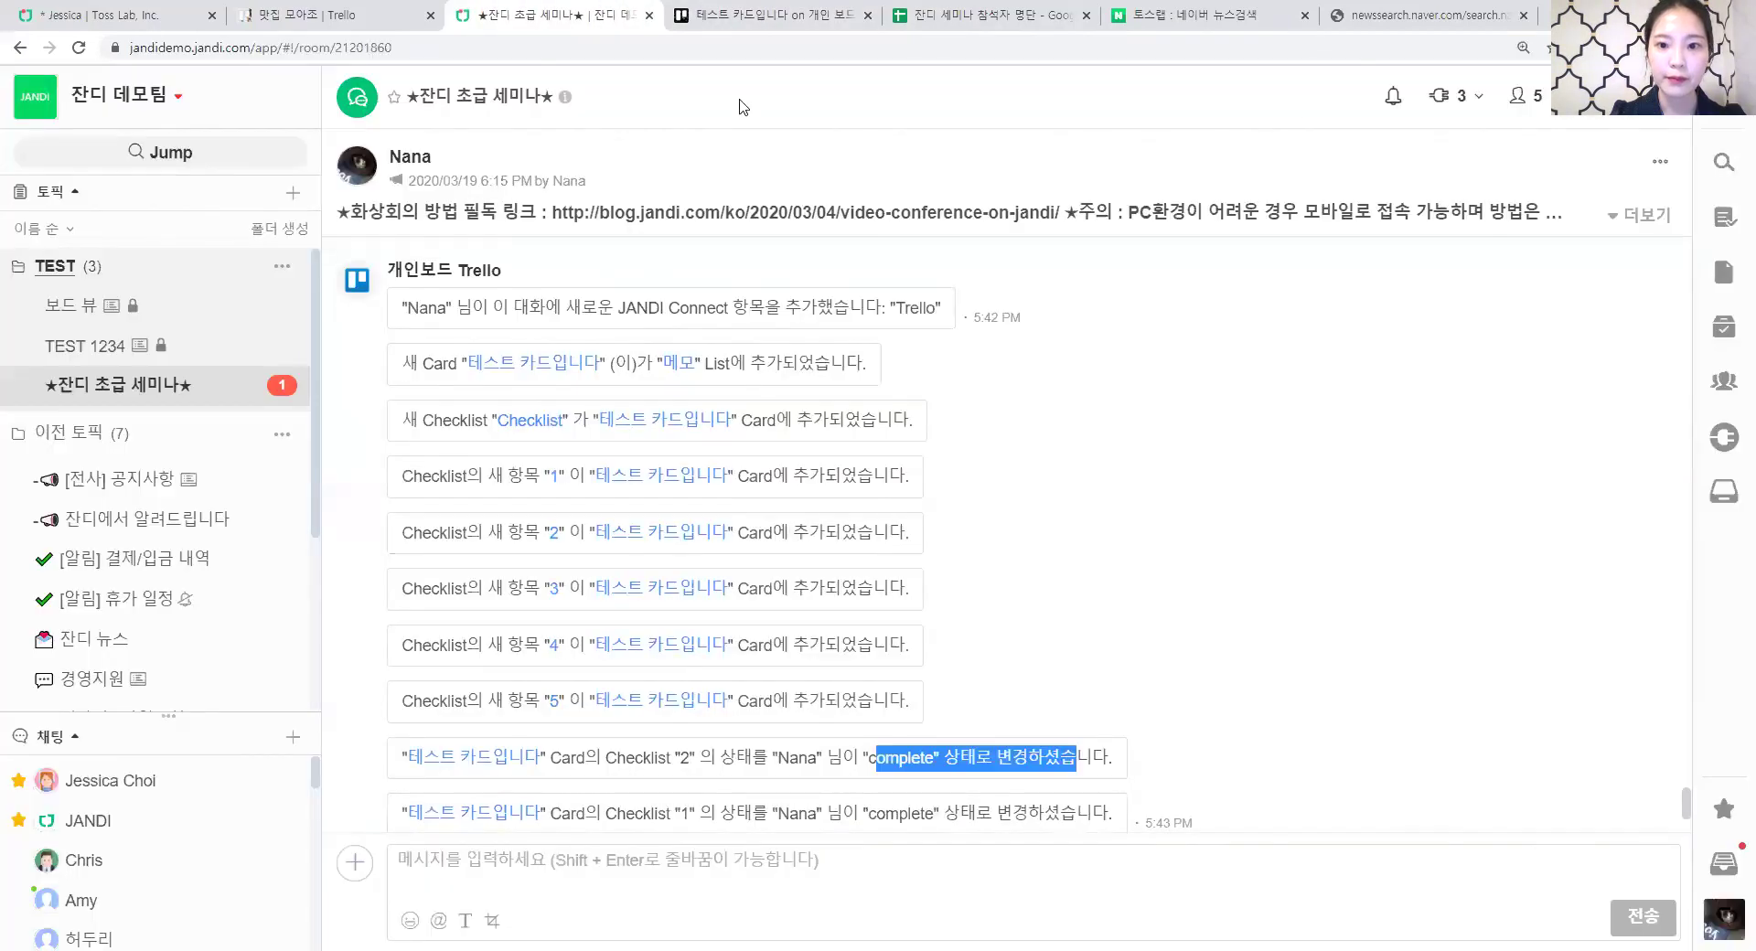
{"action": "left_click", "coordinate": [1429, 811]}
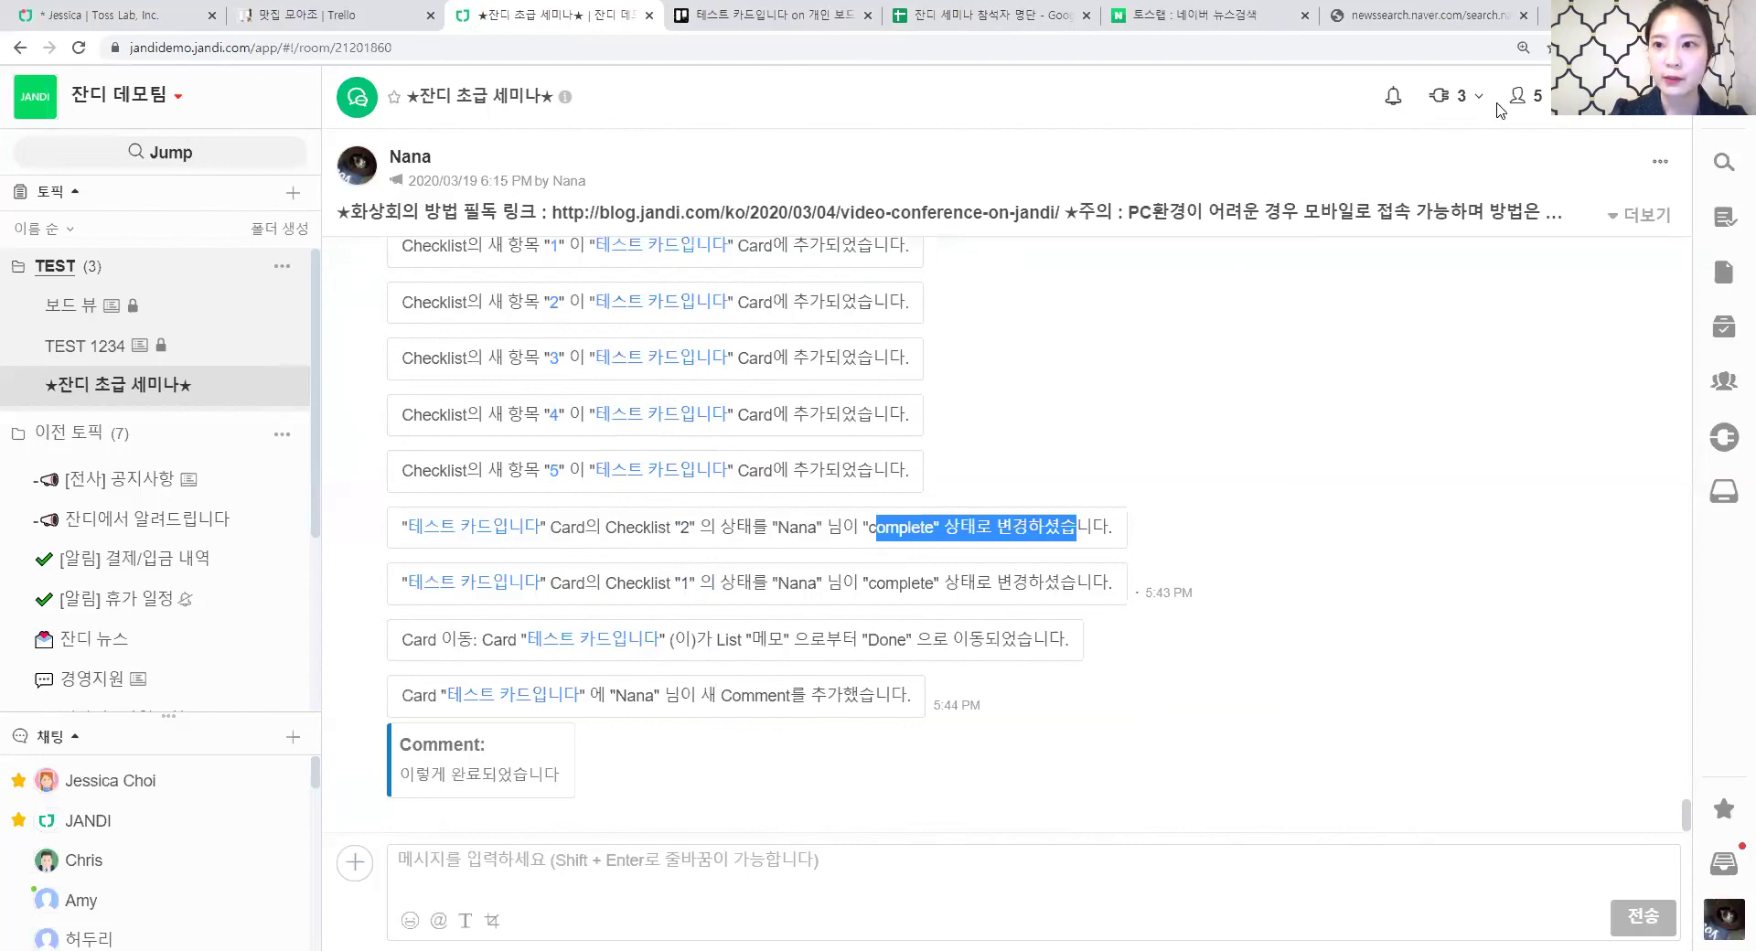
{"action": "left_click", "coordinate": [1520, 97]}
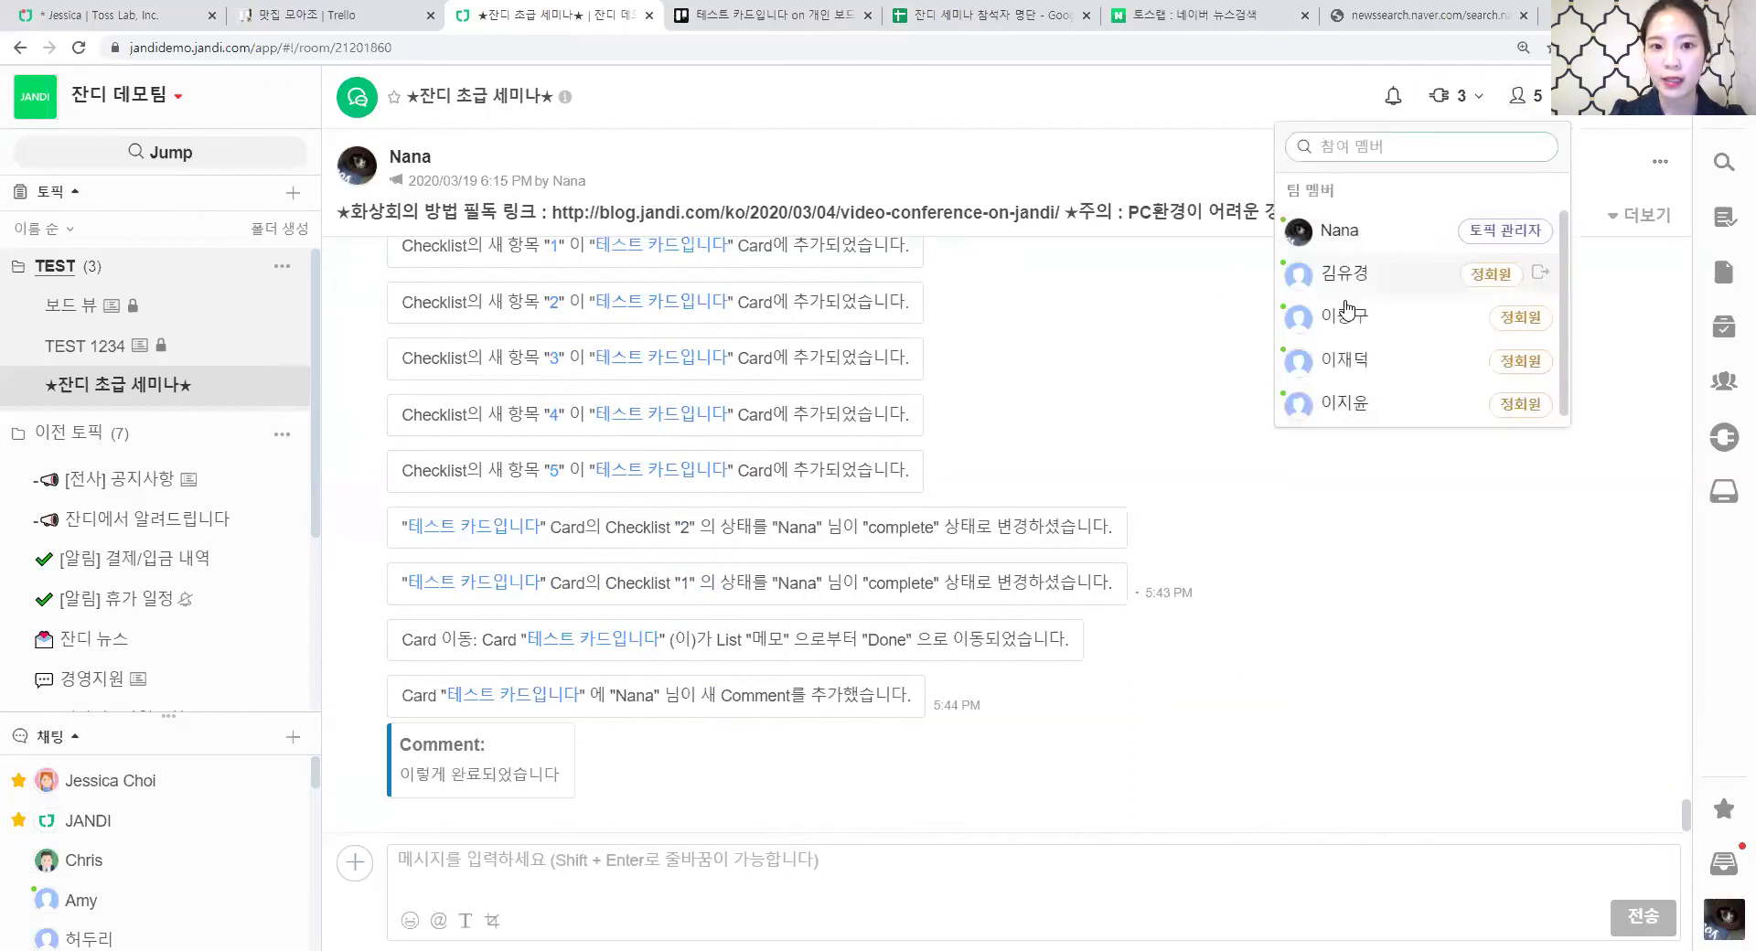